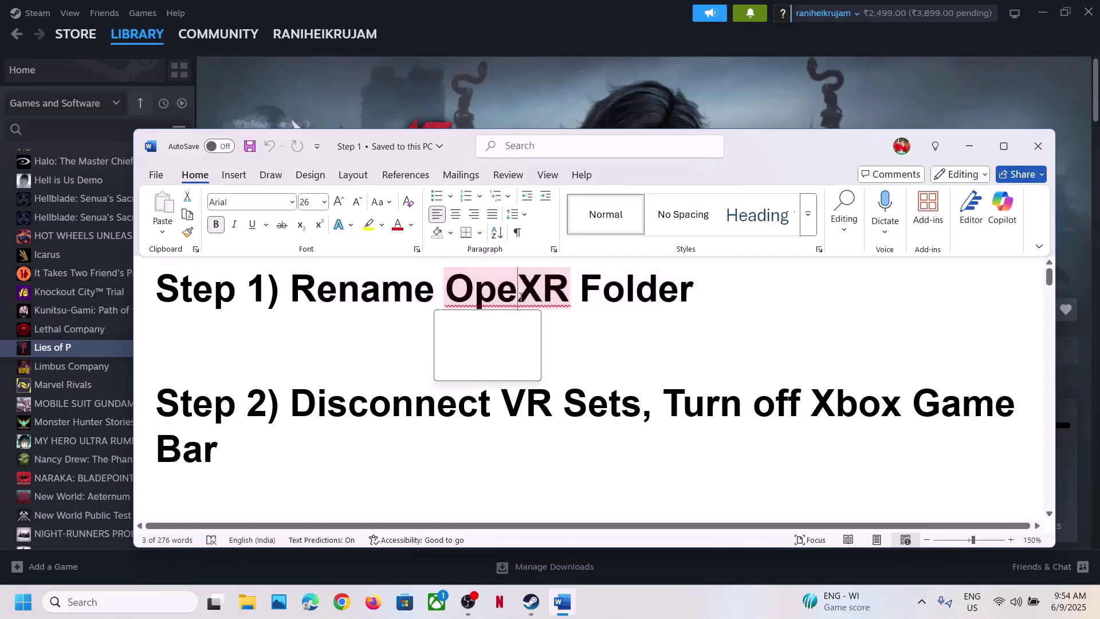
Correct the misspelled "OpeXR" to "OpenXR" in the Step 1 heading
click(458, 347)
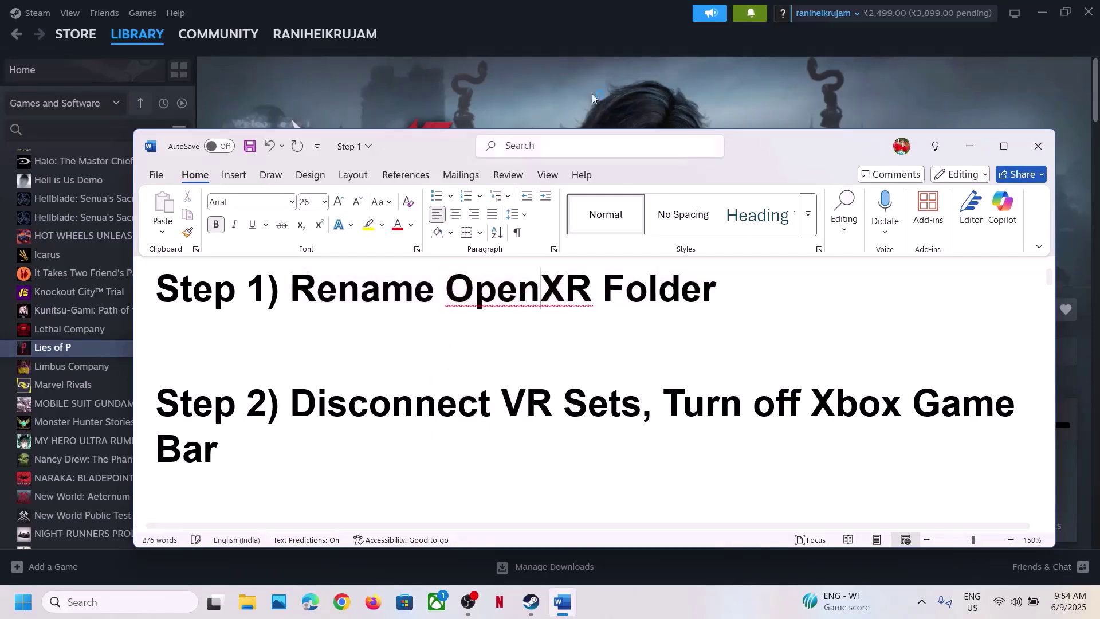
Browse the local files of Lies of P from Steam and open Engine\Binaries\ThirdParty, allowing the Alienware Command Center permission request
click(559, 99)
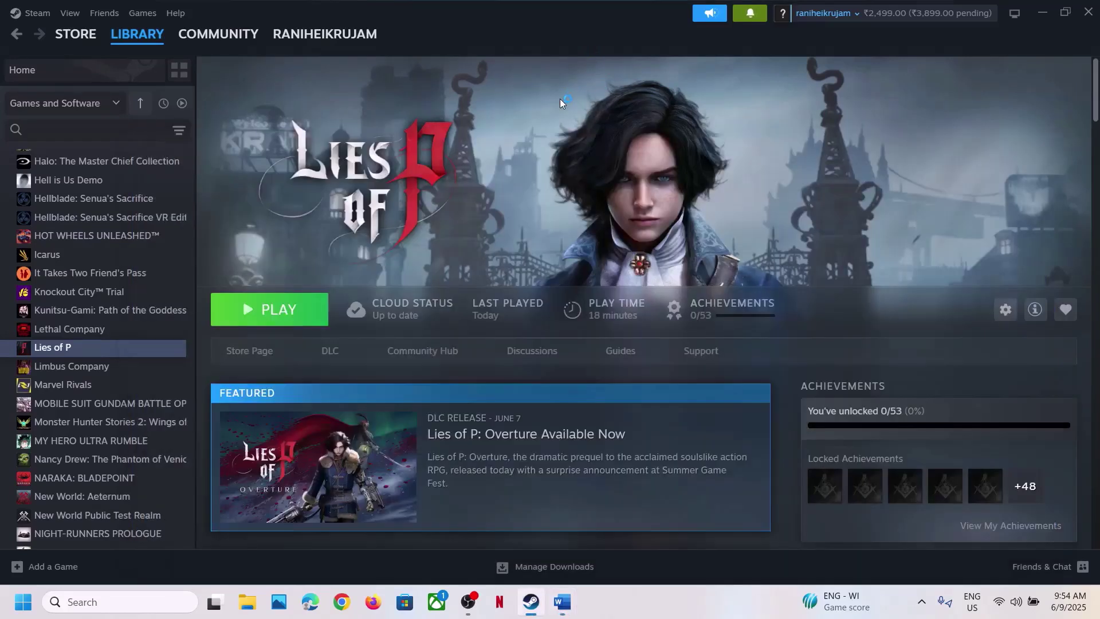
right_click(80, 350)
mouse_move(136, 445)
click(229, 465)
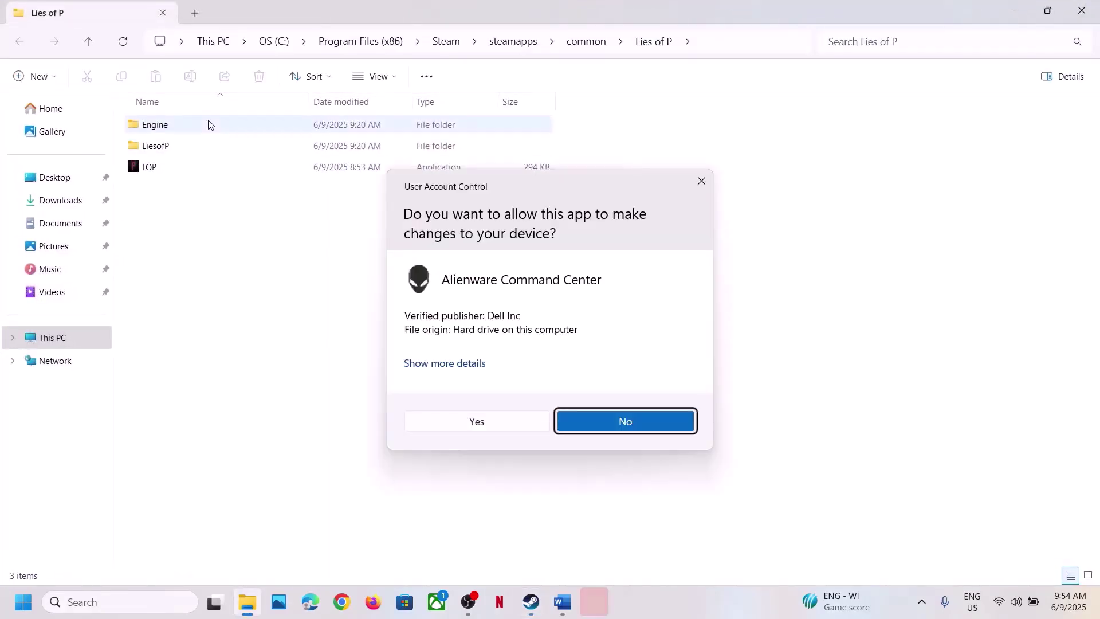
double_click(208, 123)
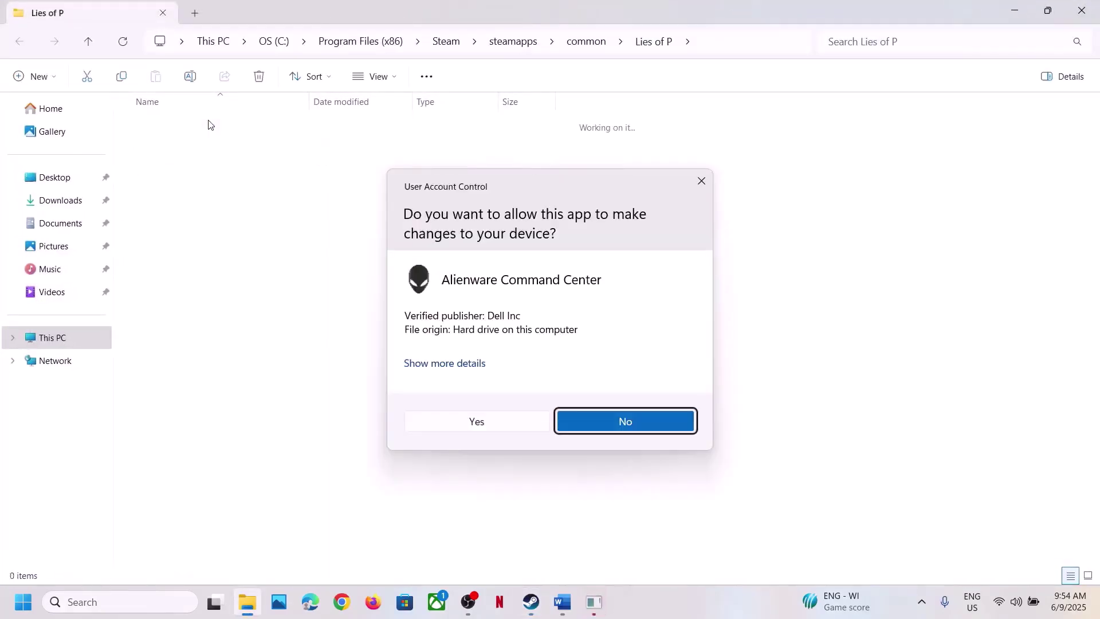
click(497, 431)
double_click(166, 128)
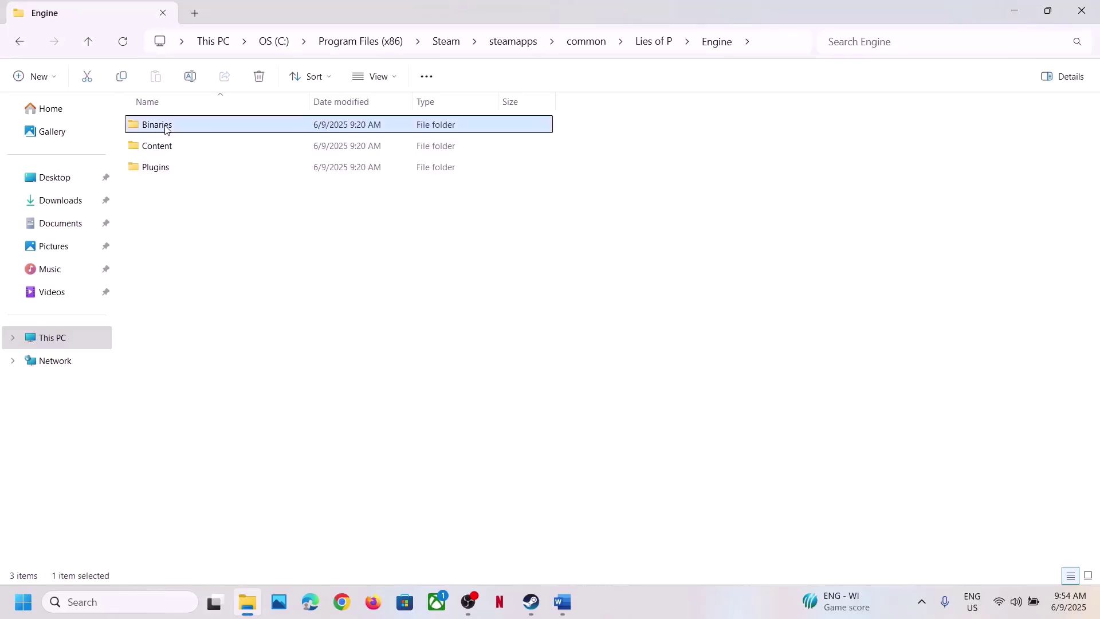
double_click(165, 128)
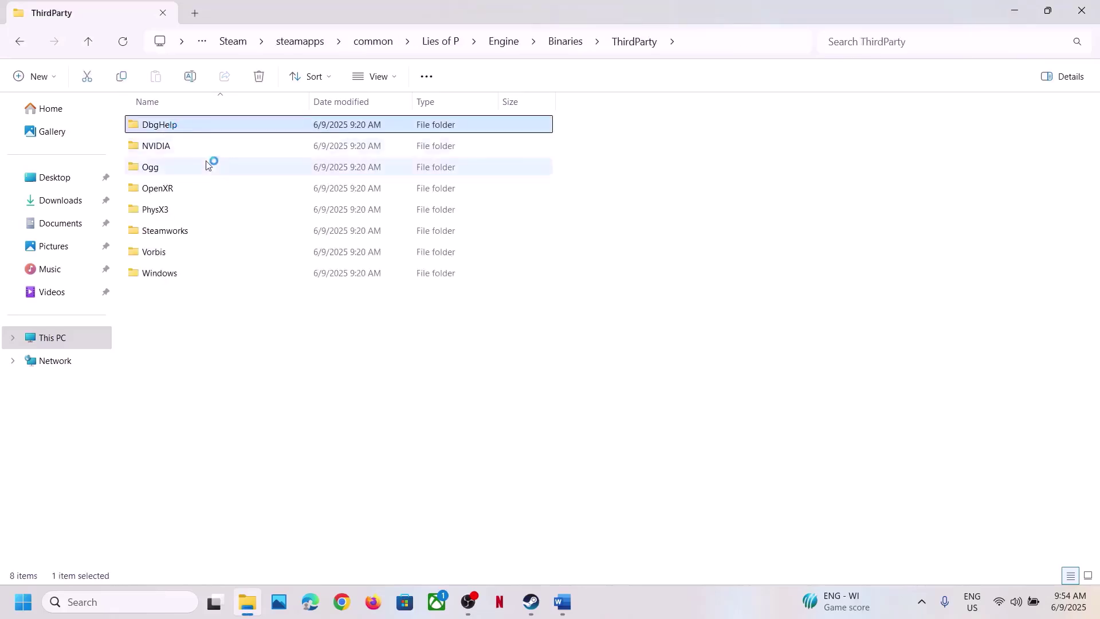
Rename the OpenXR folder in ThirdParty to OpenXR.old
click(182, 196)
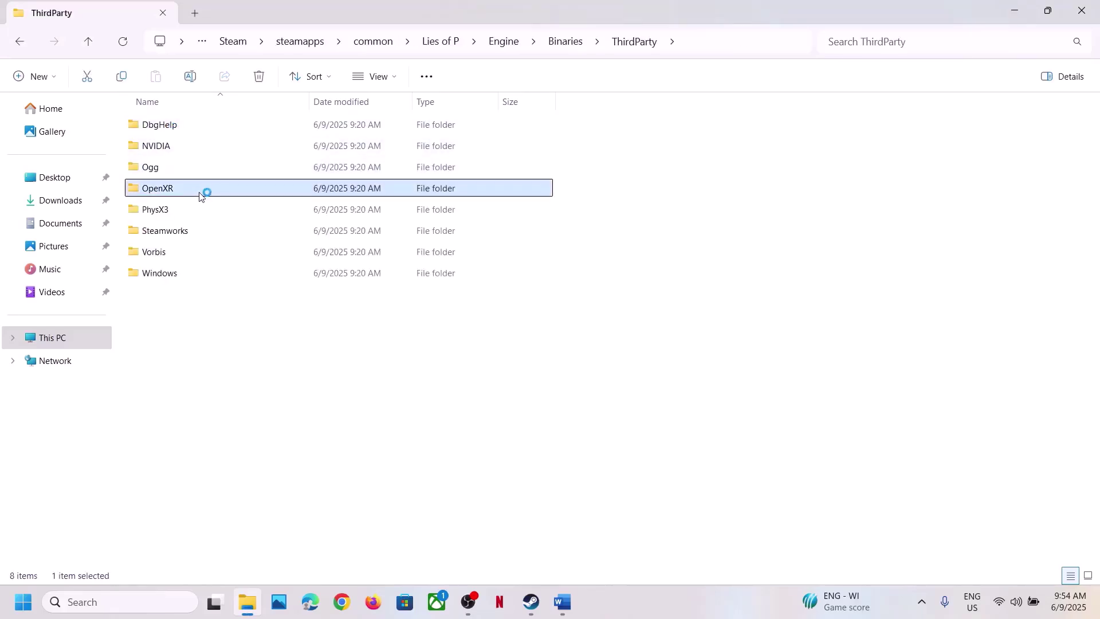
right_click(200, 195)
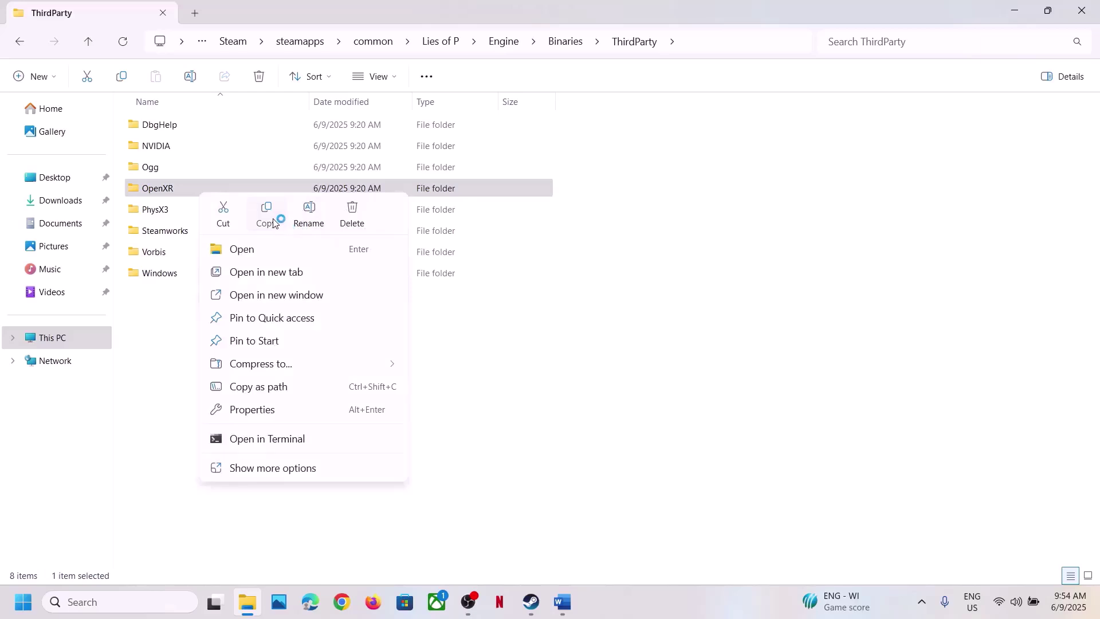
click(274, 221)
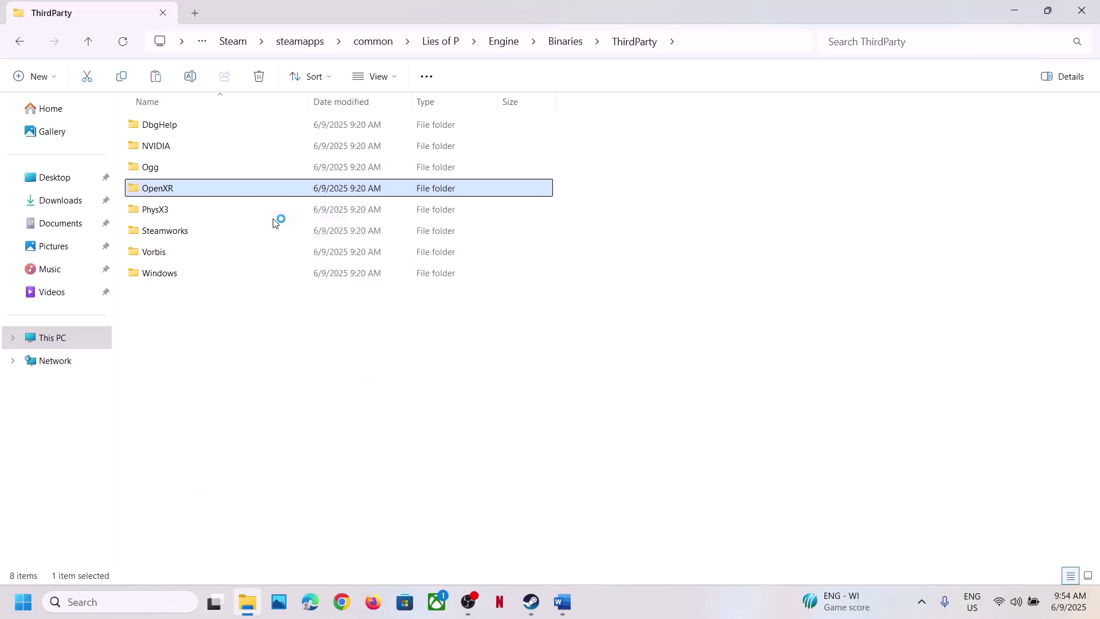
right_click(227, 192)
click(380, 208)
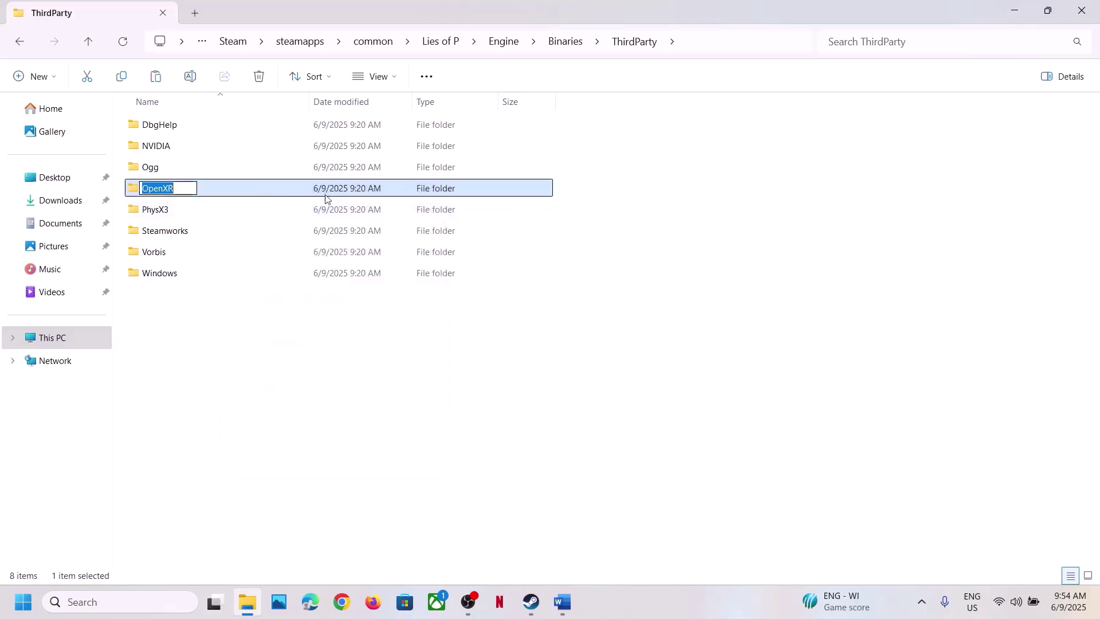
click(191, 184)
text(.)
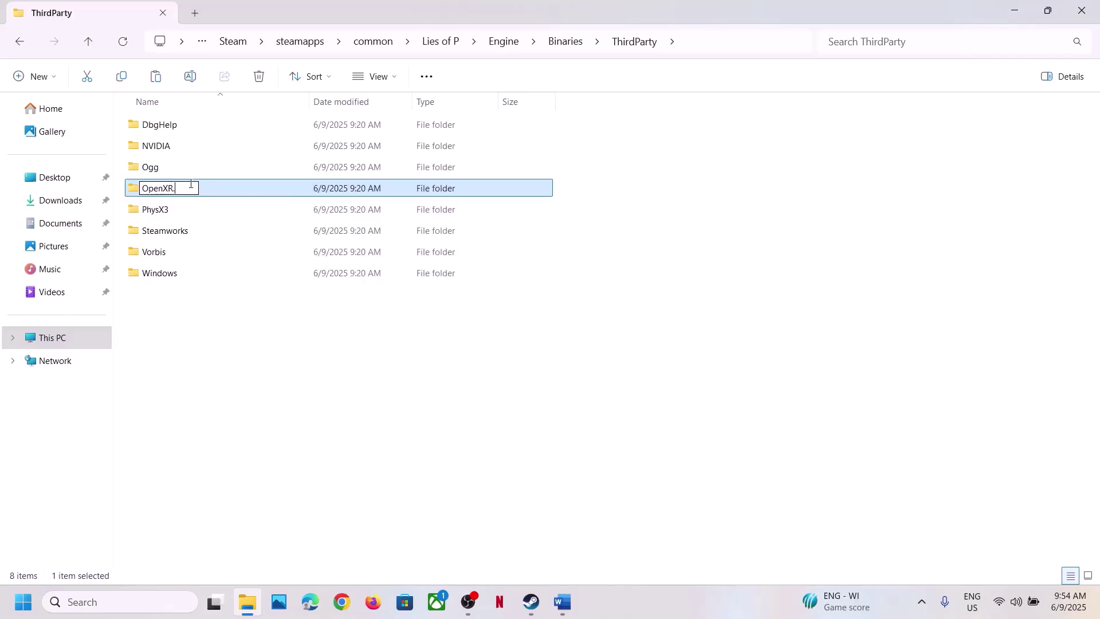
text(old)
key(Return)
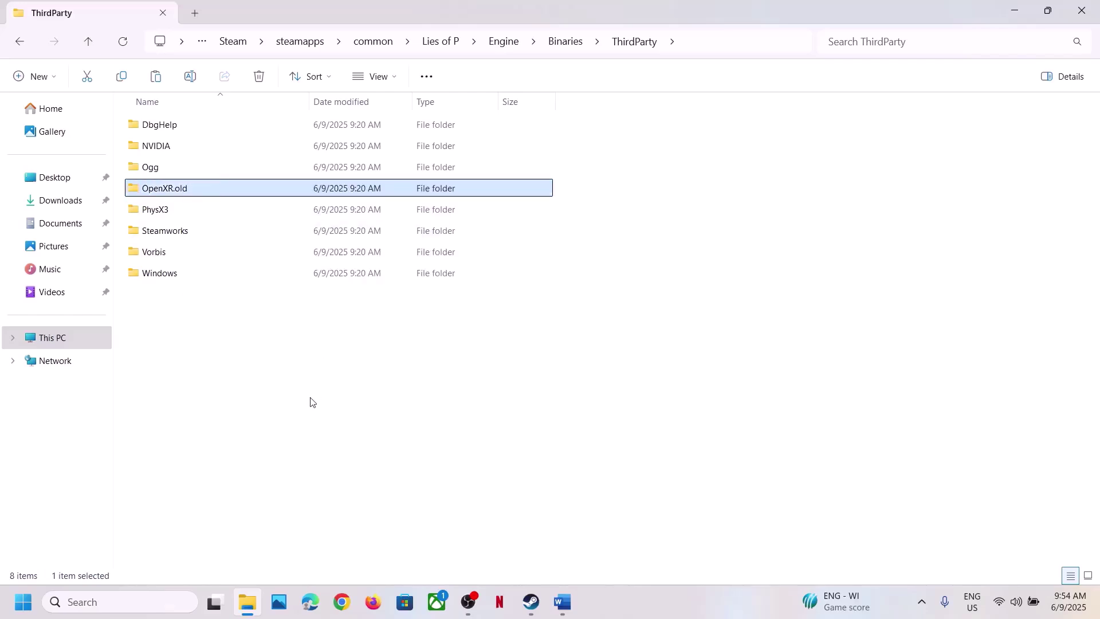
click(312, 402)
Switch to the Word document and highlight the Step 2 instructions "Disconnect VR Sets" and "Turn off Xbox Game Bar"
click(531, 601)
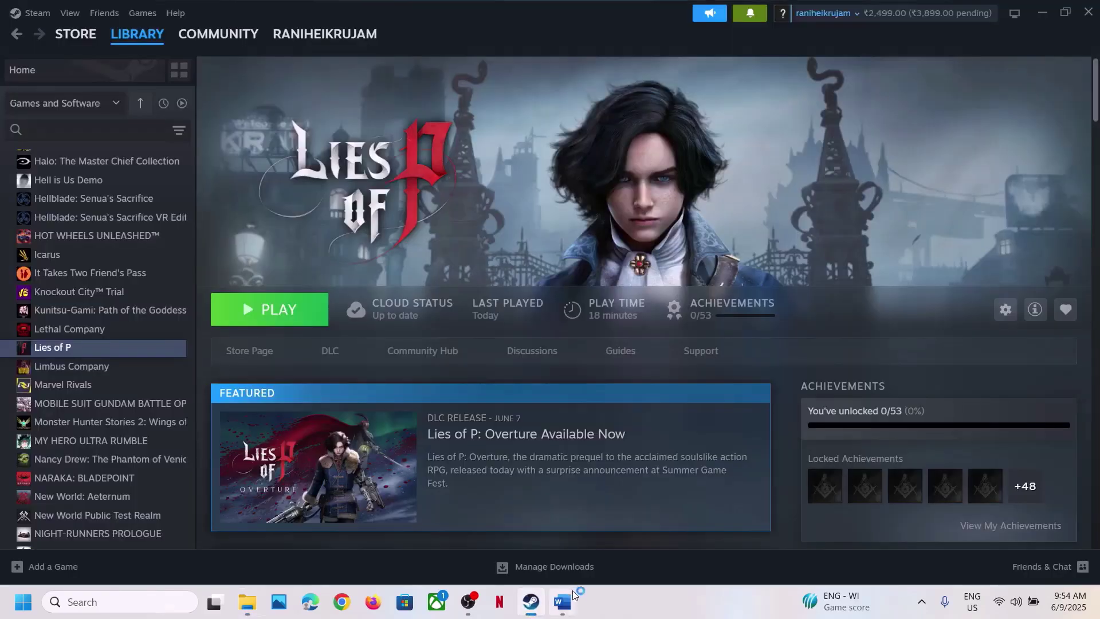
click(561, 602)
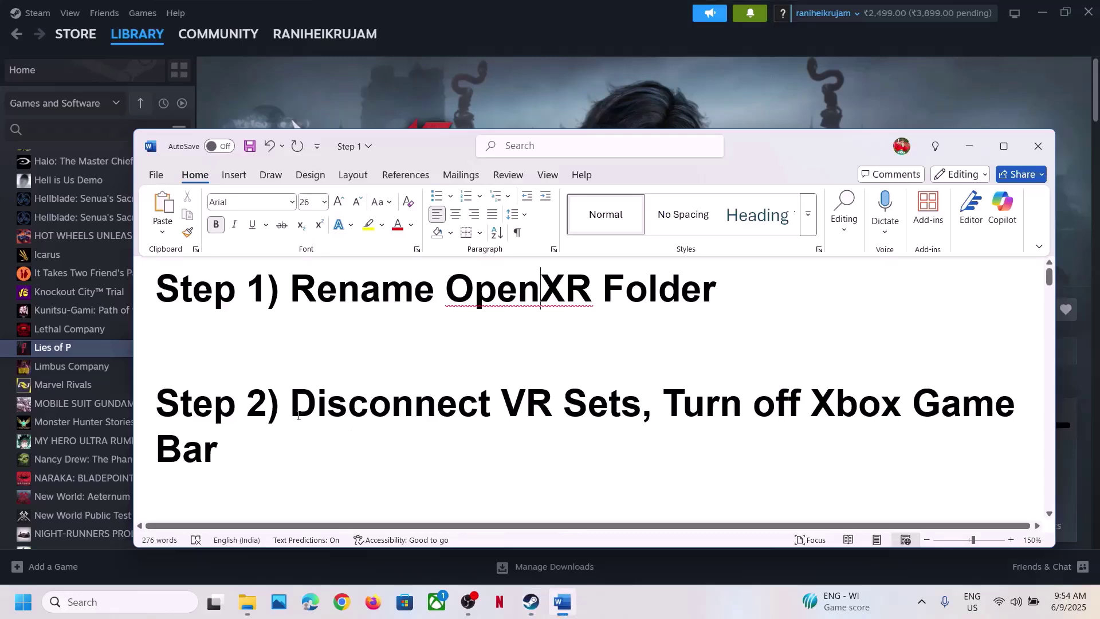
drag(298, 415, 628, 408)
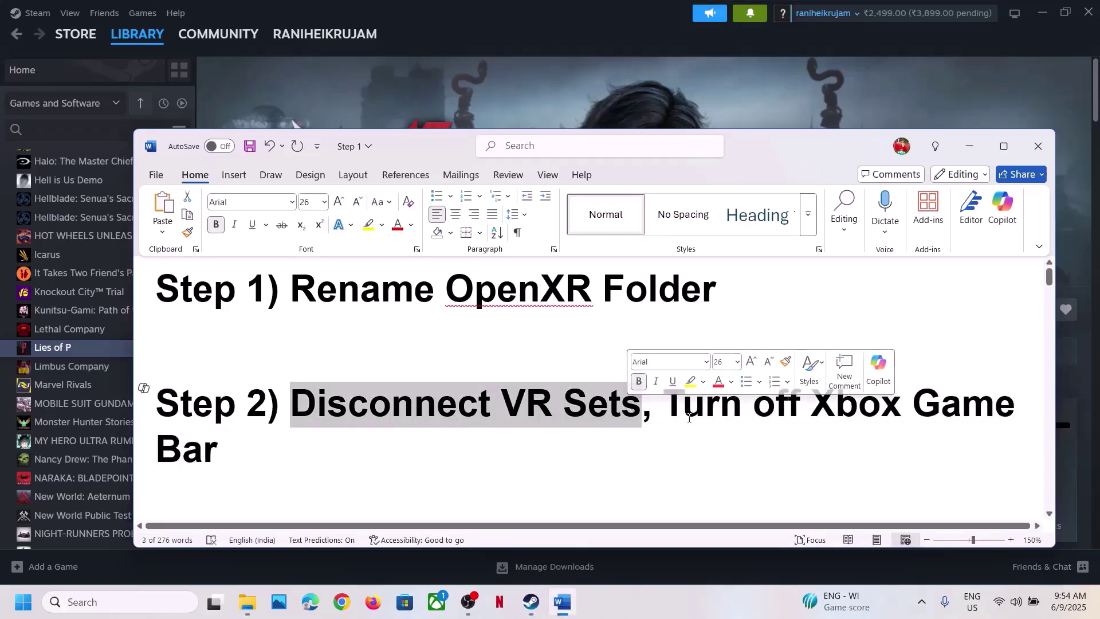
drag(676, 413, 730, 436)
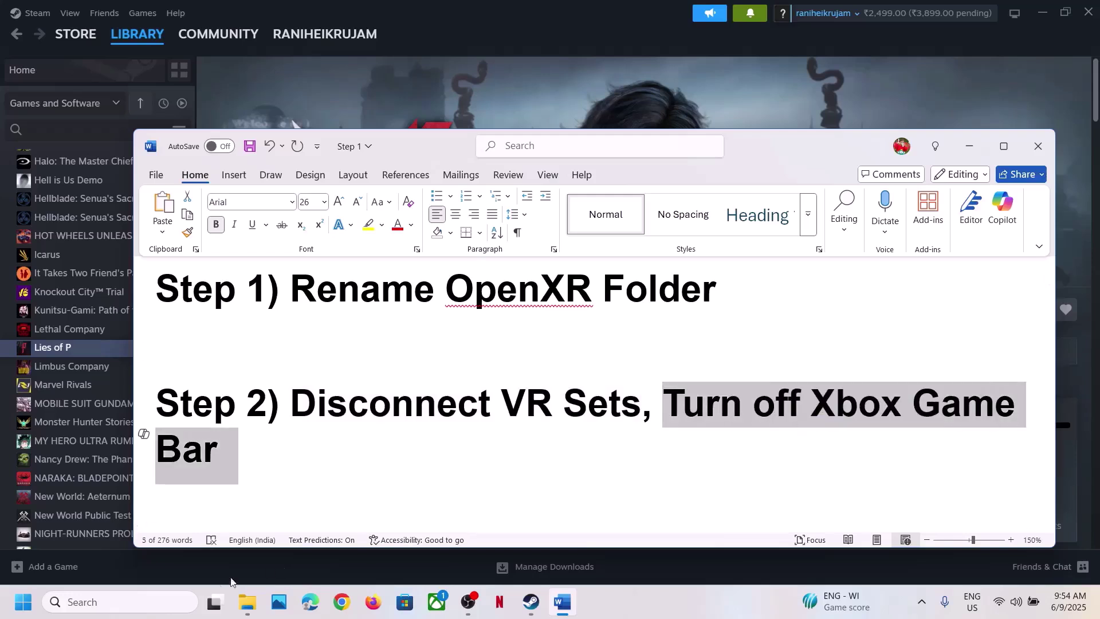
Turn off the option allowing the controller to open Game Bar in the Windows gaming settings, and close Settings
key(super+i)
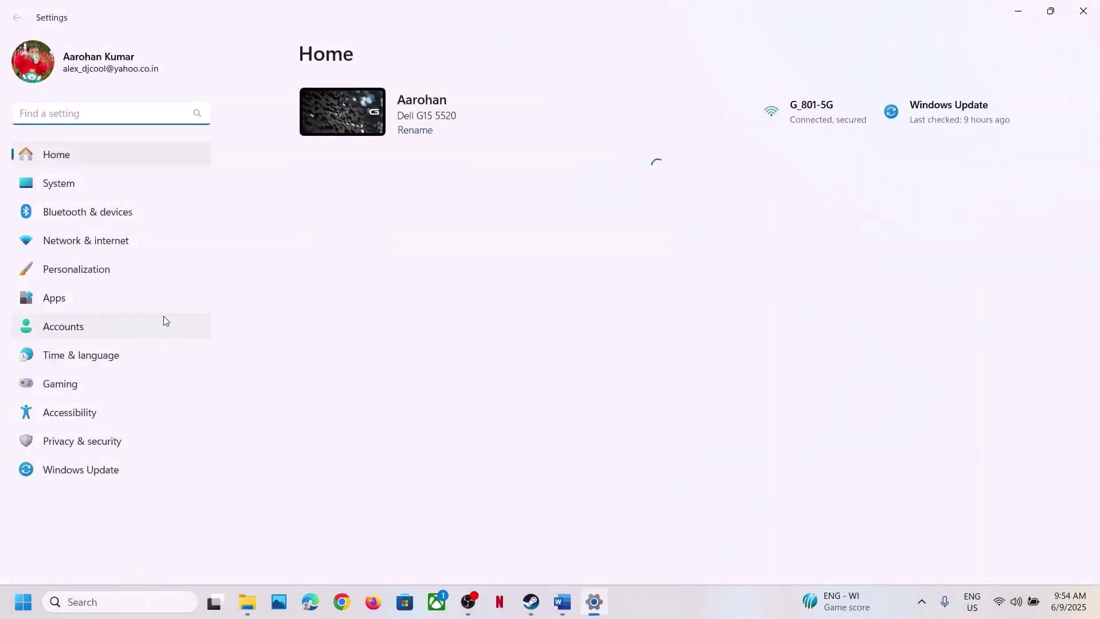
click(88, 380)
click(510, 116)
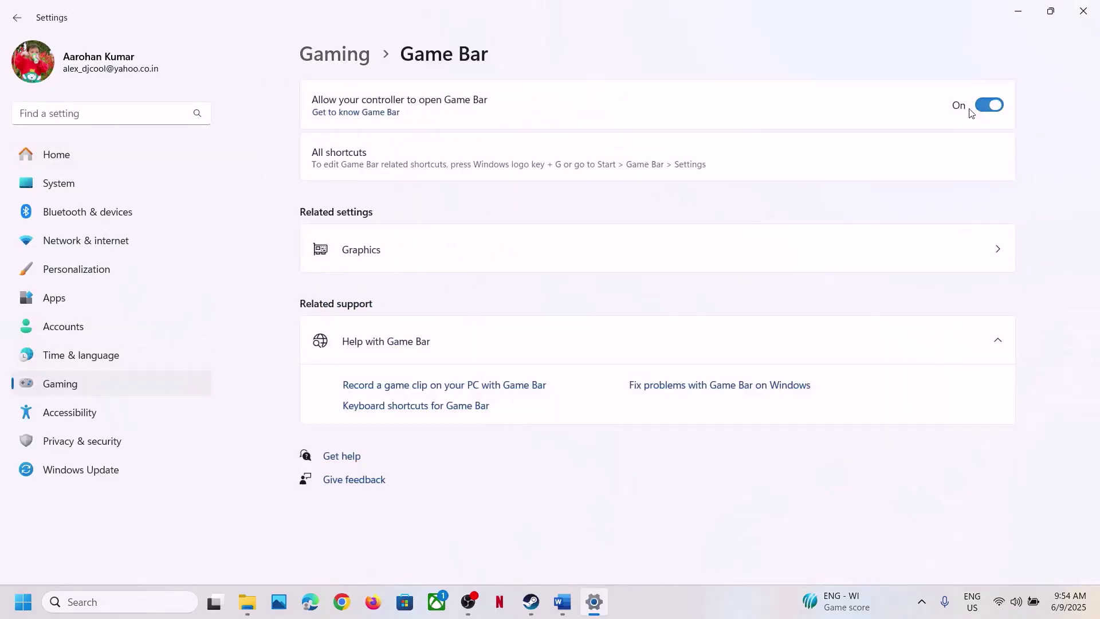
click(970, 110)
click(998, 109)
click(1083, 11)
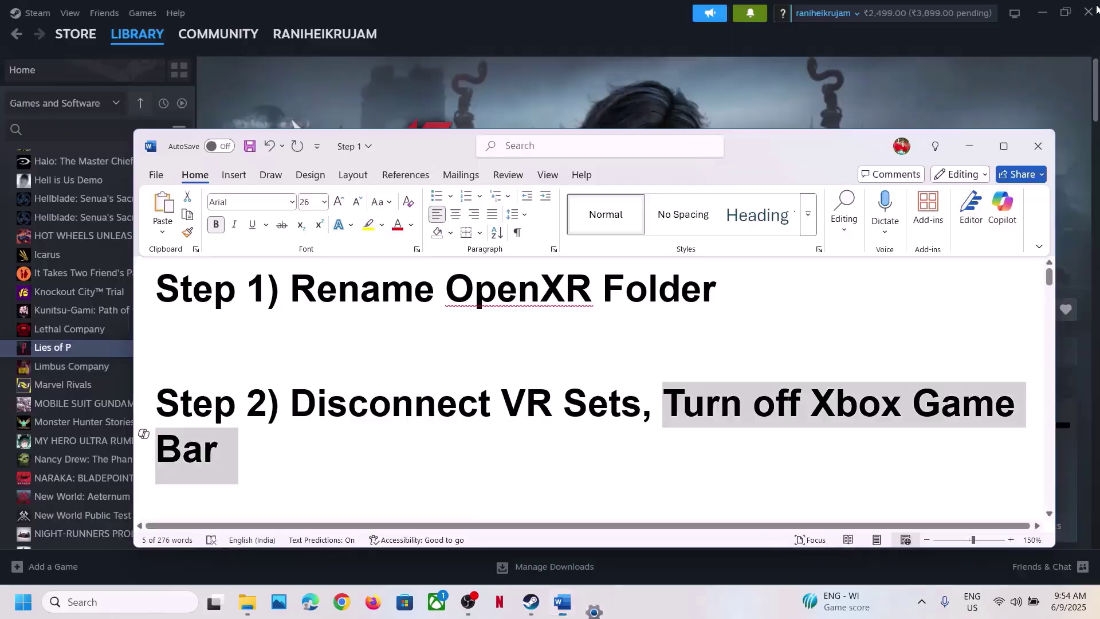
Go to the next instruction in the Word document and highlight "Delete the mods folder"
click(410, 409)
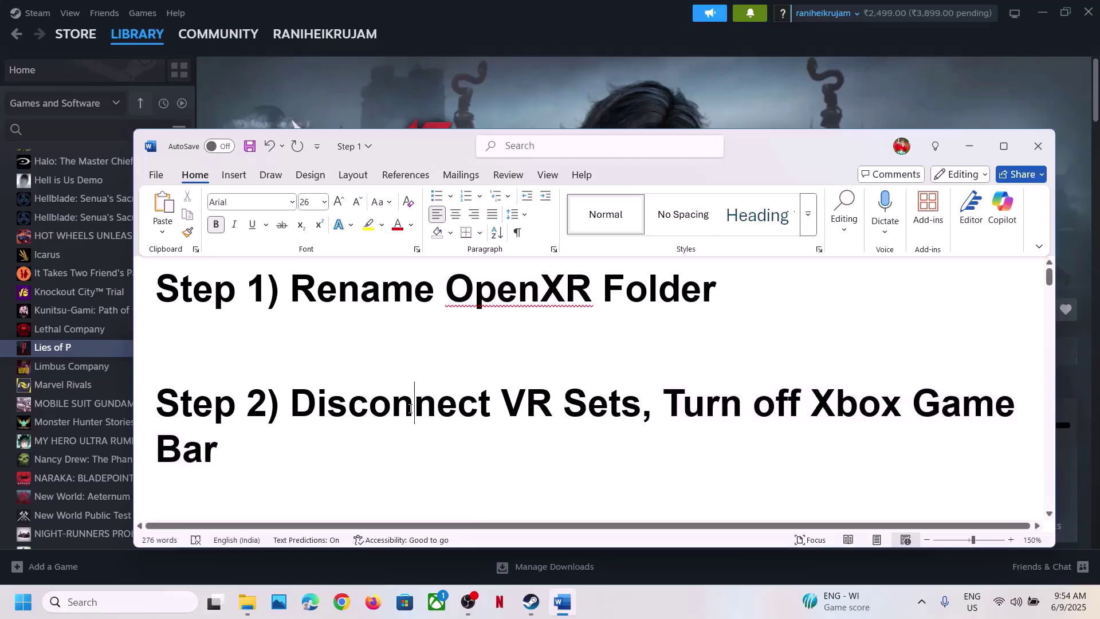
scroll(409, 408, down, 2)
scroll(410, 409, down, 3)
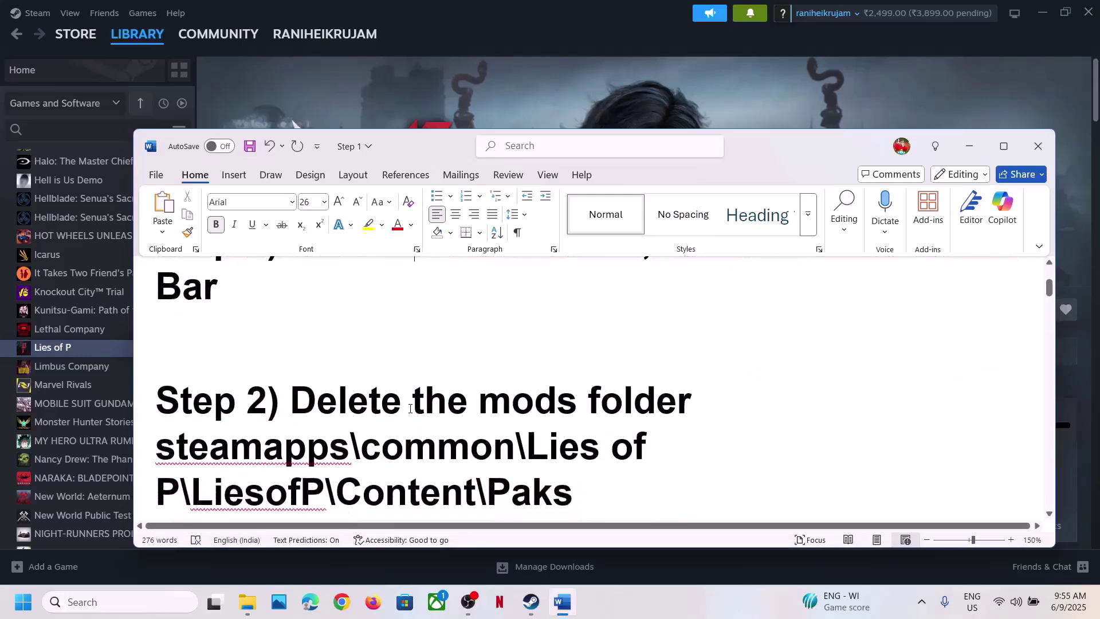
drag(687, 371, 333, 367)
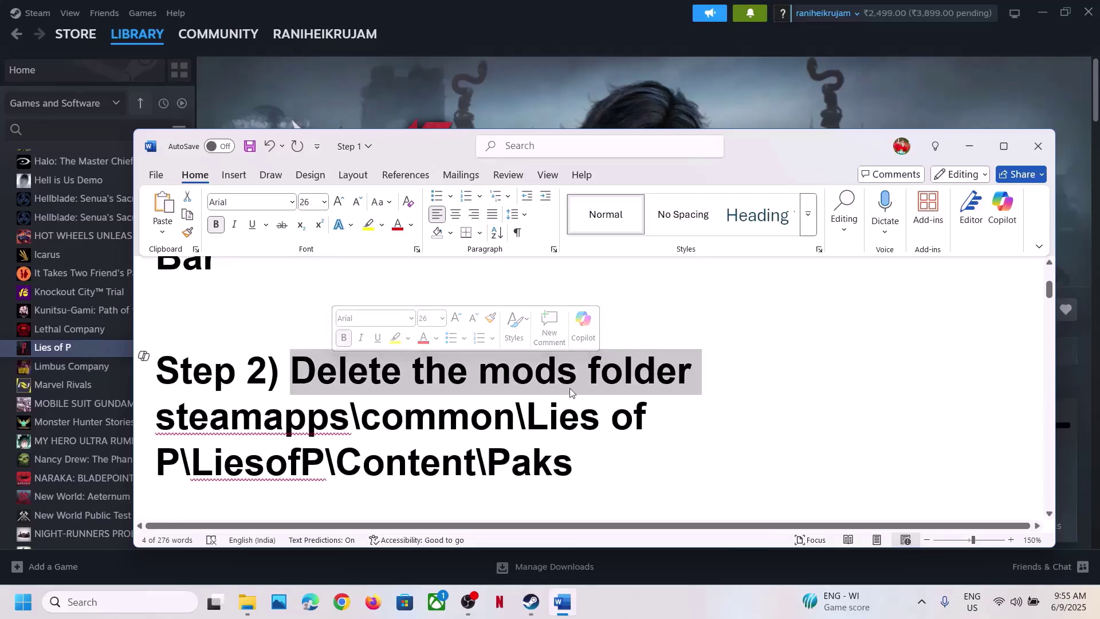
Switch to Steam, browse the local files of Lies of P, and open the LiesofP\Content\Paks folder
click(551, 105)
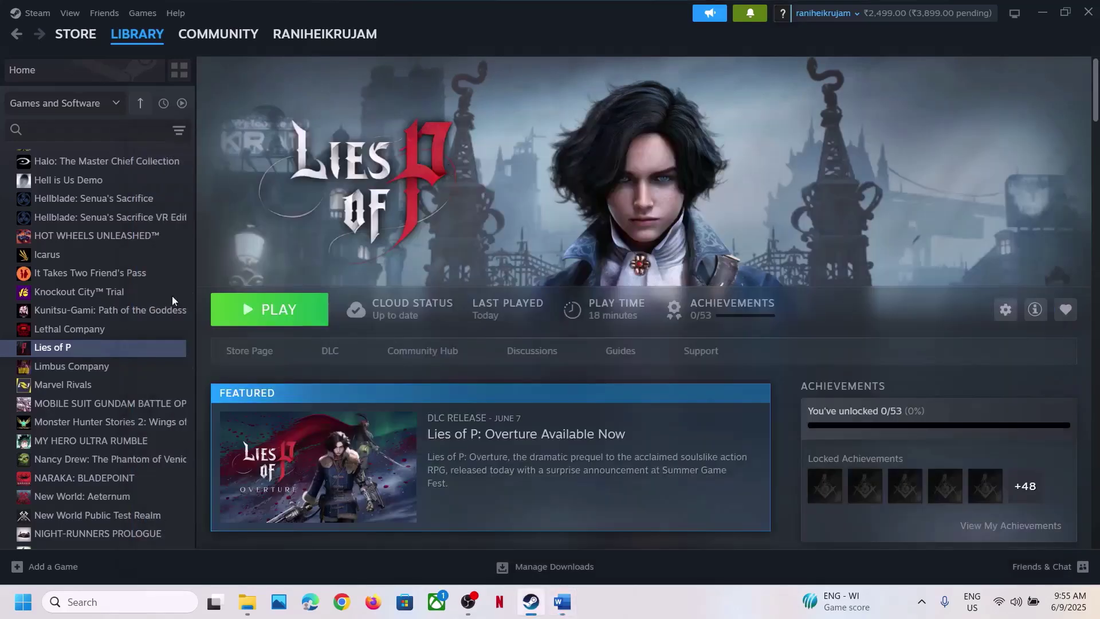
right_click(77, 346)
mouse_move(137, 428)
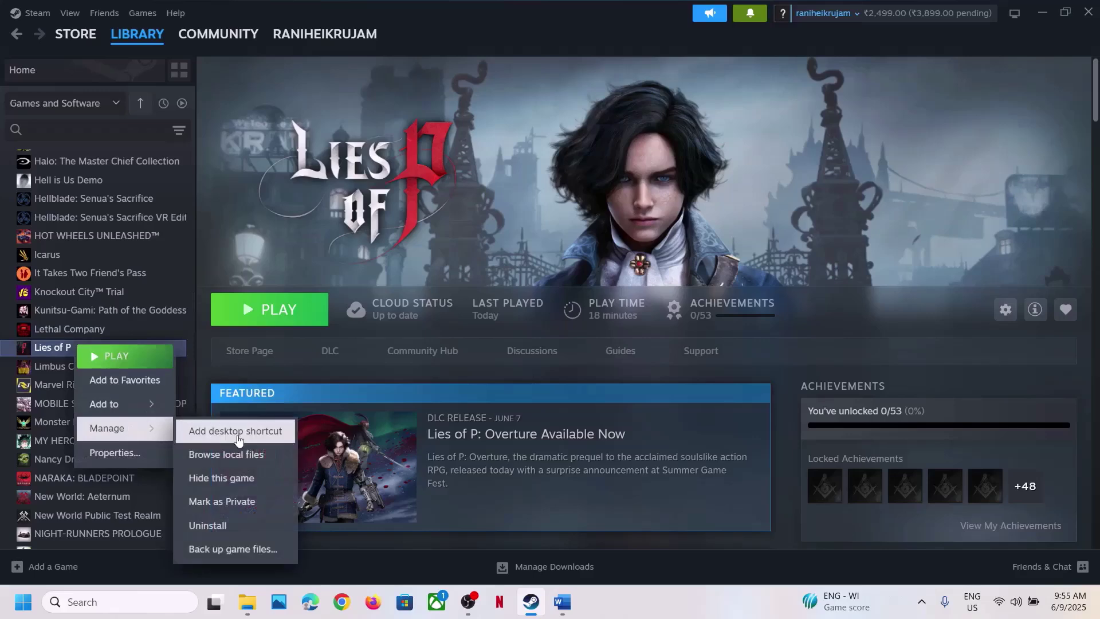
click(252, 454)
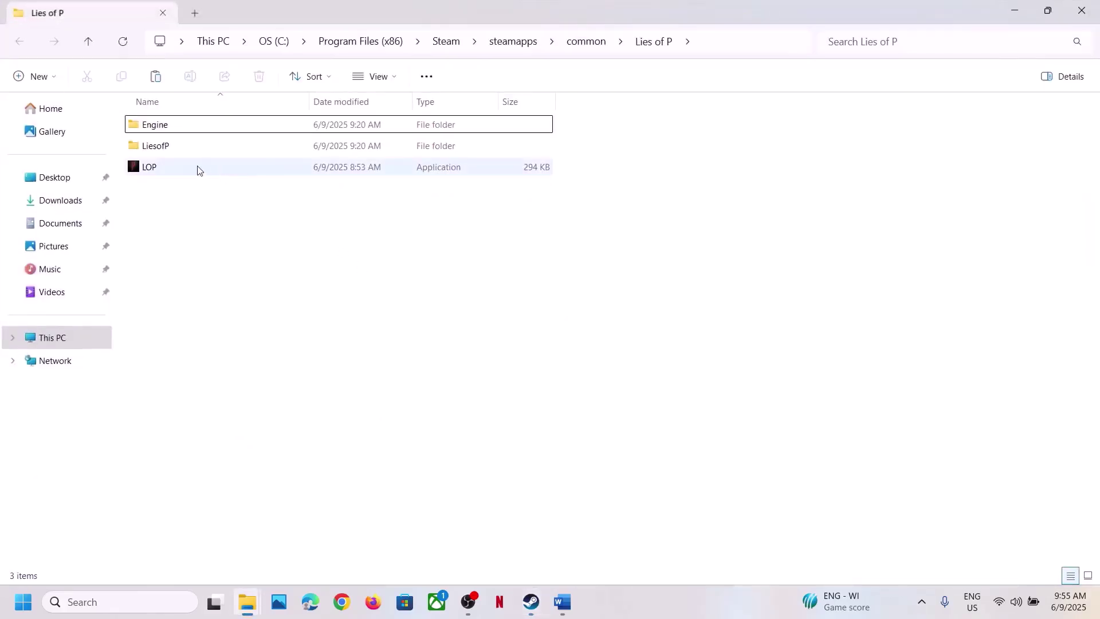
double_click(160, 145)
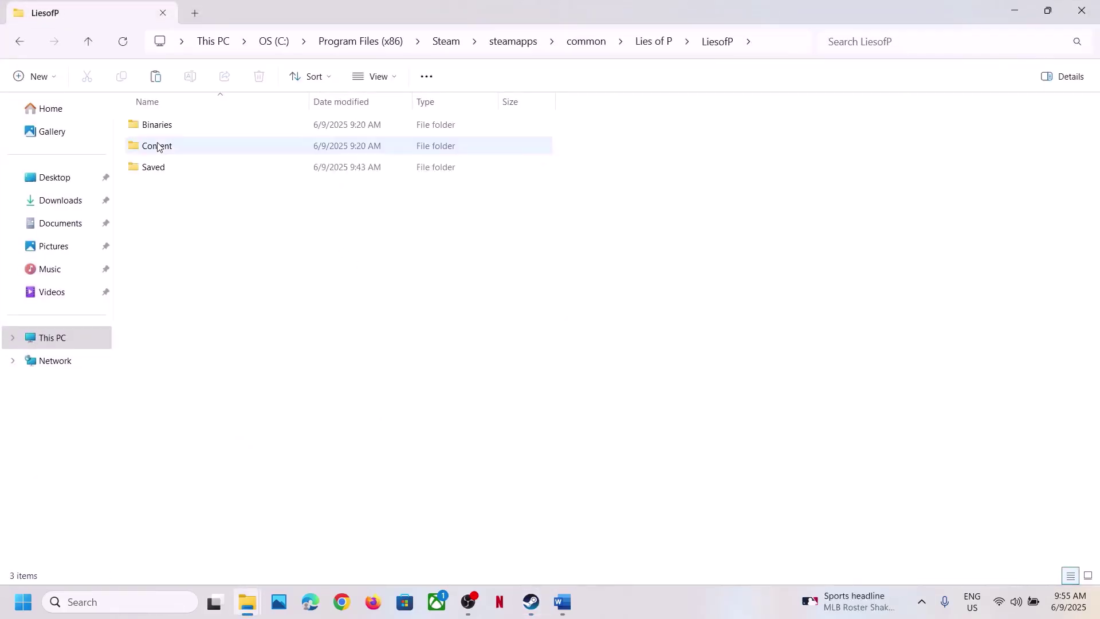
double_click(158, 146)
double_click(159, 147)
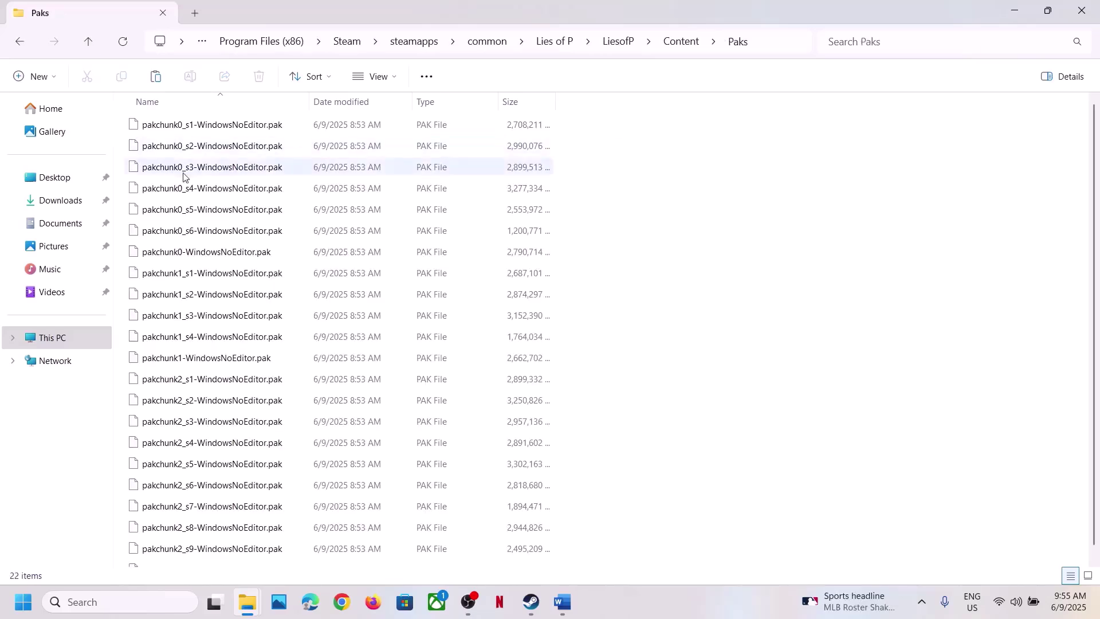
Check the Paks folder for a mods folder and go back up to the LiesofP folder
scroll(221, 260, down, 1)
right_click(222, 262)
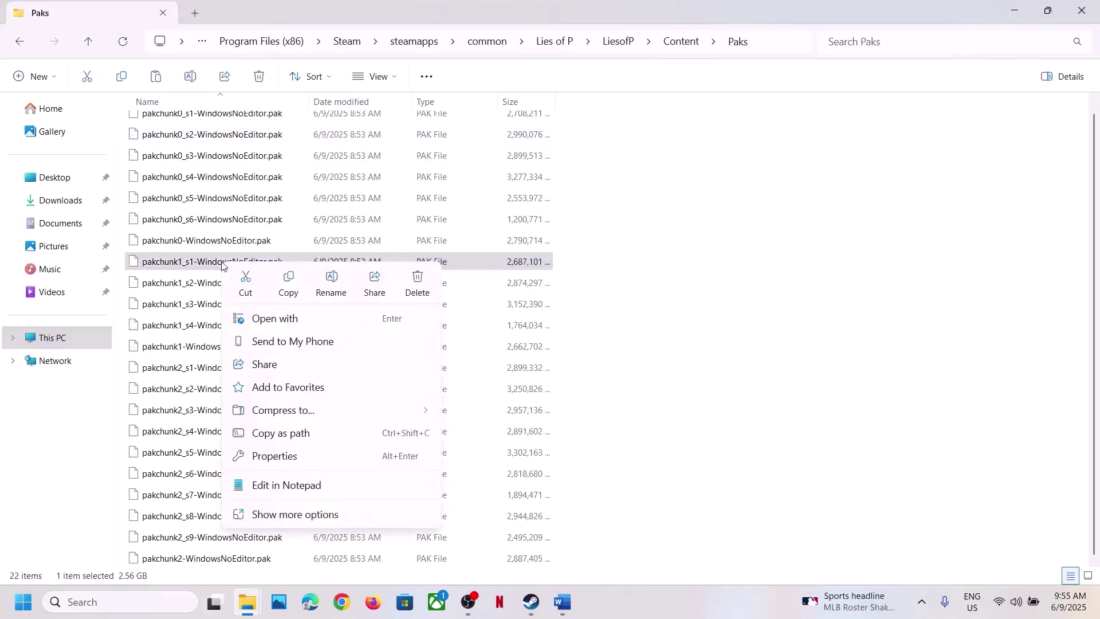
click(95, 43)
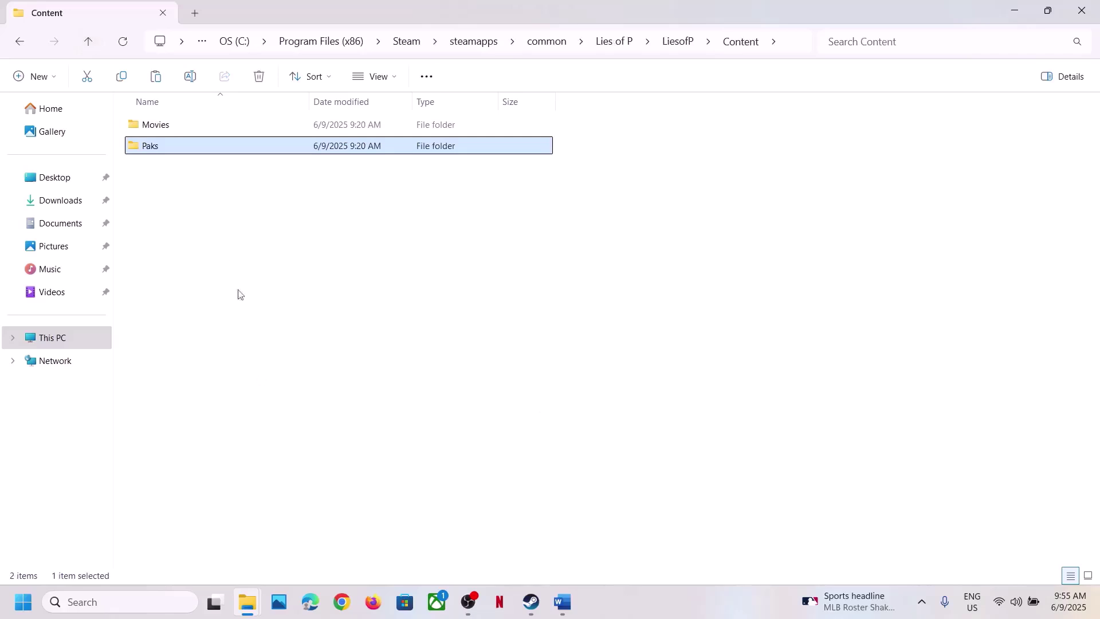
click(93, 46)
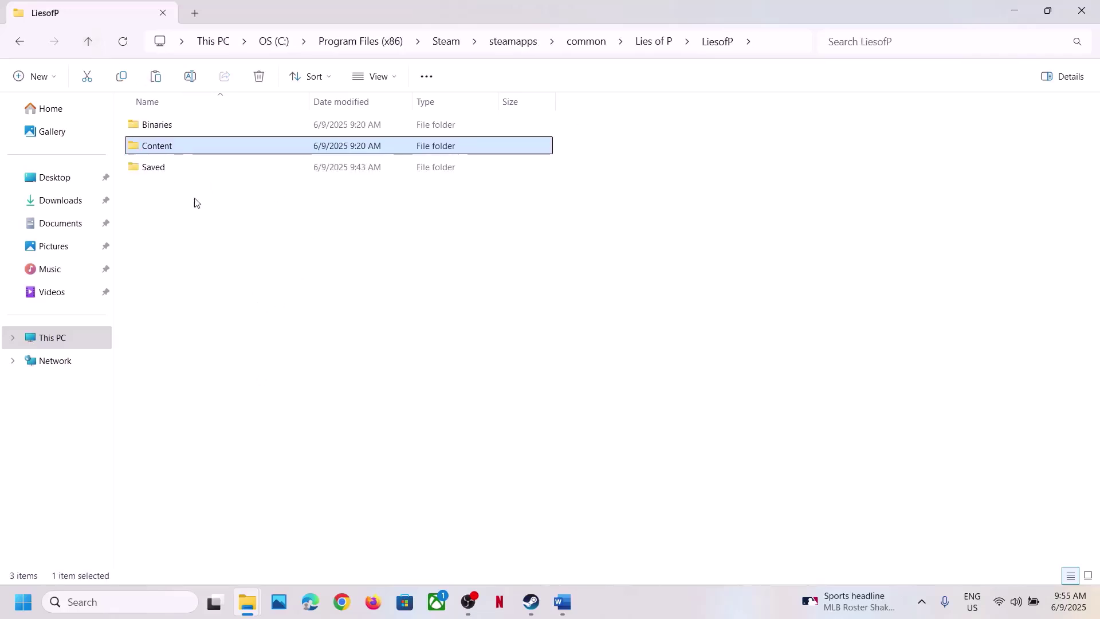
Return to the Word document and highlight the launch options -dx11/-dx12/-d3d11 in Step 3
click(563, 601)
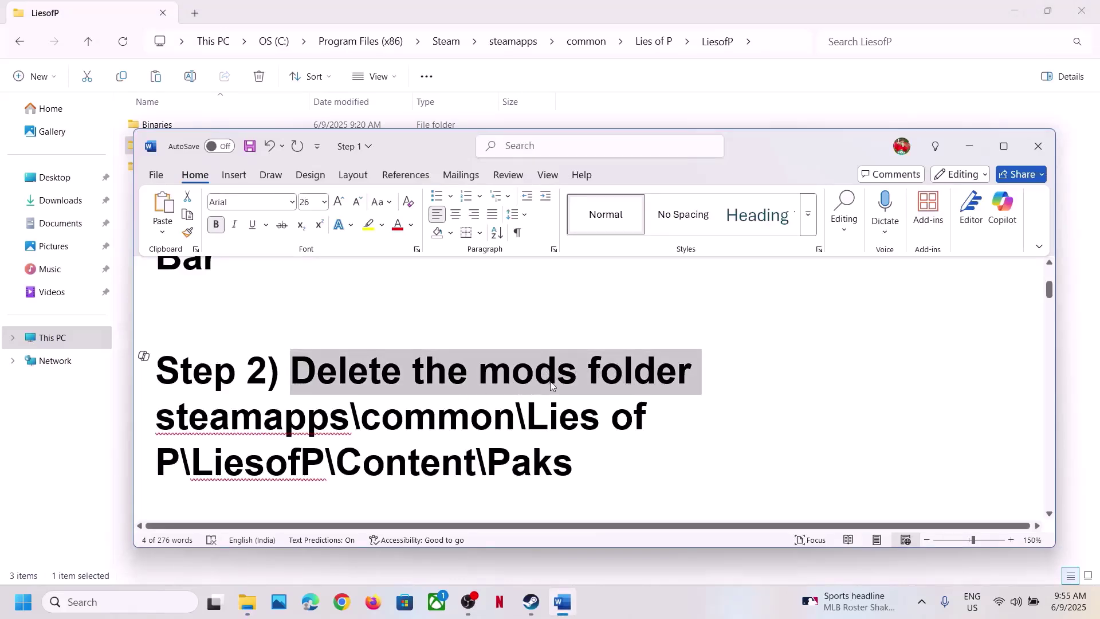
click(543, 398)
scroll(538, 395, down, 5)
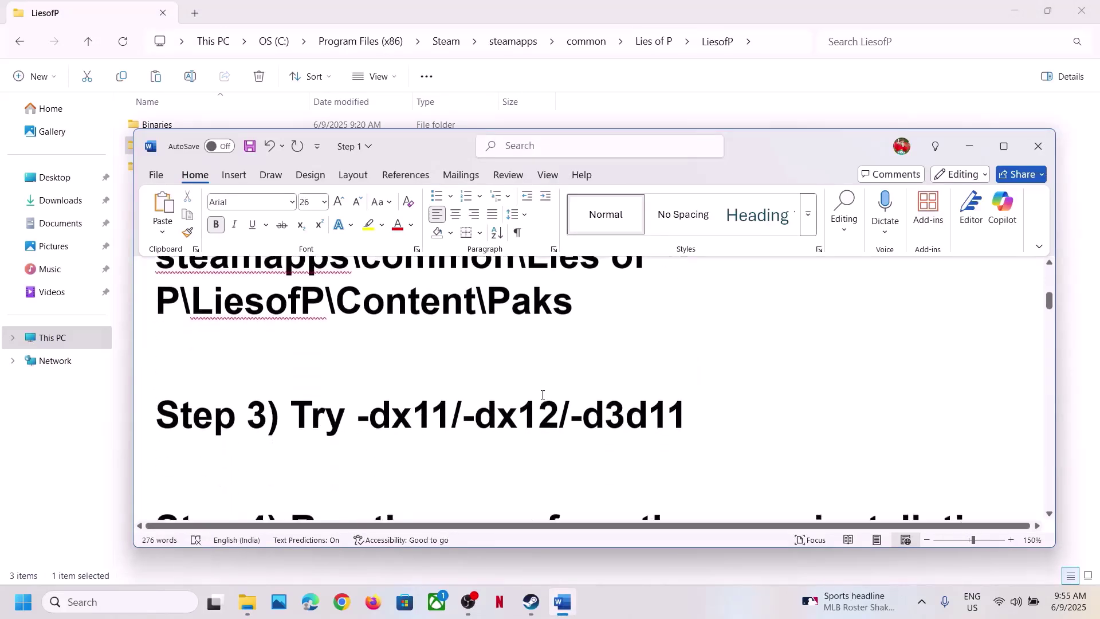
drag(394, 403, 625, 402)
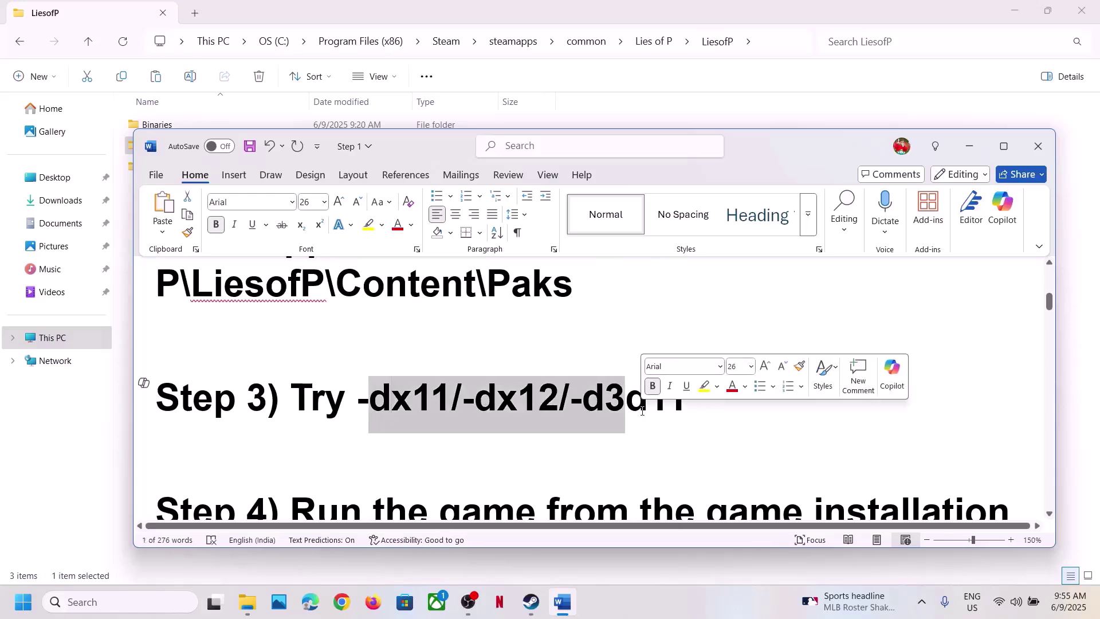
Switch to Steam, set the launch options of Lies of P to -dx11, and close its properties
click(538, 601)
right_click(73, 348)
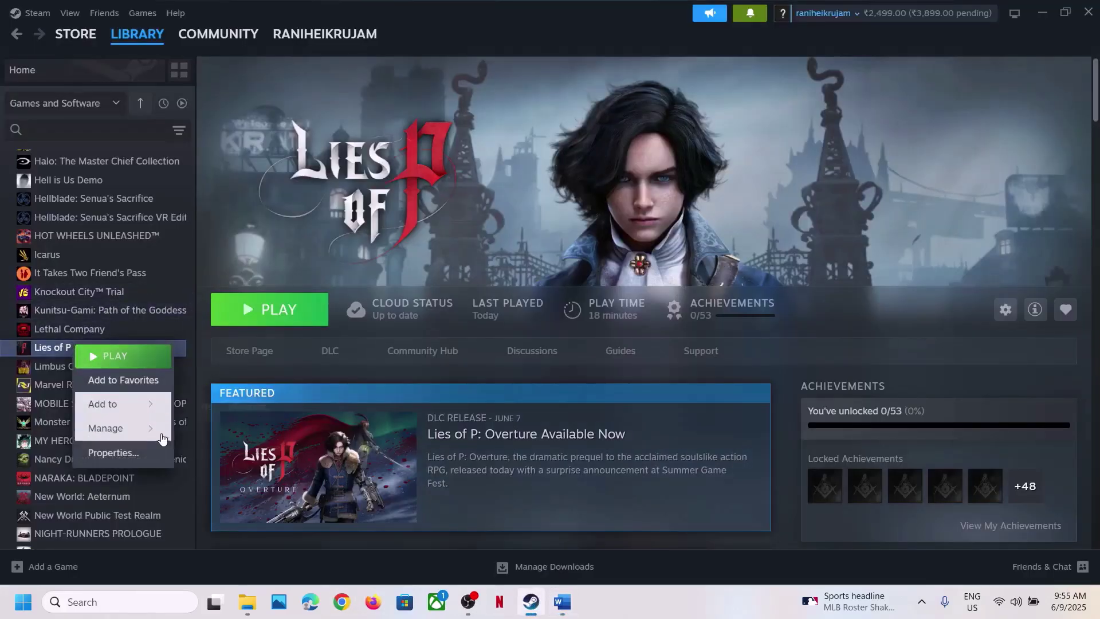
click(146, 453)
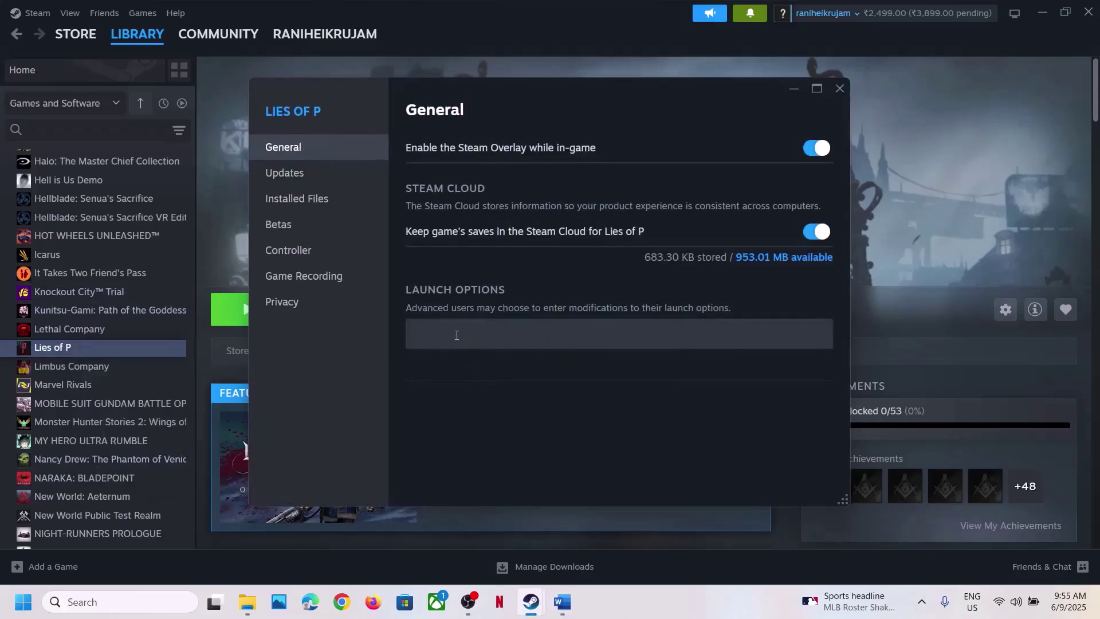
click(456, 335)
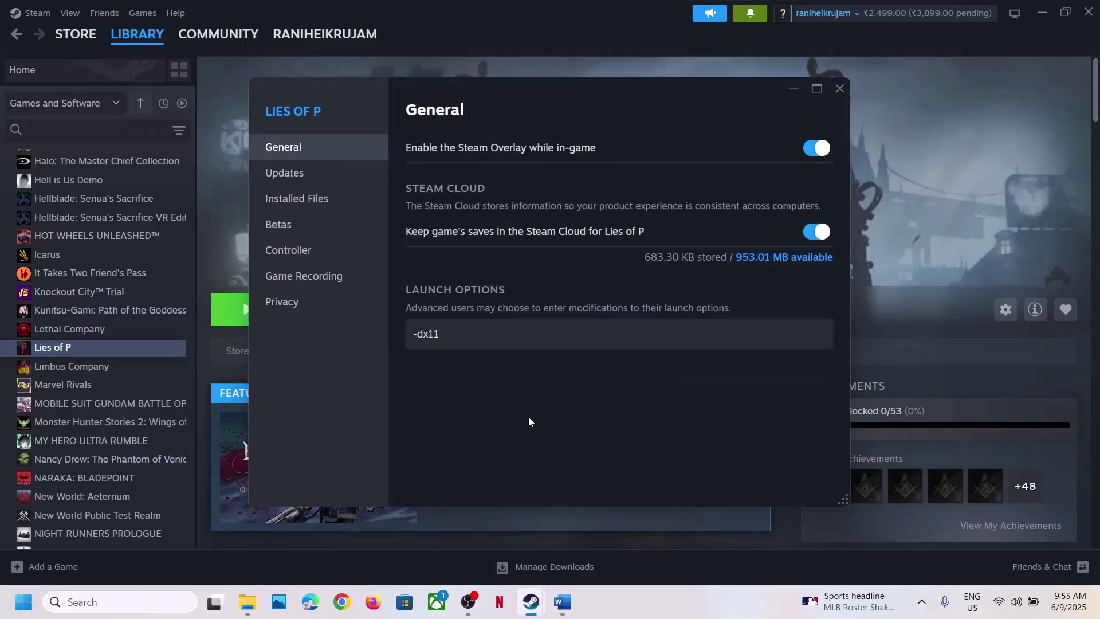
click(840, 88)
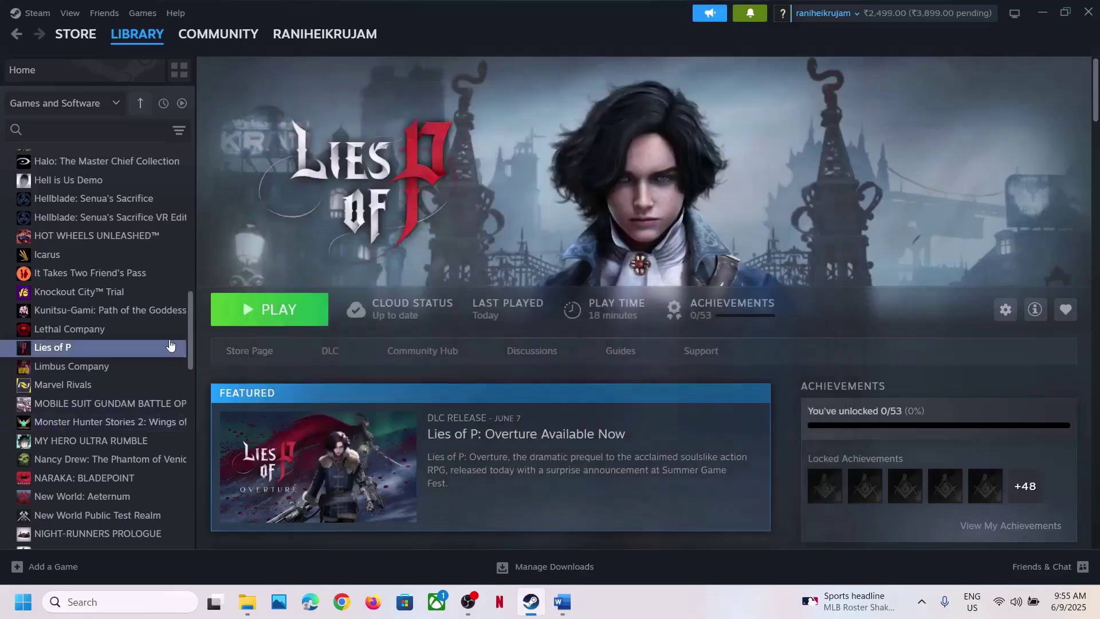
Reopen the Lies of P properties and replace the launch option with -d3d11
right_click(117, 348)
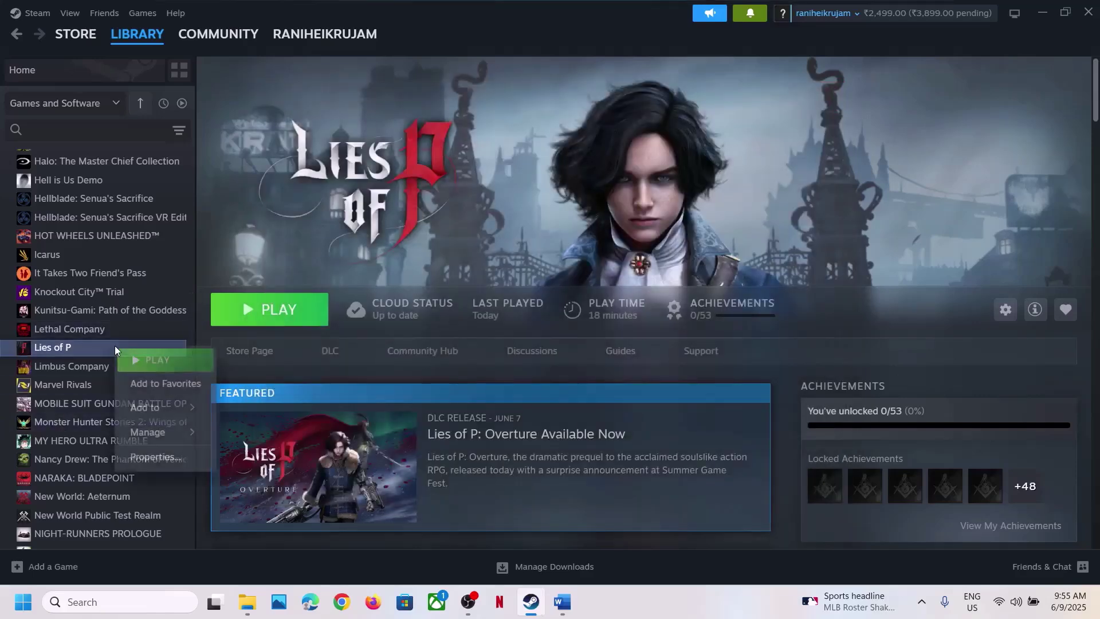
click(178, 458)
drag(461, 330, 386, 324)
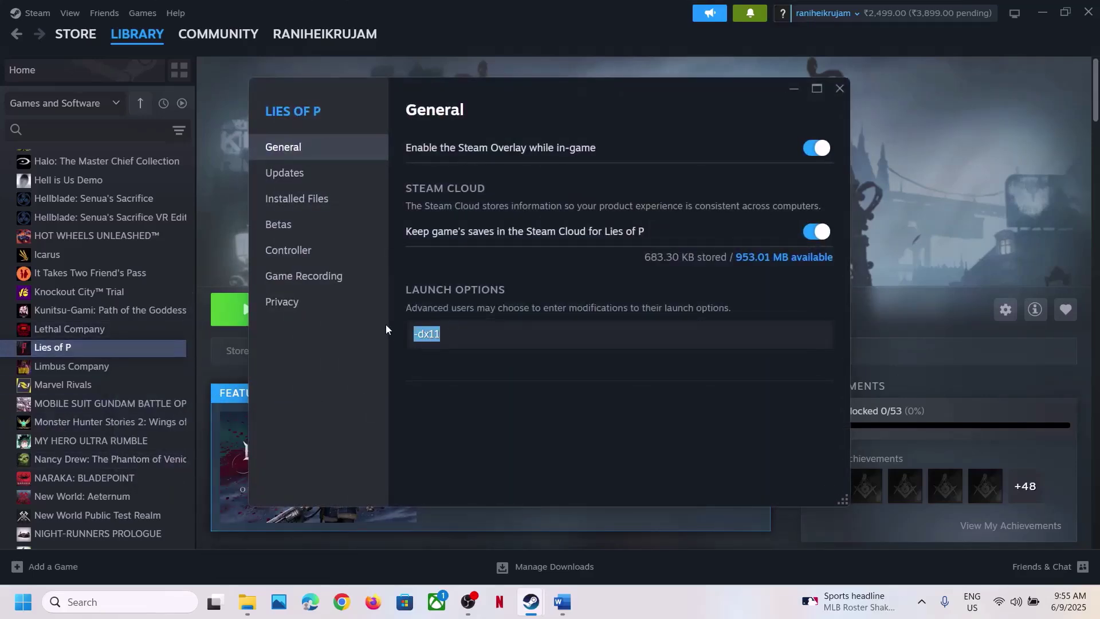
text(-d3d11)
click(515, 418)
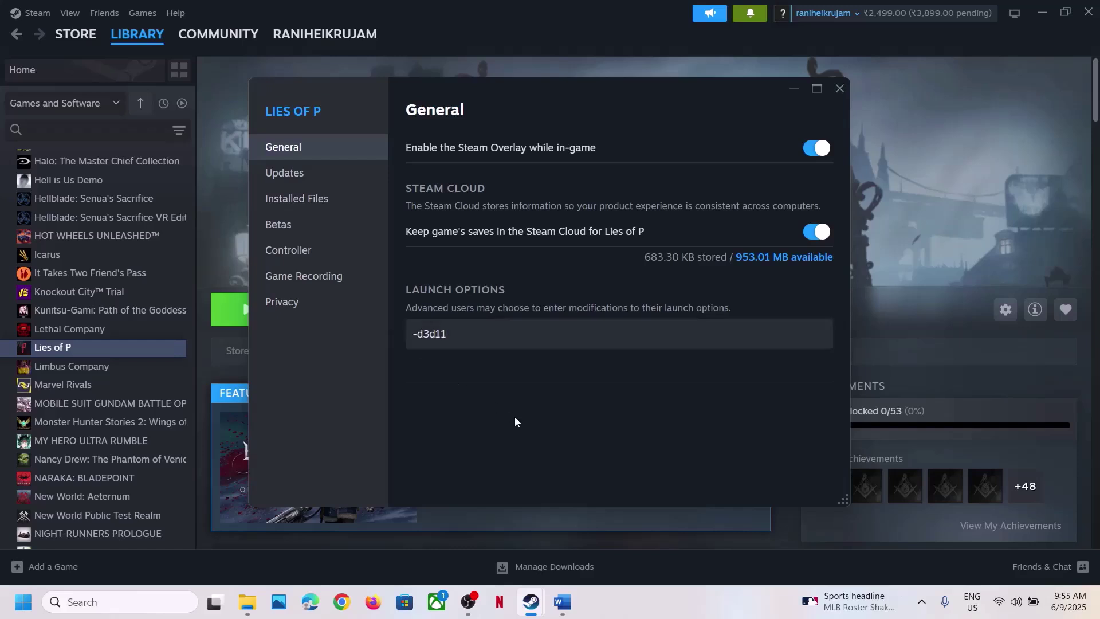
Change the Lies of P launch option to -dx12, then clear the launch options and close the properties
drag(488, 328, 413, 336)
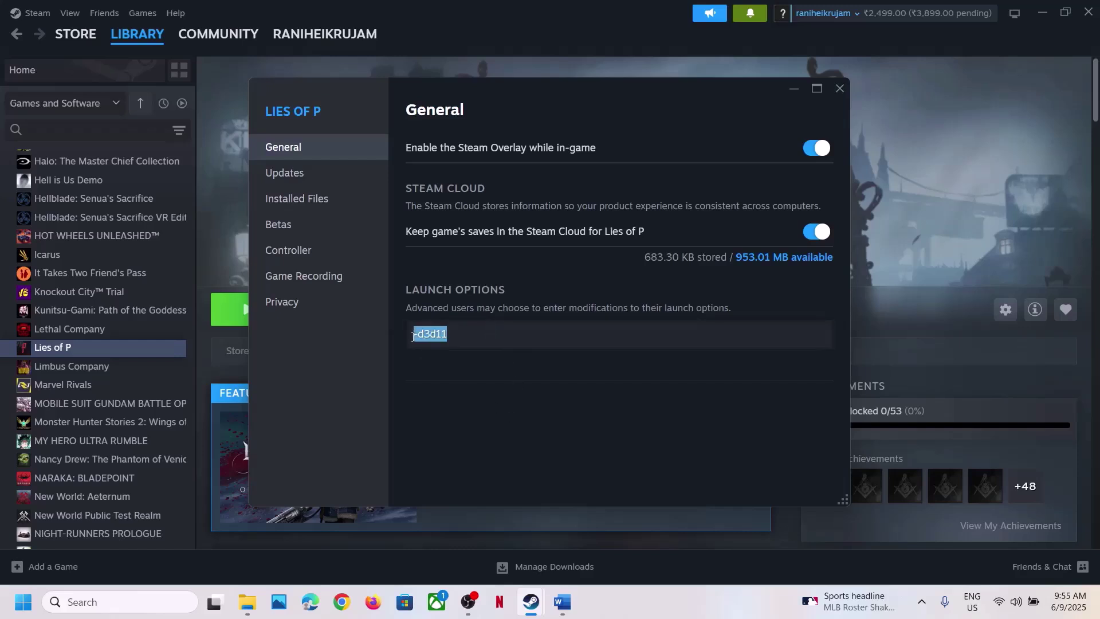
key(BackSpace)
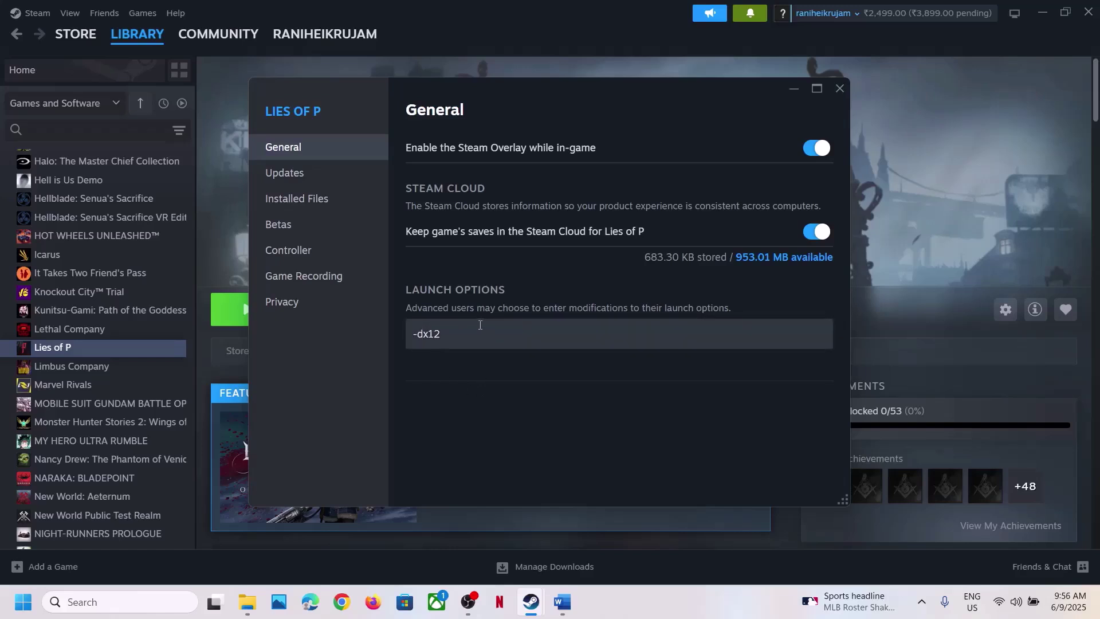
drag(484, 327, 384, 335)
key(BackSpace)
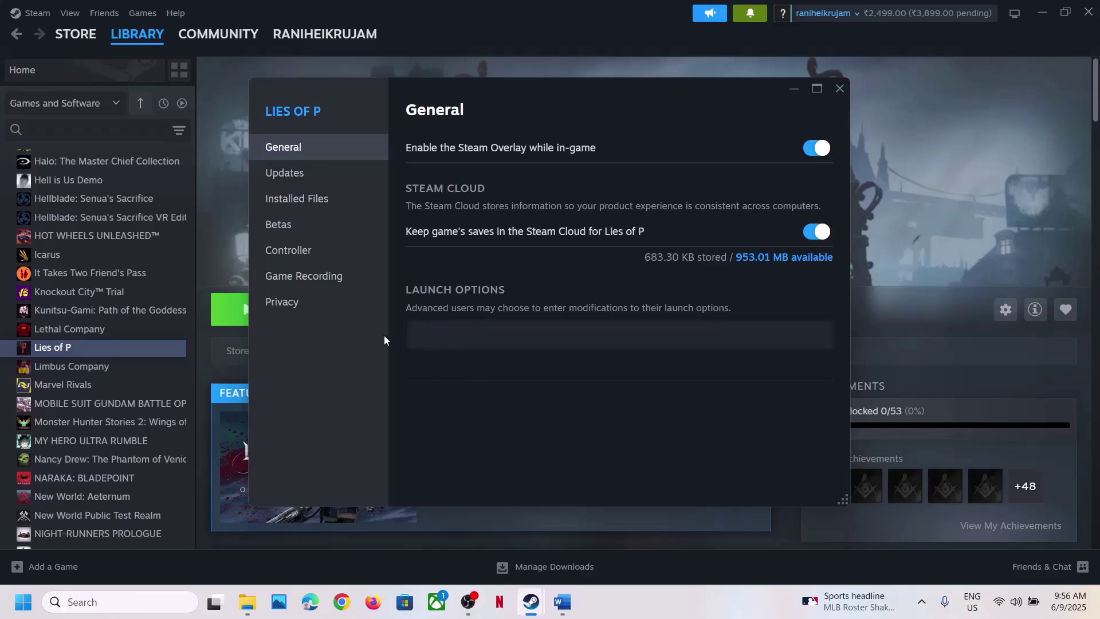
click(463, 386)
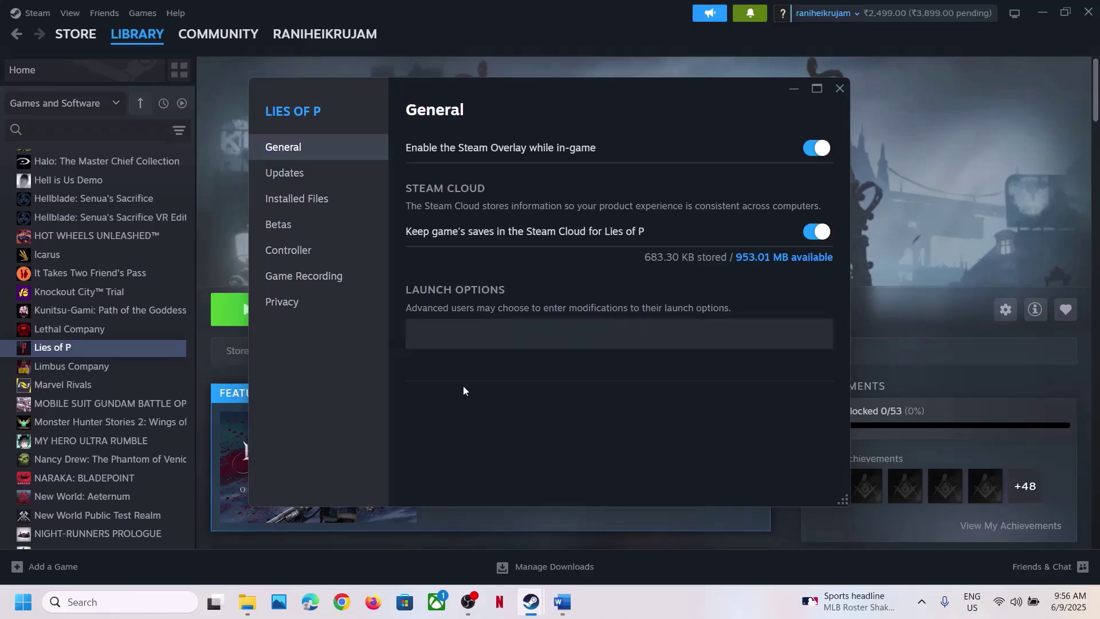
click(840, 87)
Check Step 4 in the Word document, then return to Steam and browse the local files of Lies of P
click(563, 602)
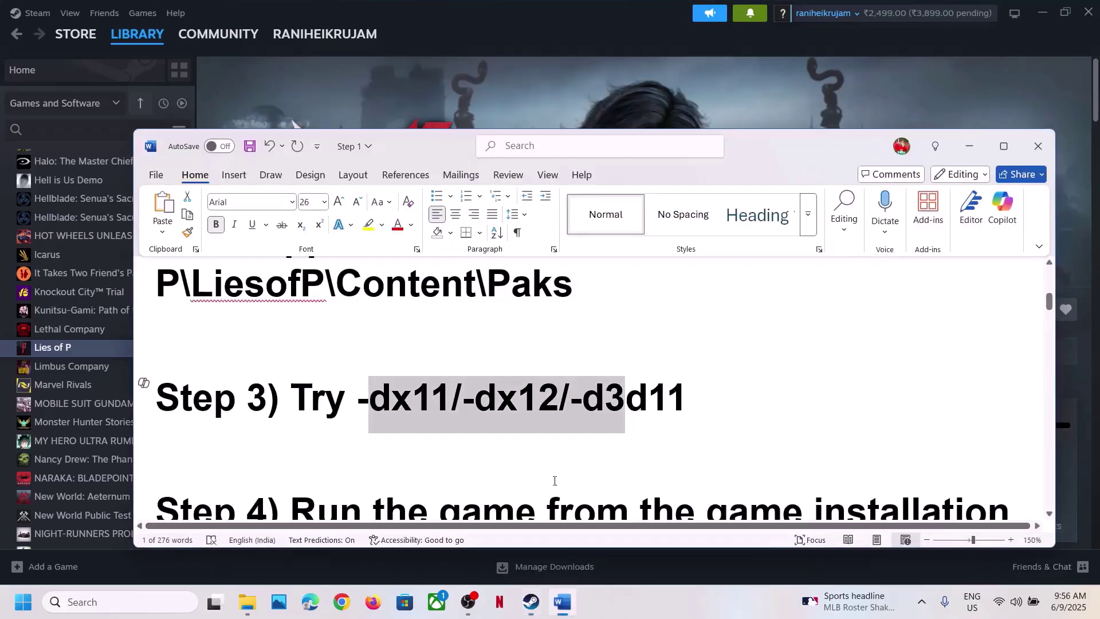
scroll(452, 420, down, 3)
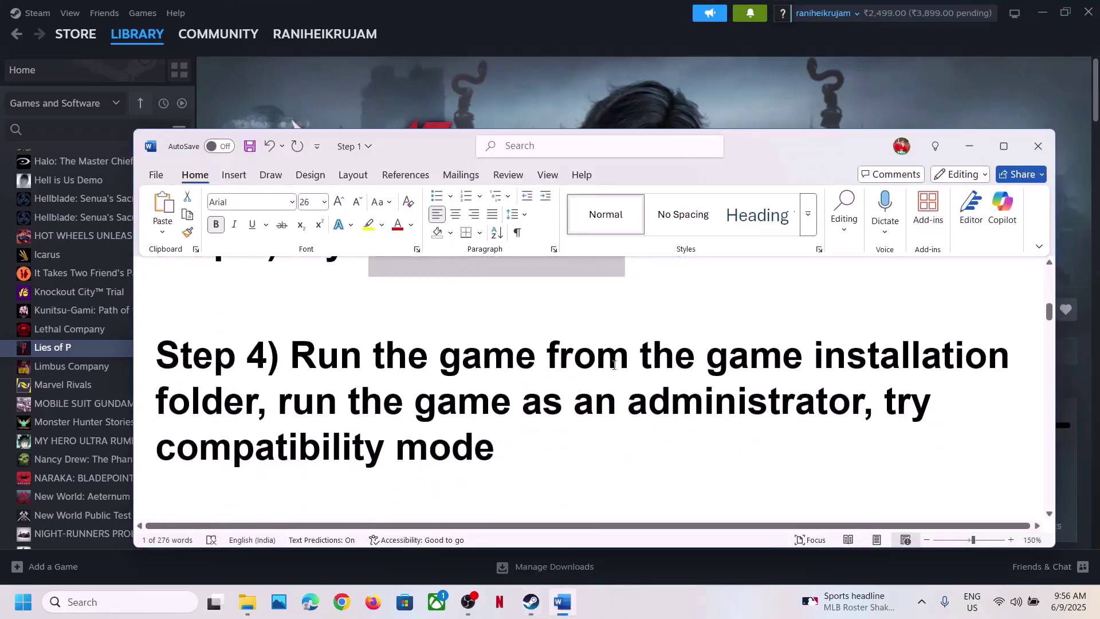
click(574, 110)
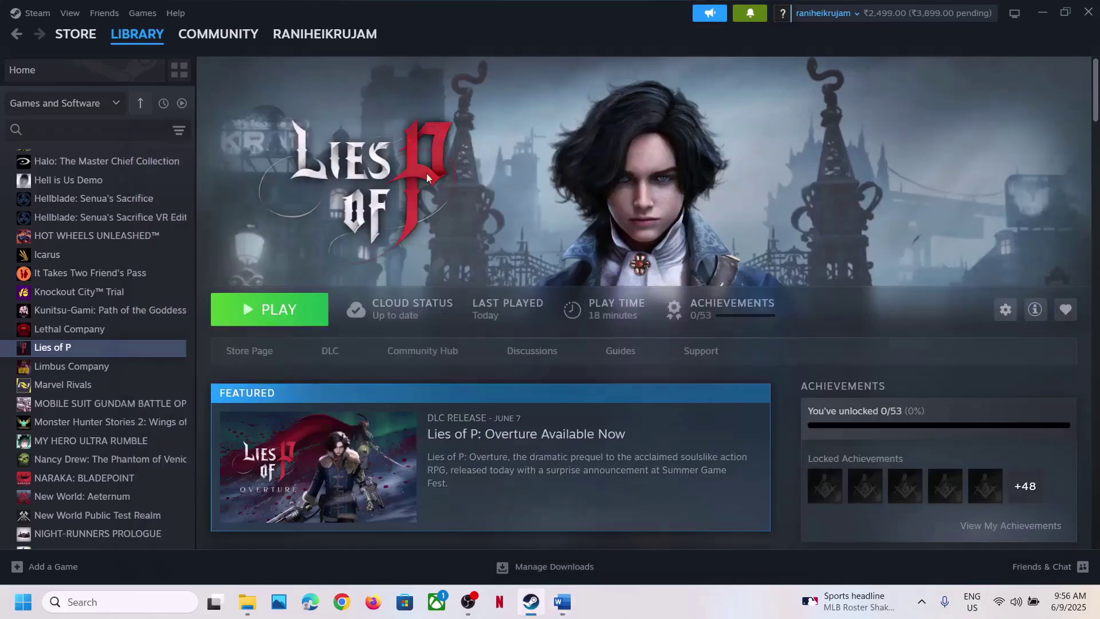
right_click(113, 356)
mouse_move(179, 419)
mouse_move(143, 441)
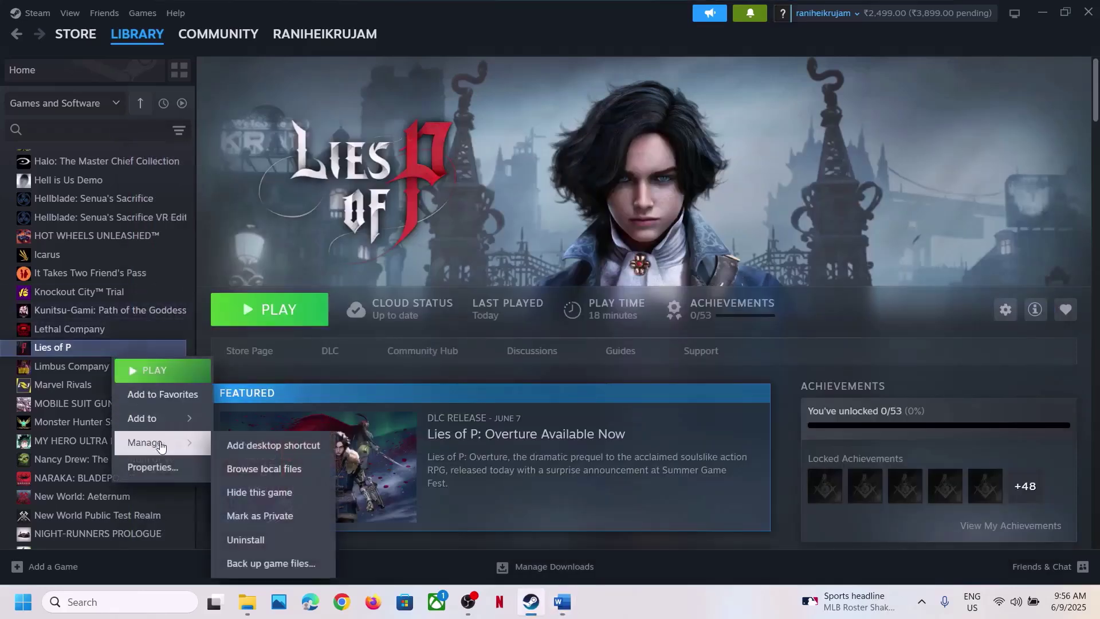
click(266, 467)
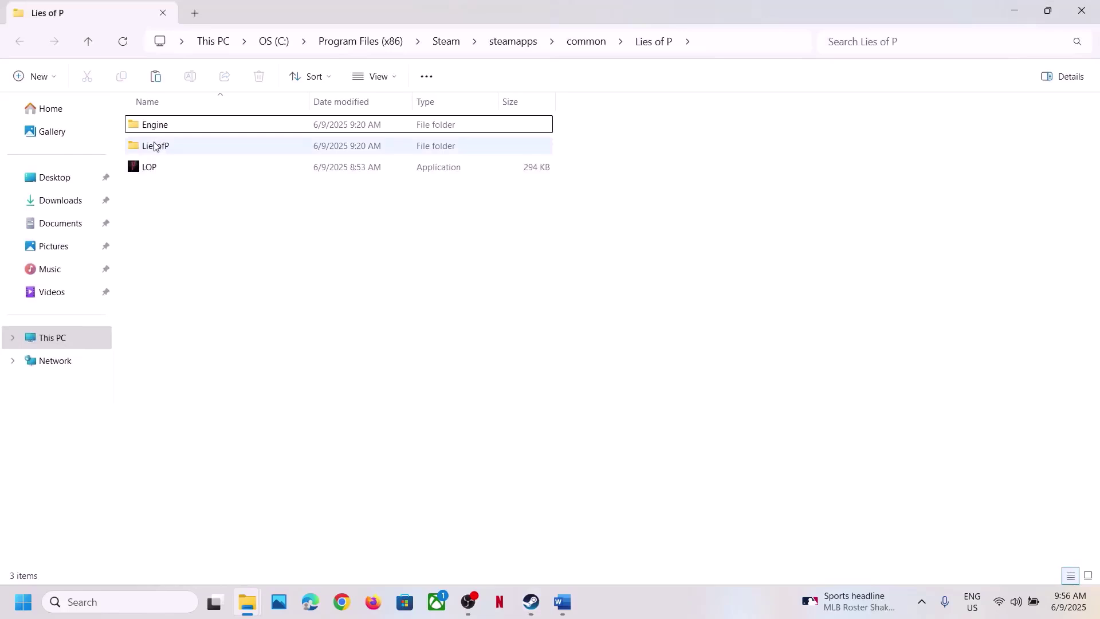
Open the LiesofP\Binaries\Win64 folder inside the game installation folder
double_click(154, 145)
click(154, 128)
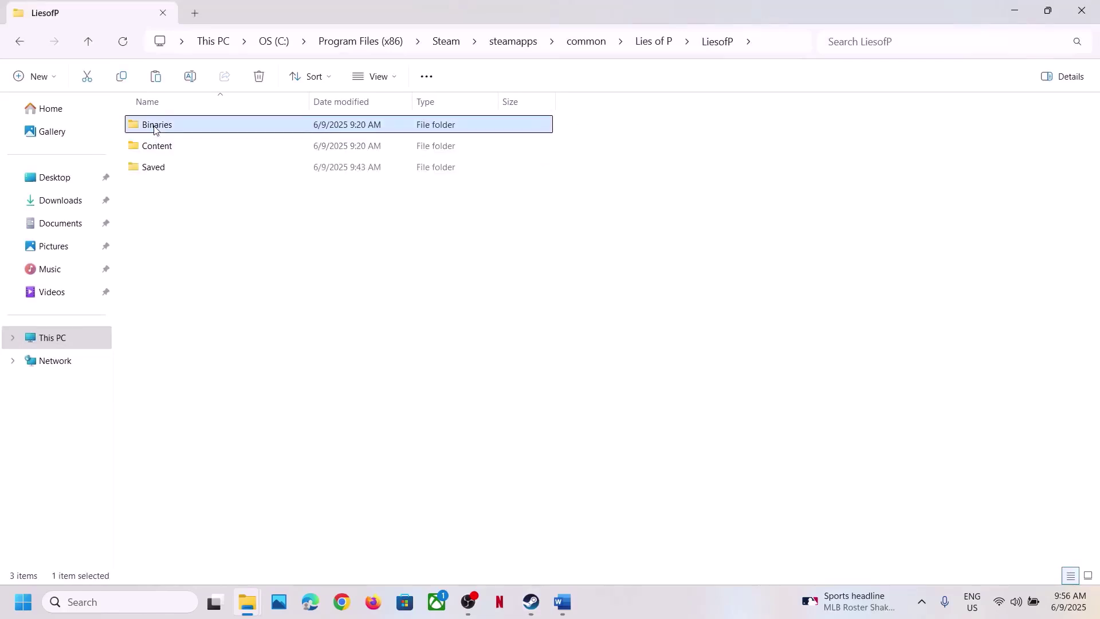
double_click(154, 129)
double_click(153, 129)
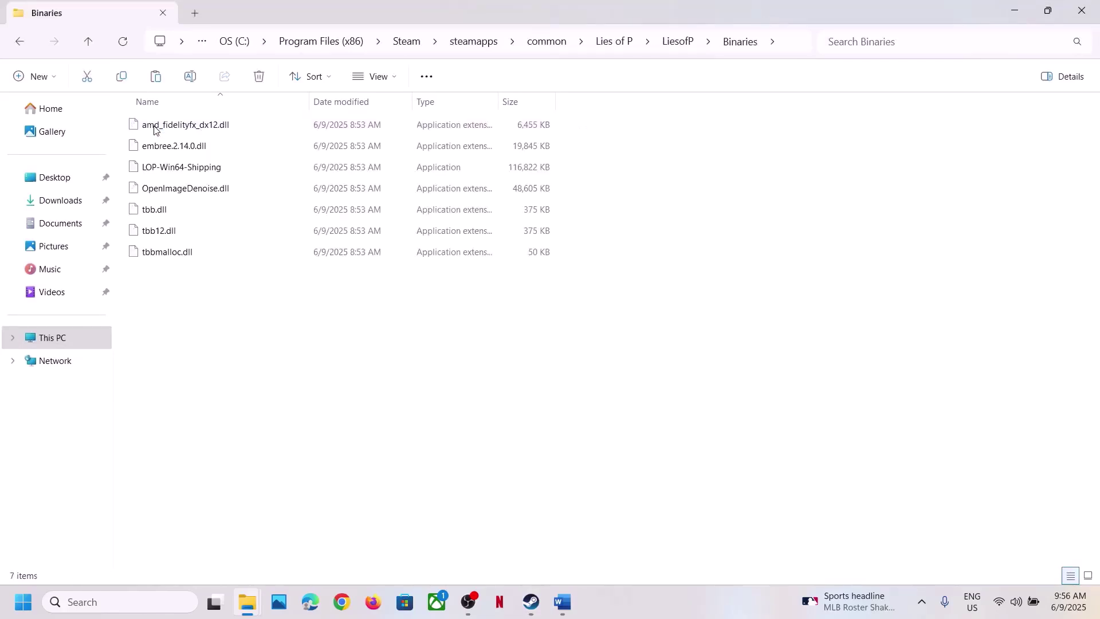
Set LOP-Win64-Shipping to run as an administrator in its compatibility properties and apply the change
right_click(188, 174)
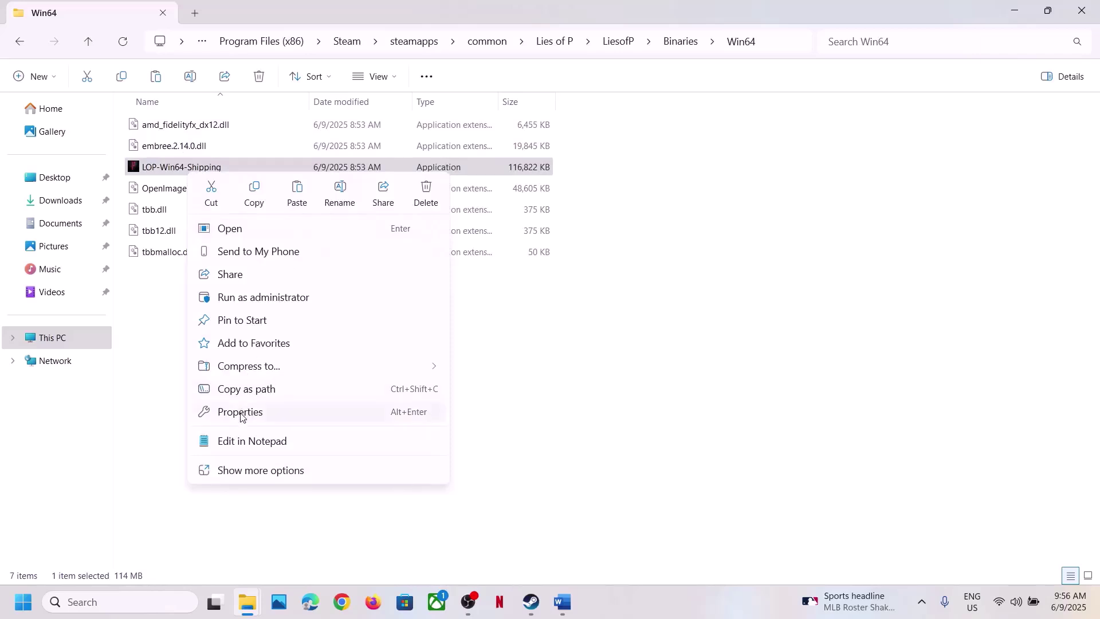
click(241, 413)
click(329, 222)
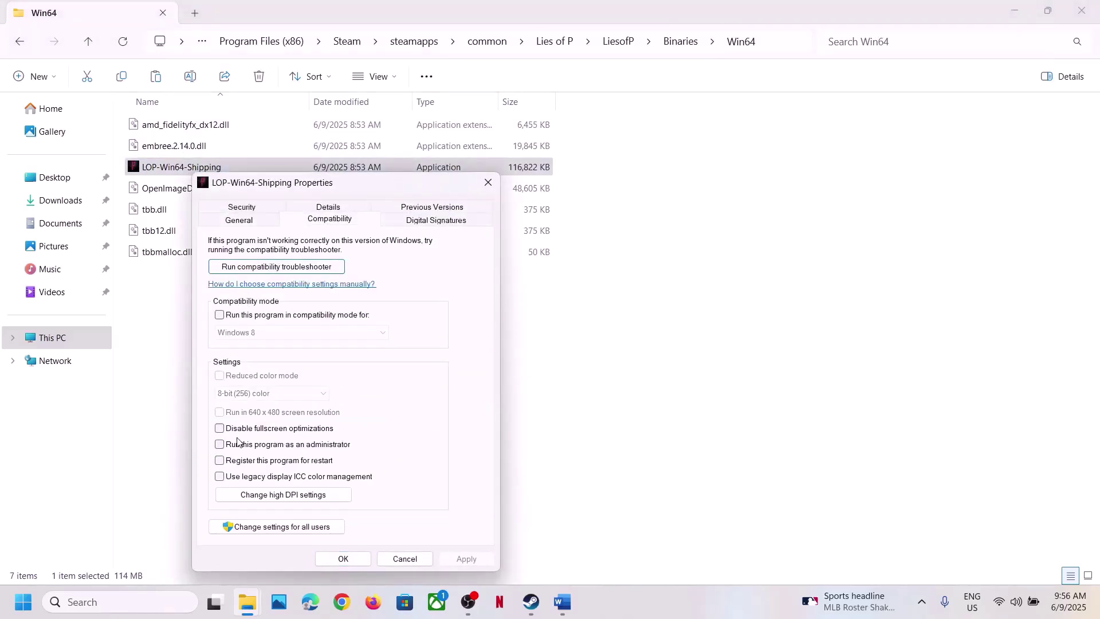
click(222, 446)
click(466, 559)
click(351, 565)
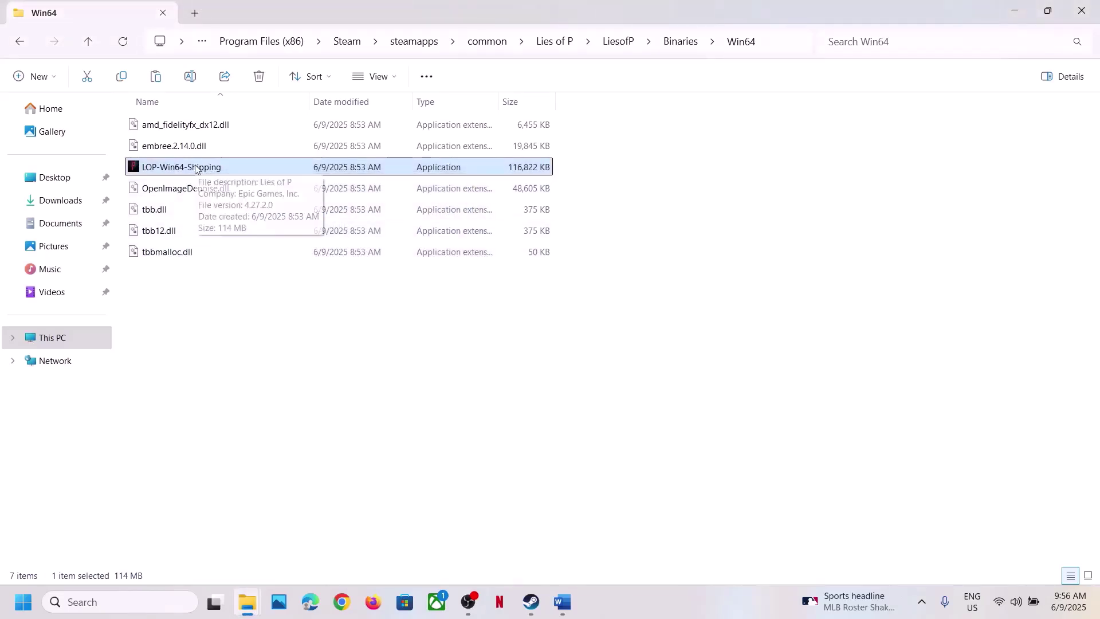
Enable compatibility mode for LOP-Win64-Shipping with Windows 8 and then Windows 7, disable fullscreen optimizations, and apply the settings
right_click(206, 173)
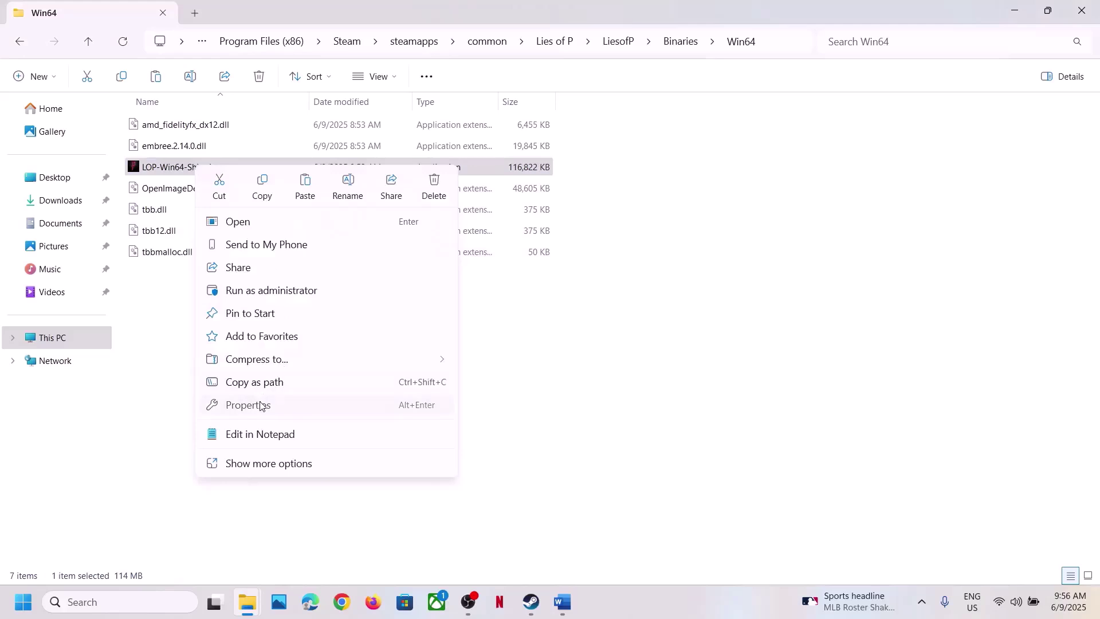
click(260, 407)
click(321, 216)
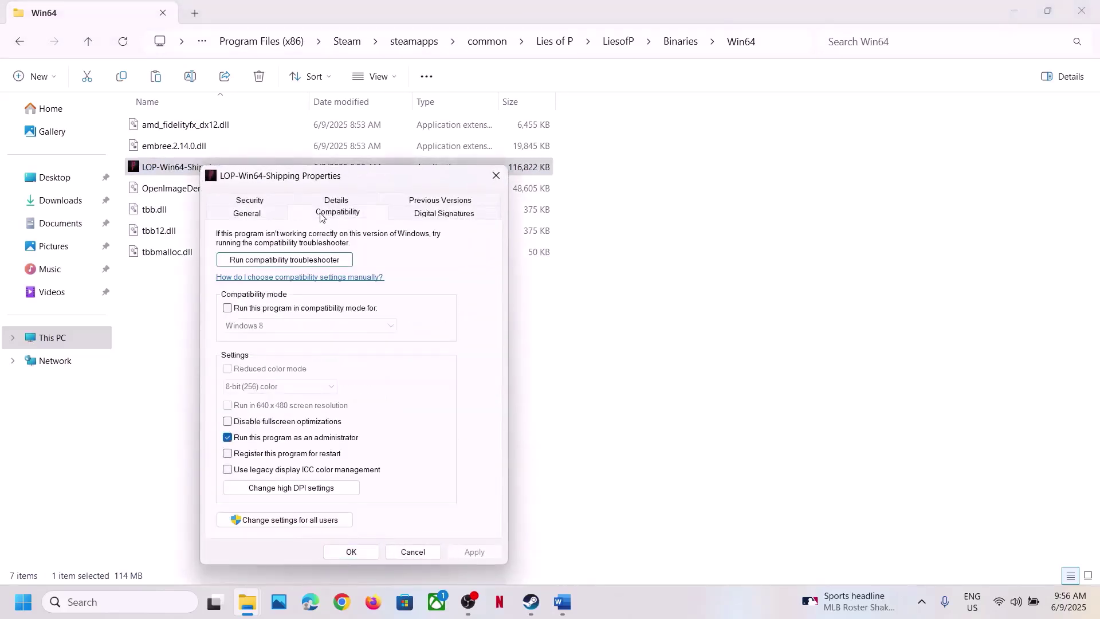
click(258, 308)
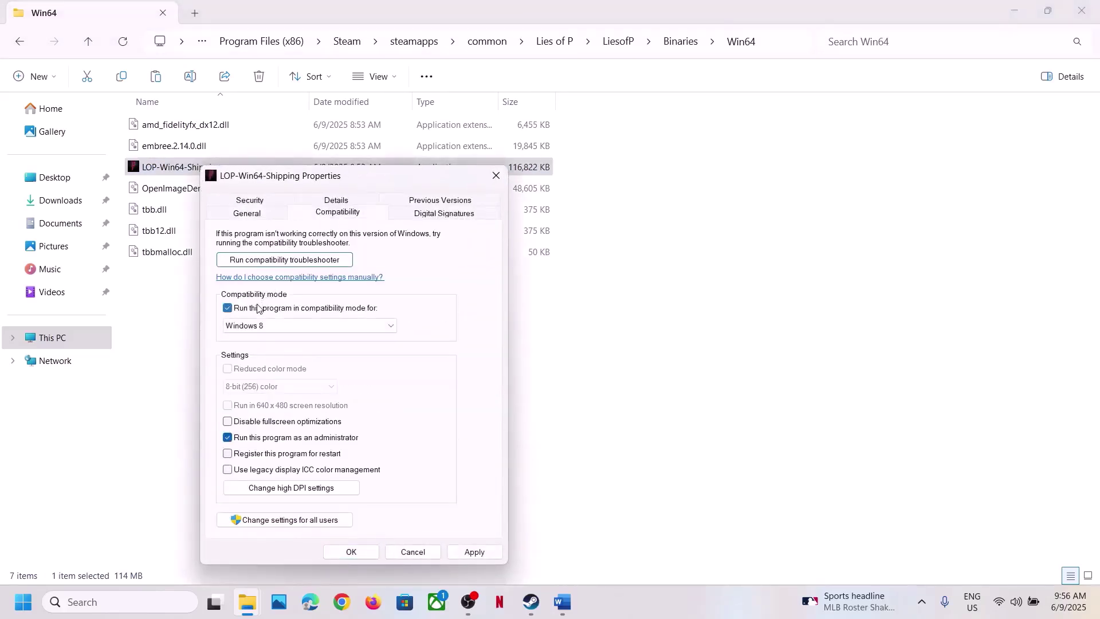
click(463, 554)
click(380, 325)
click(278, 366)
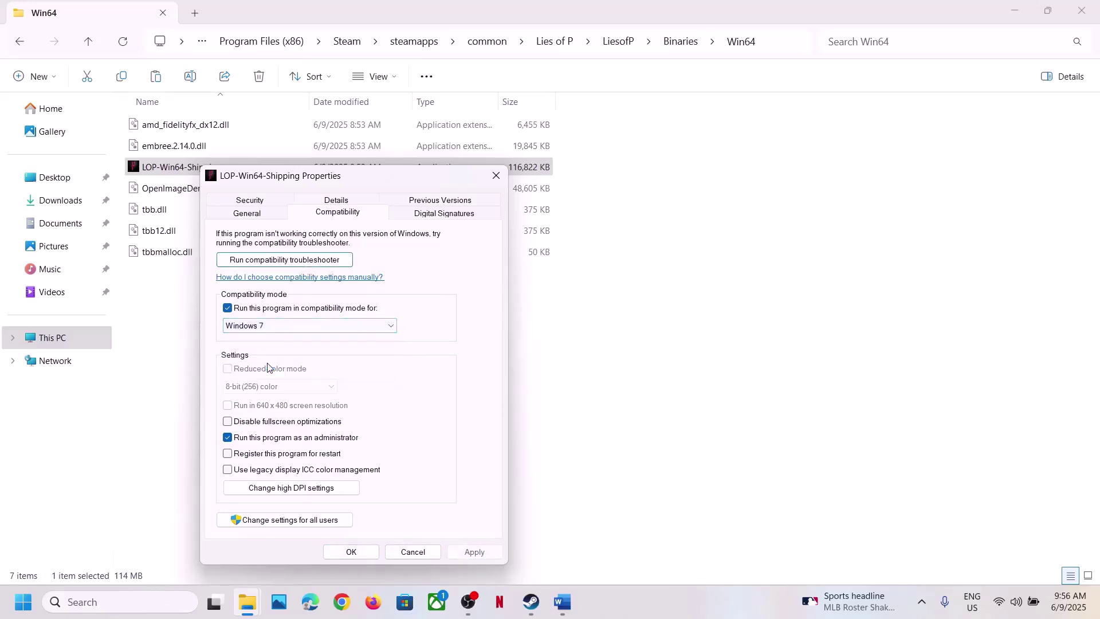
click(476, 554)
click(341, 555)
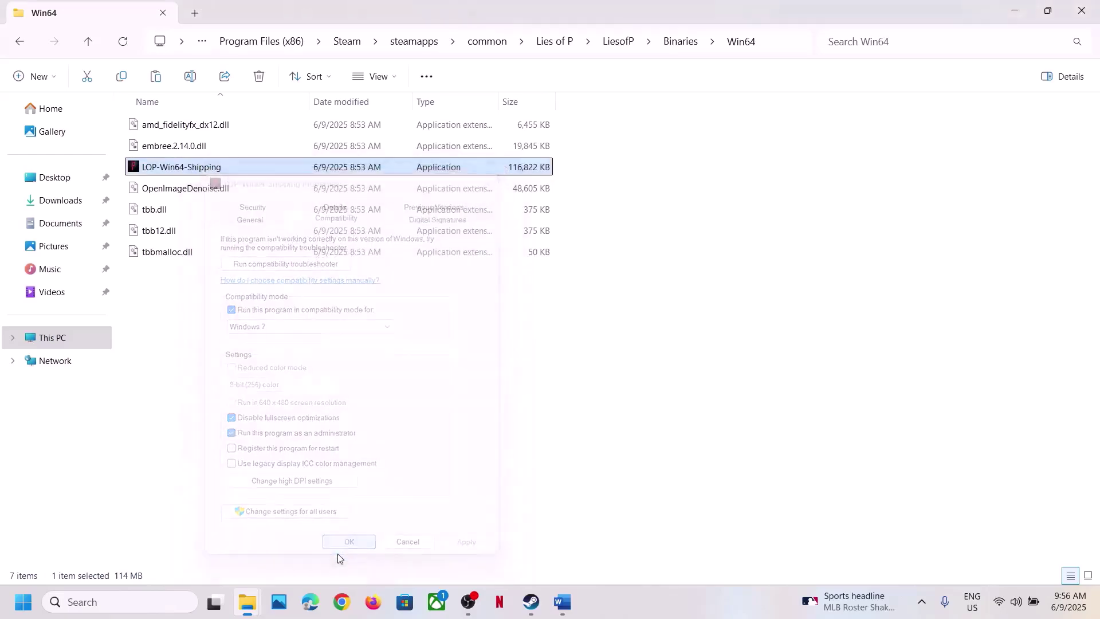
Turn off compatibility mode, disabled fullscreen optimizations and run as administrator for LOP-Win64-Shipping, and apply the changes
right_click(175, 171)
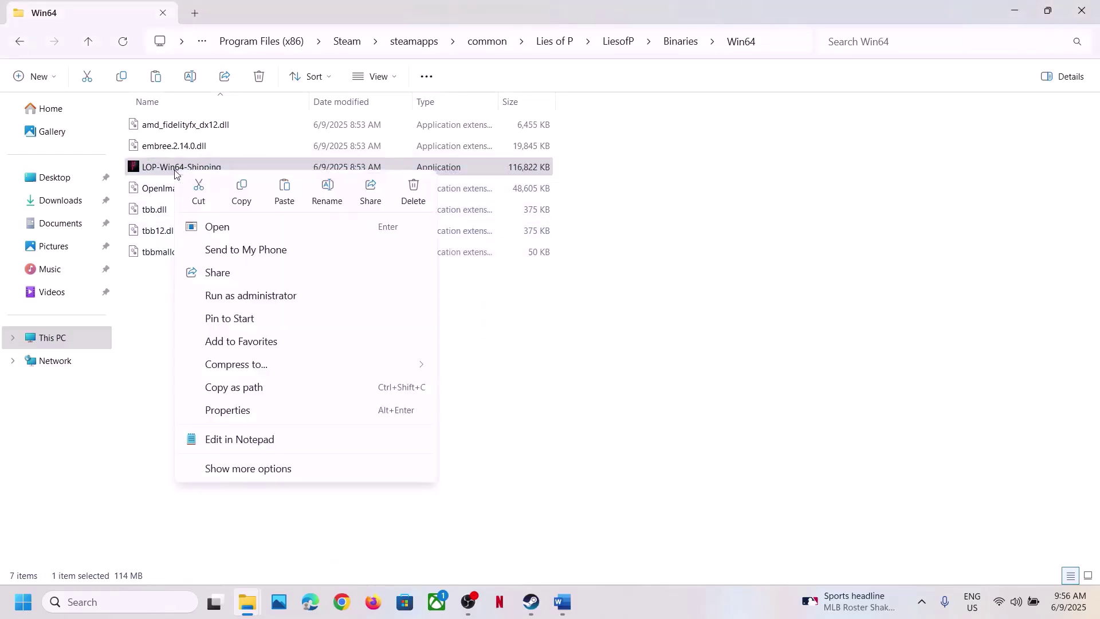
click(228, 410)
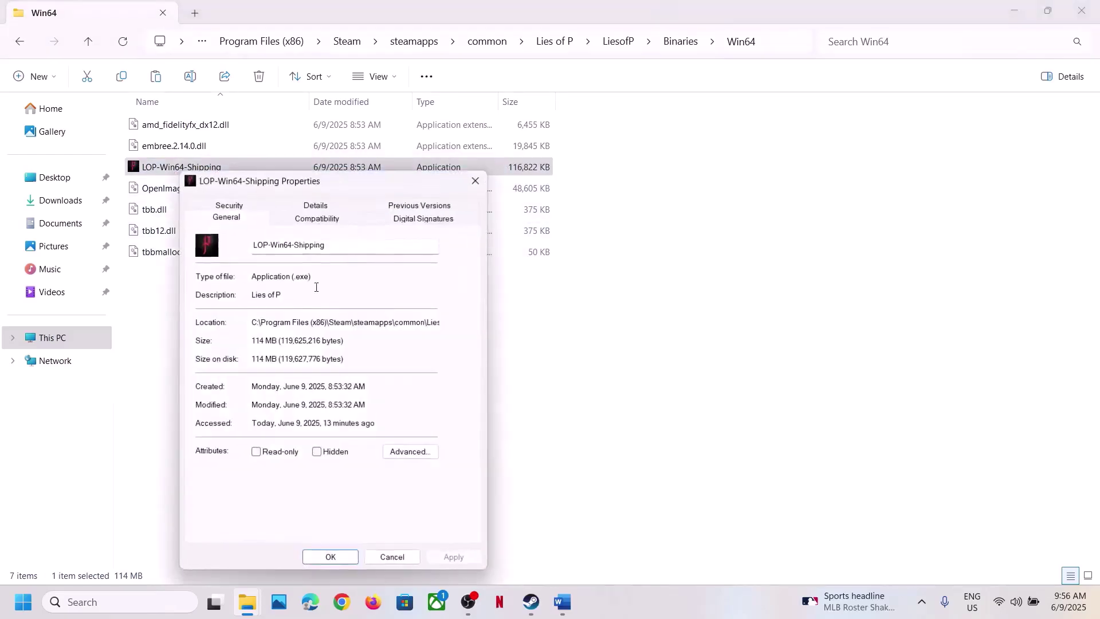
click(324, 226)
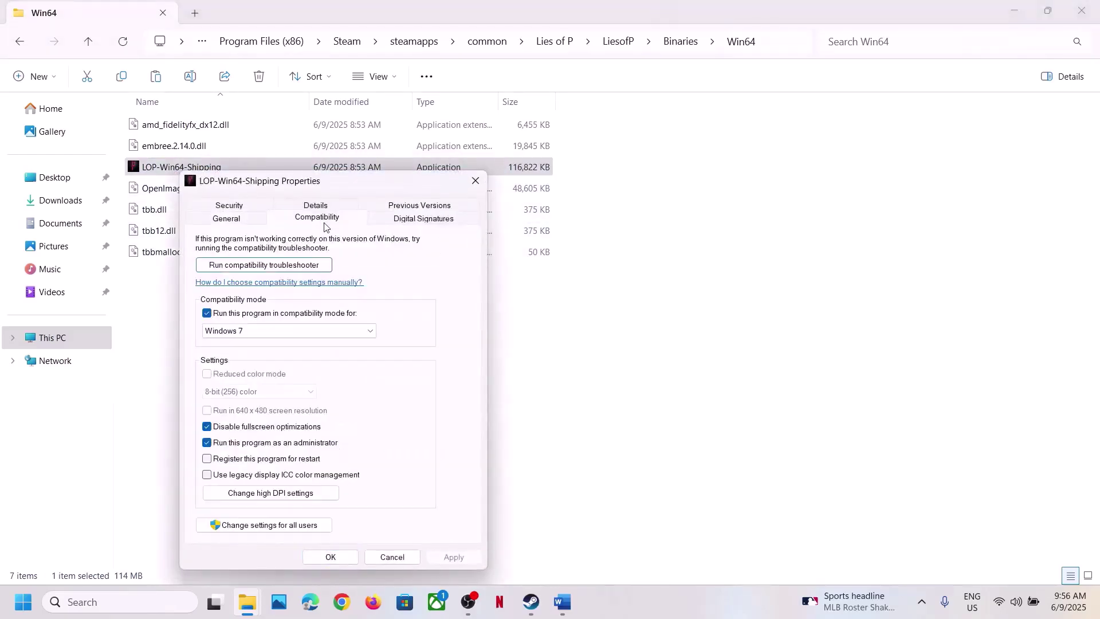
click(208, 313)
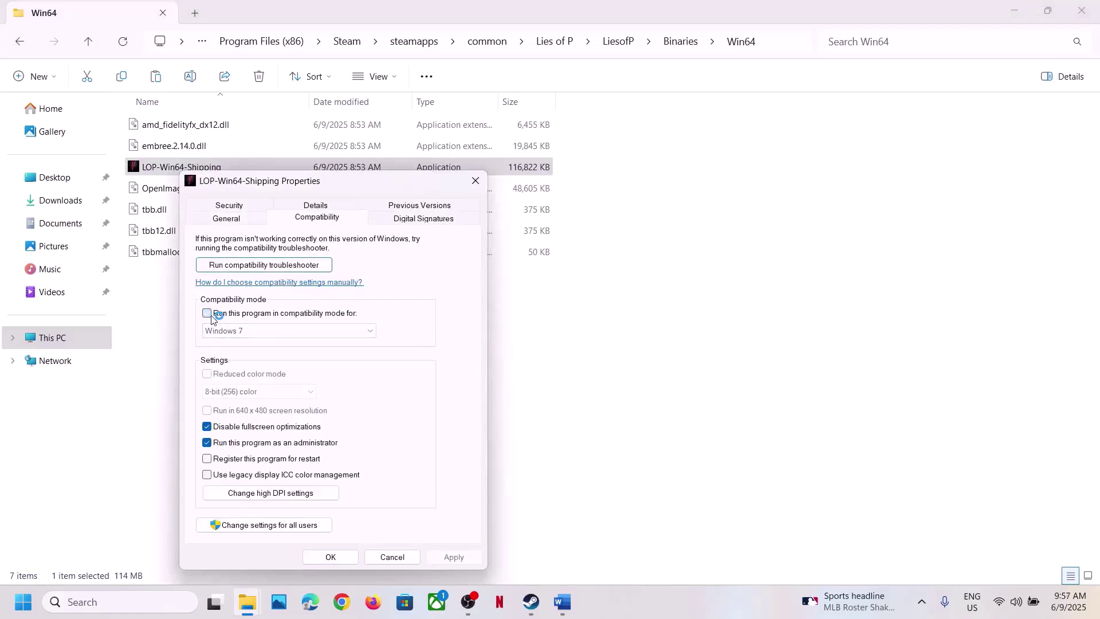
click(208, 426)
click(208, 443)
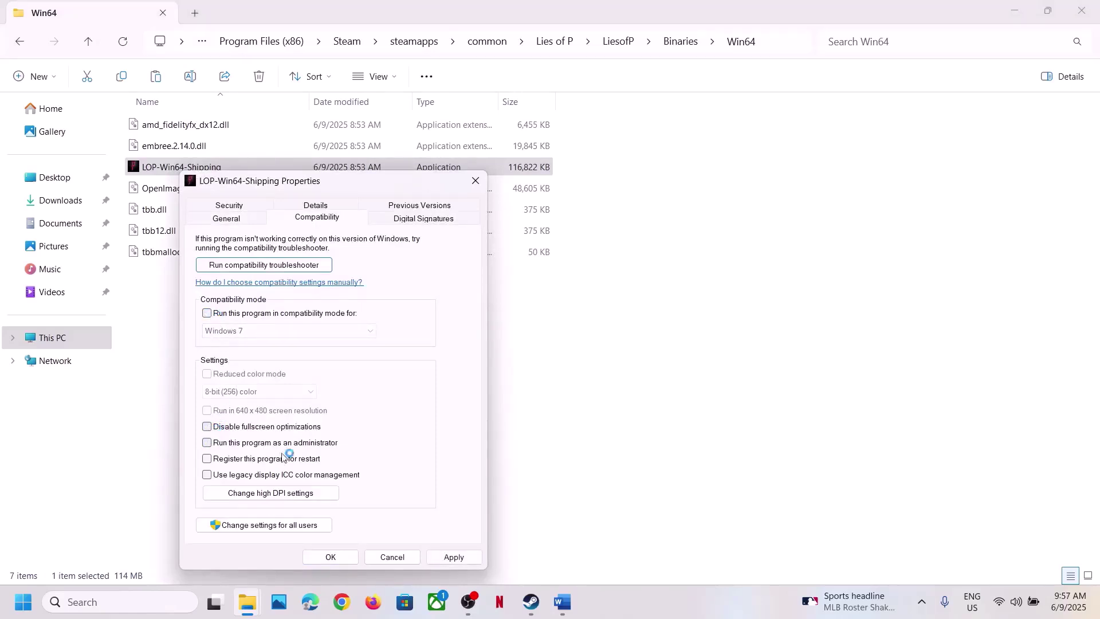
click(449, 555)
click(342, 555)
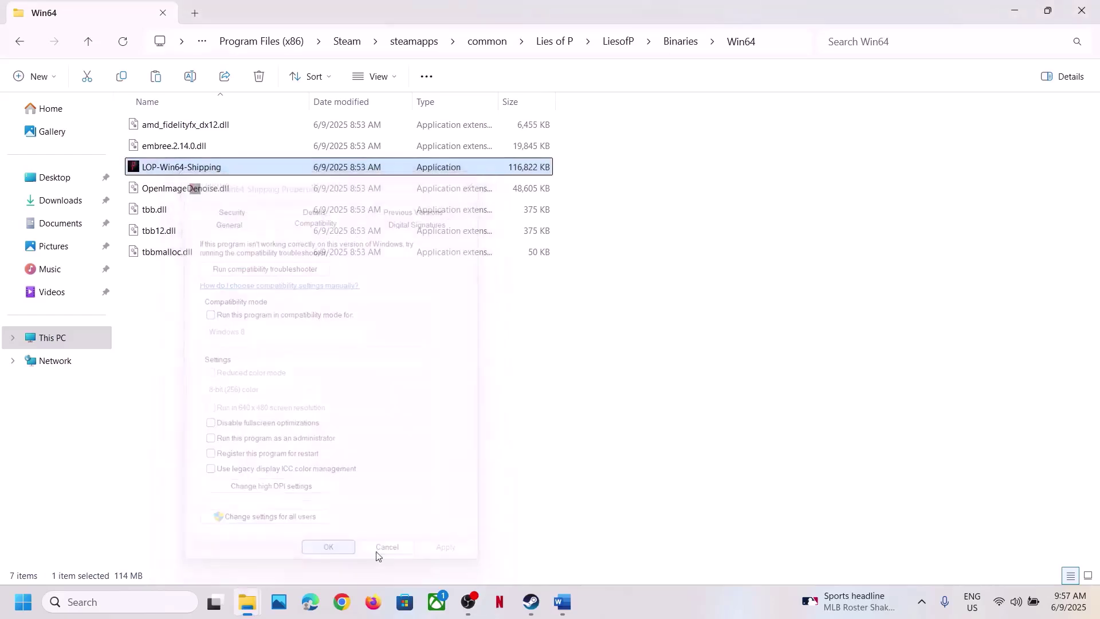
Return to the Word document, go to Step 5, and highlight "Remove all the mods"
click(567, 606)
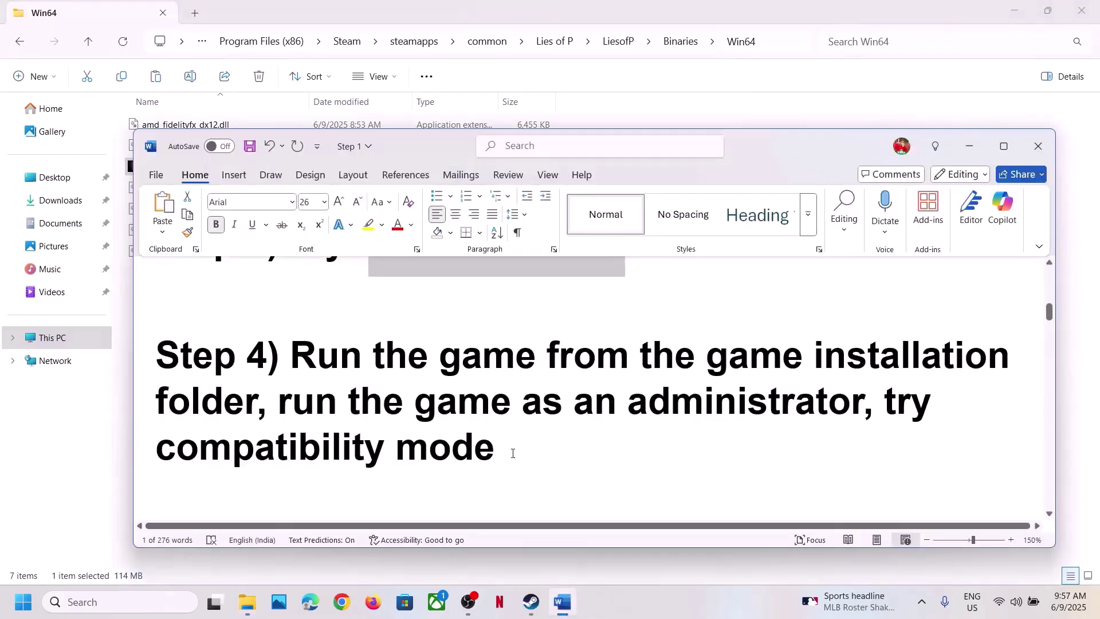
scroll(512, 453, down, 3)
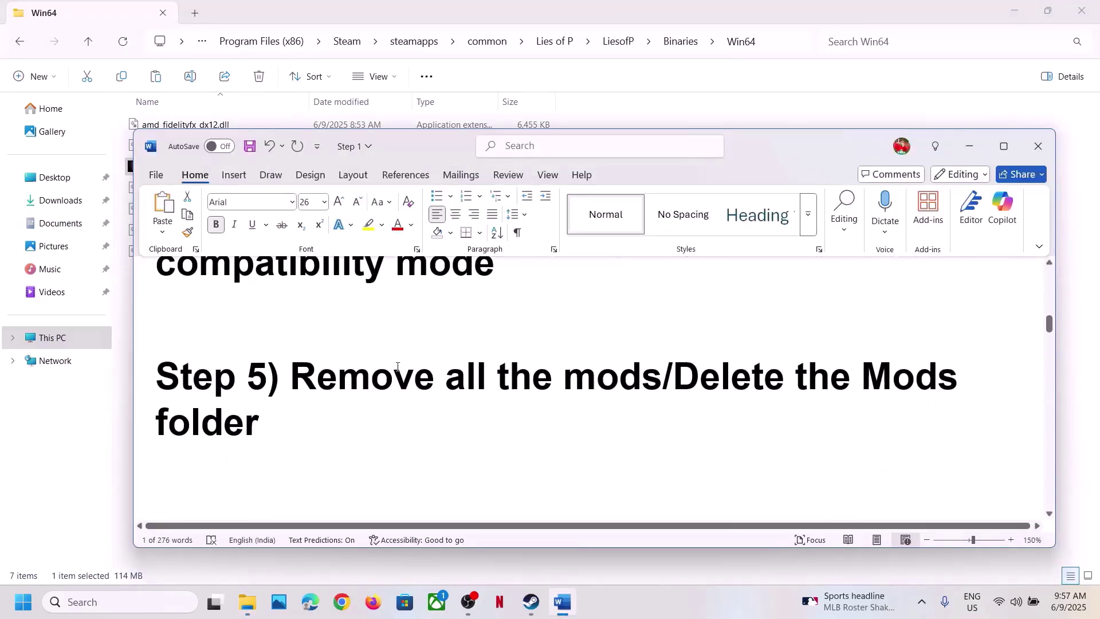
drag(347, 369, 662, 379)
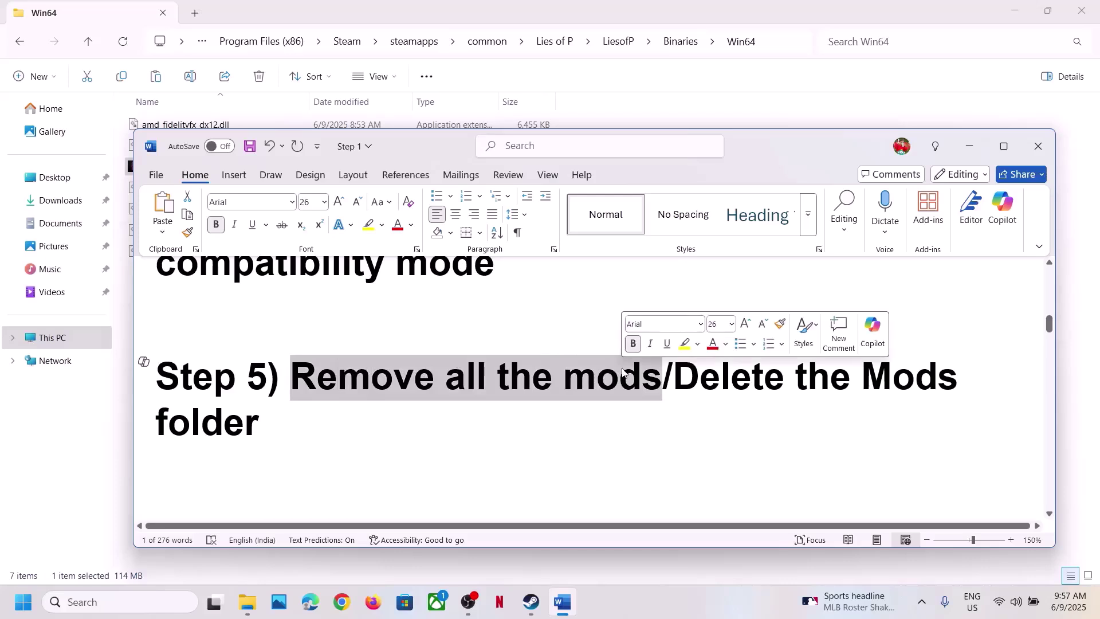
Go to Step 6 in the document and highlight "Delete config folder (saved settings will be lost)"
triple_click(269, 415)
scroll(194, 367, down, 2)
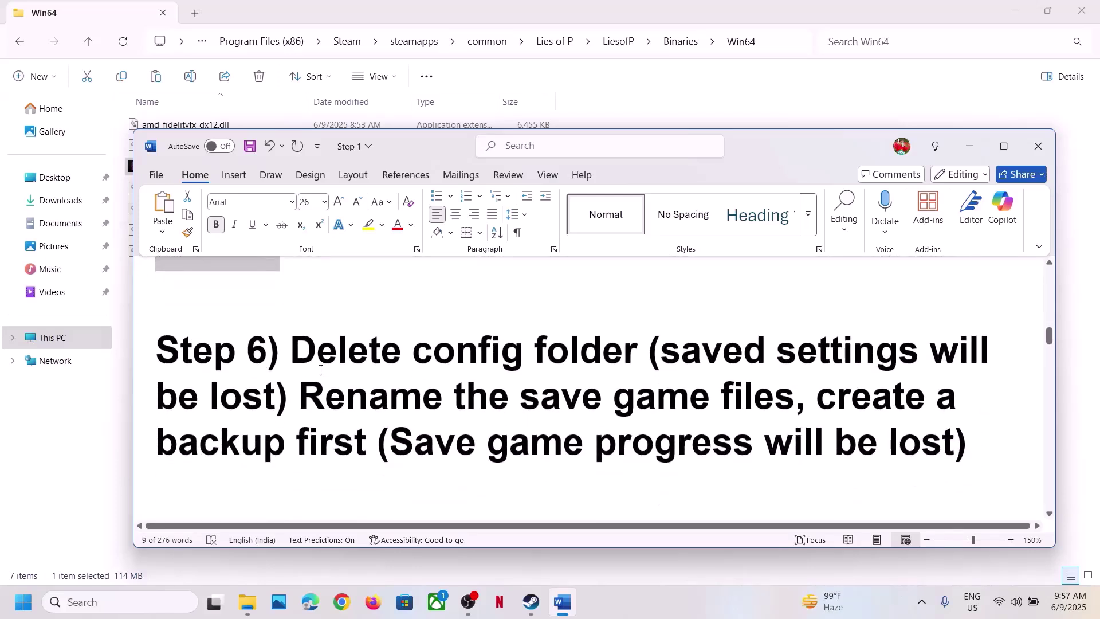
drag(295, 356, 837, 365)
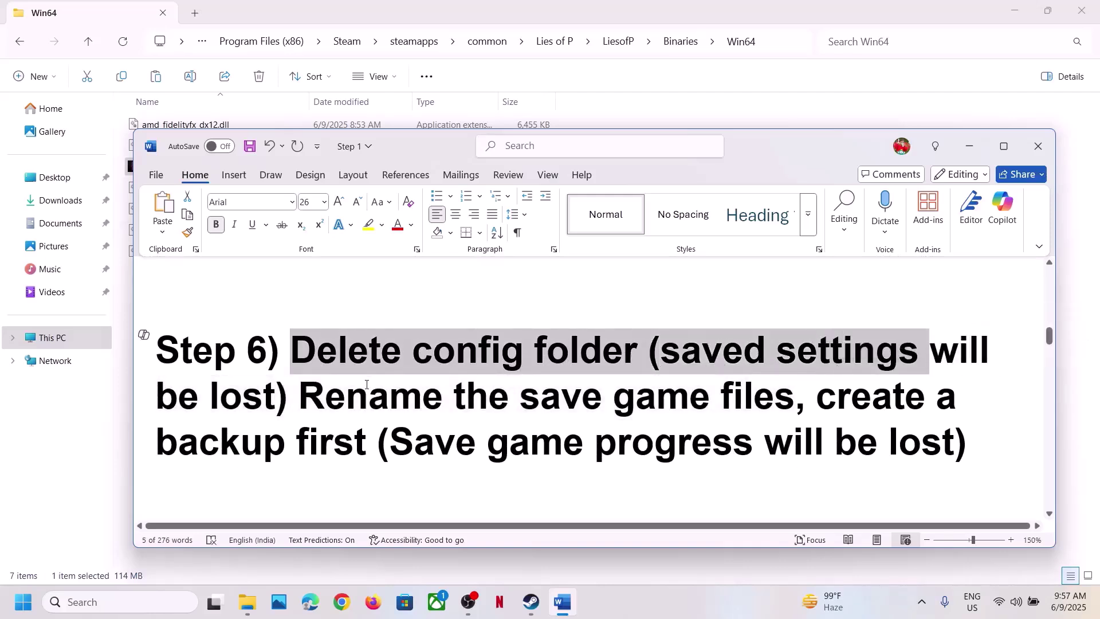
drag(296, 405, 296, 404)
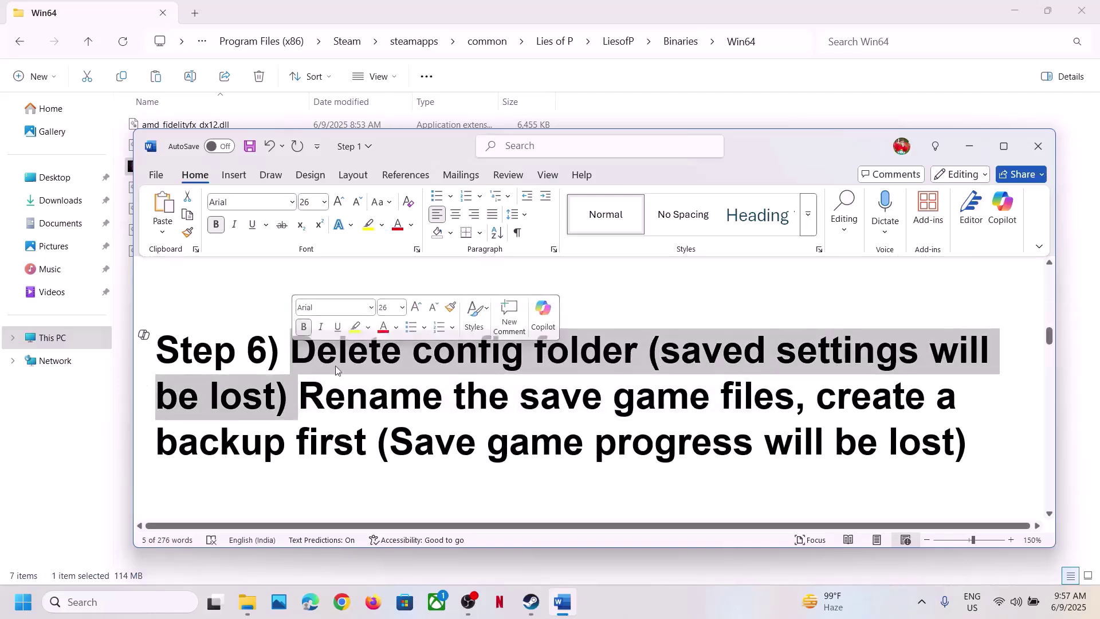
Switch to Steam, browse the local files of Lies of P, and open the Saved folder inside LiesofP
click(530, 601)
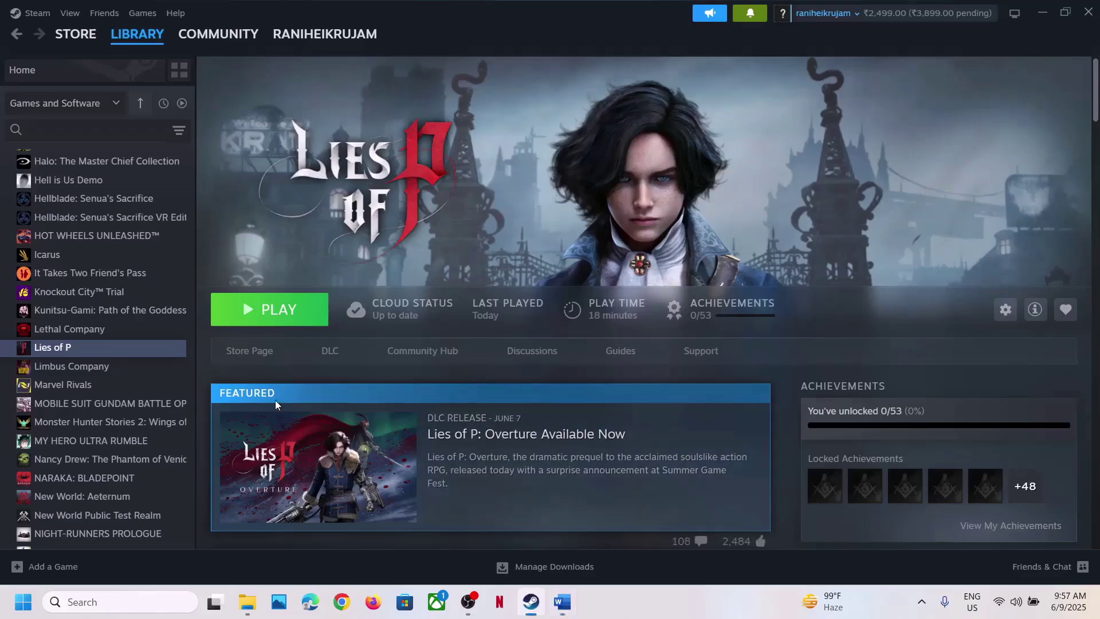
mouse_move(234, 425)
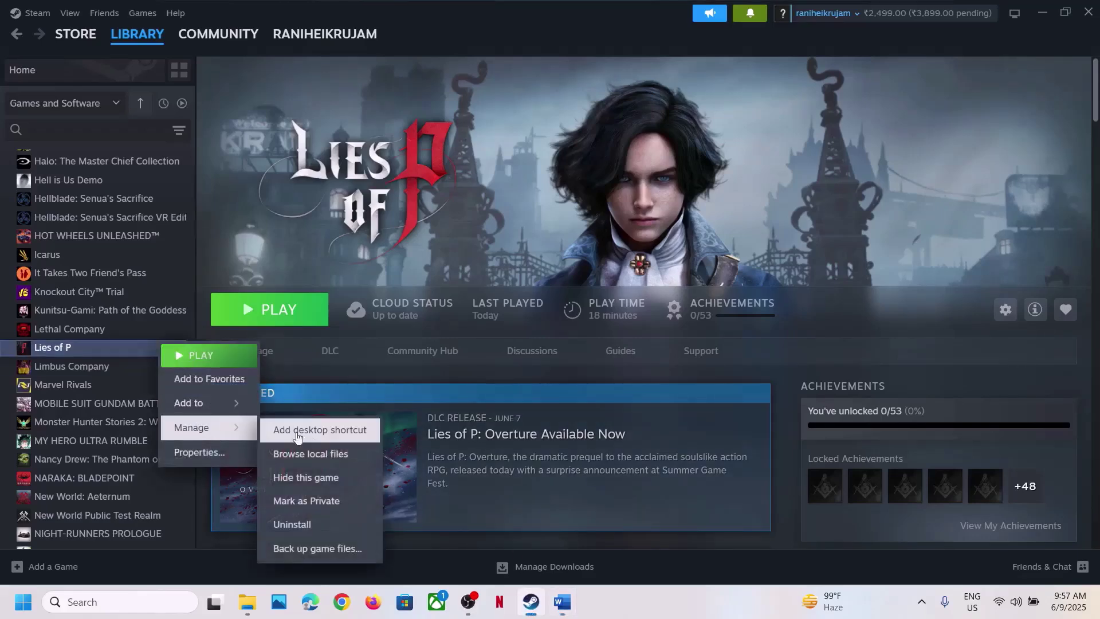
click(331, 454)
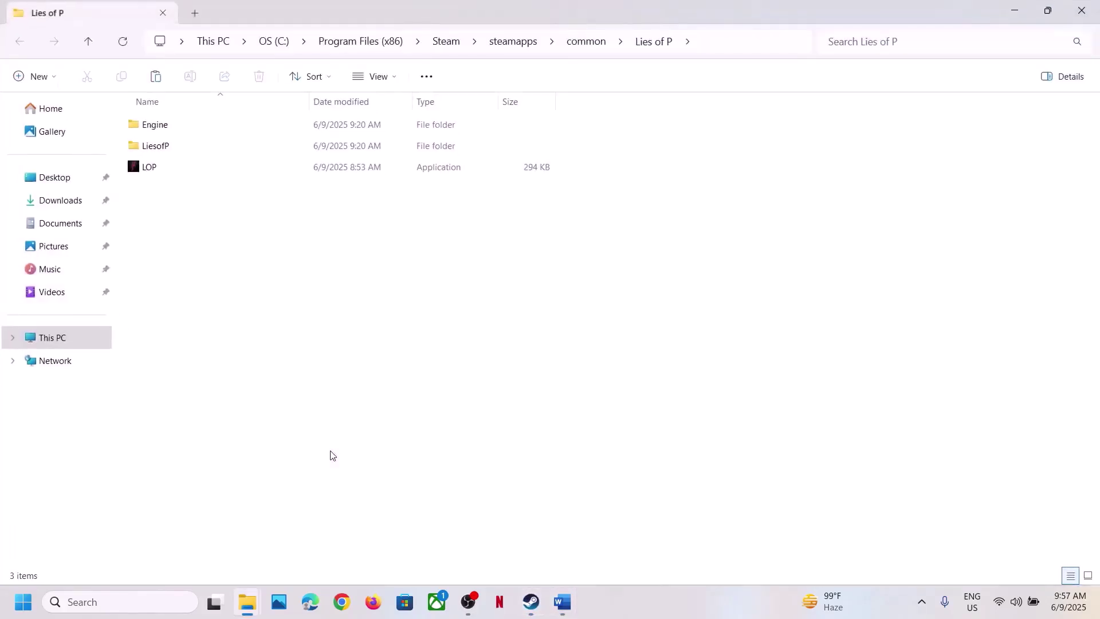
double_click(150, 145)
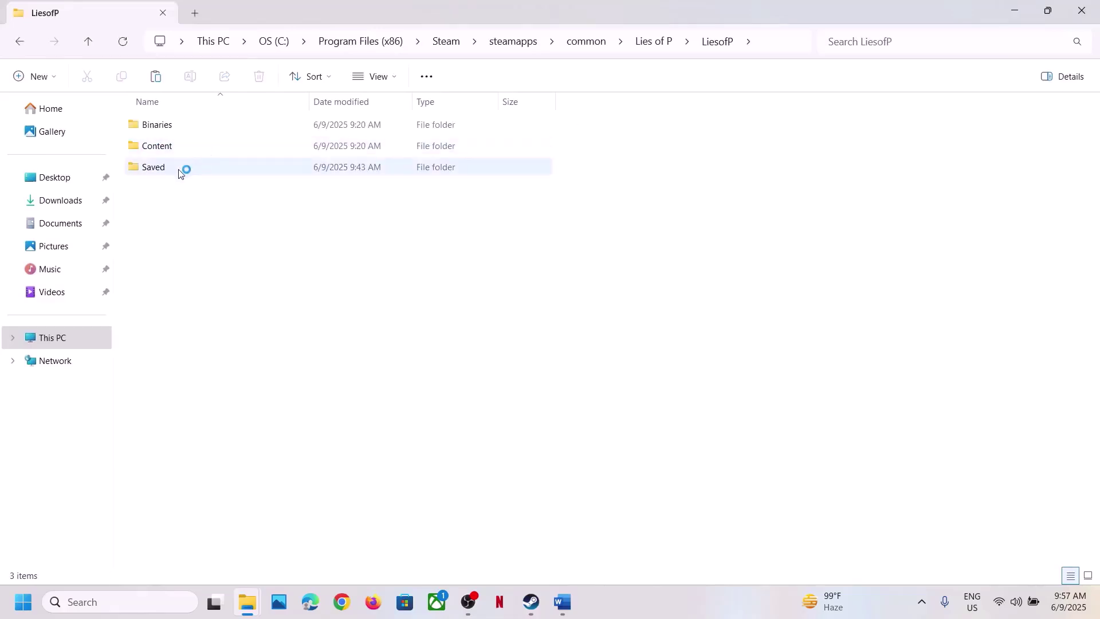
Back up the Config folder by copying it to the desktop, and place the copy apart from the other icons
click(155, 126)
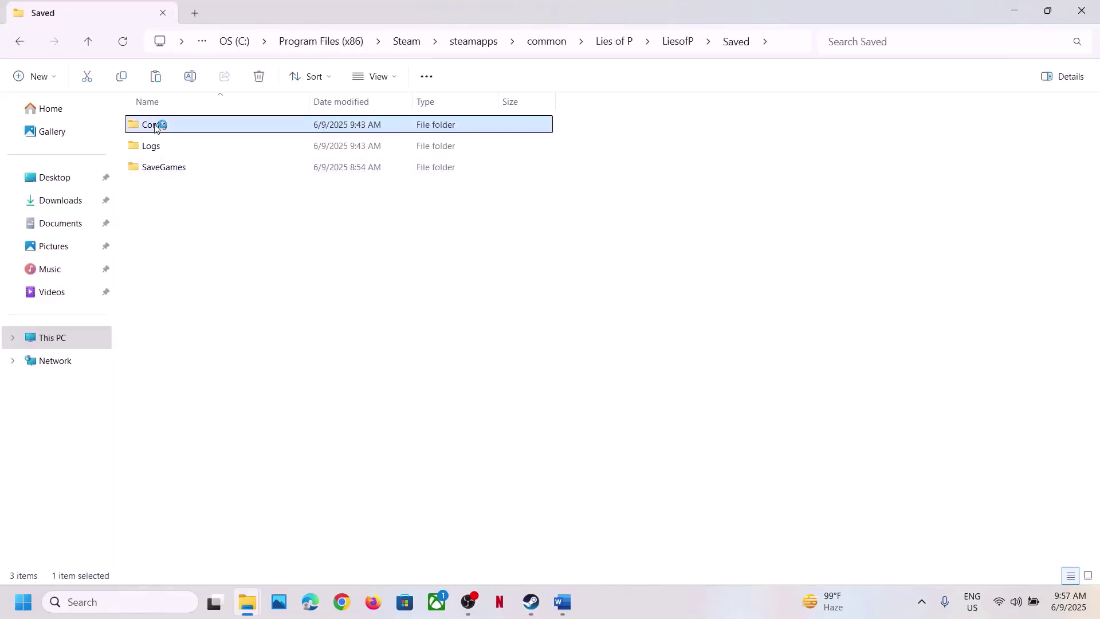
right_click(179, 132)
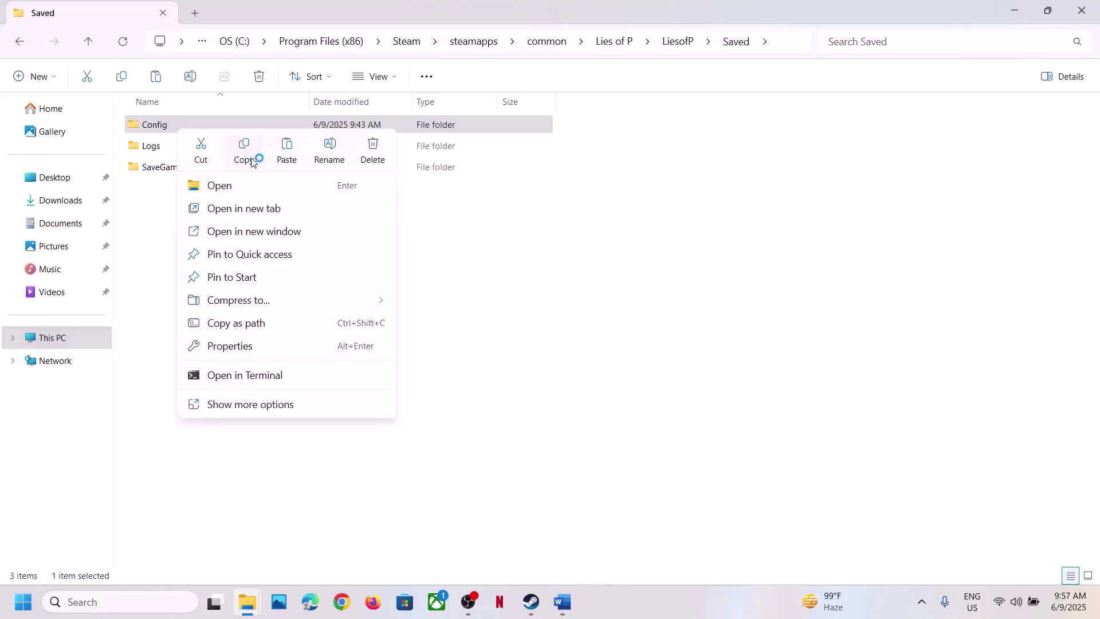
click(252, 161)
key(super+d)
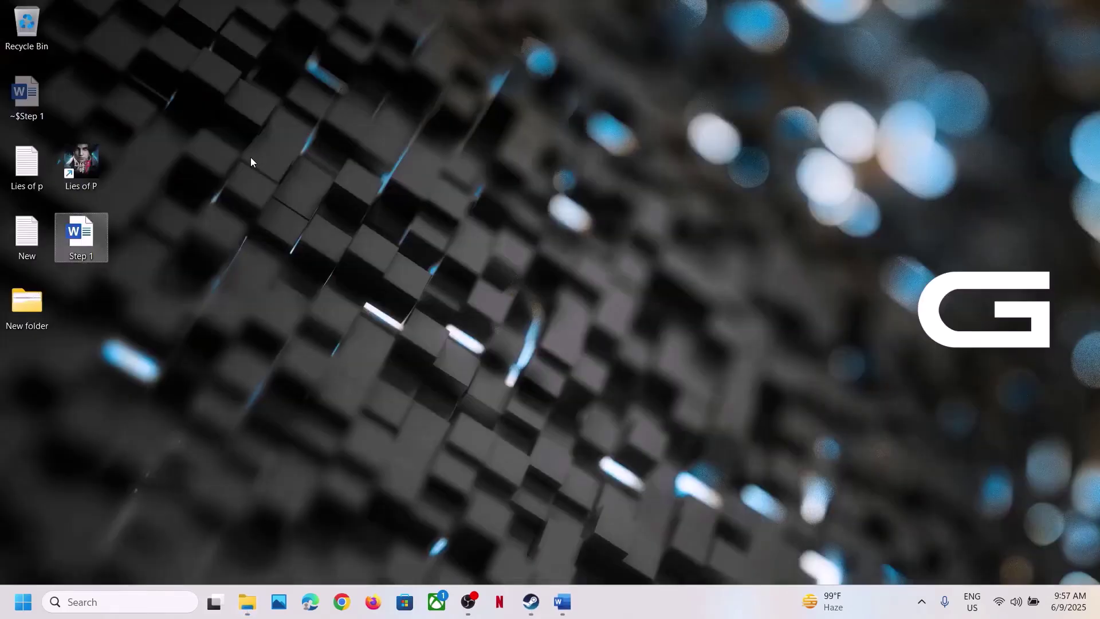
key(ctrl+v)
drag(32, 107, 439, 238)
Return to the Saved folder in File Explorer and display the available actions for Config without applying any
key(alt+Tab)
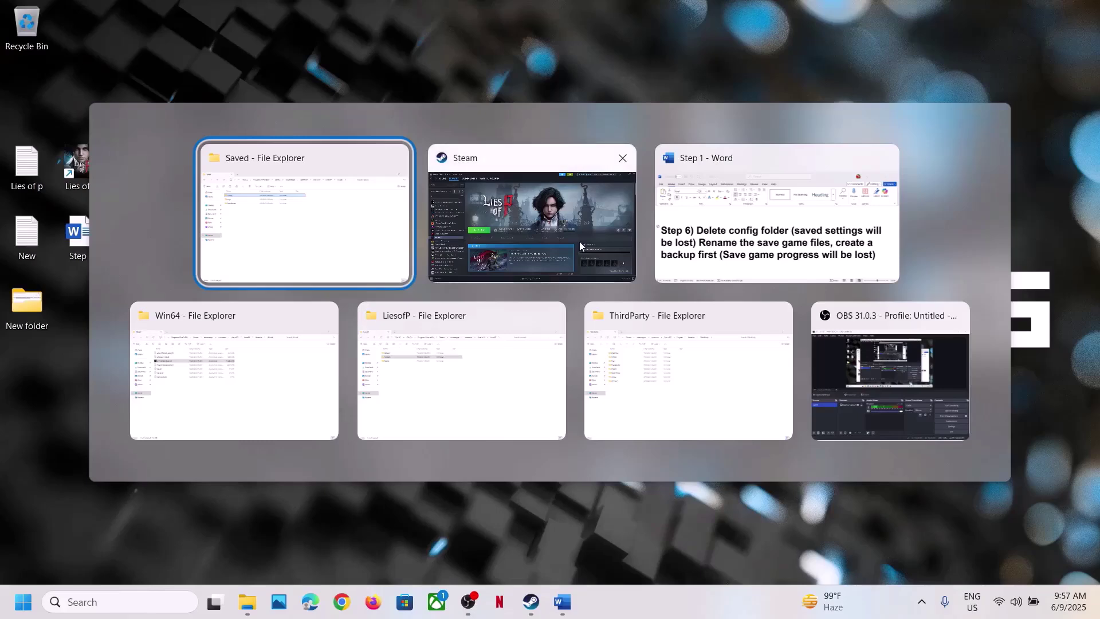
click(560, 228)
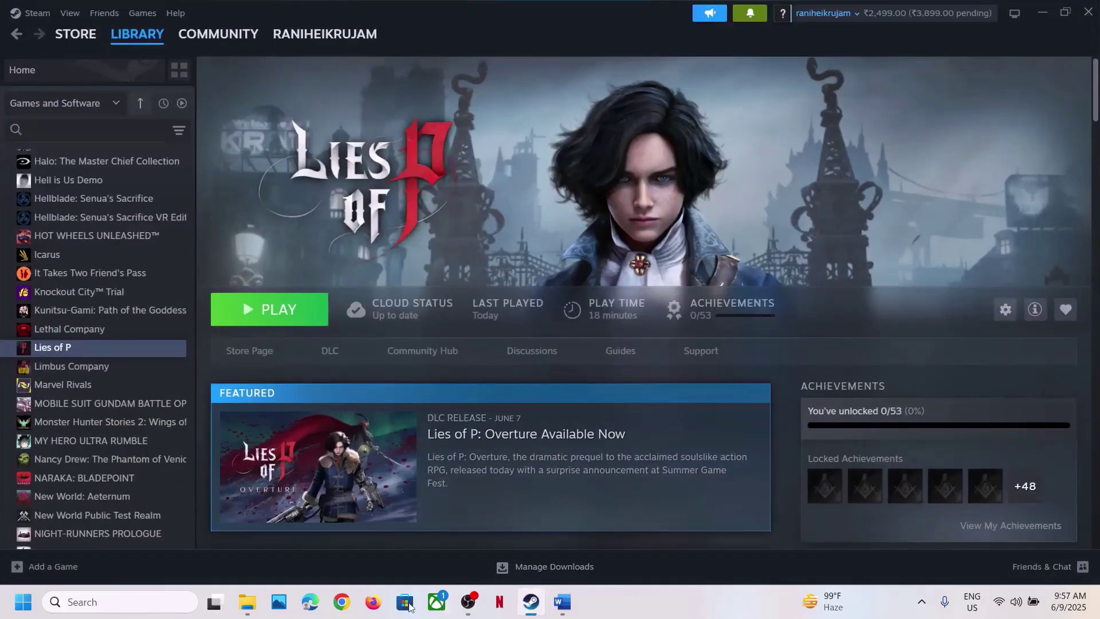
mouse_move(247, 599)
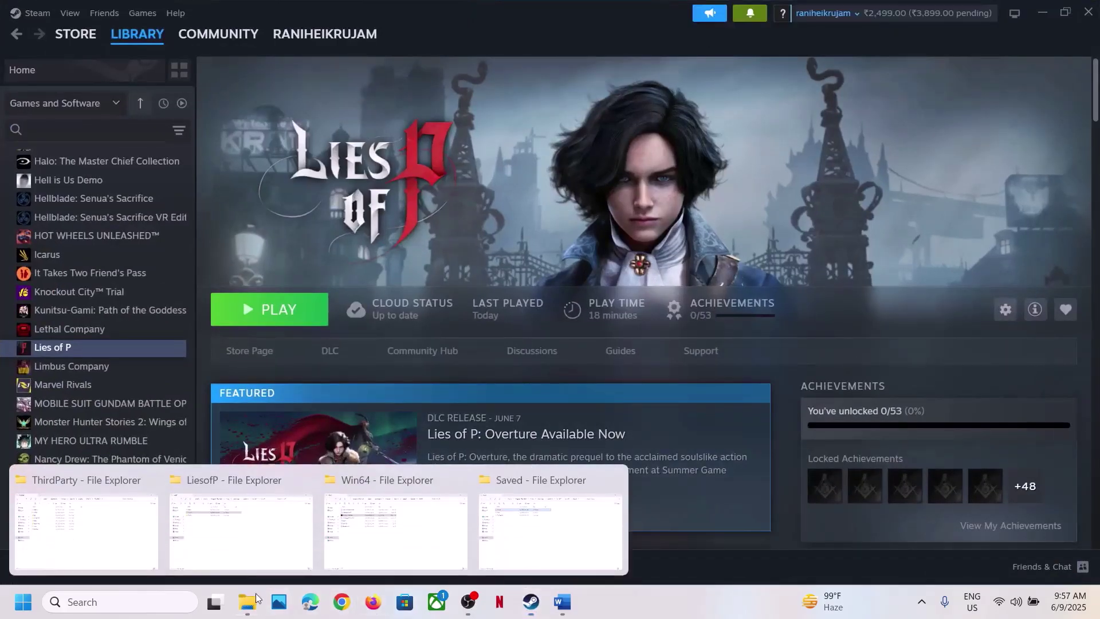
click(524, 539)
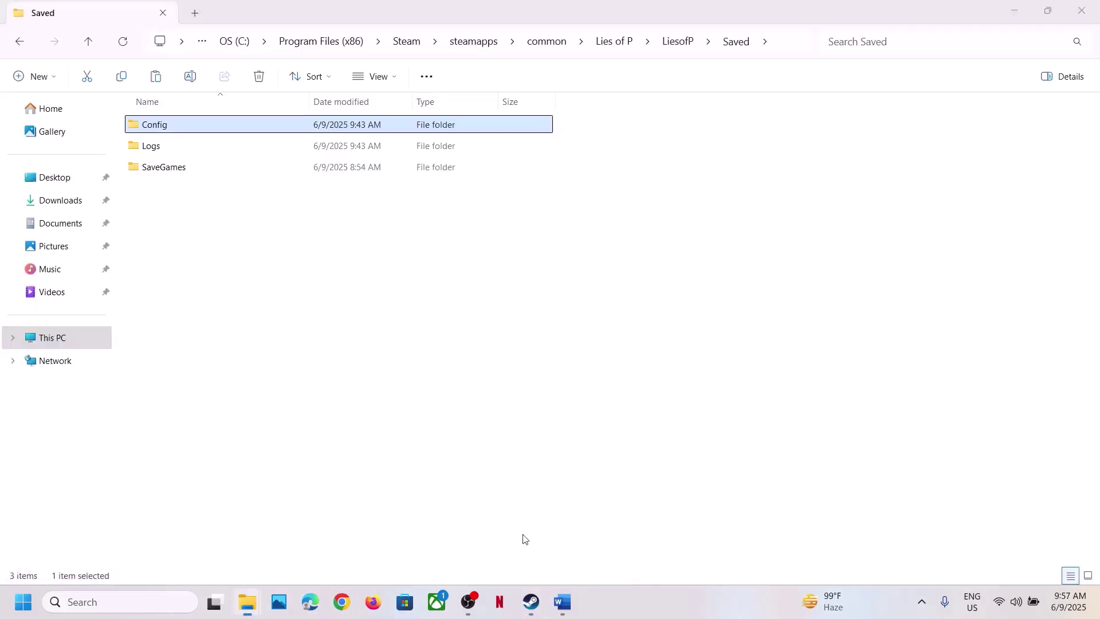
right_click(190, 131)
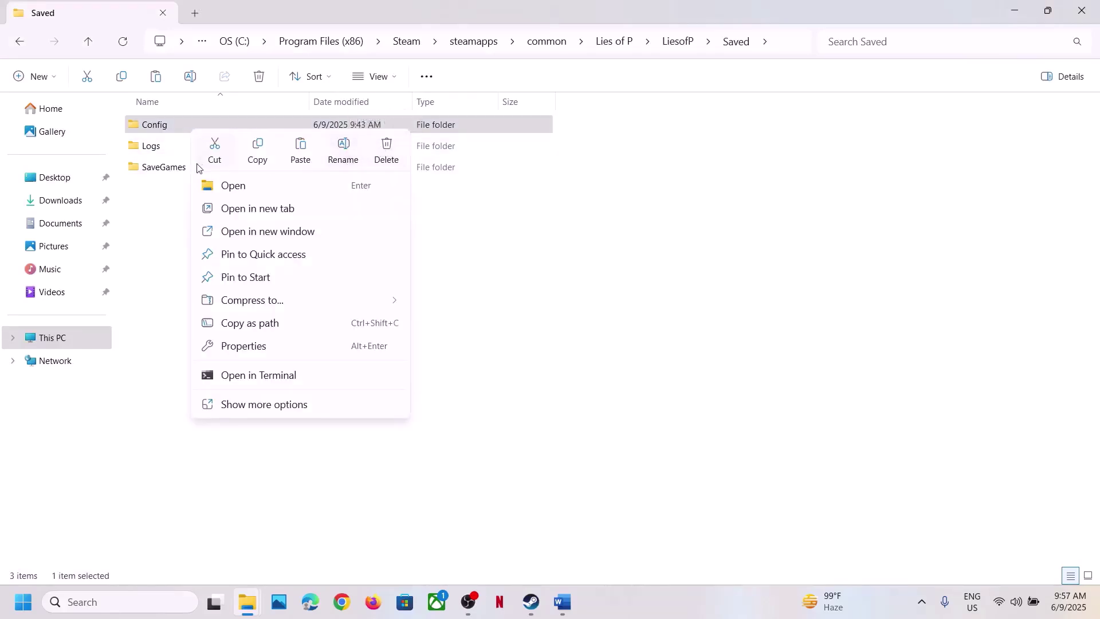
click(163, 272)
click(164, 272)
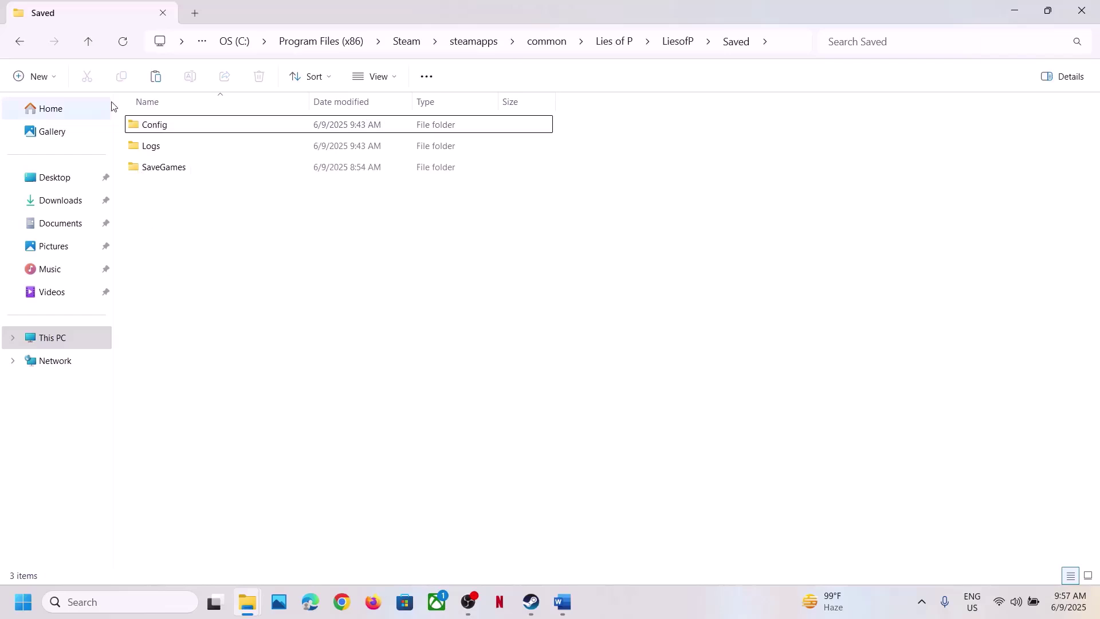
Go up to the Lies of P installation folder, reopen LiesofP, and select the Saved folder
click(89, 42)
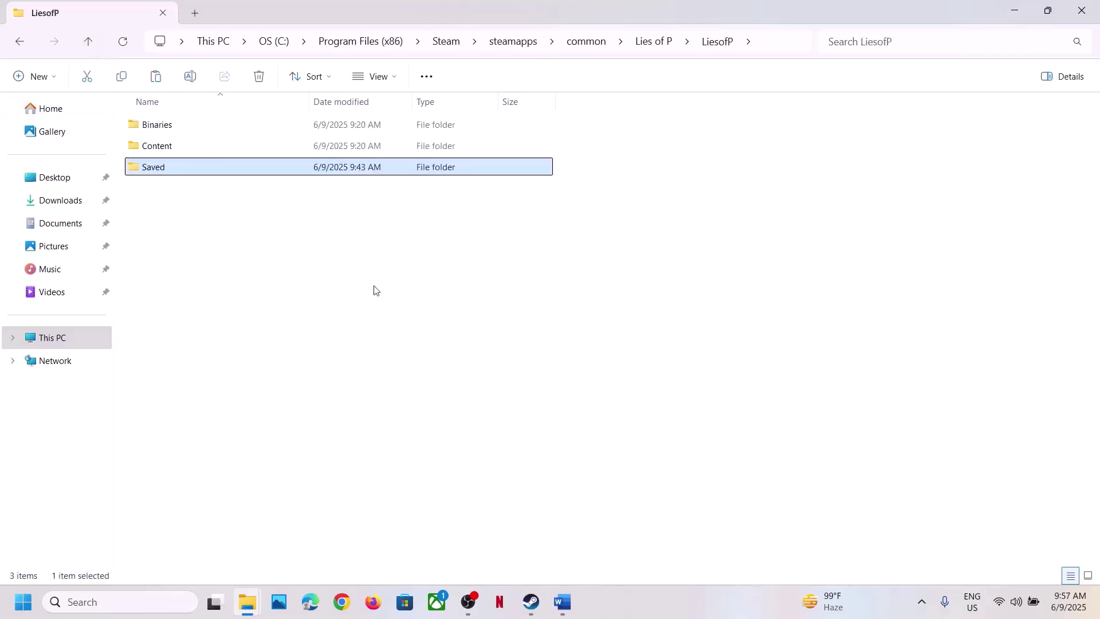
click(89, 42)
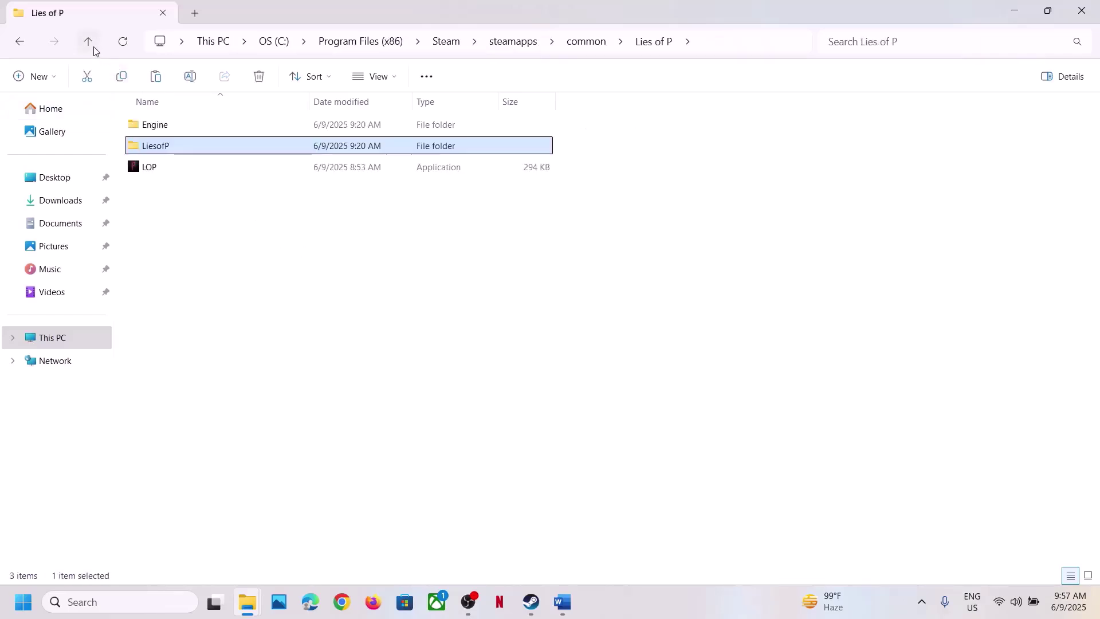
double_click(186, 148)
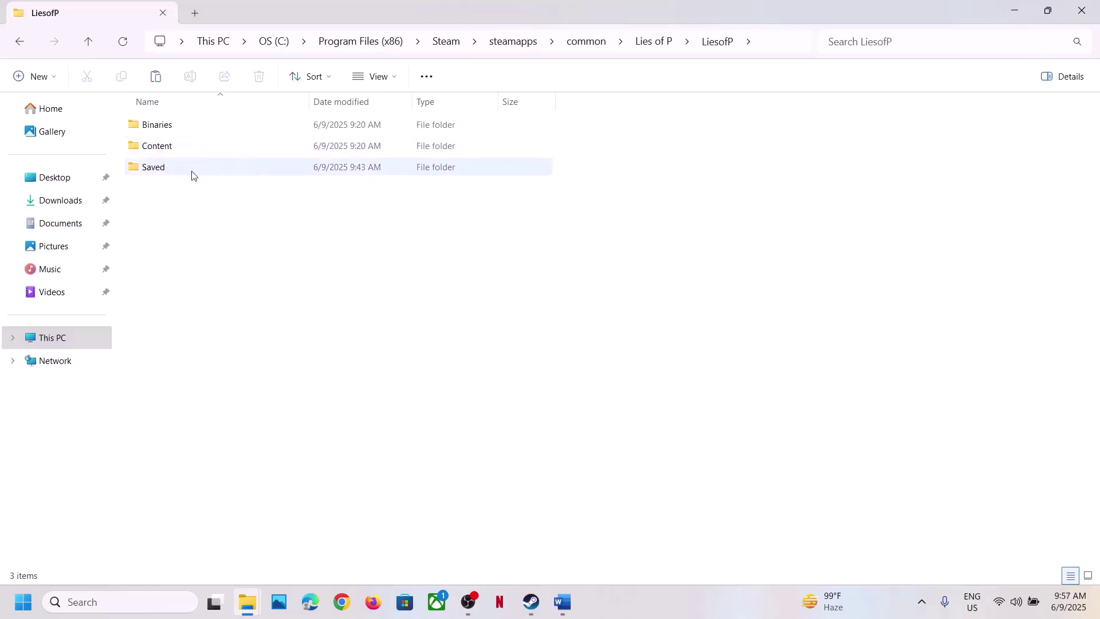
click(191, 172)
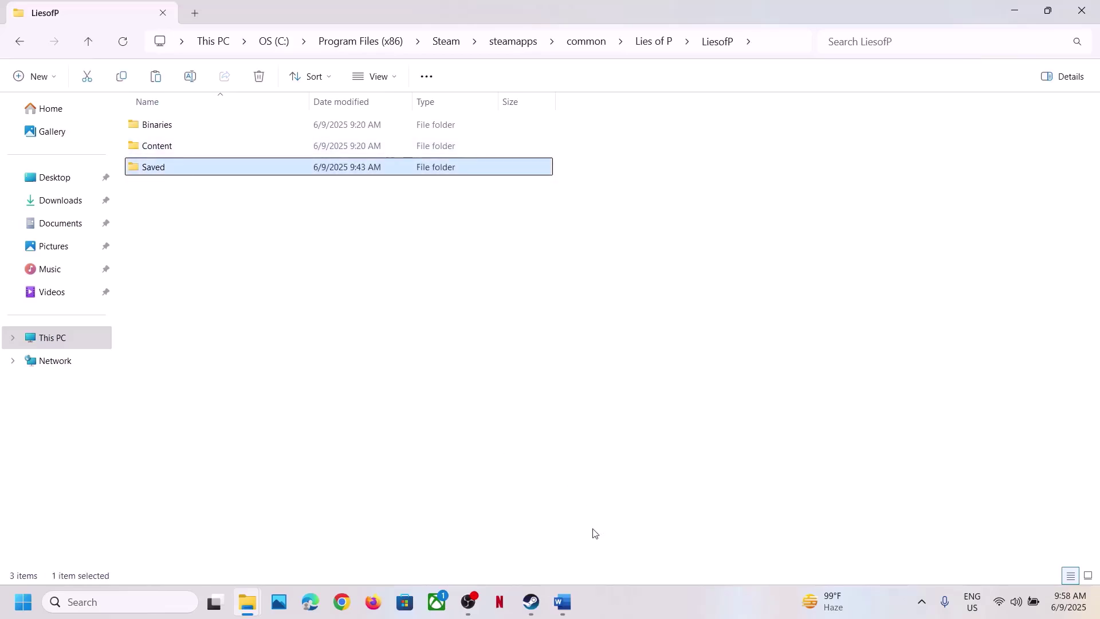
Switch to the Word document and highlight the Step 6 notes on losing save game progress and creating a backup first
click(572, 602)
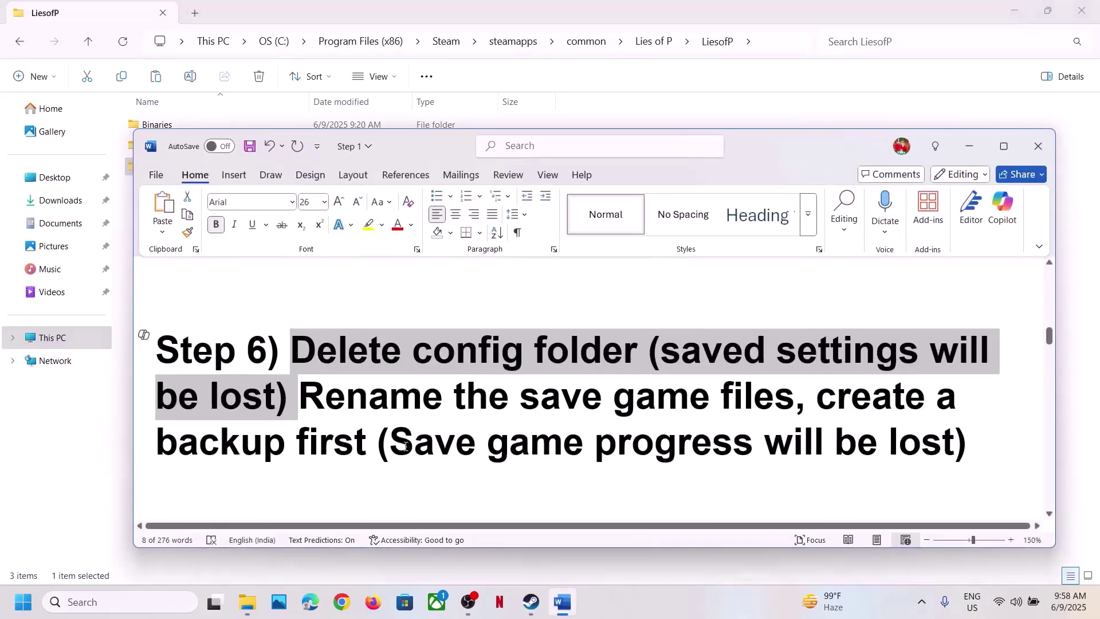
drag(408, 446, 985, 463)
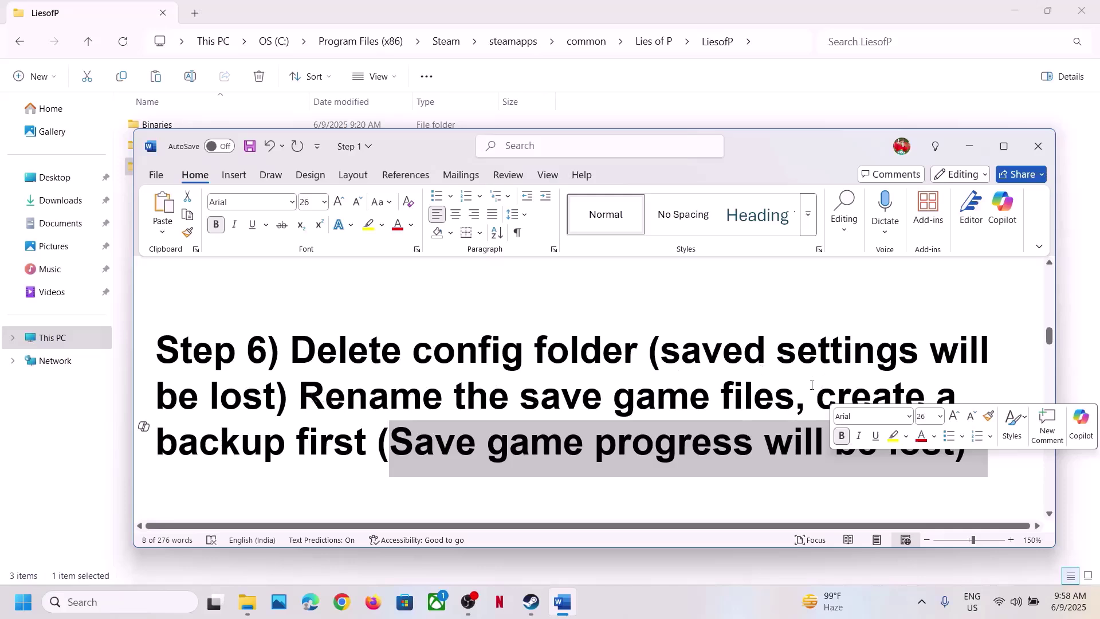
drag(797, 396, 359, 440)
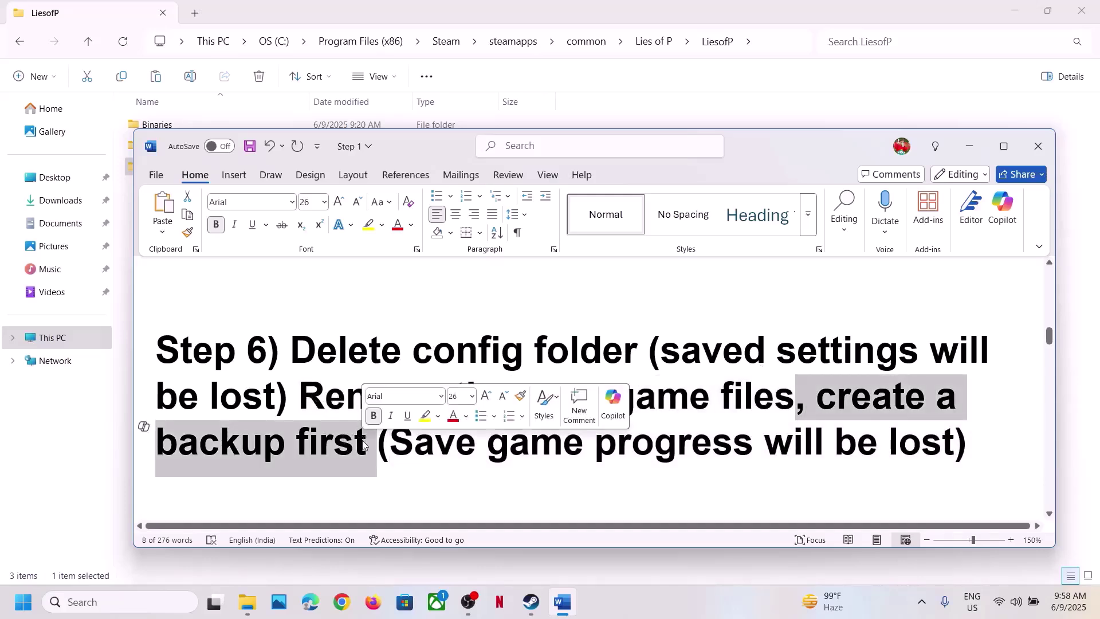
Return to the LiesofP folder in File Explorer and back up the Saved folder by copying it to the desktop
click(125, 335)
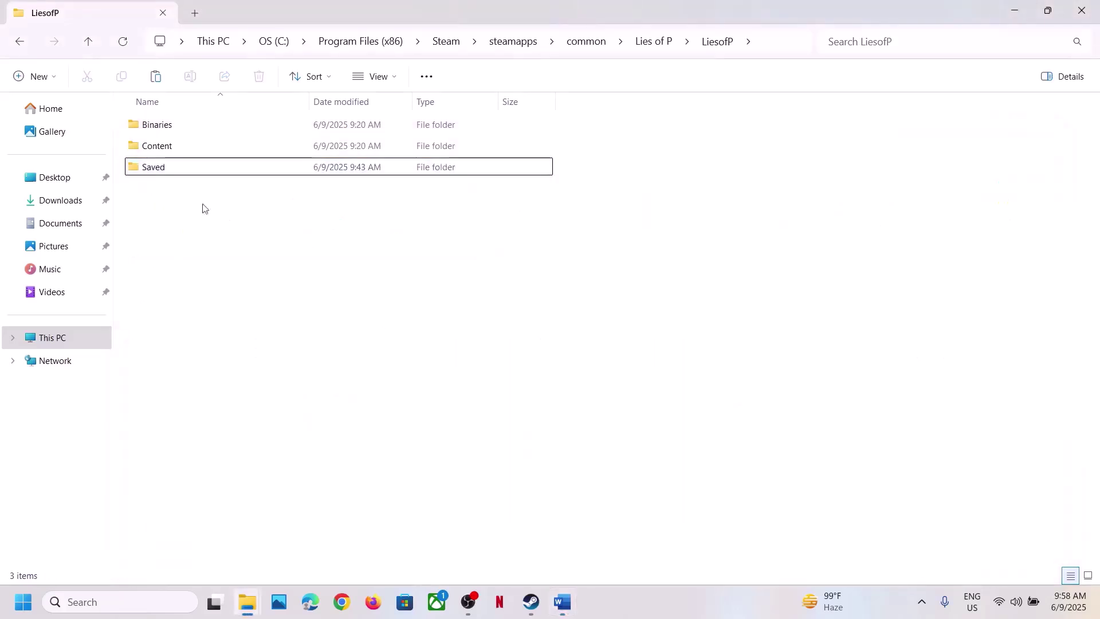
right_click(178, 173)
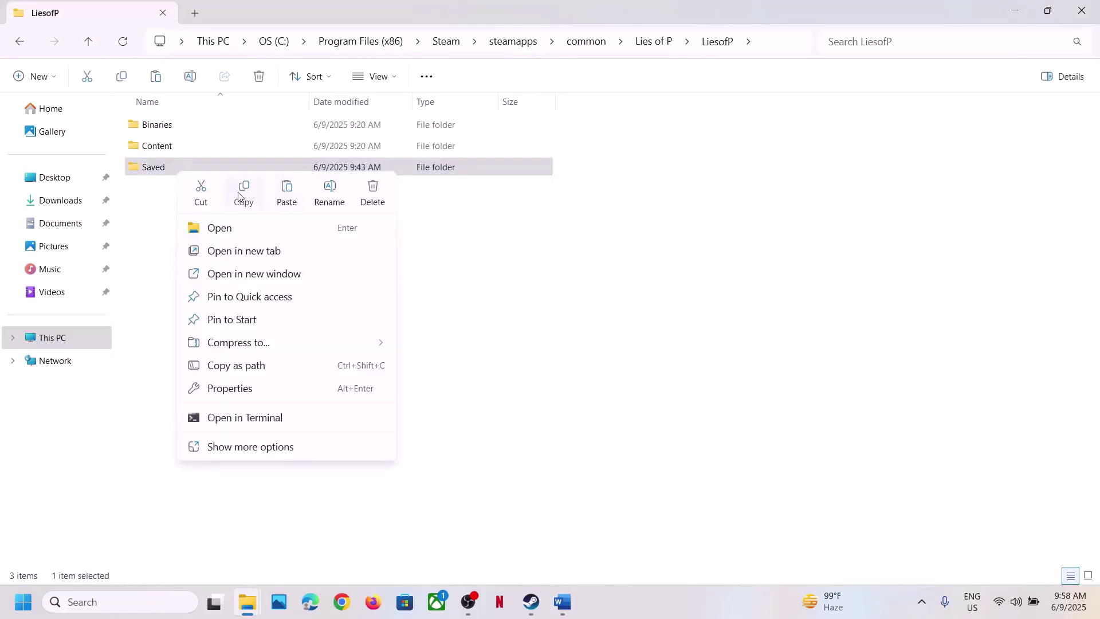
click(238, 197)
key(super+d)
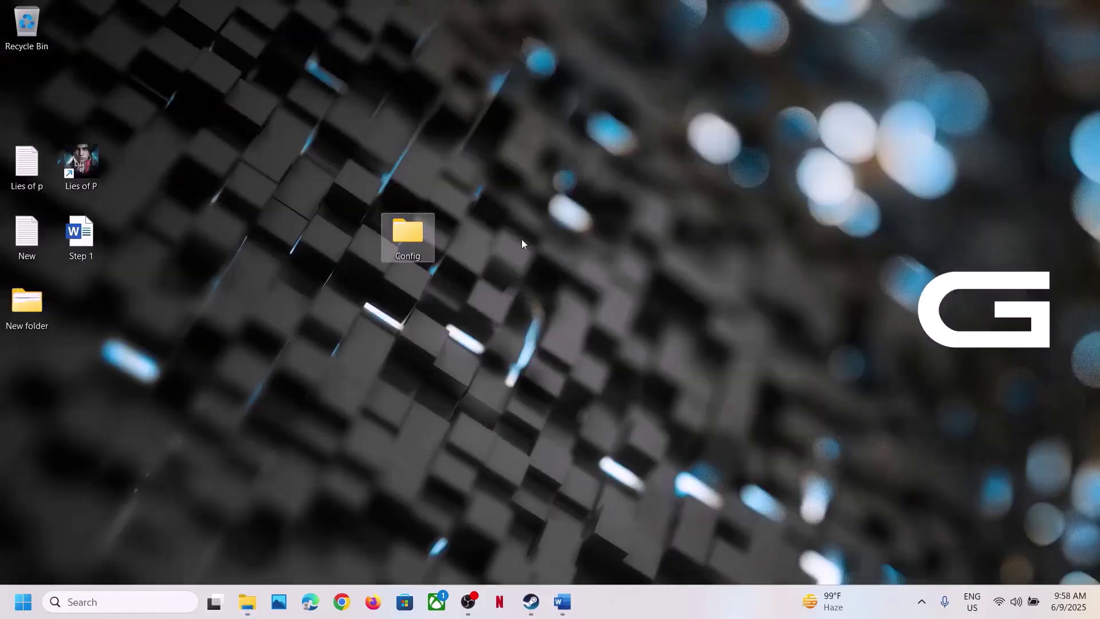
key(ctrl+v)
drag(23, 96, 370, 143)
Go back to the LiesofP folder and rename the Saved folder to Saved.old
key(super+d)
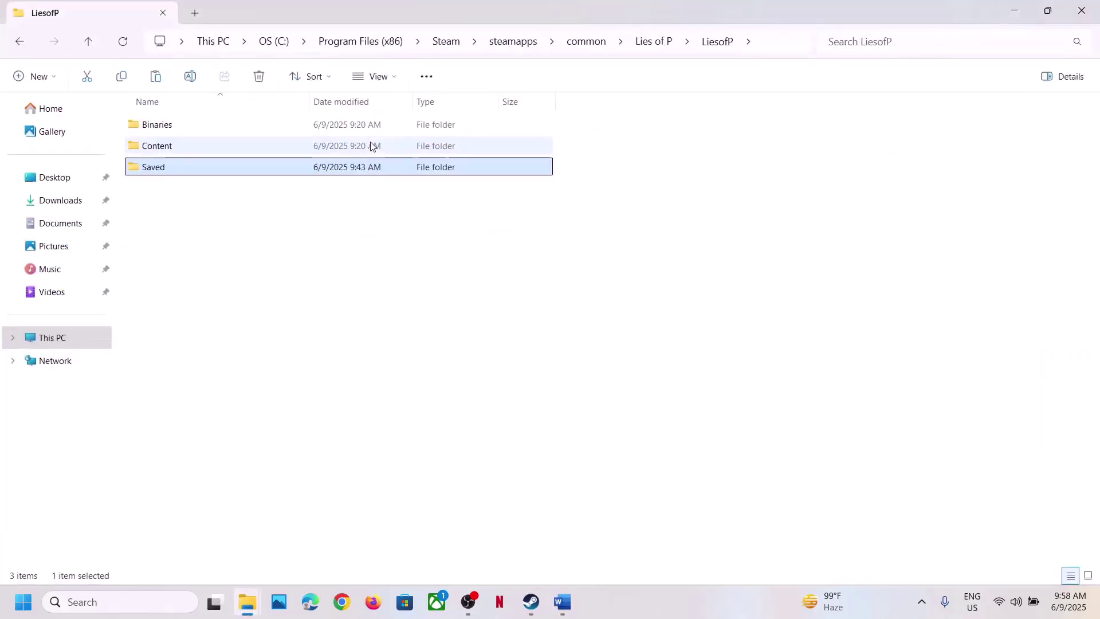
right_click(296, 169)
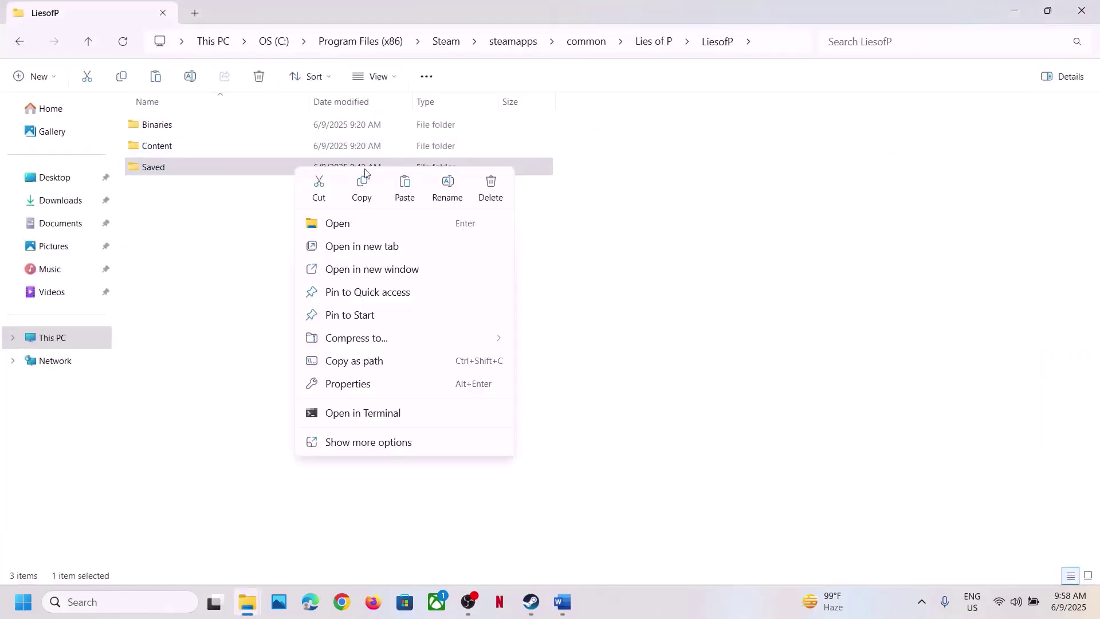
click(447, 187)
click(171, 169)
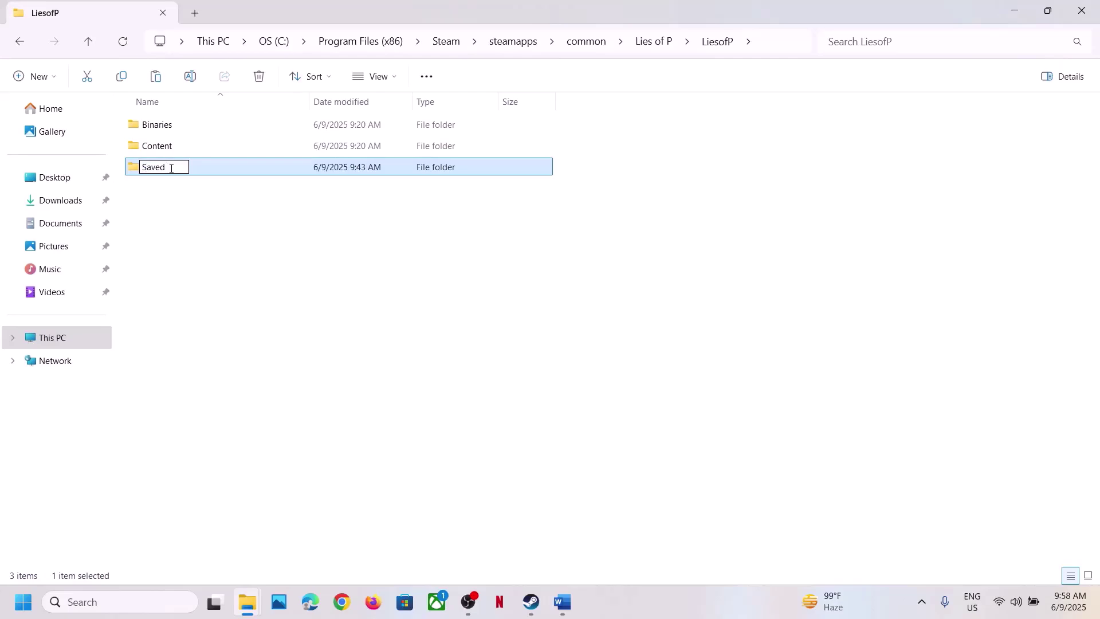
click(345, 277)
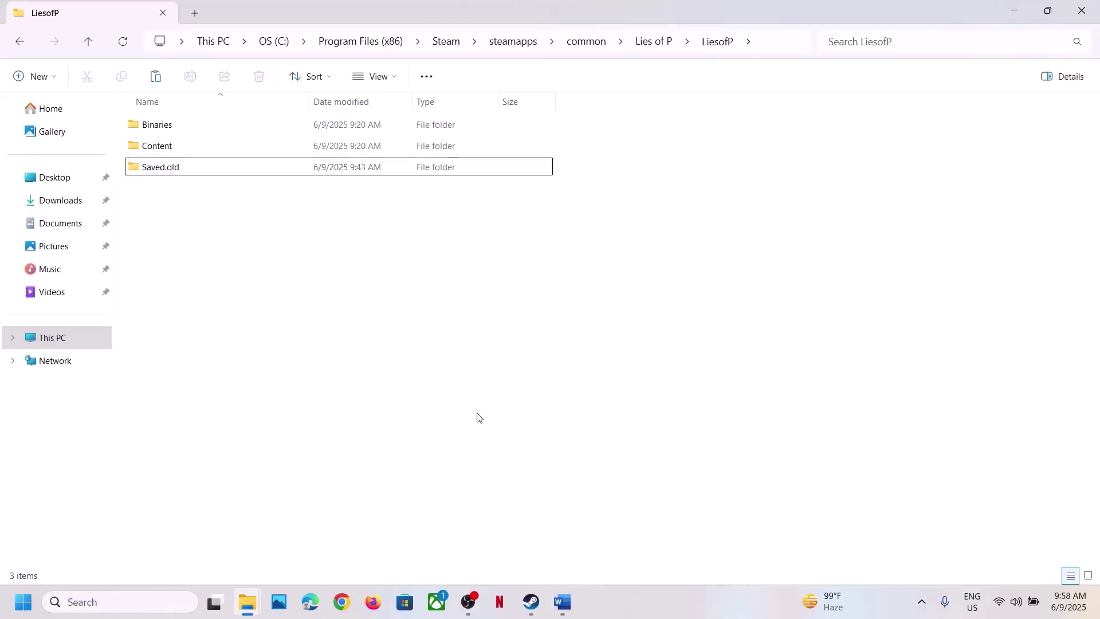
Return to the Word document and go to Step 7 on allowing the game exe through antivirus and firewall
click(531, 603)
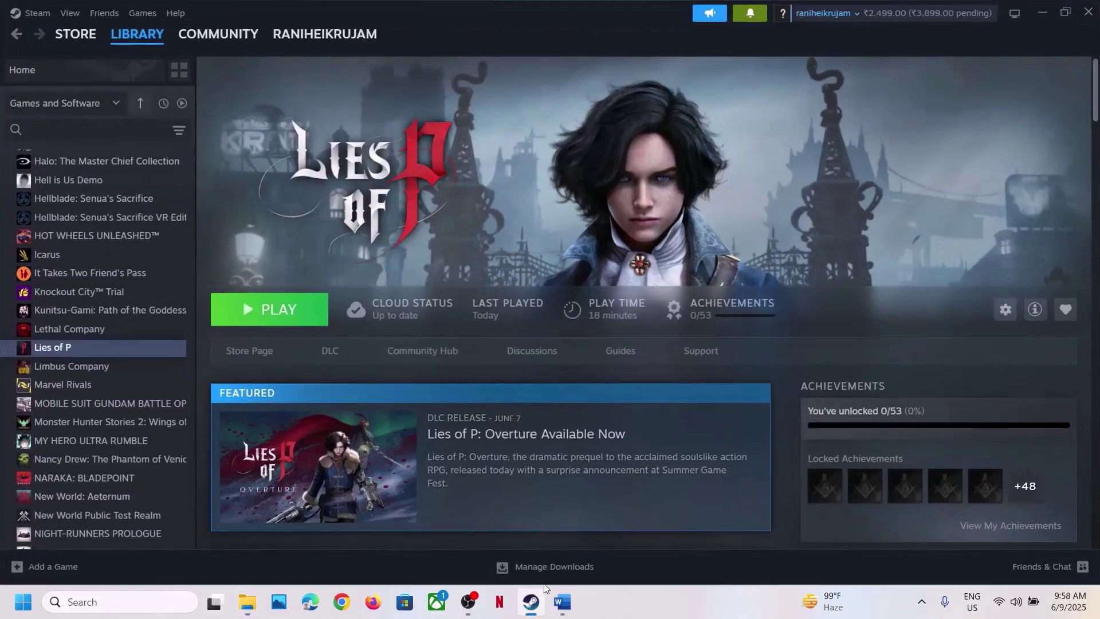
click(564, 601)
scroll(465, 429, down, 5)
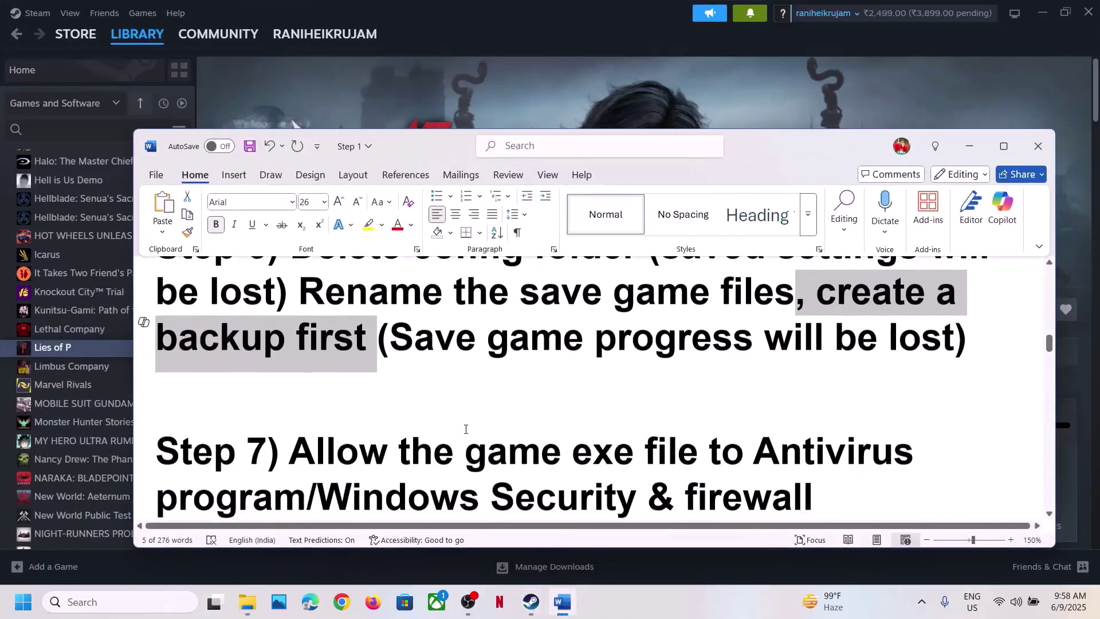
scroll(465, 429, up, 1)
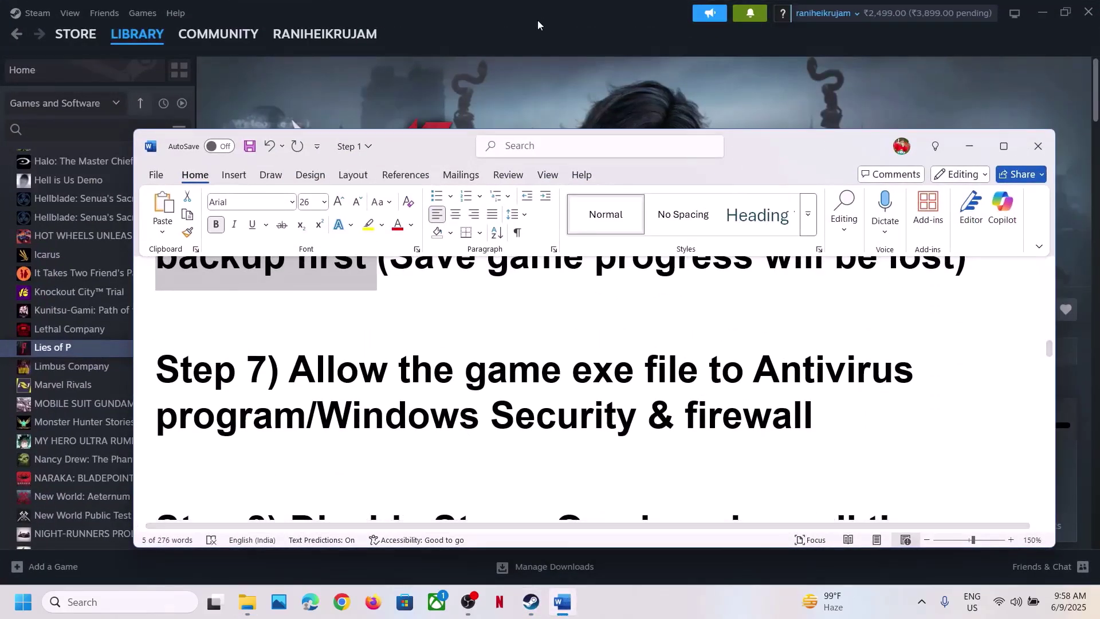
Check the cloud status of Lies of P in Steam and highlight "Windows Security & firewall" in the Word document's Step 7
click(499, 82)
mouse_move(350, 299)
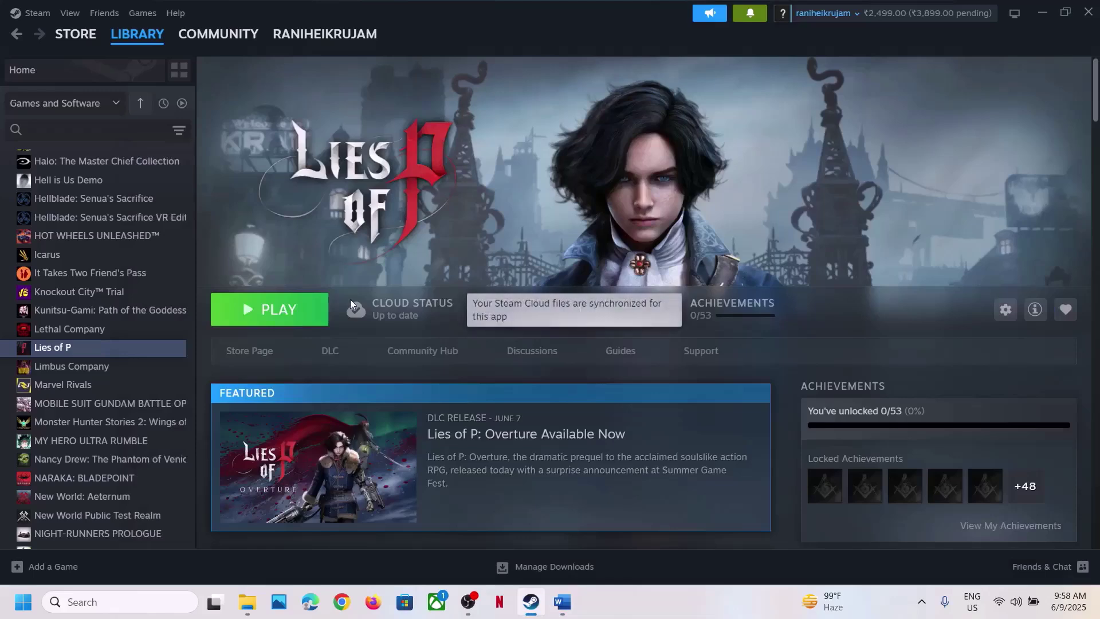
click(562, 602)
drag(408, 383, 813, 421)
click(304, 423)
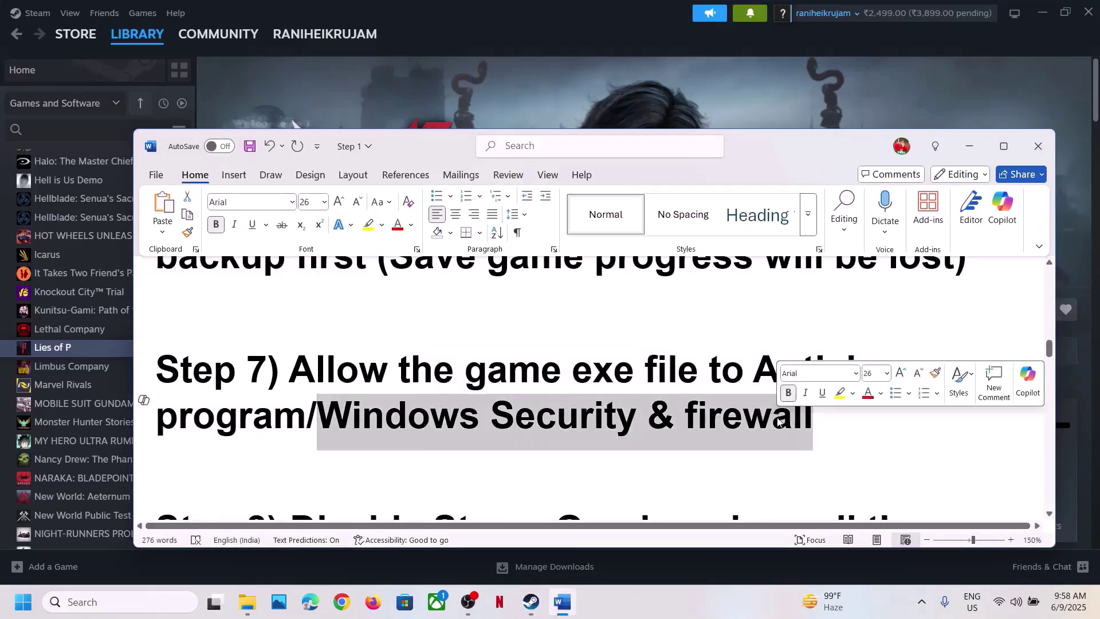
Open Windows Settings and go to Virus & threat protection in the Windows Security section of Privacy & security
click(649, 120)
key(super+i)
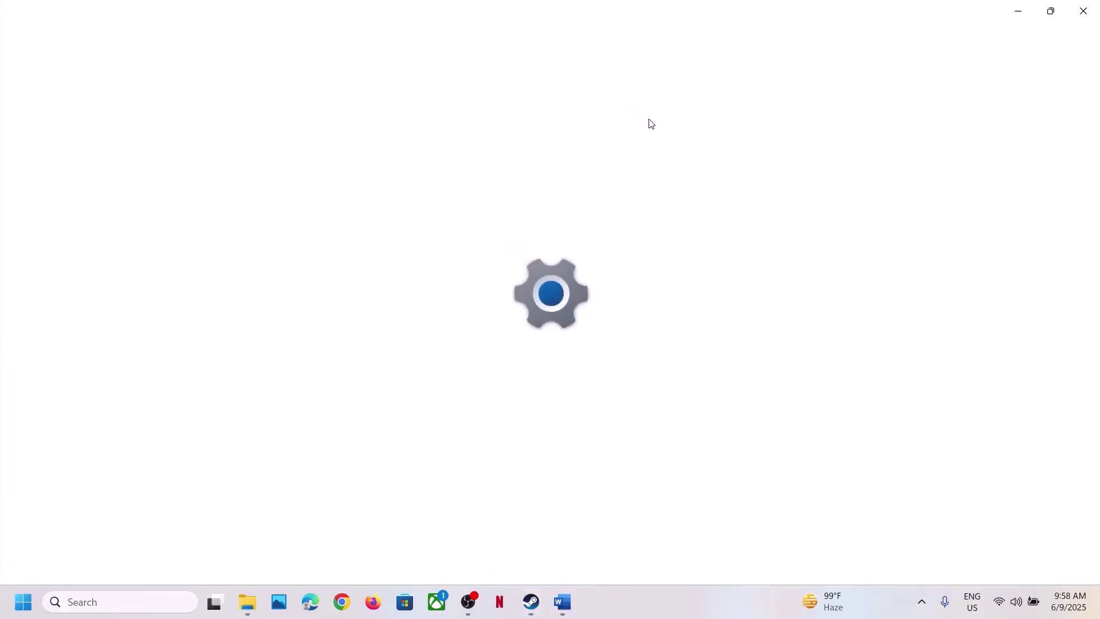
click(75, 448)
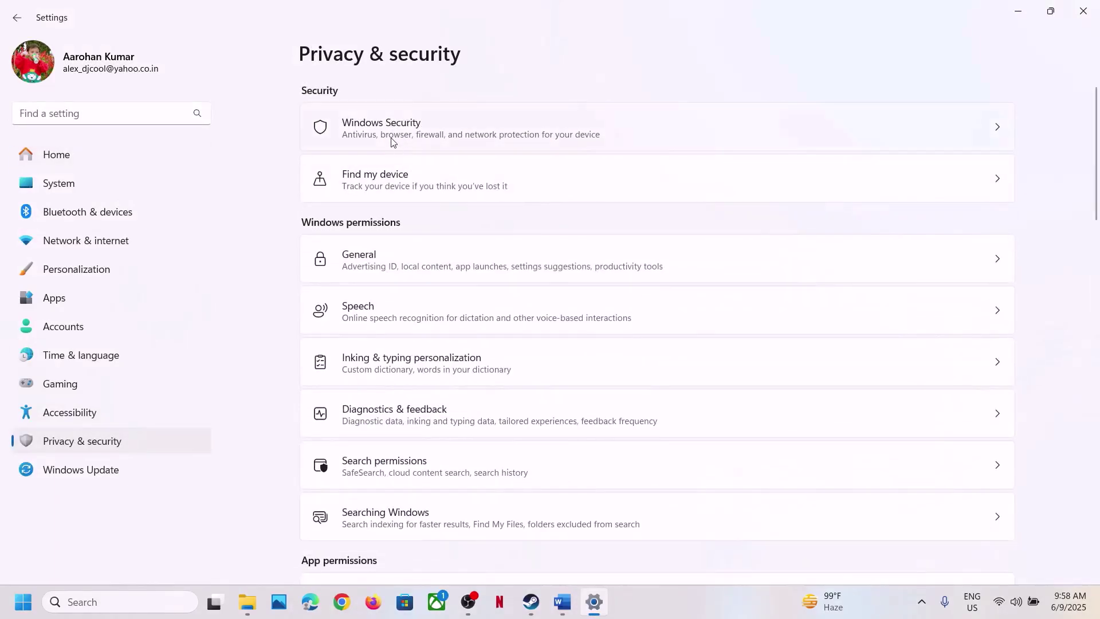
click(393, 142)
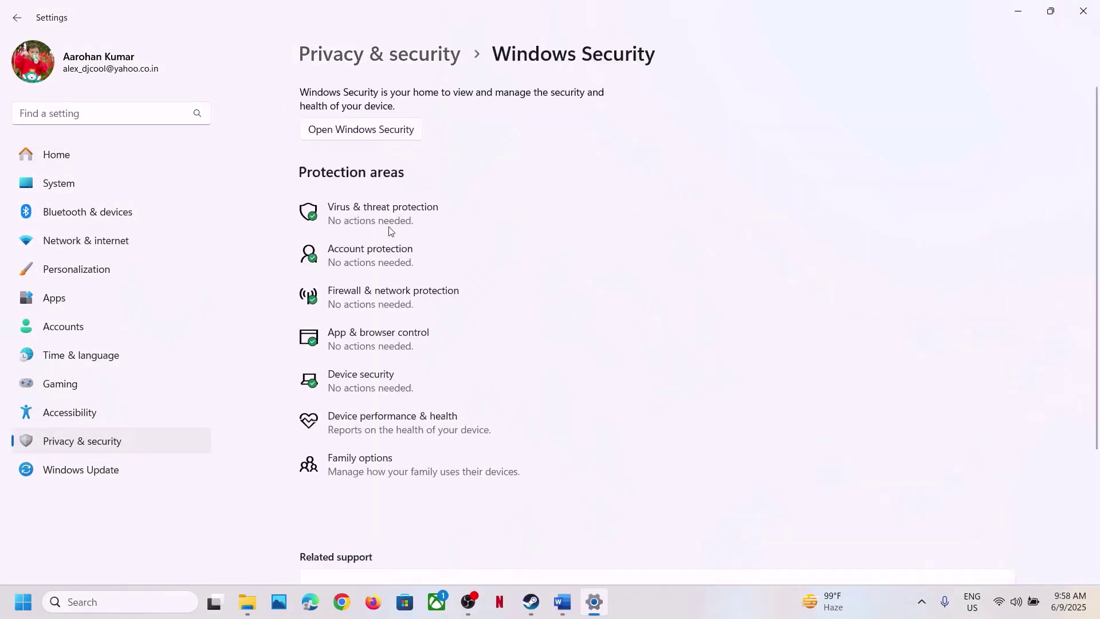
click(400, 216)
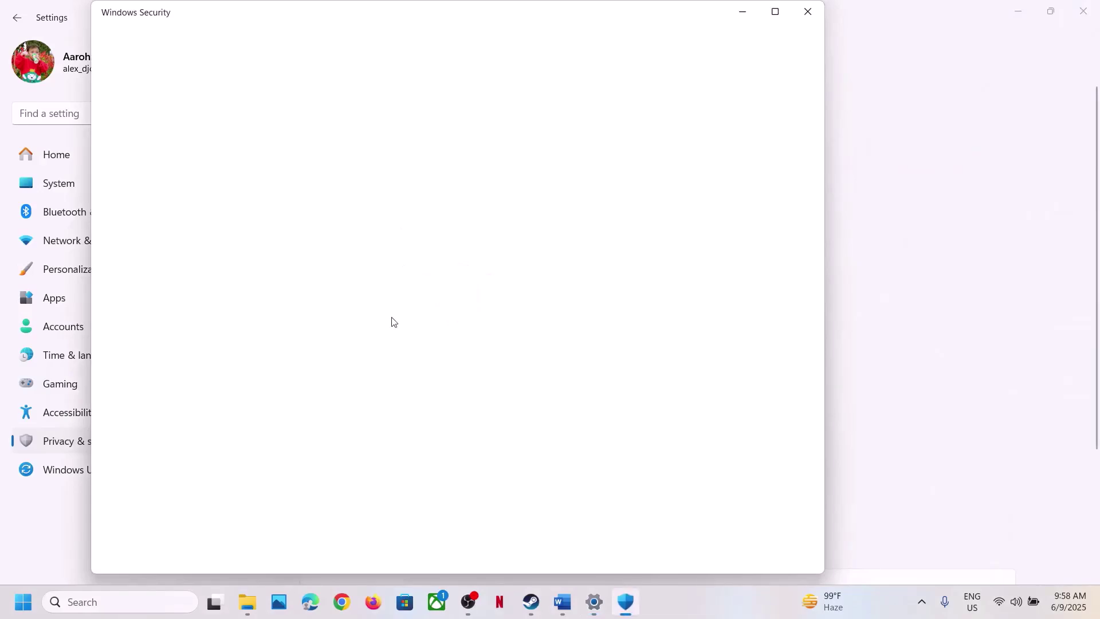
Turn on Controlled folder access in the Ransomware protection settings and approve the User Account Control request
scroll(389, 324, down, 3)
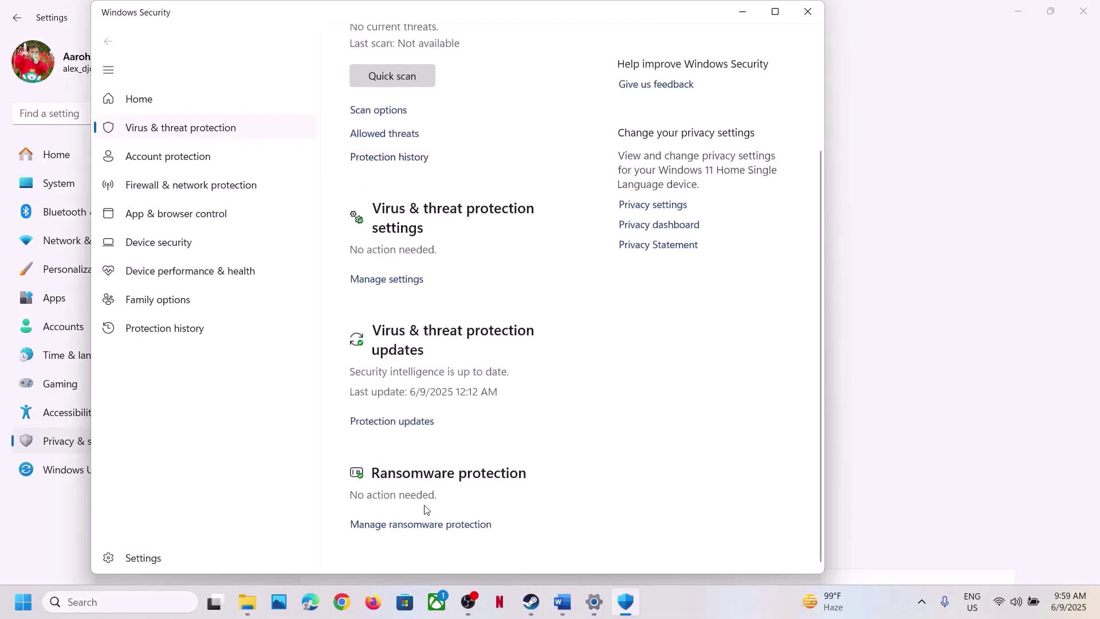
click(437, 525)
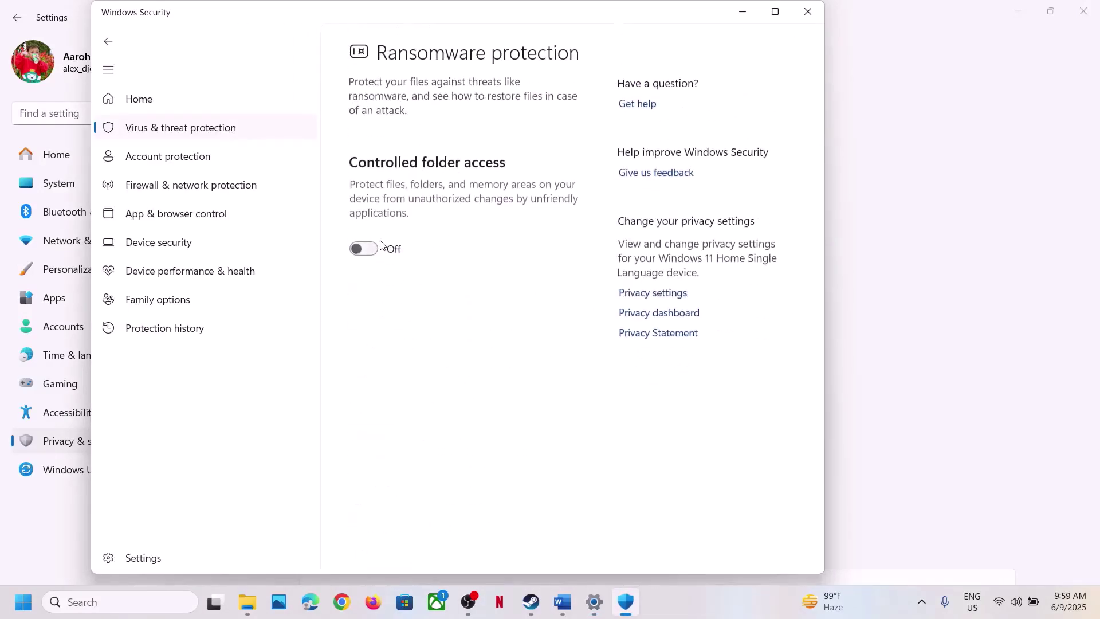
click(364, 249)
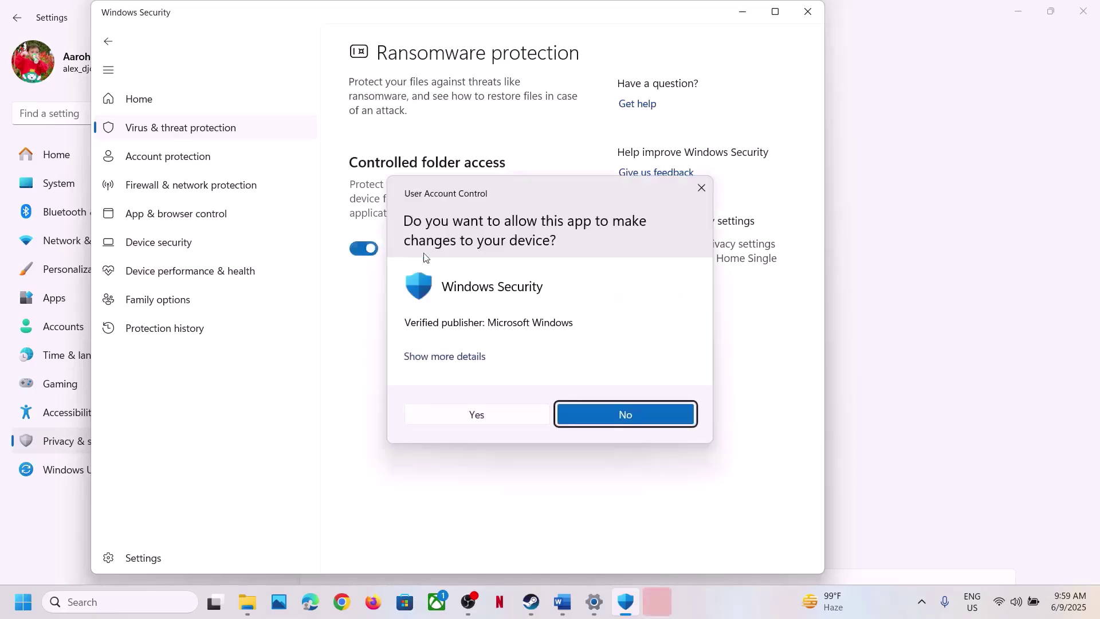
click(507, 422)
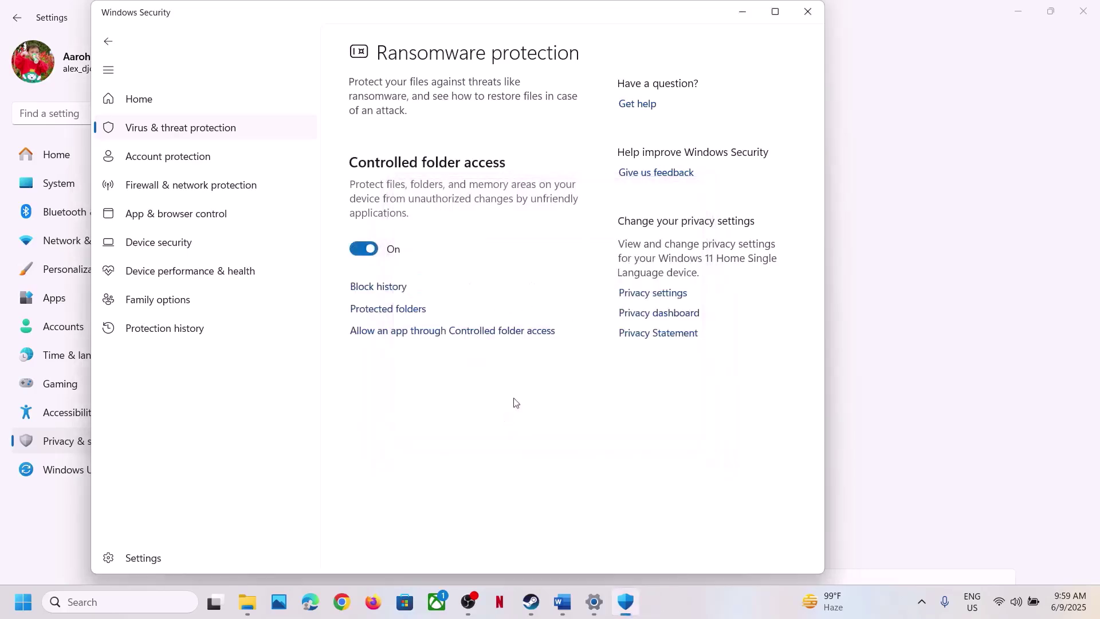
Go to the apps allowed through Controlled folder access and start browsing all apps for a new allowed app
click(446, 332)
click(466, 416)
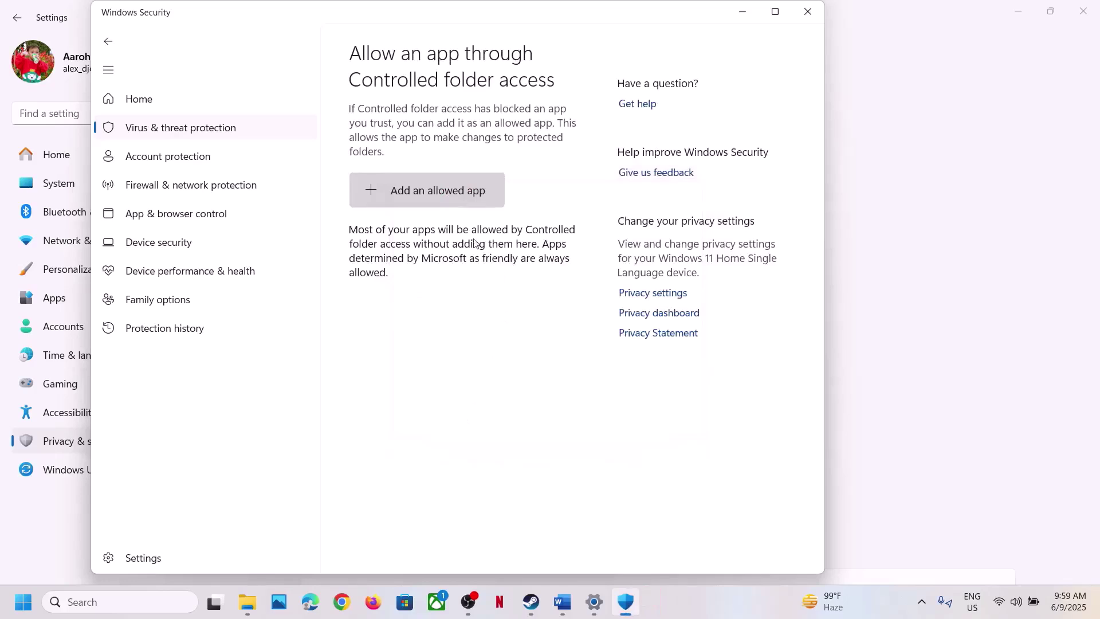
click(406, 193)
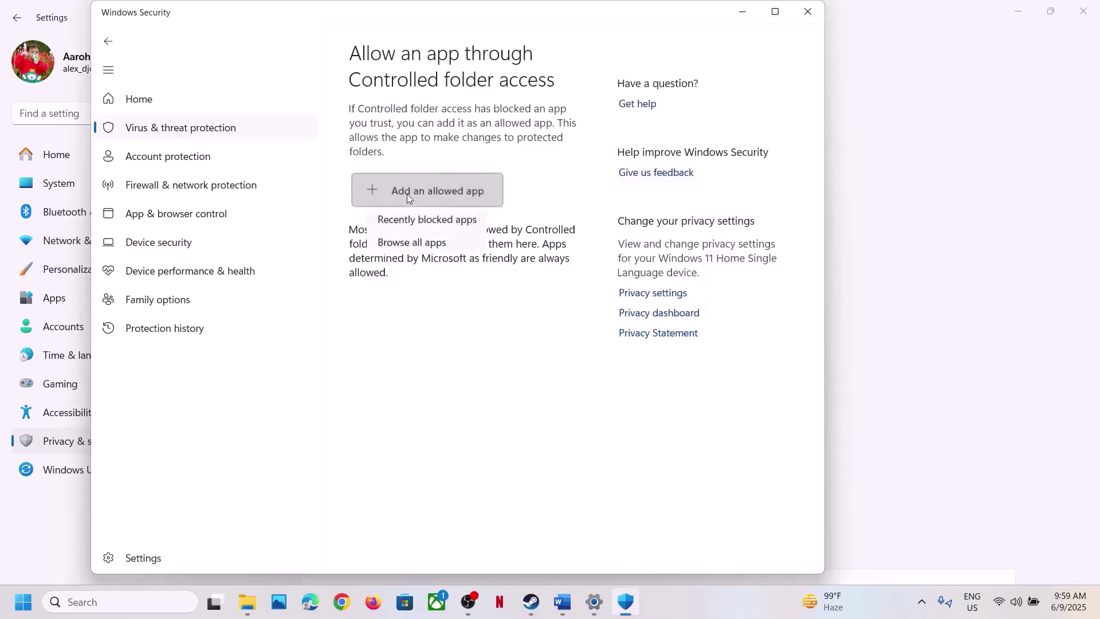
click(416, 247)
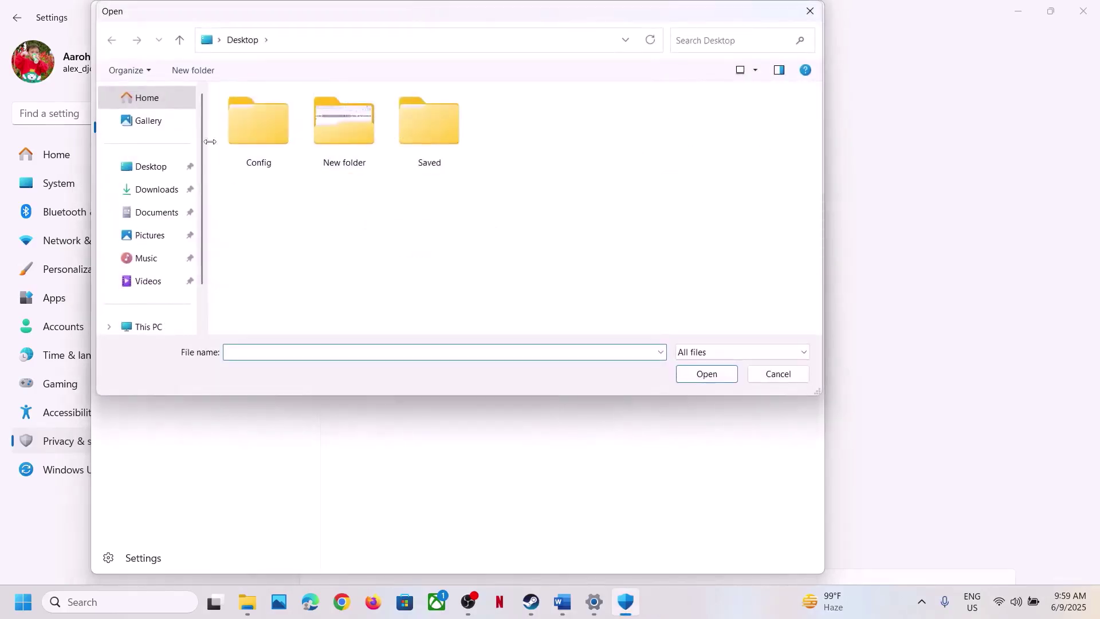
Browse to the Steam folder inside Program Files (x86) on the OS (C:) drive
click(148, 324)
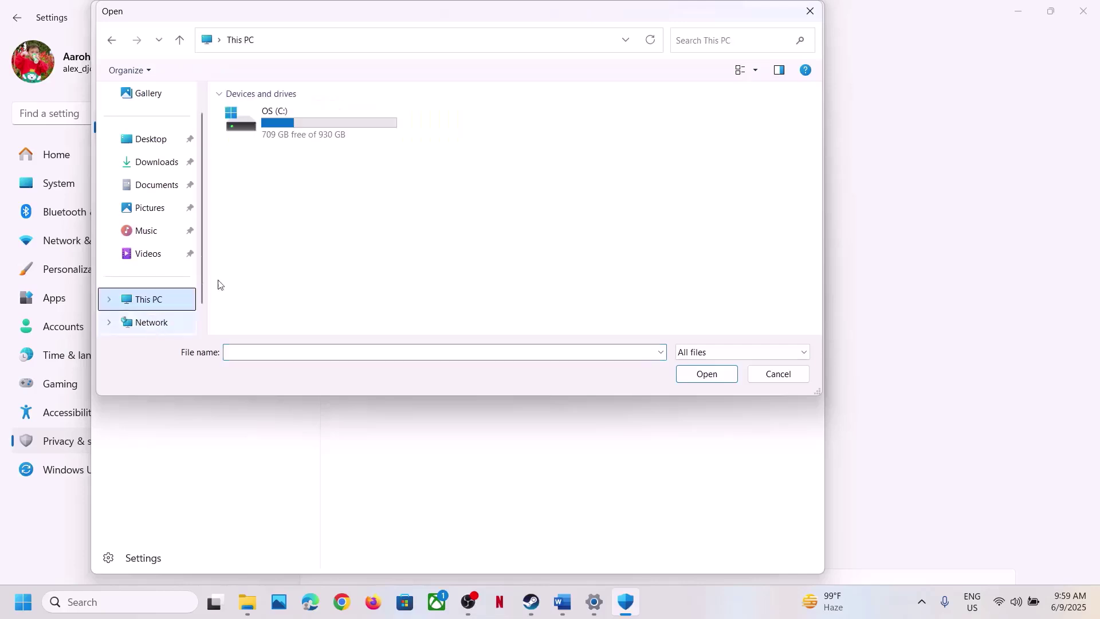
double_click(317, 123)
scroll(318, 127, down, 2)
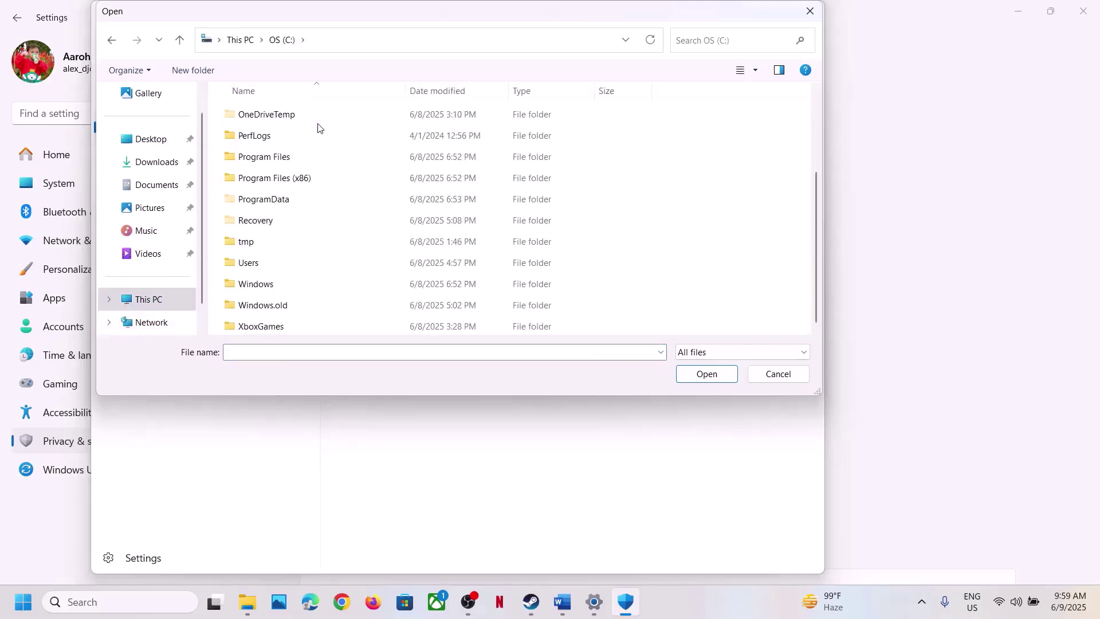
double_click(287, 182)
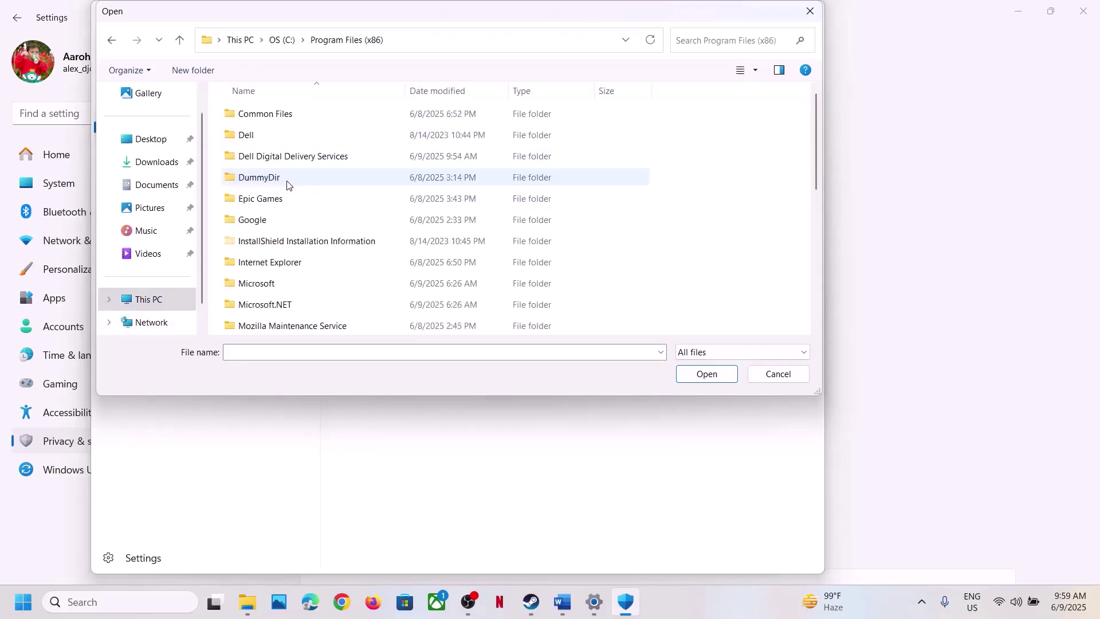
scroll(287, 185, down, 4)
scroll(287, 184, down, 1)
double_click(243, 117)
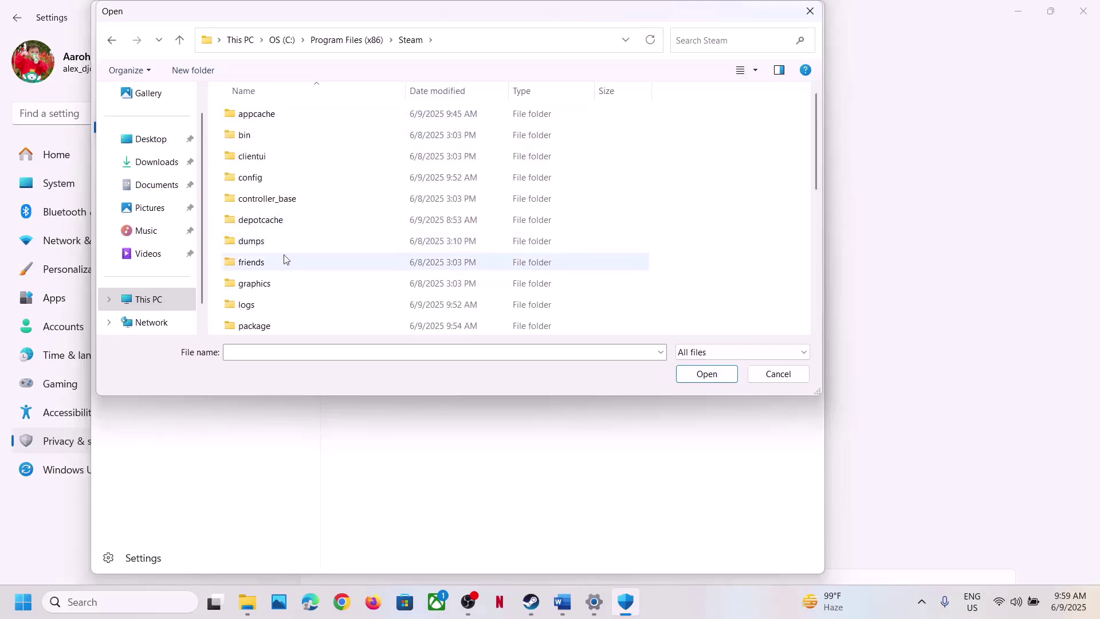
Add the LOP application from steamapps\common\Lies of P as an allowed app for Controlled folder access
scroll(284, 259, down, 1)
scroll(284, 259, down, 4)
scroll(272, 152, up, 2)
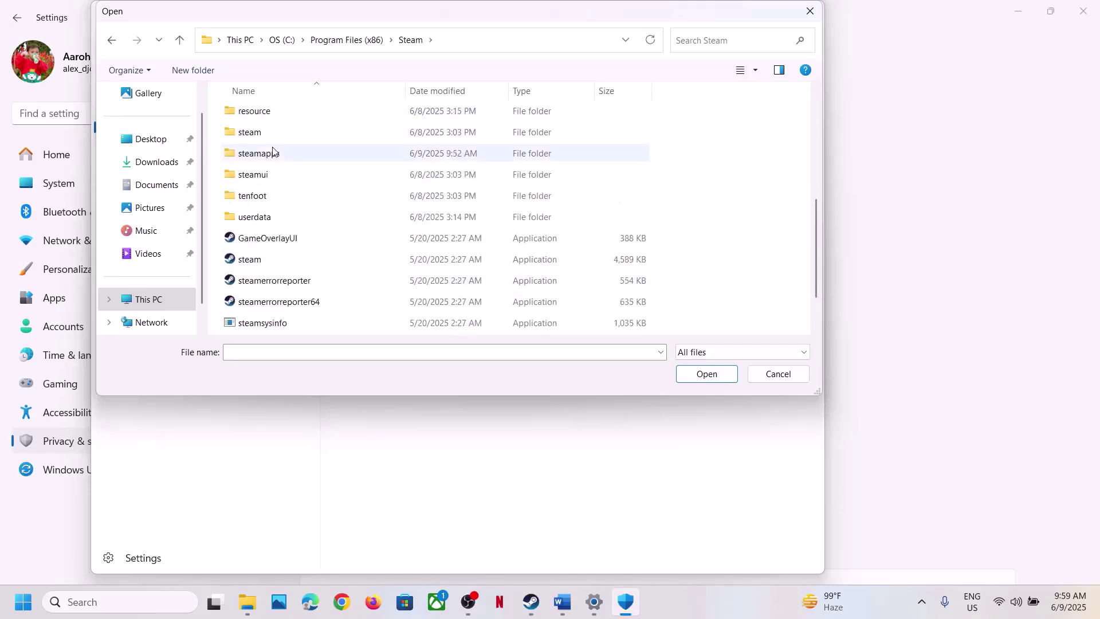
double_click(268, 223)
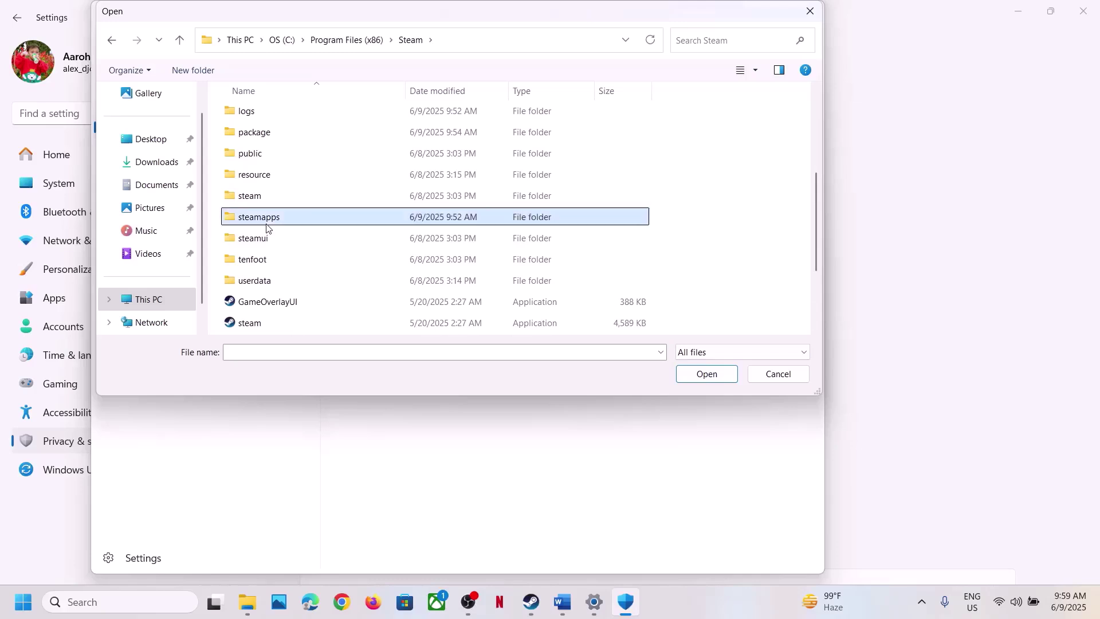
double_click(246, 116)
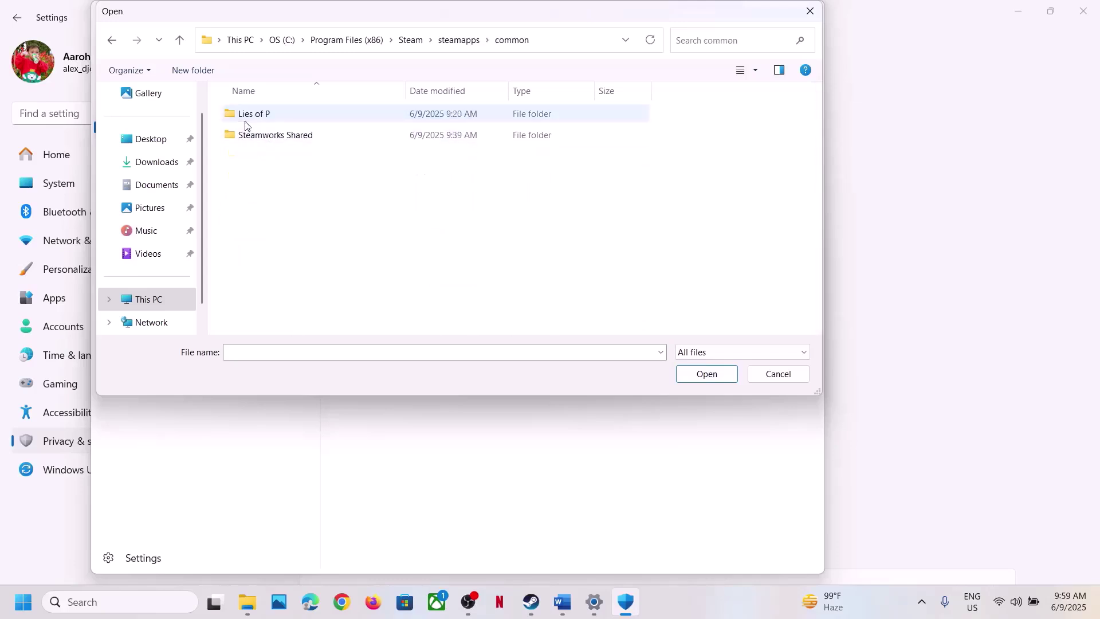
double_click(272, 120)
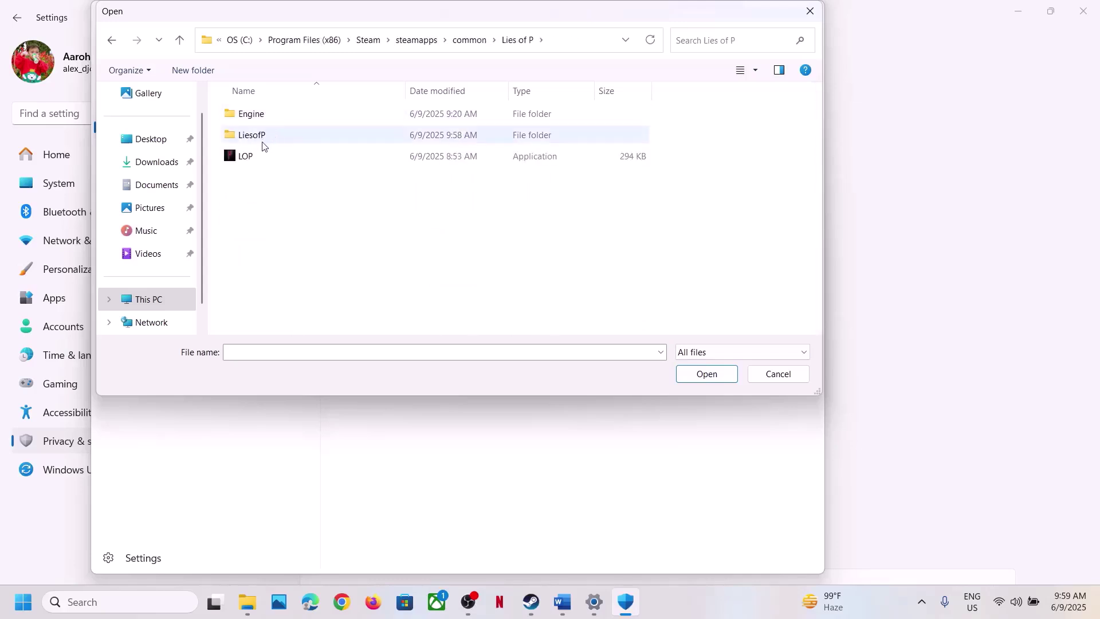
click(253, 158)
click(698, 374)
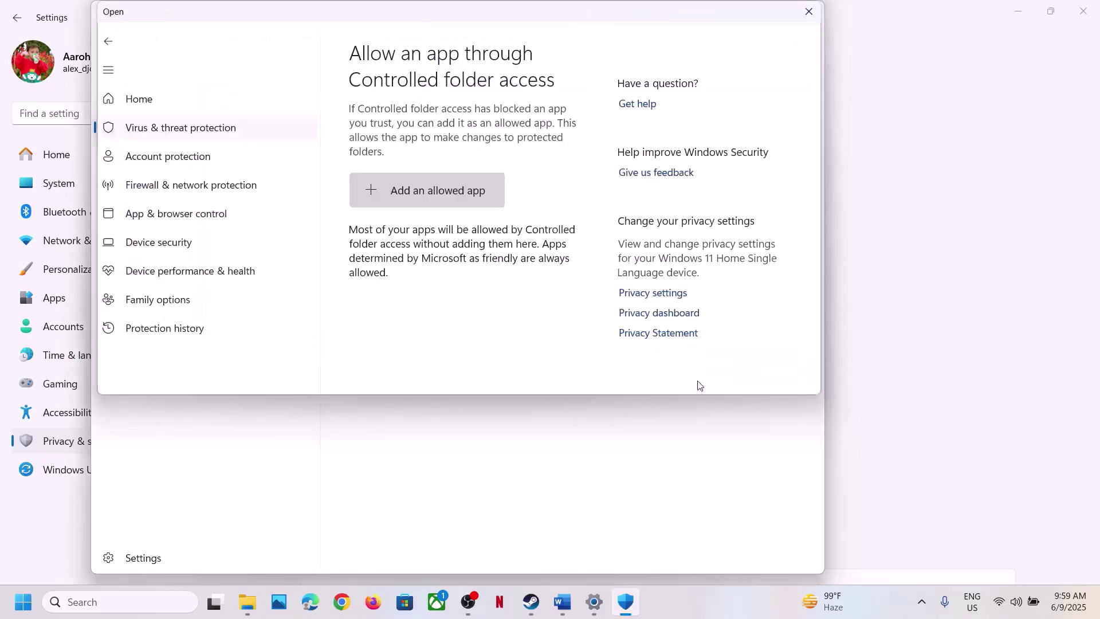
Add LOP-Win64-Shipping from LiesofP\Binaries\Win64 as another allowed app, and close Windows Security
click(436, 190)
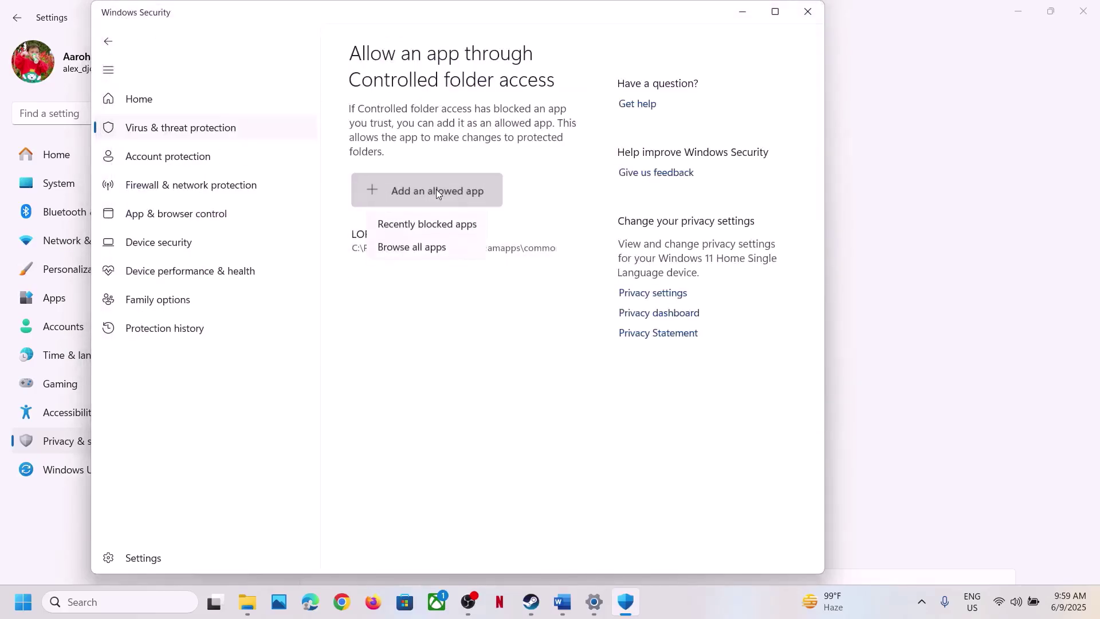
click(449, 247)
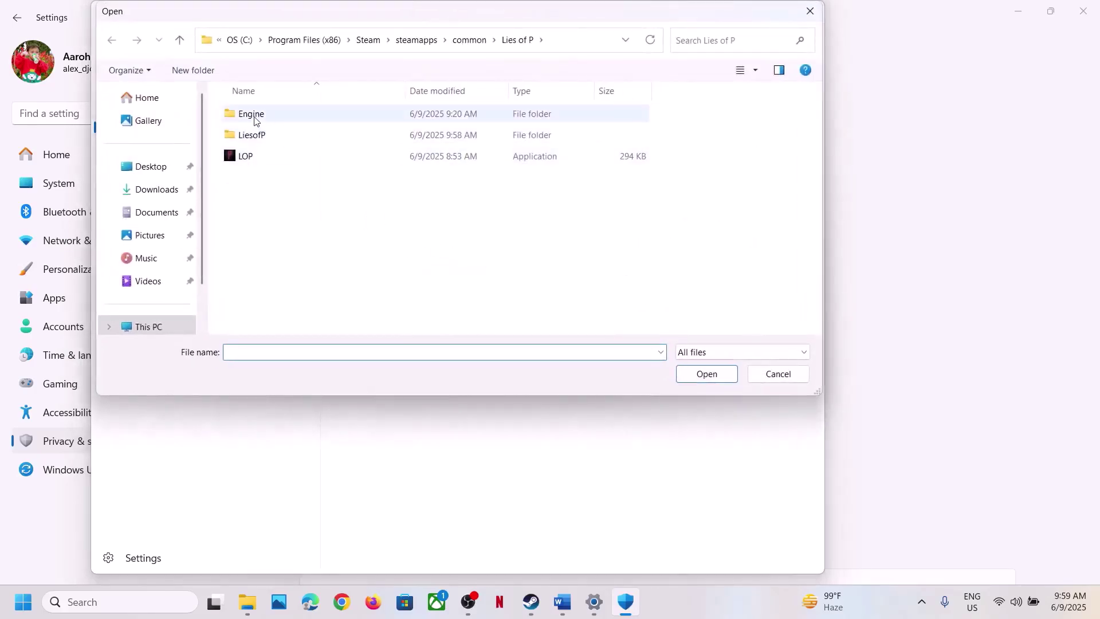
double_click(252, 135)
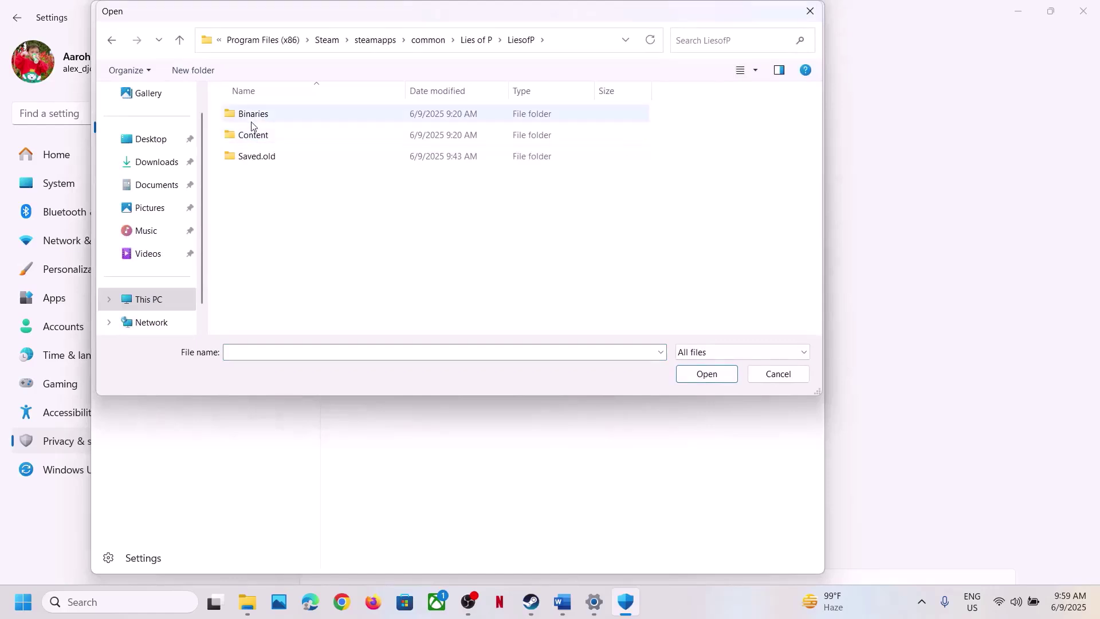
double_click(252, 122)
click(252, 123)
double_click(251, 124)
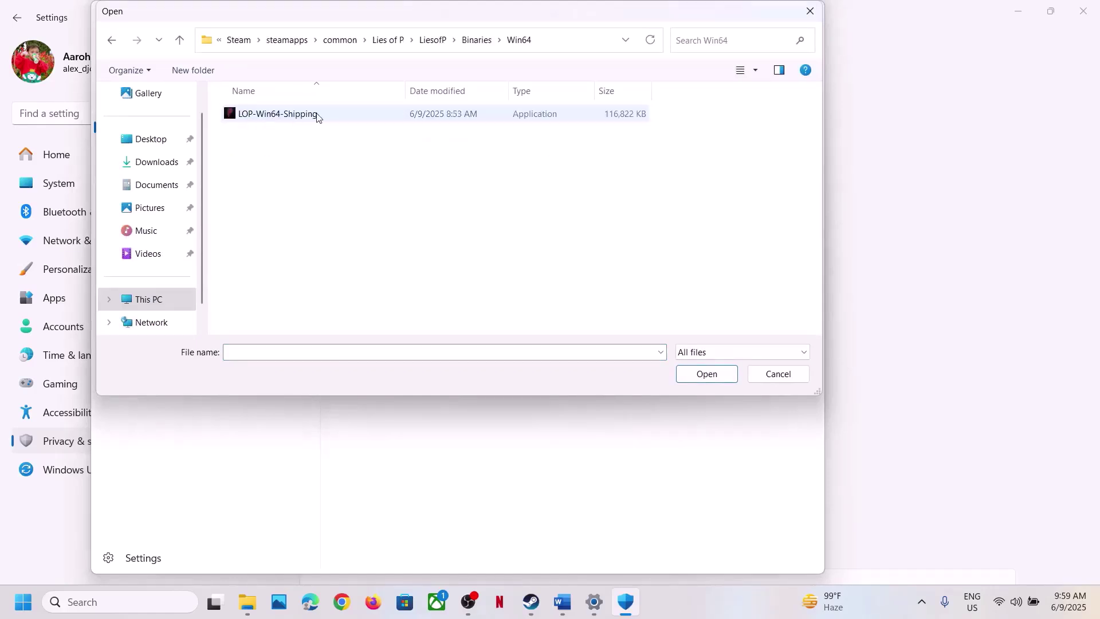
click(316, 116)
click(688, 372)
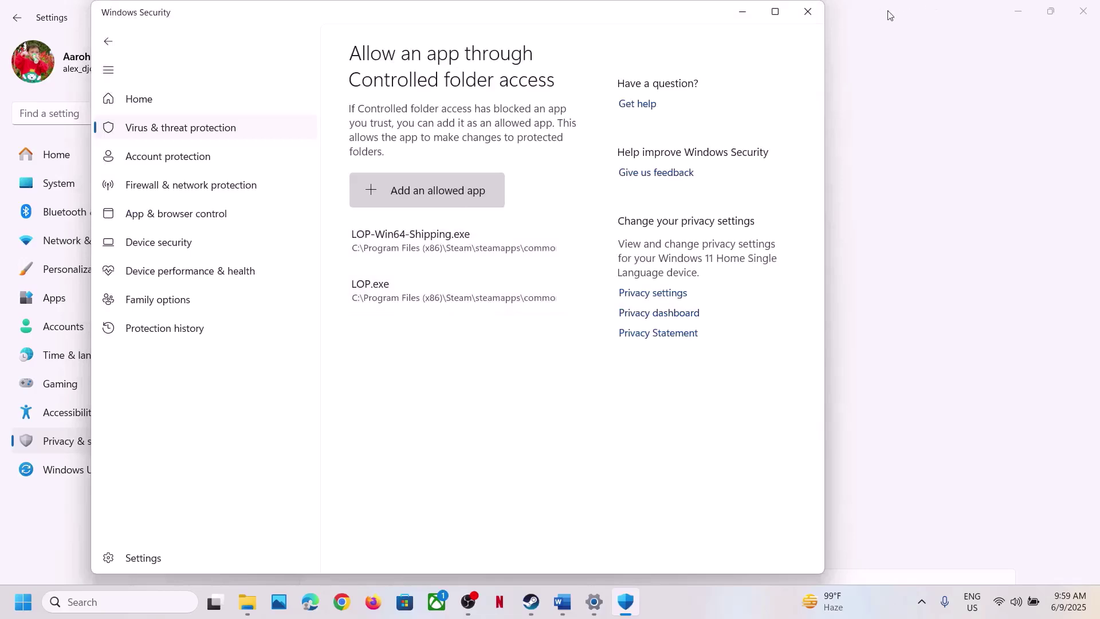
click(808, 14)
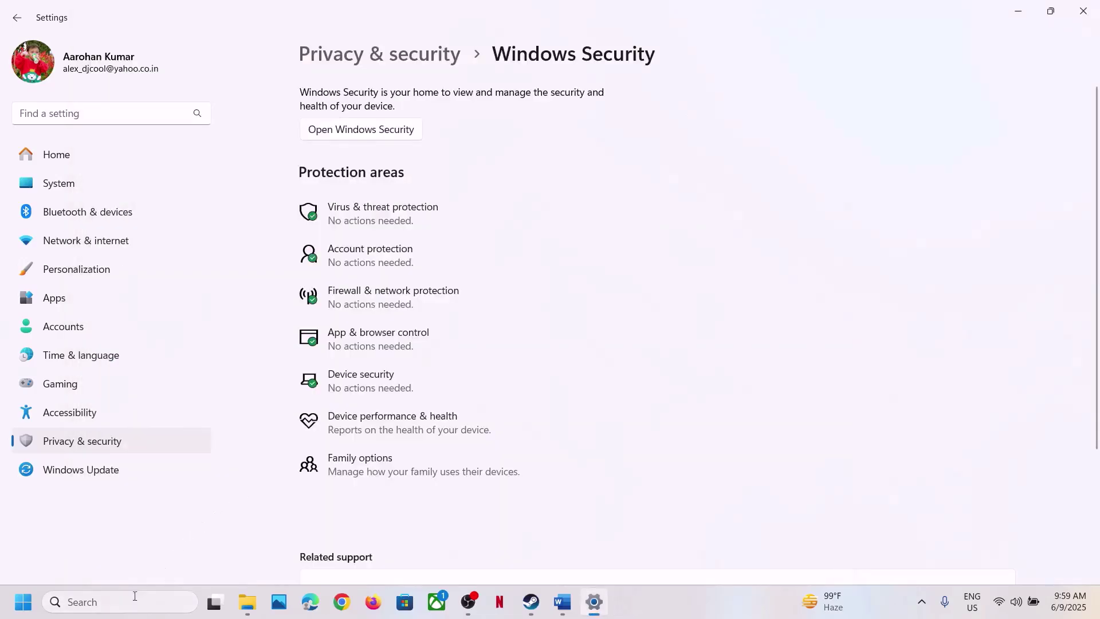
Open Control Panel and go to the list of apps allowed through Windows Defender Firewall
click(135, 596)
text(ontrol)
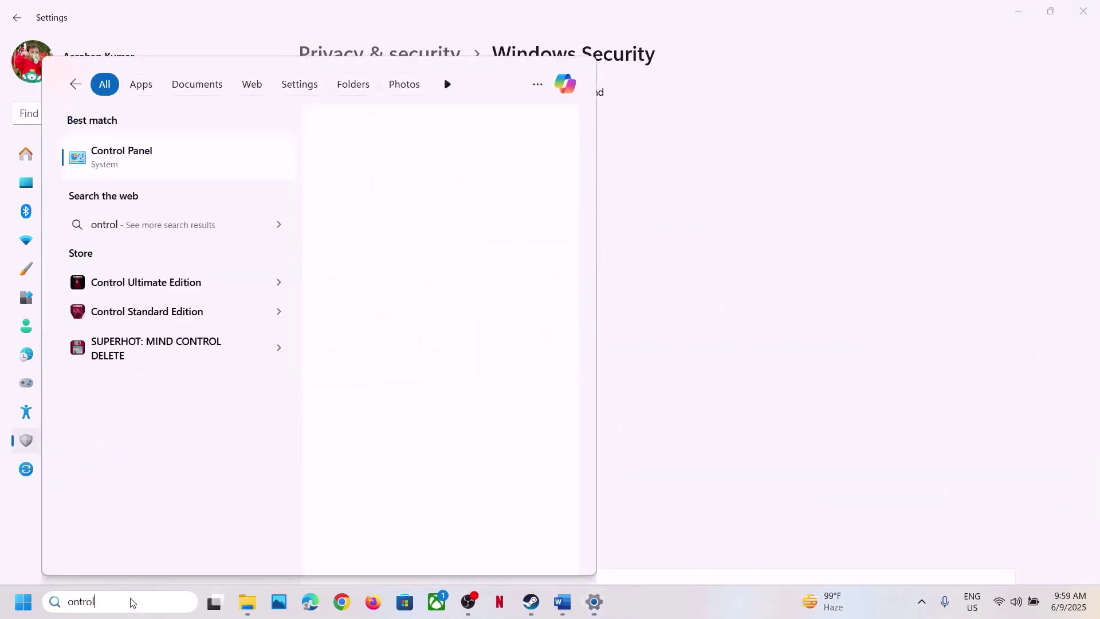
key(Return)
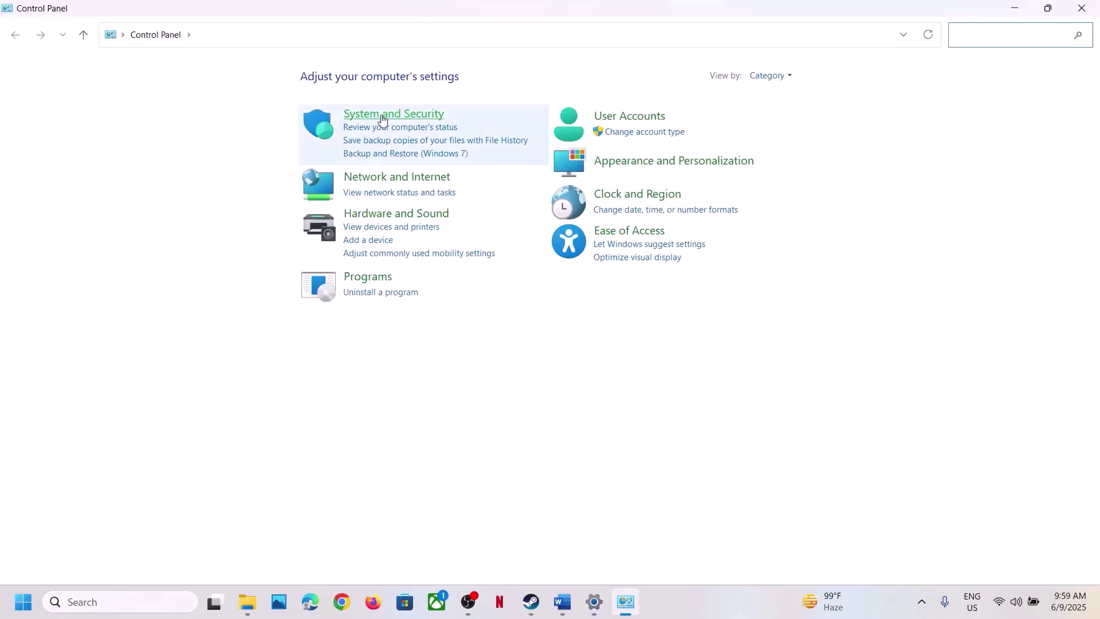
click(381, 114)
click(242, 124)
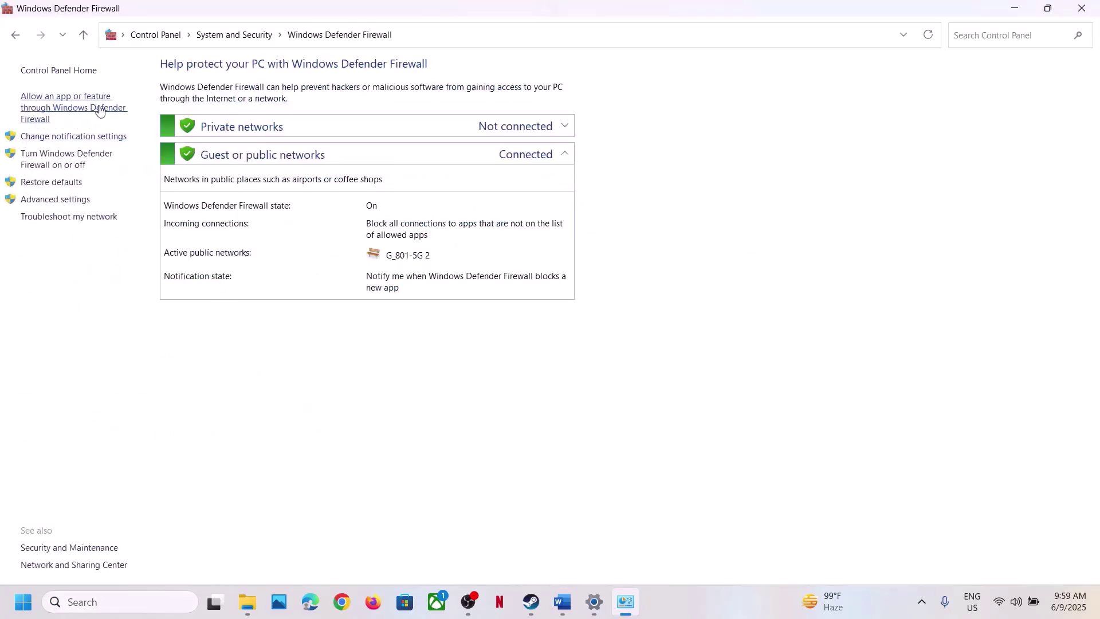
click(90, 109)
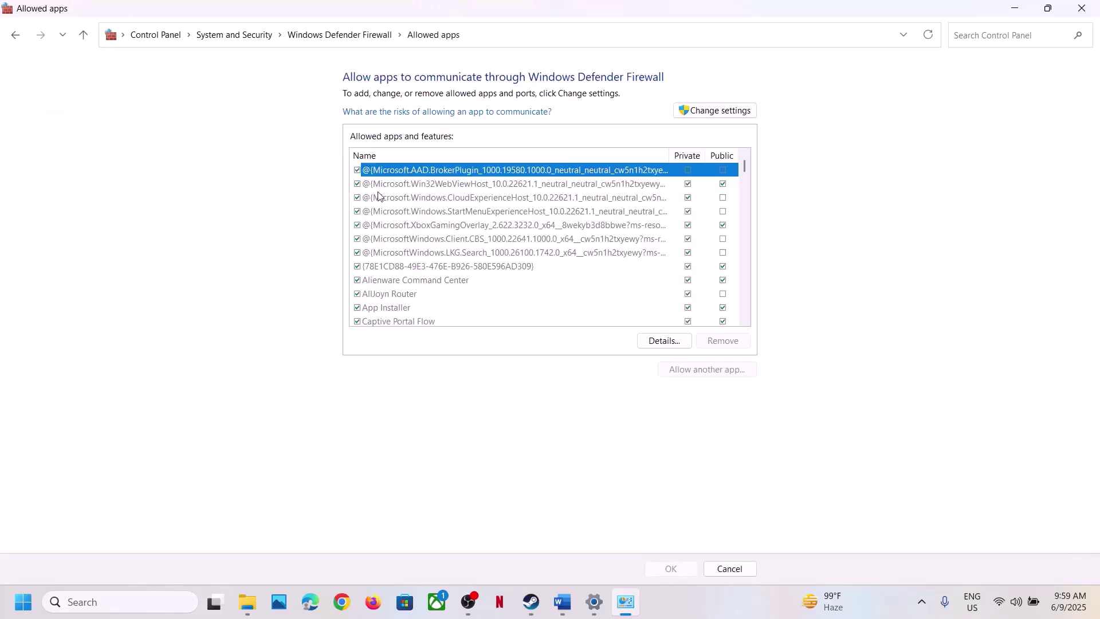
Unlock the firewall's allowed apps settings, start allowing another app, and browse to the Steam folder in Program Files (x86) on OS (C:)
click(715, 110)
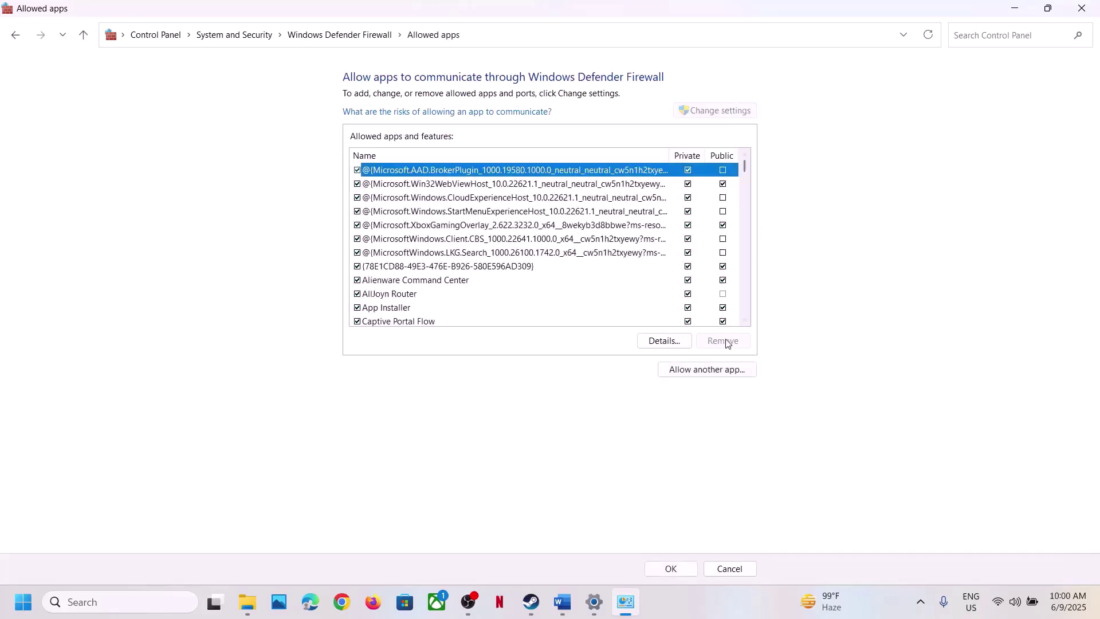
click(706, 368)
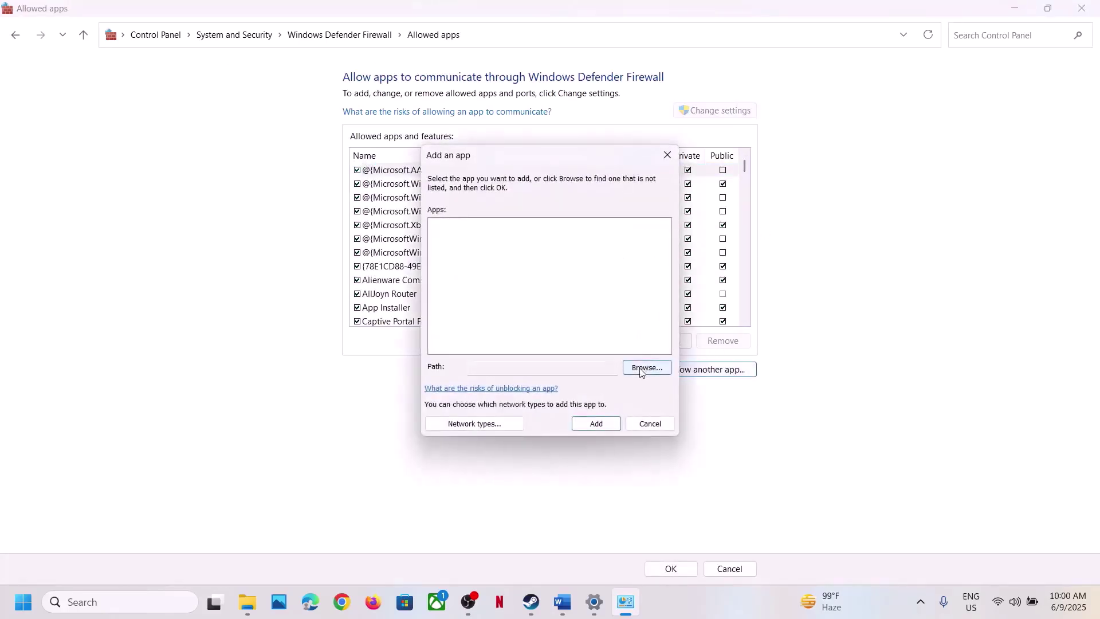
click(641, 370)
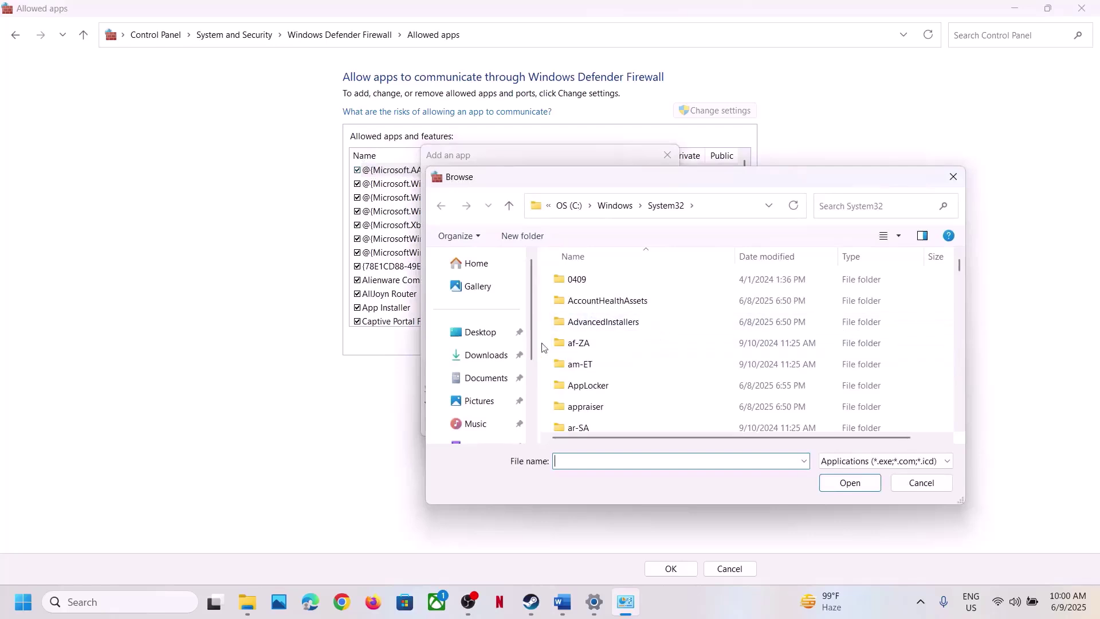
scroll(499, 386, down, 3)
click(480, 396)
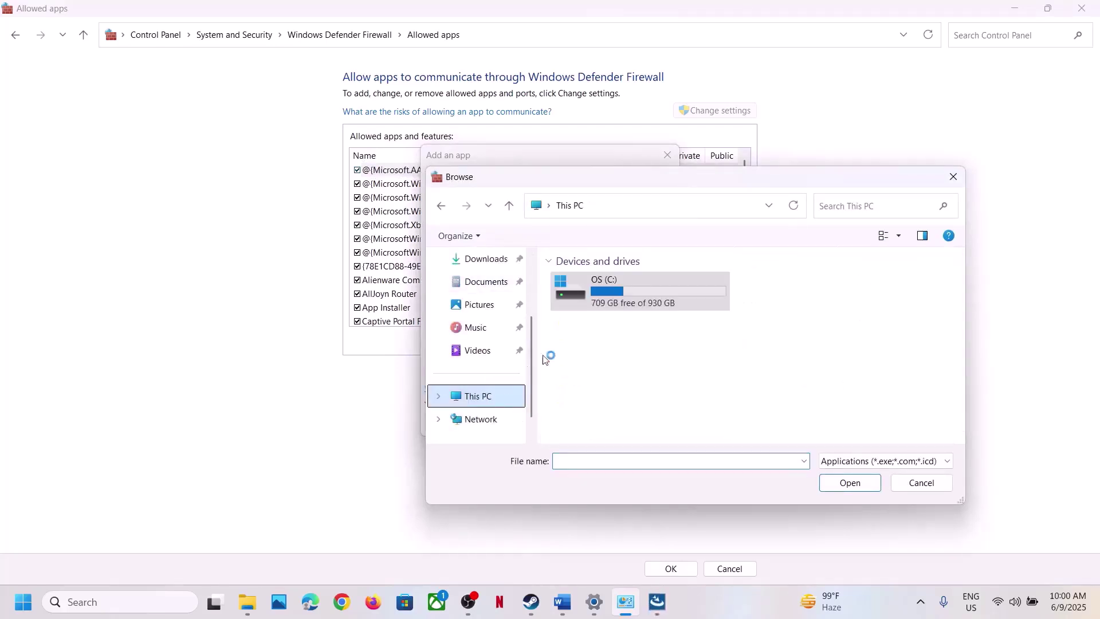
double_click(596, 289)
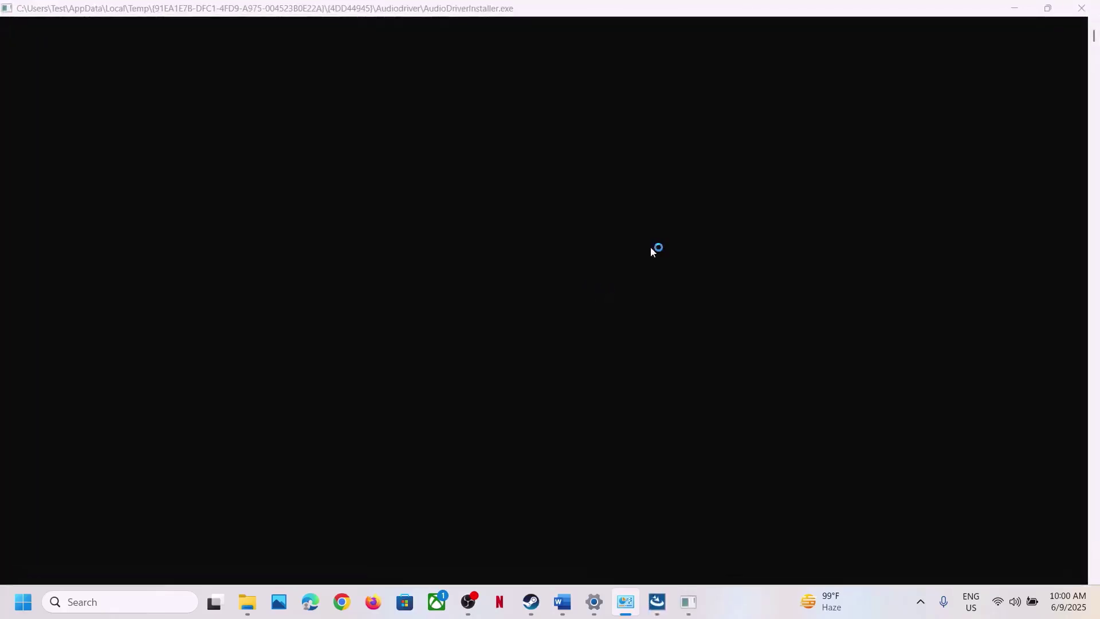
click(1015, 11)
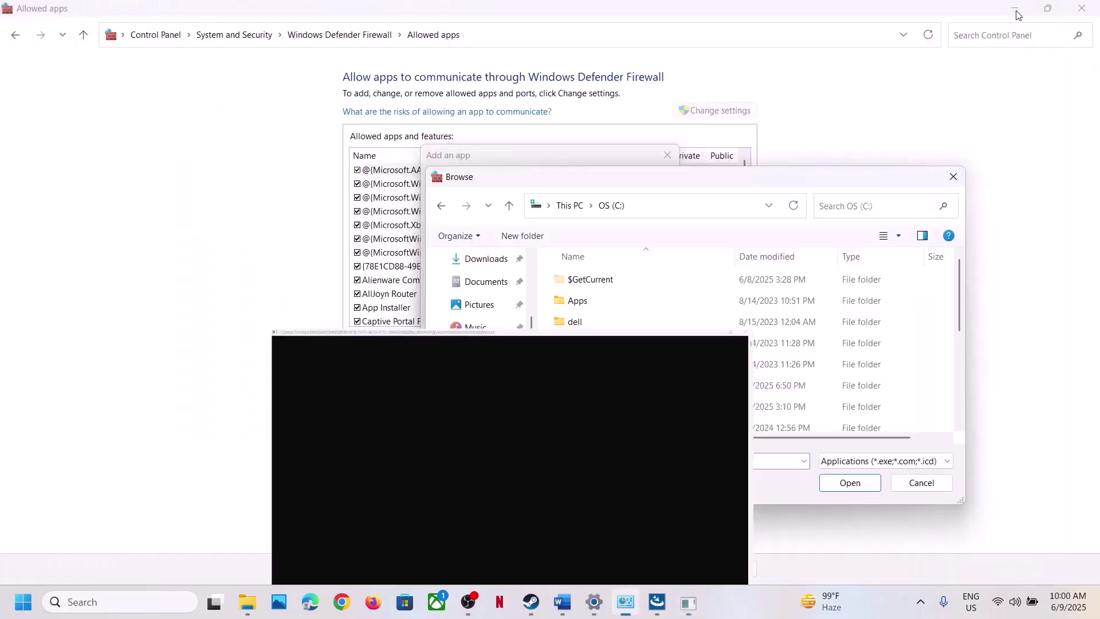
scroll(628, 356, down, 2)
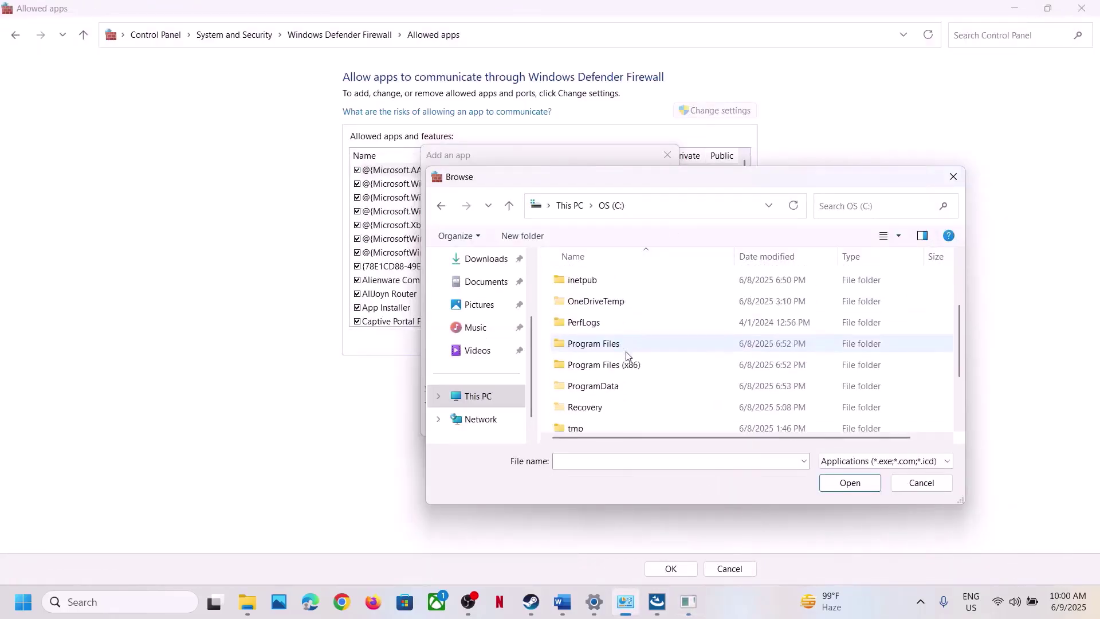
double_click(616, 365)
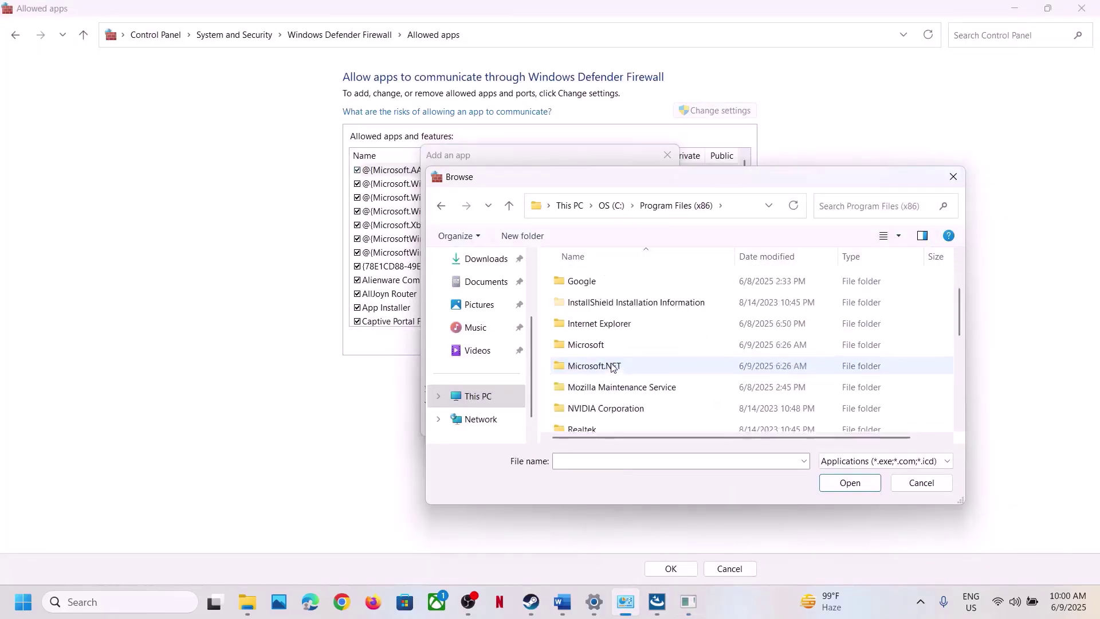
scroll(613, 364, down, 1)
double_click(592, 375)
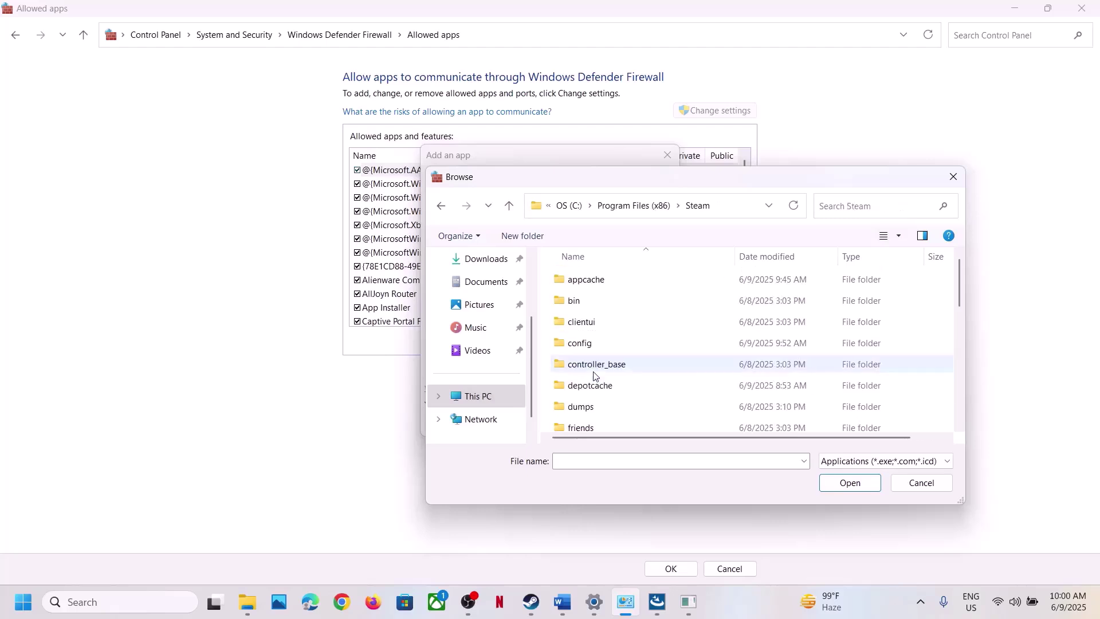
Try to add the LOP application from steamapps\common\Lies of P to the apps allowed through the firewall
scroll(594, 376, down, 2)
scroll(599, 362, down, 1)
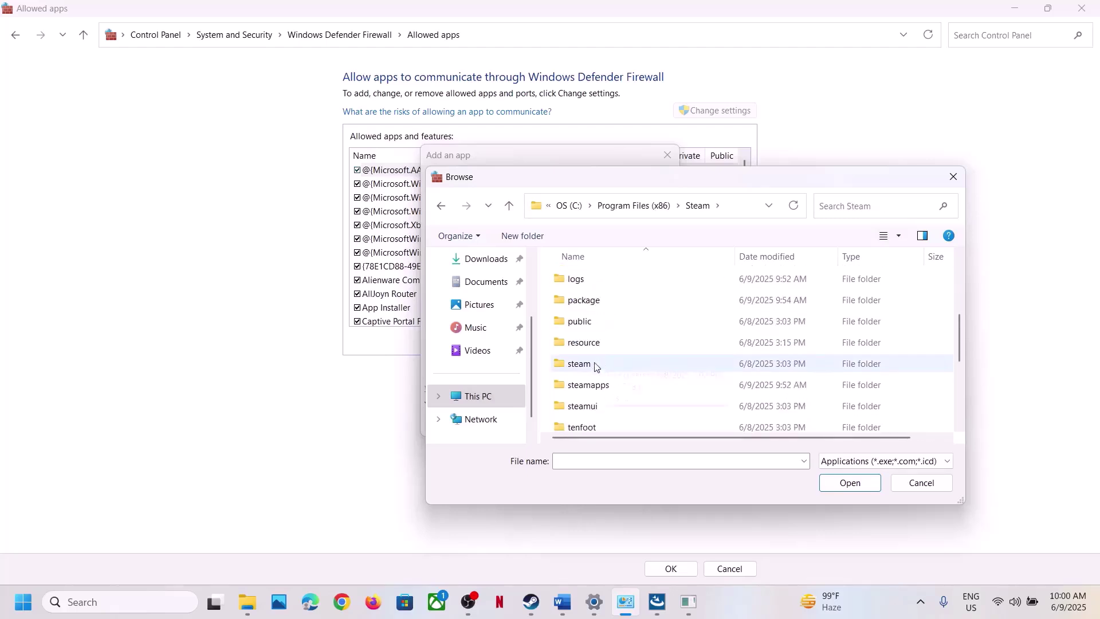
double_click(589, 386)
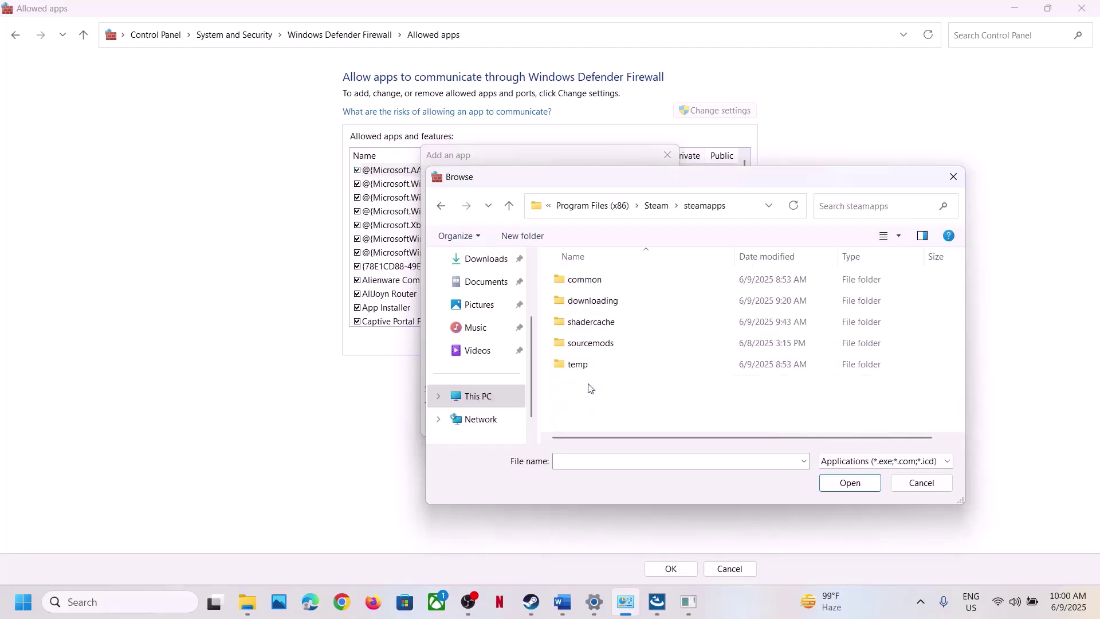
double_click(594, 286)
double_click(612, 282)
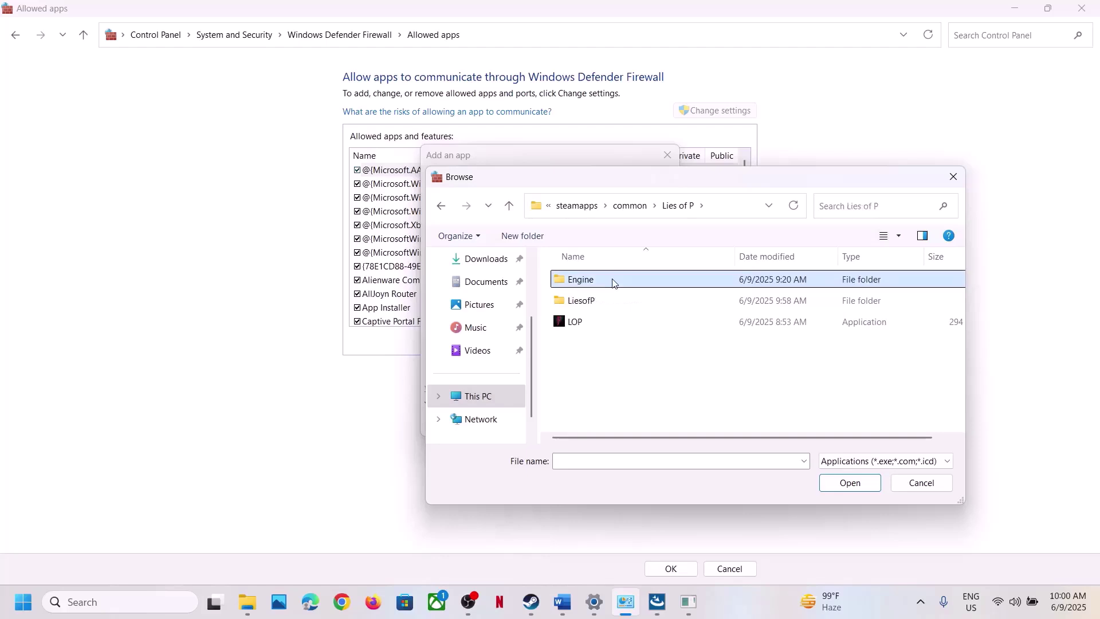
click(579, 323)
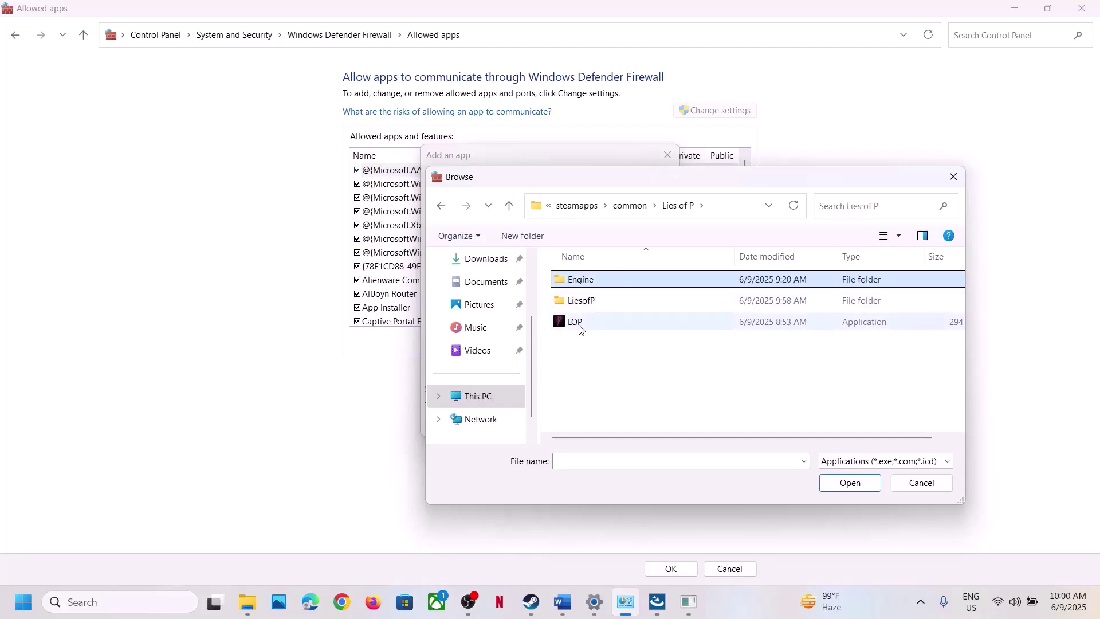
click(836, 489)
click(584, 423)
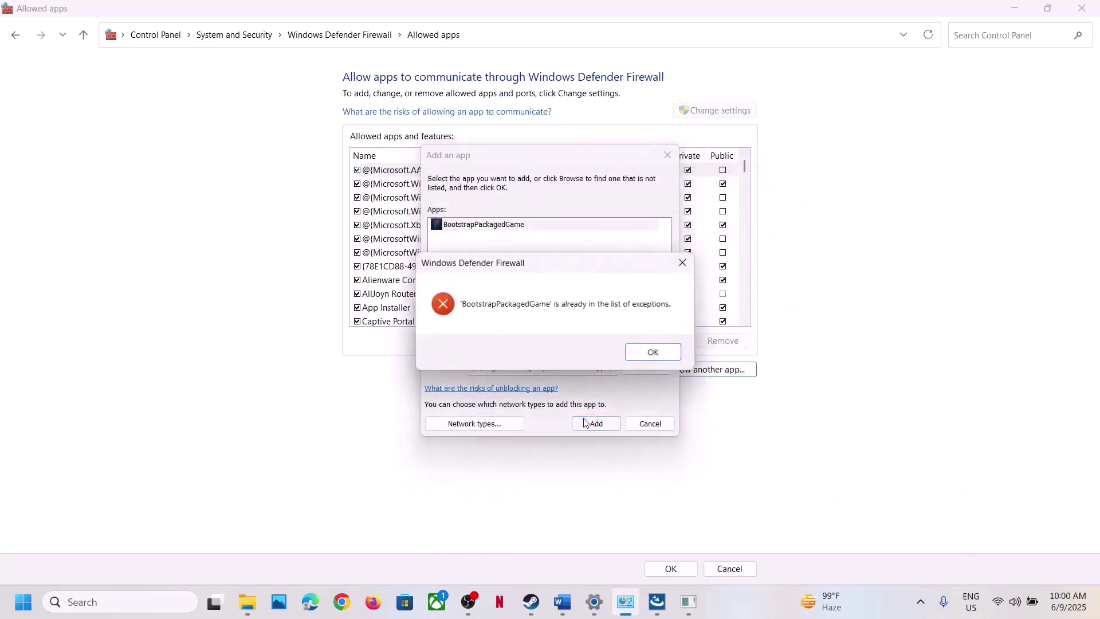
click(653, 351)
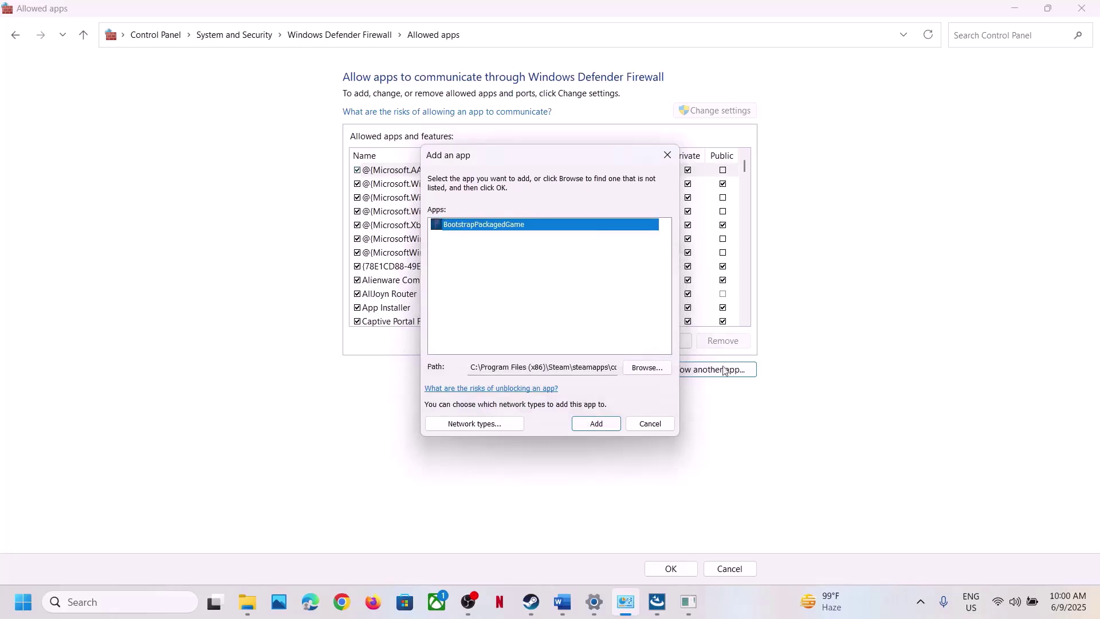
Add LOP-Win64-Shipping from LiesofP\Binaries\Win64 to the apps allowed through the firewall
click(661, 373)
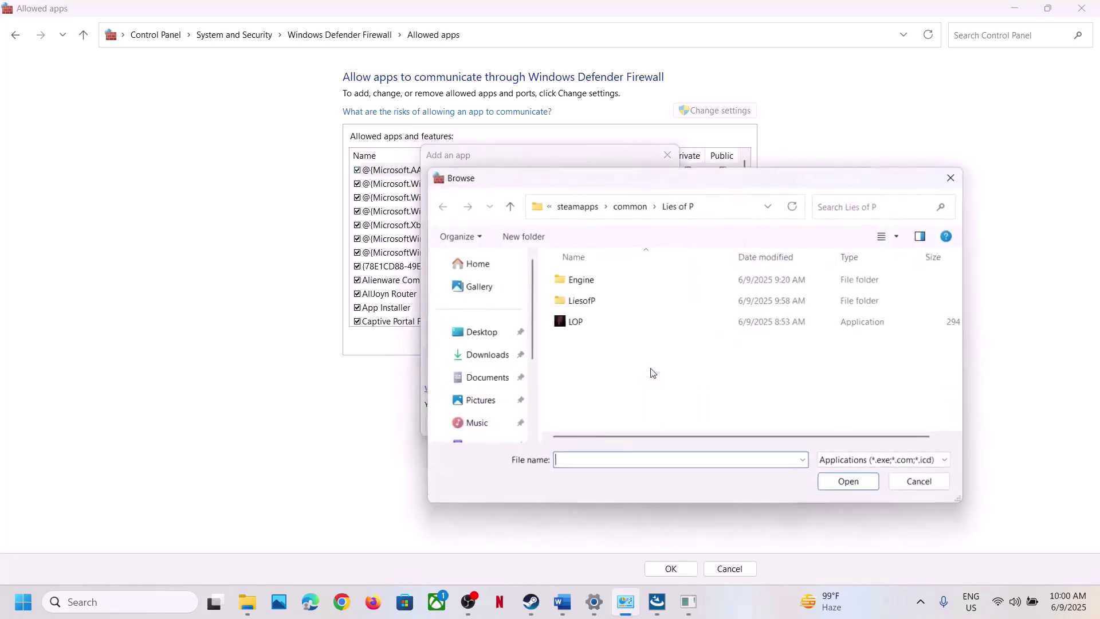
click(617, 308)
double_click(617, 308)
click(593, 279)
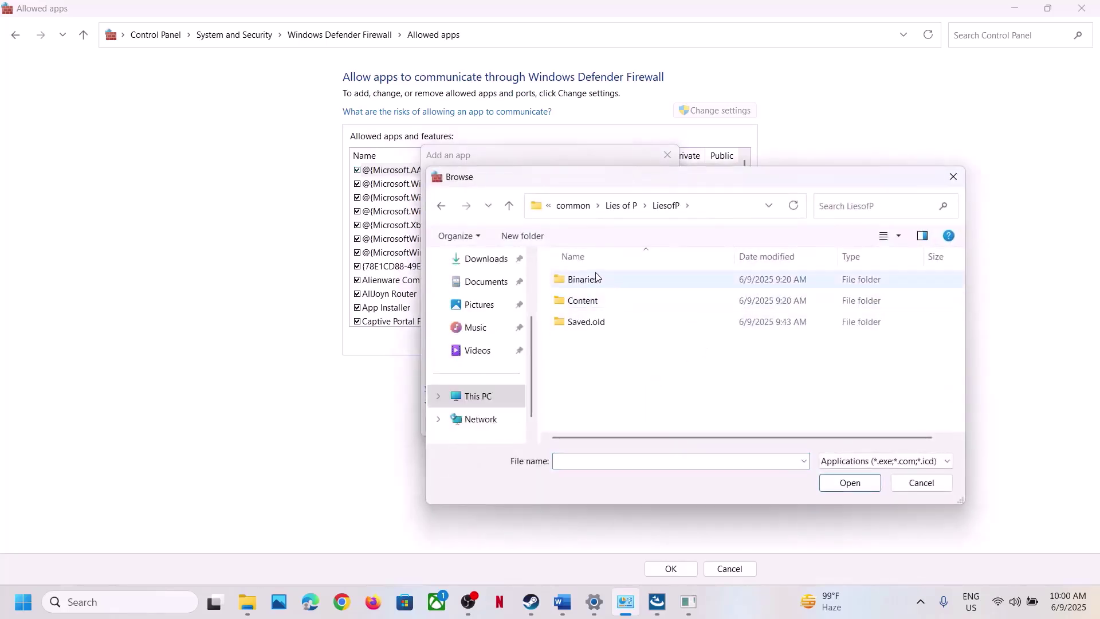
double_click(593, 279)
click(596, 277)
double_click(596, 277)
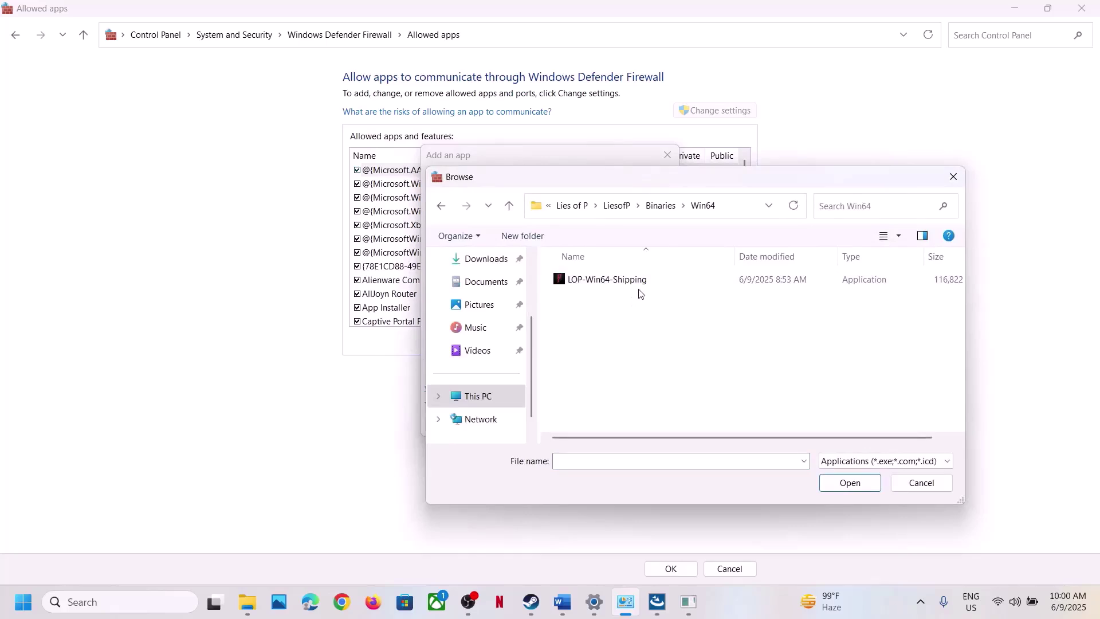
click(633, 286)
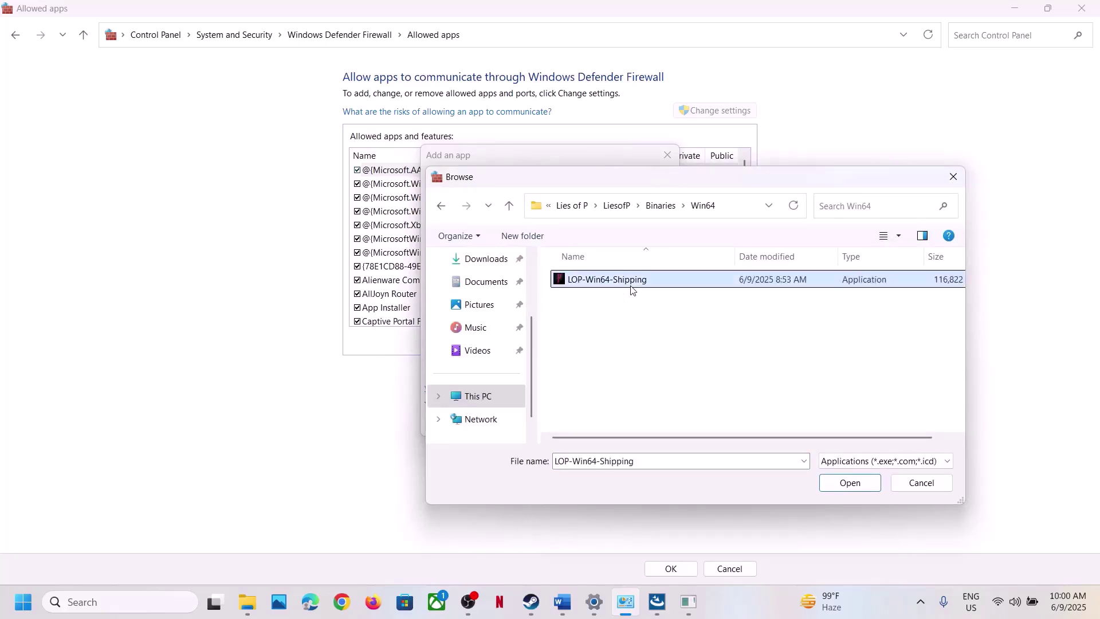
click(848, 482)
click(606, 422)
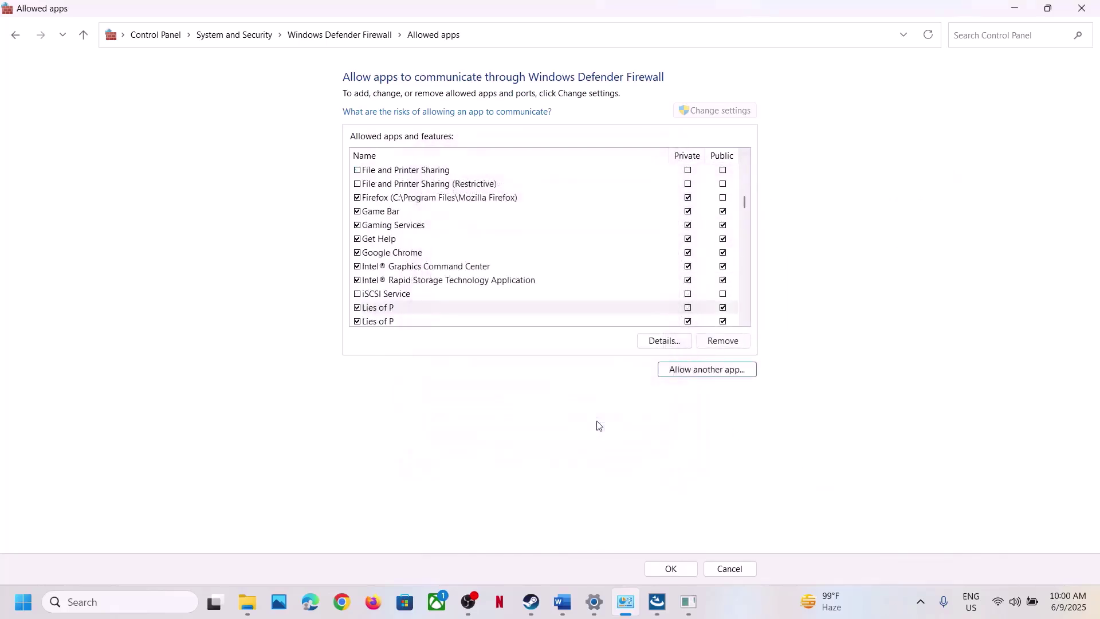
Select the first Lies of P entry in the firewall's allowed apps list and close the open settings windows
click(376, 309)
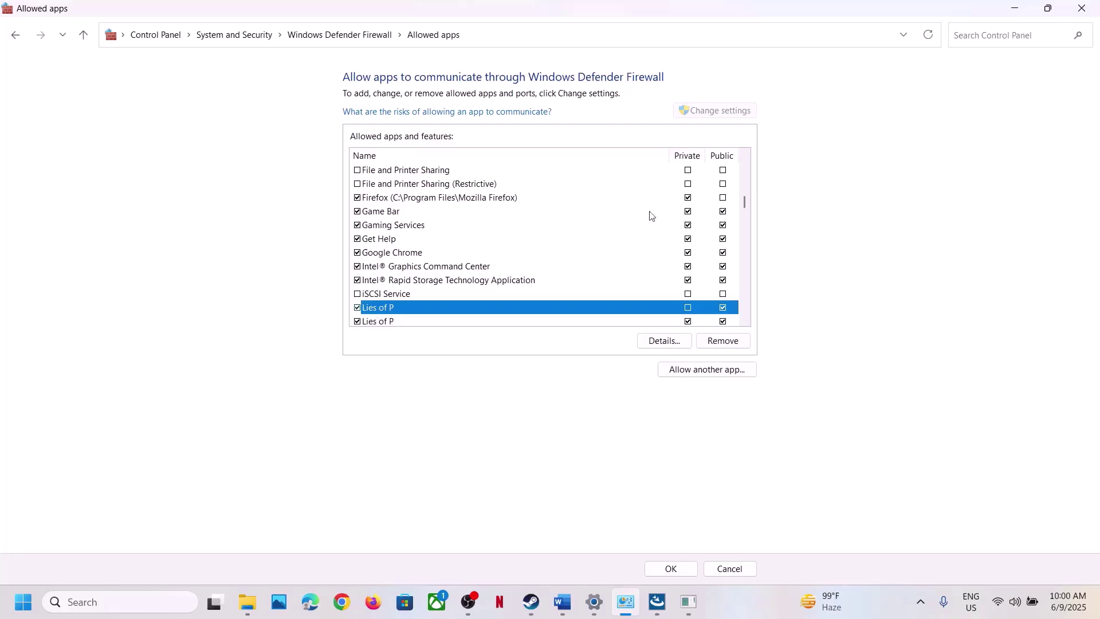
click(1092, 8)
click(1092, 8)
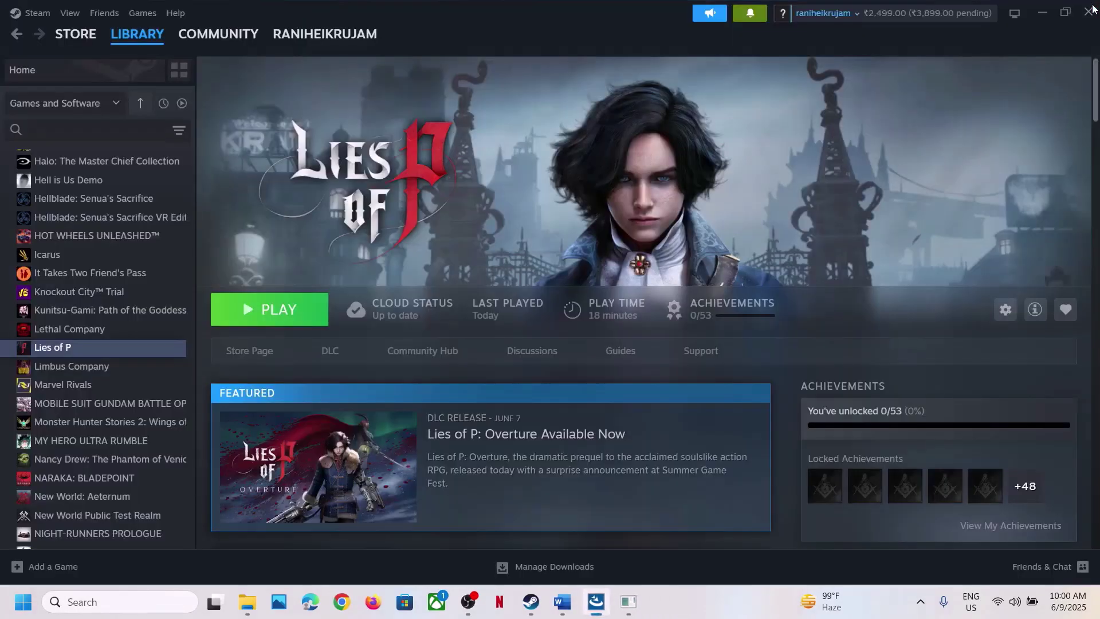
Check Step 8 in the Word guide, and turn off the Steam Overlay for Lies of P in its Steam properties
click(561, 602)
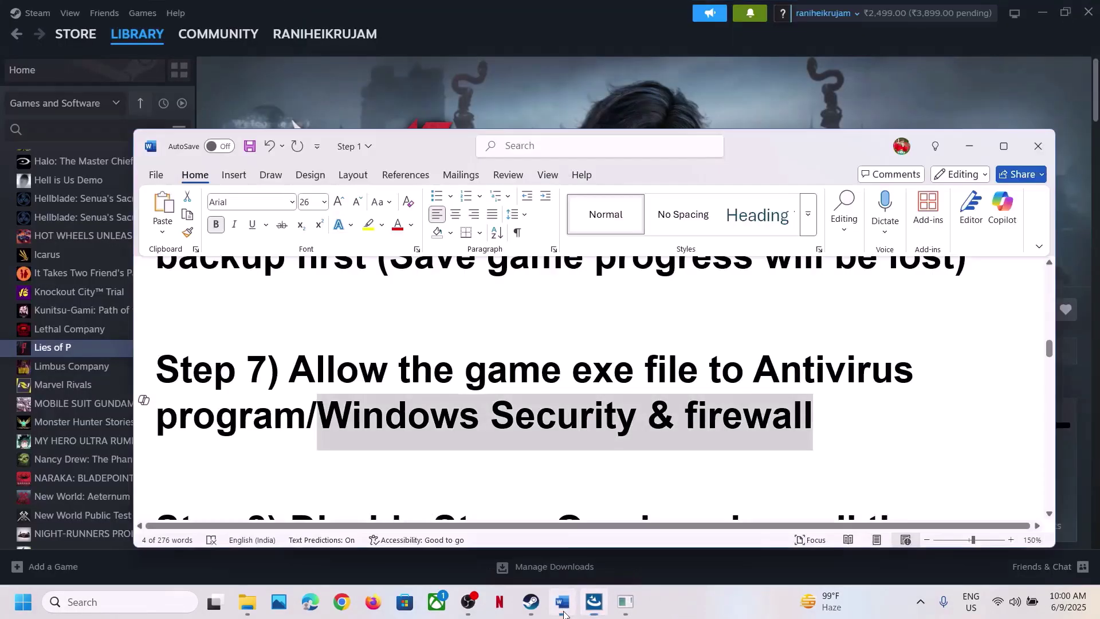
scroll(475, 449, down, 4)
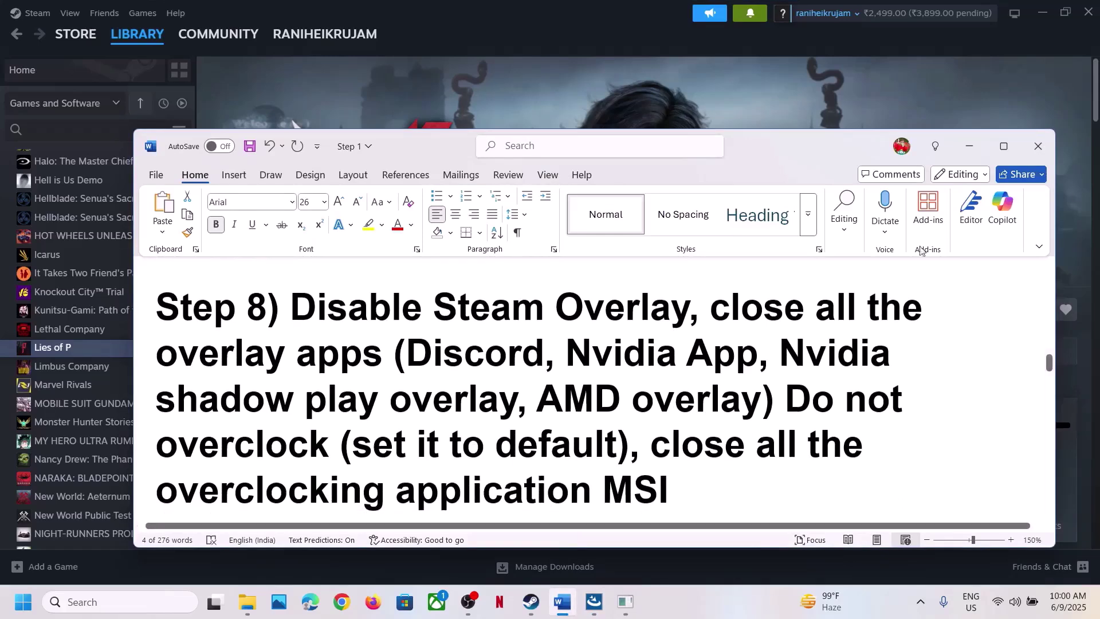
click(545, 123)
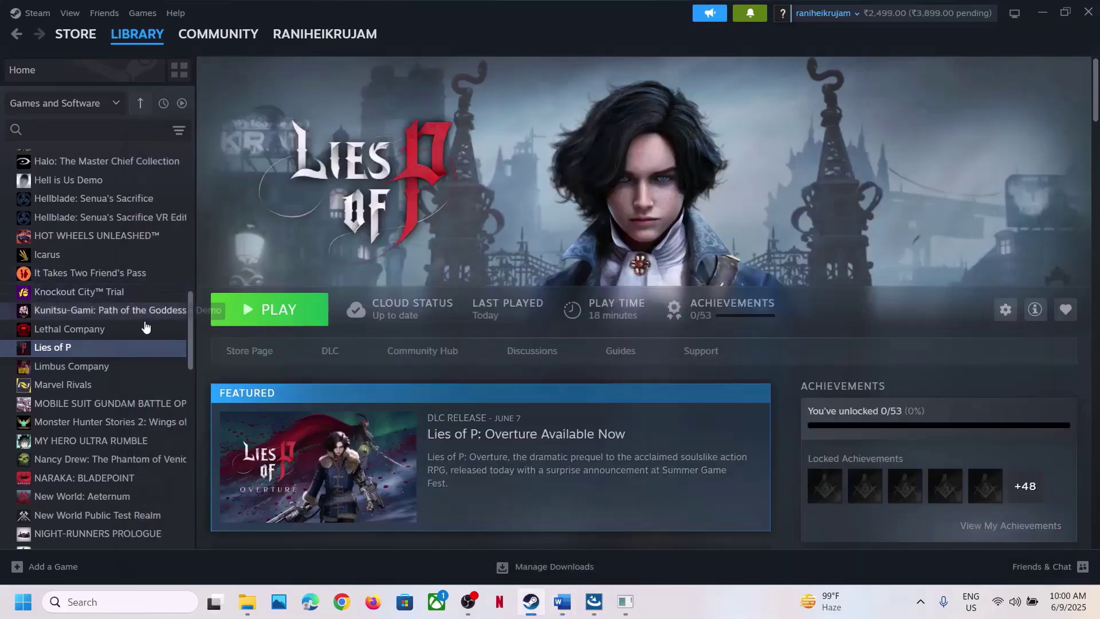
right_click(126, 349)
click(209, 458)
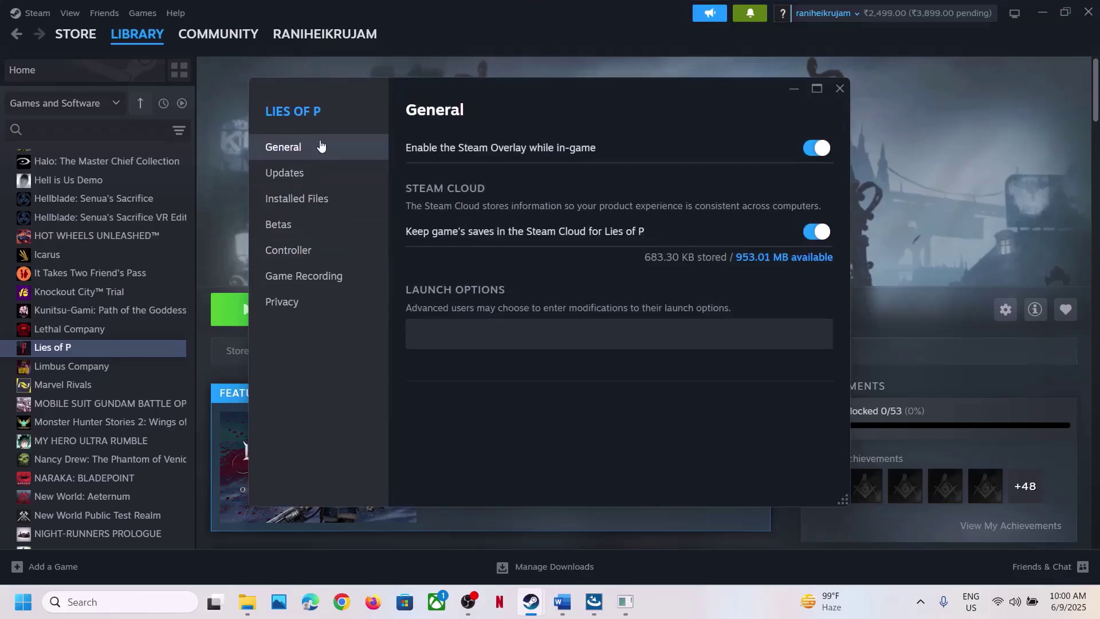
click(816, 148)
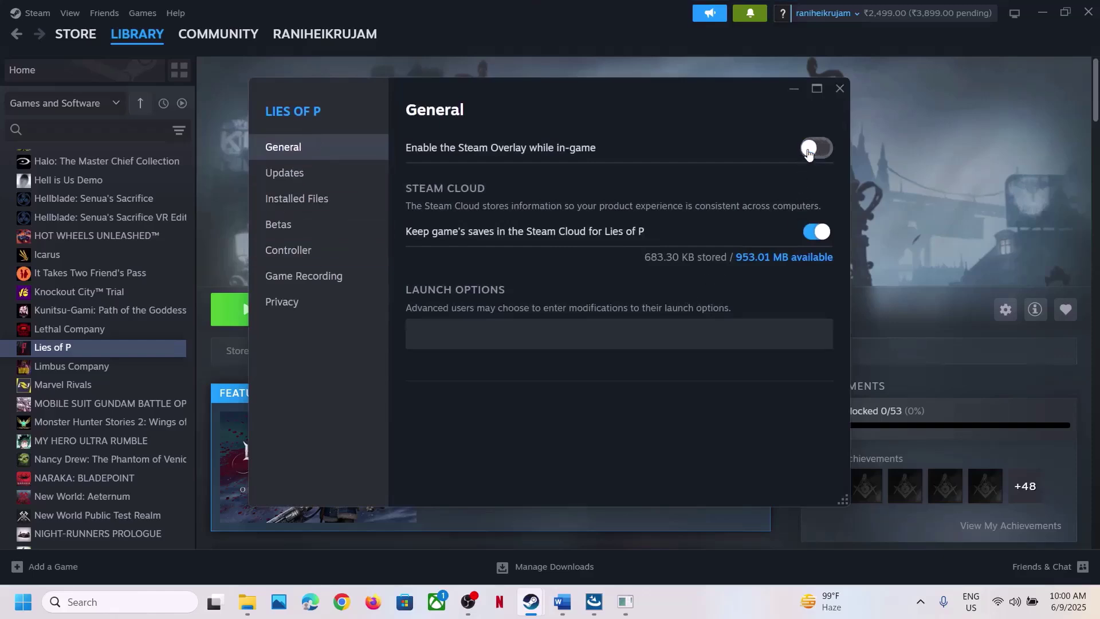
click(830, 93)
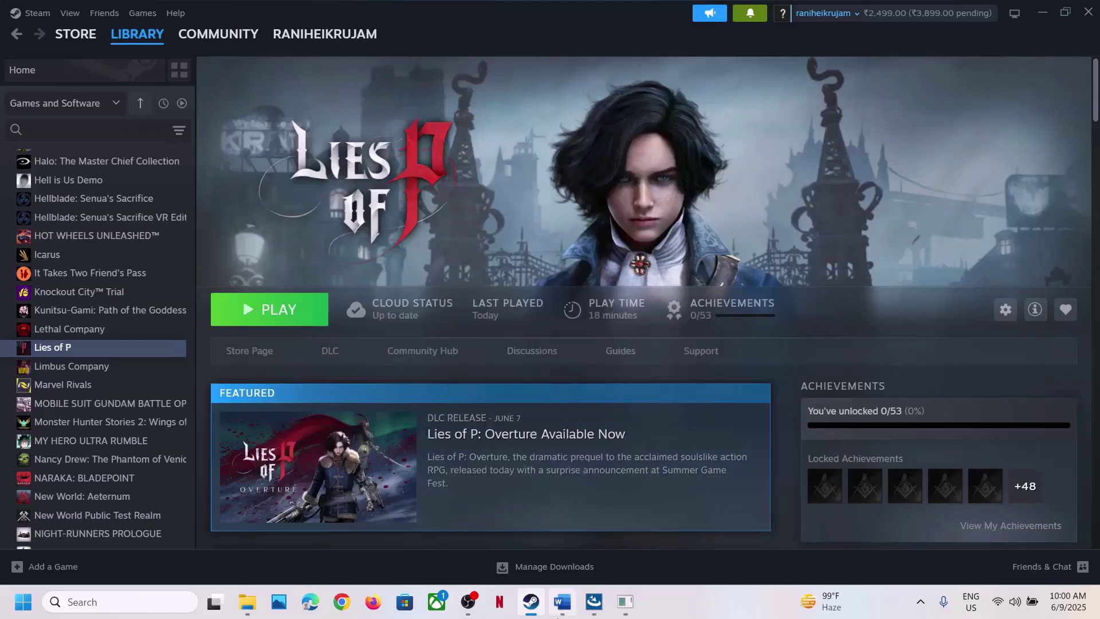
Switch to the Word guide and highlight the Step 8 advice on the Nvidia App and on closing all overclocking applications
click(562, 602)
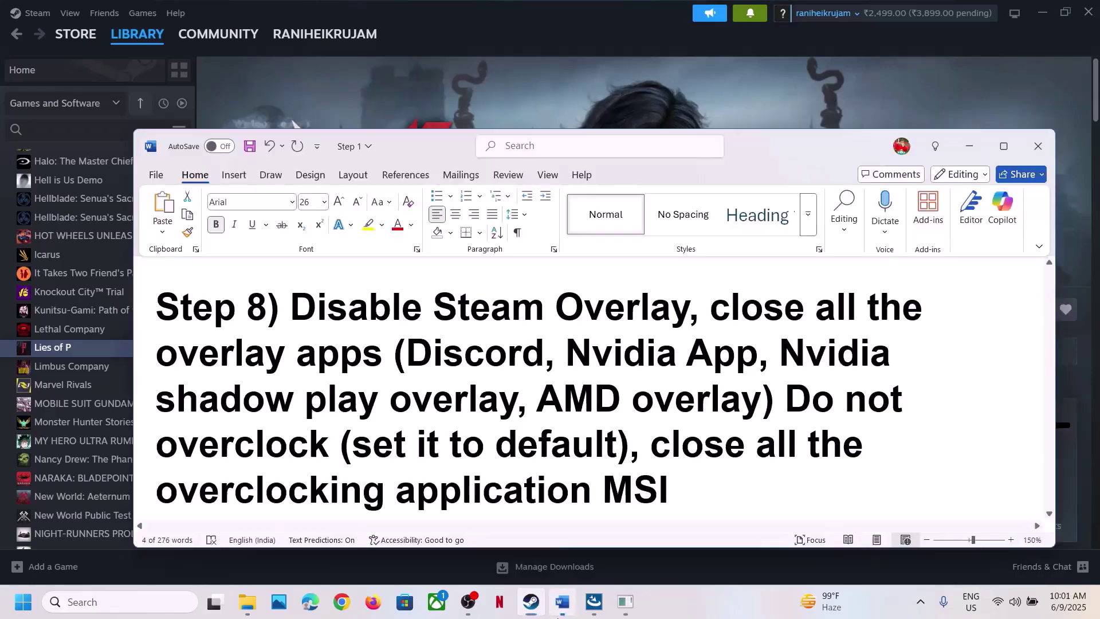
double_click(440, 370)
click(679, 441)
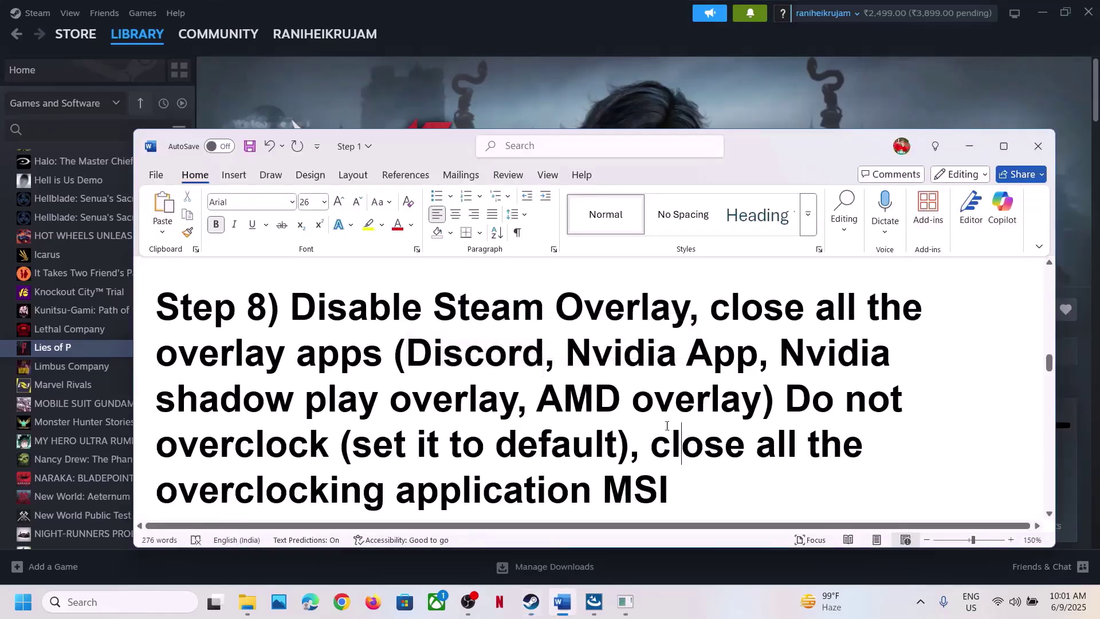
double_click(603, 359)
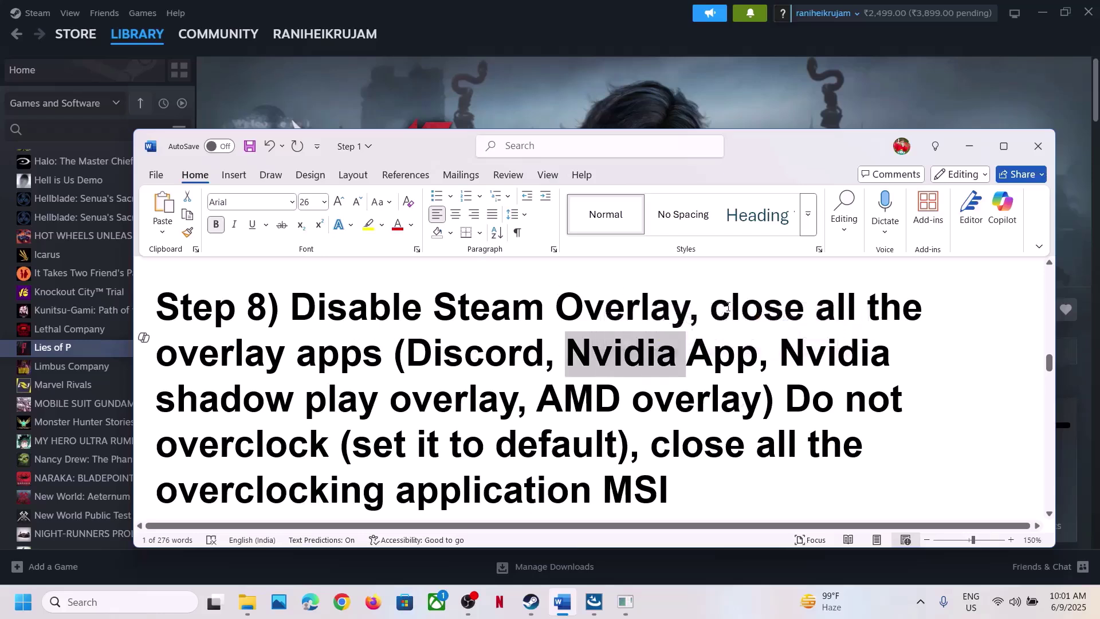
drag(721, 307, 590, 487)
scroll(590, 487, down, 1)
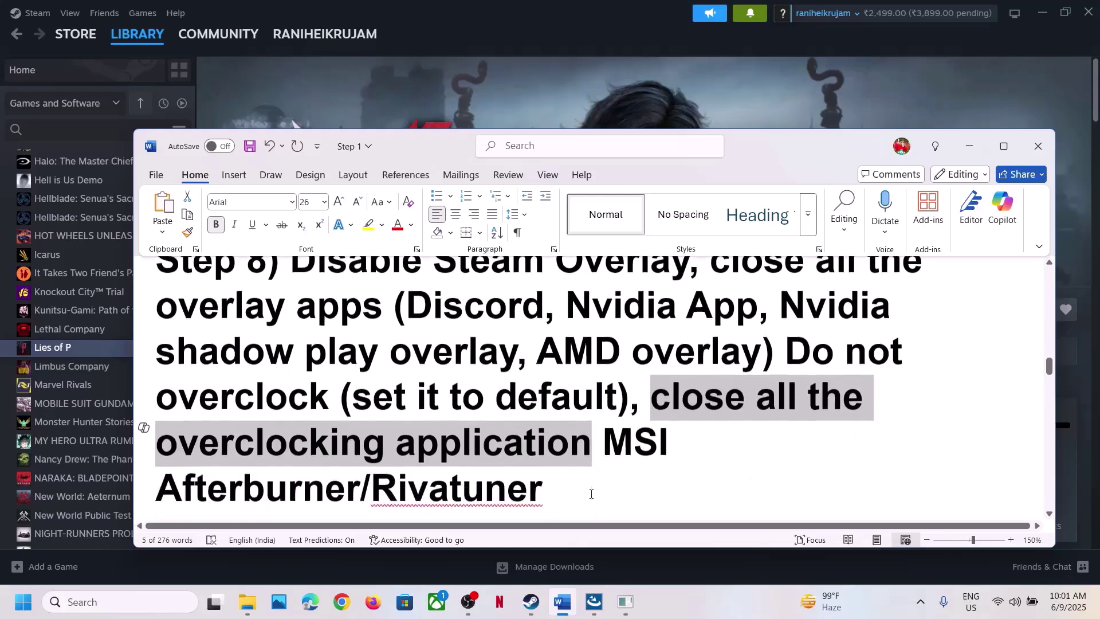
Maximize the Word guide and highlight "close all the overclocking application MSI Afterburner/Rivatuner" in Step 8
click(1003, 147)
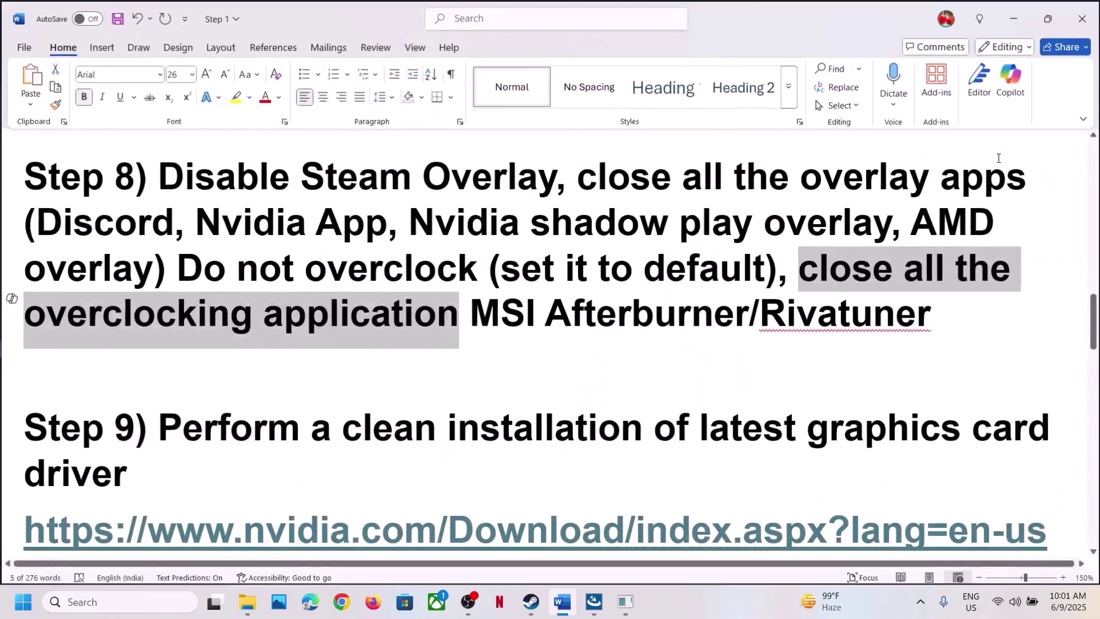
scroll(738, 345, up, 1)
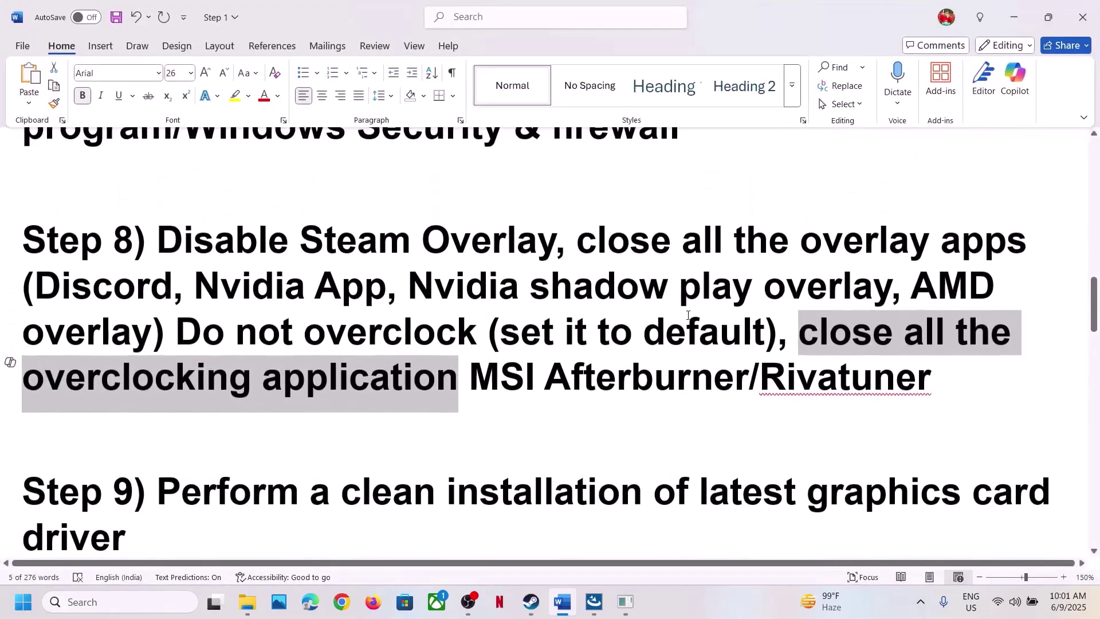
click(716, 381)
drag(802, 325, 931, 379)
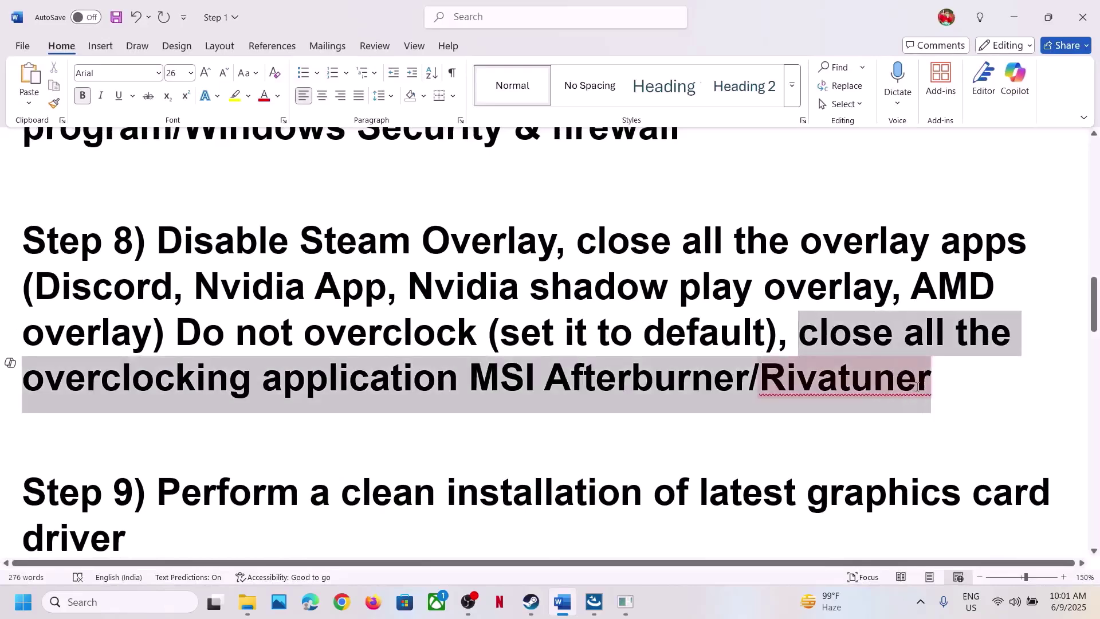
Highlight the Step 9 advice on a clean graphics driver installation and the NVIDIA and AMD links in the Word guide
scroll(434, 422, down, 3)
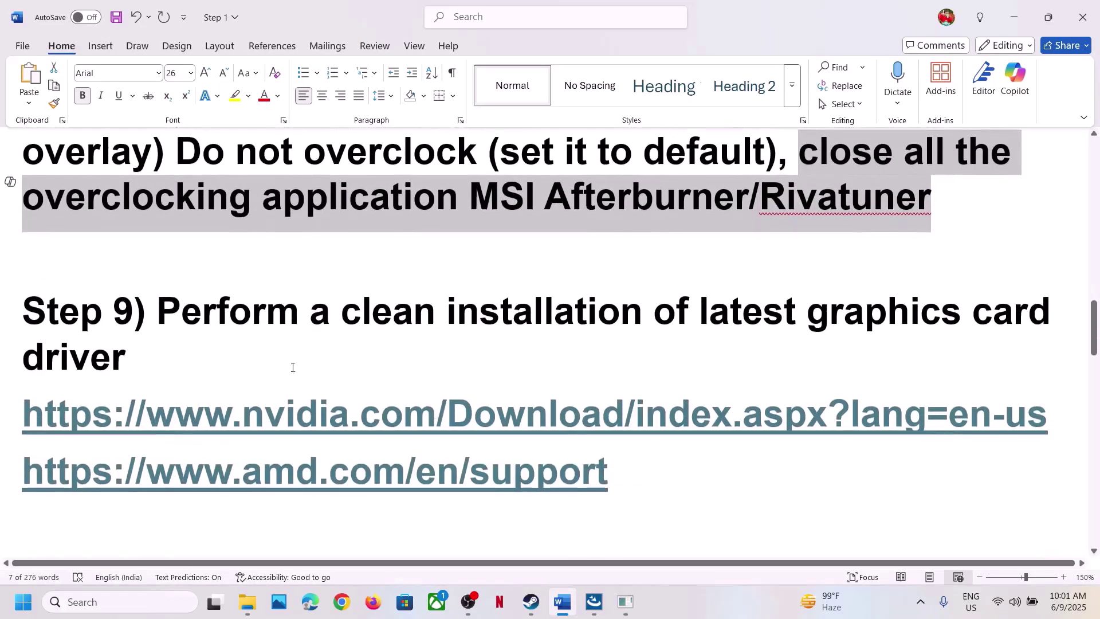
drag(215, 324, 968, 322)
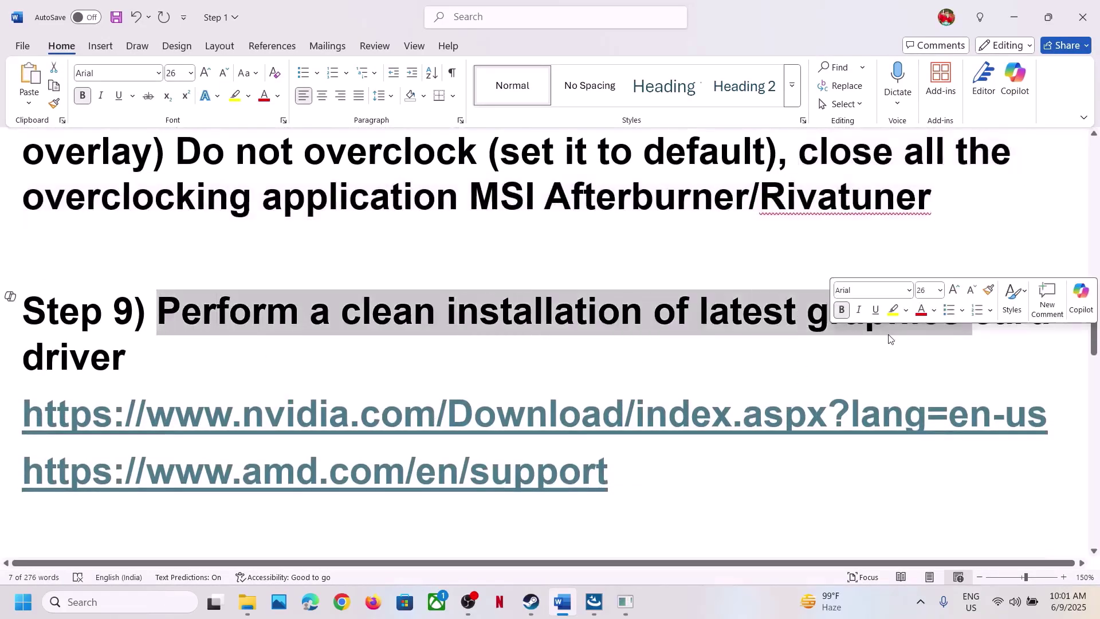
drag(348, 414, 658, 432)
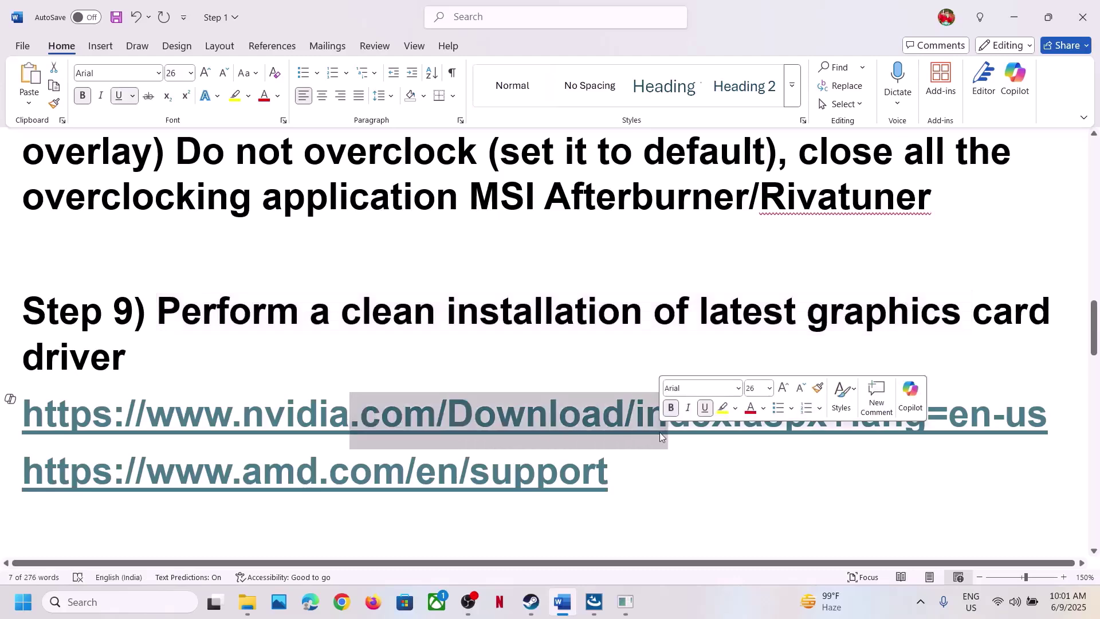
click(296, 471)
triple_click(405, 482)
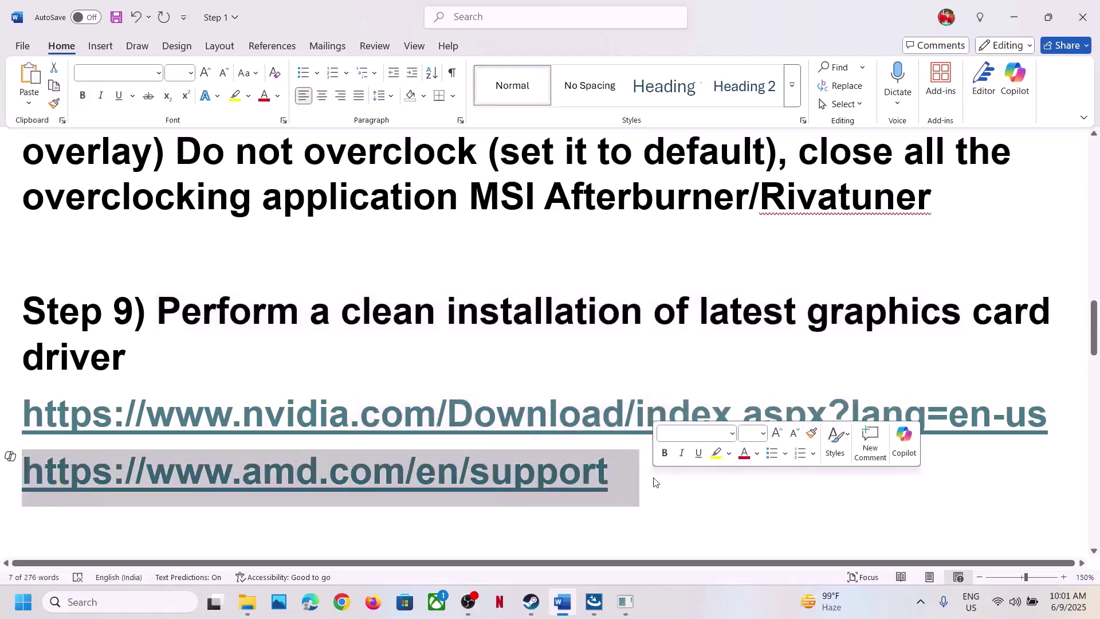
On NVIDIA's driver page, choose Windows 11 as the operating system and find drivers for the GeForce RTX 3050 Laptop GPU
click(757, 602)
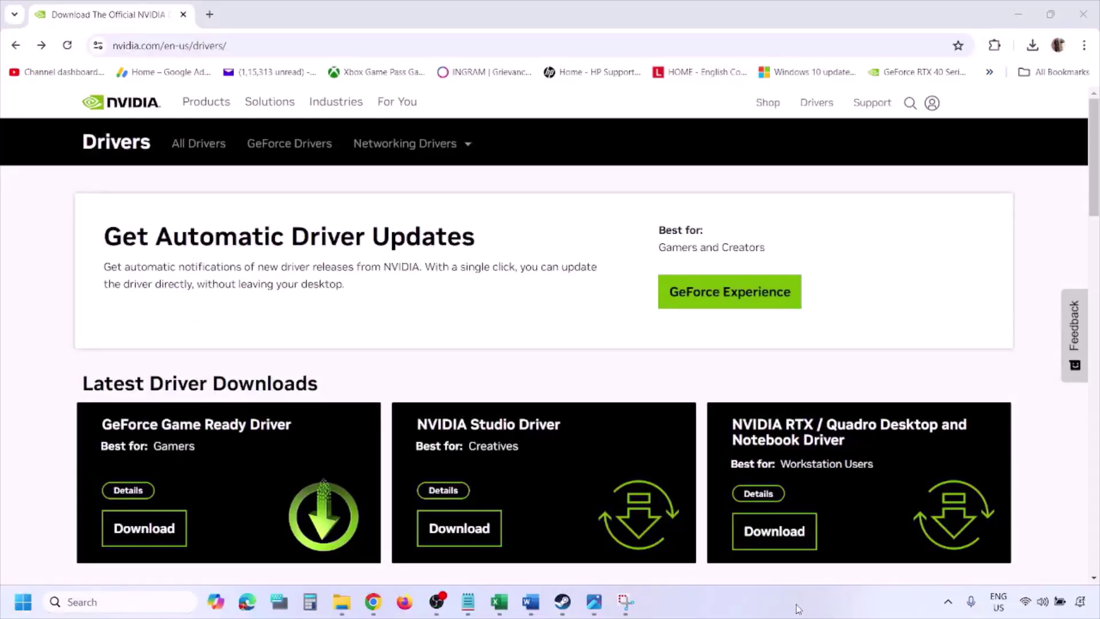
scroll(257, 351, down, 8)
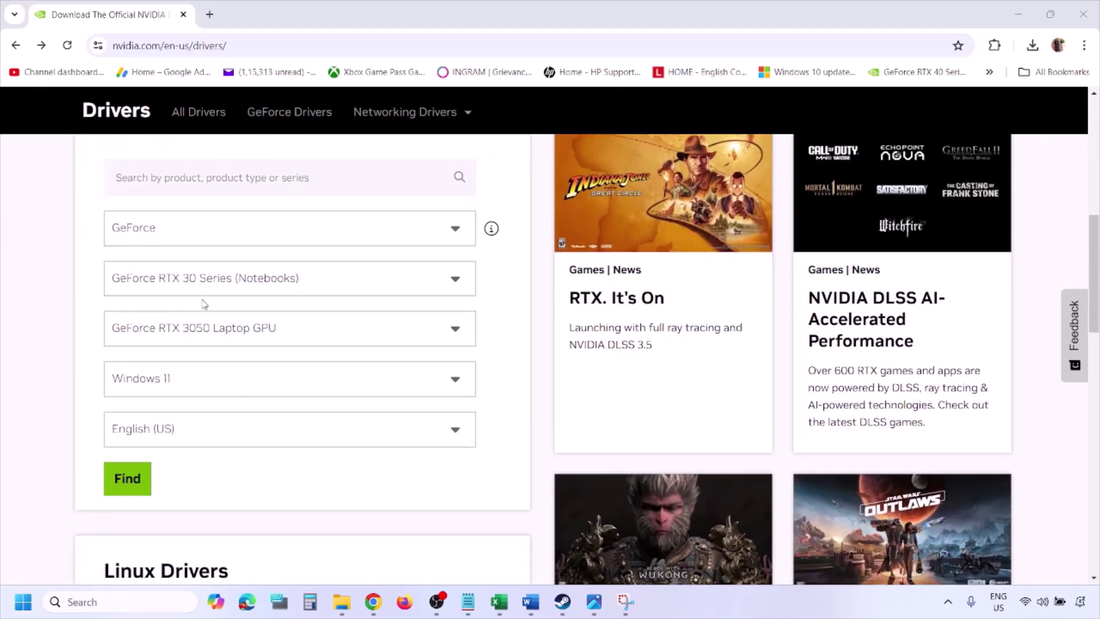
click(182, 384)
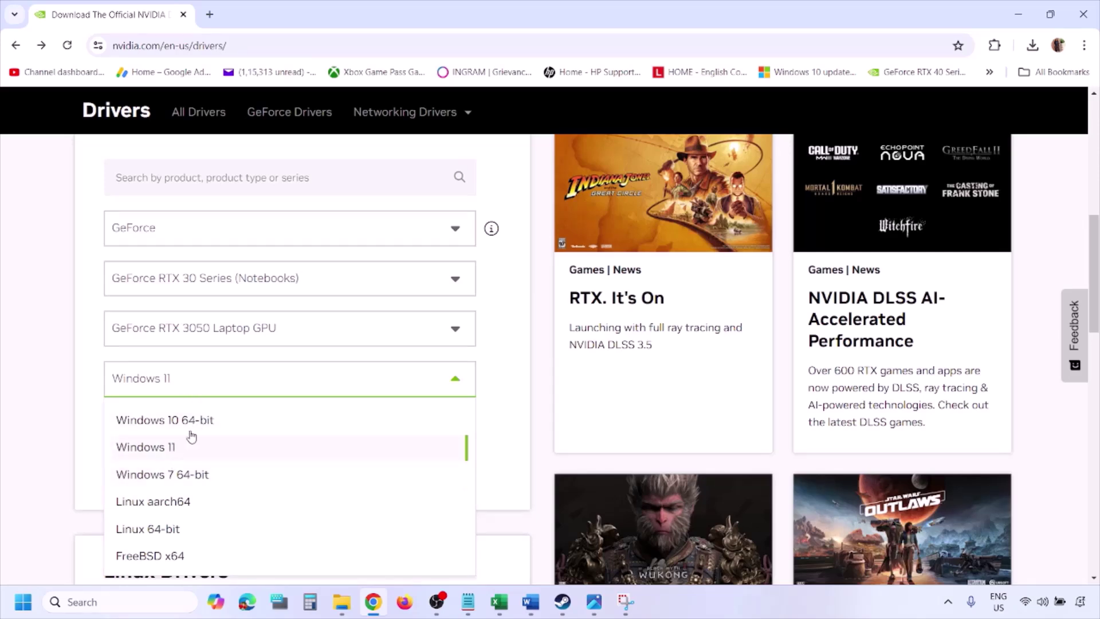
click(160, 448)
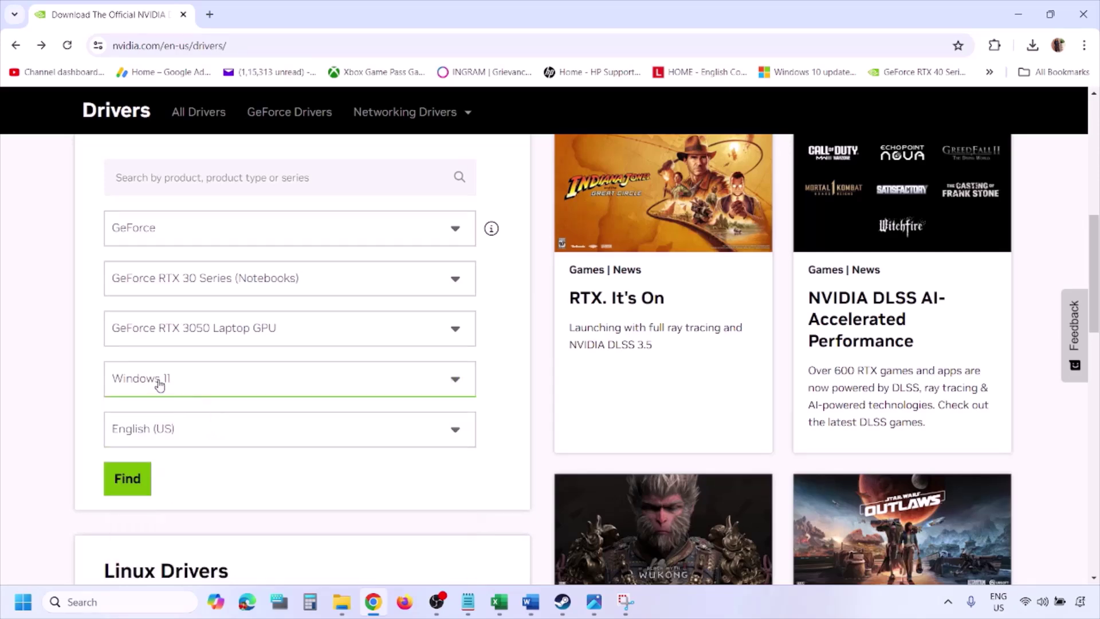
click(131, 483)
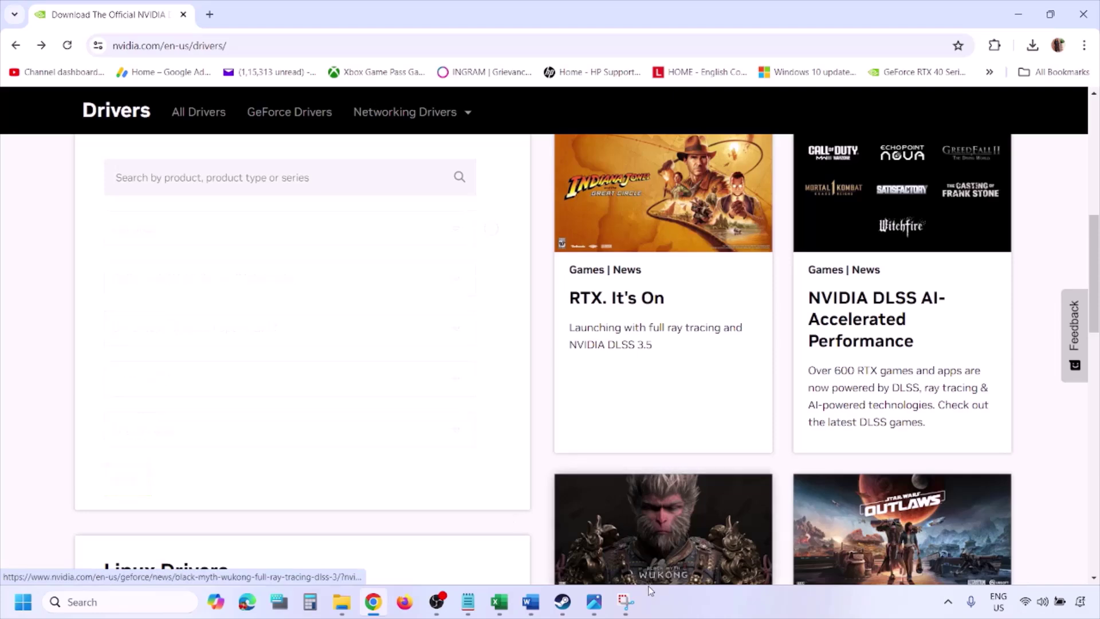
Switch to Photos and review images 1.png to 5.png on downloading the Game Ready Driver and performing a custom clean installation
click(594, 602)
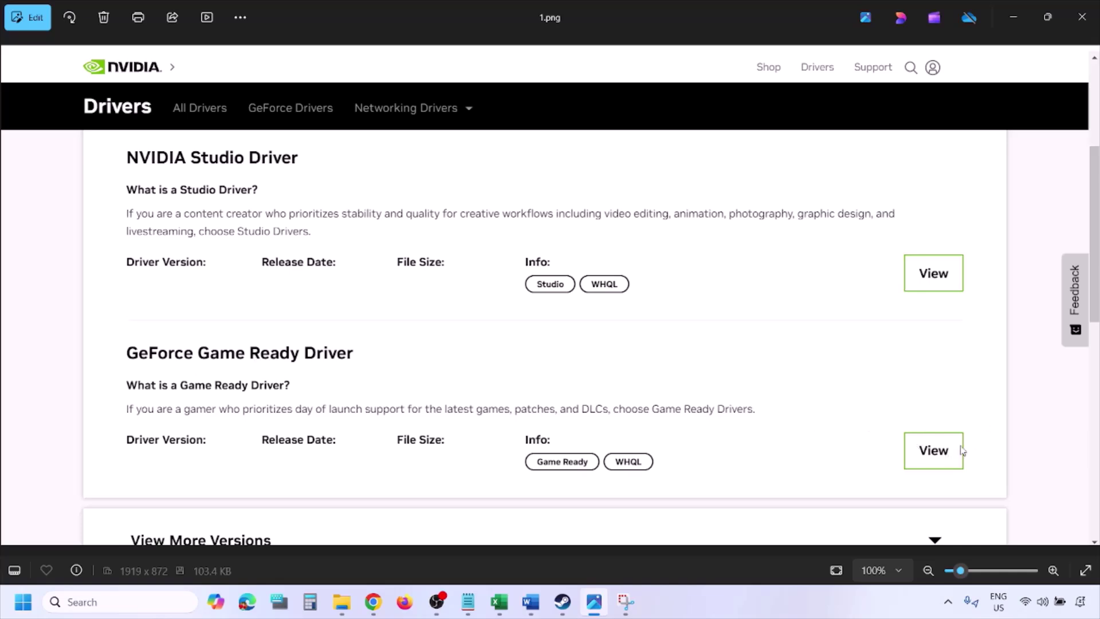
key(Right)
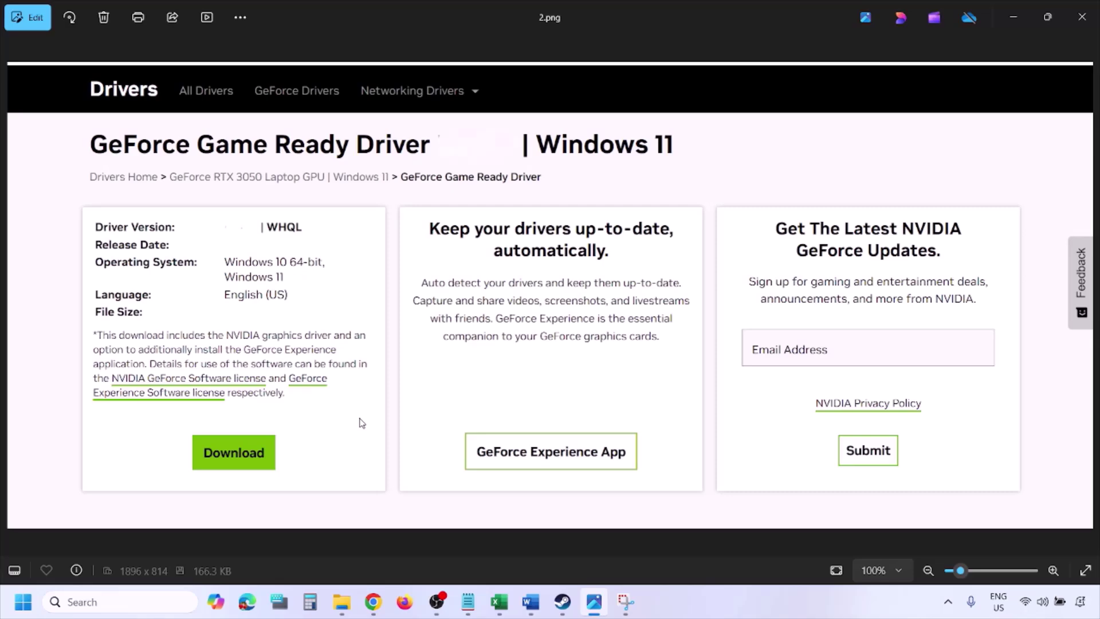
key(Right)
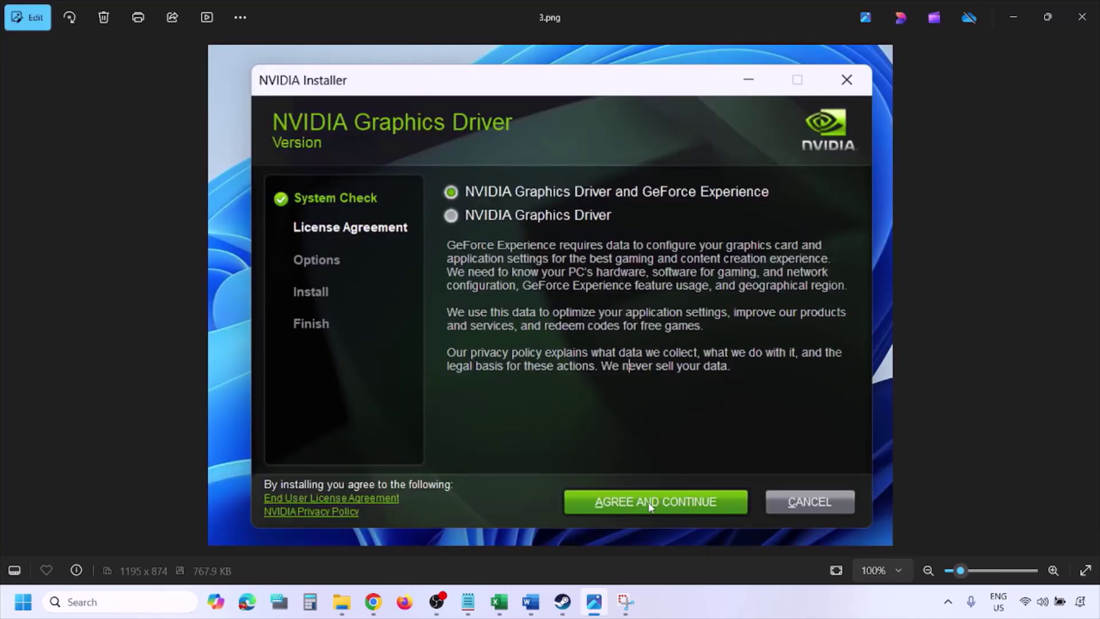
key(Right)
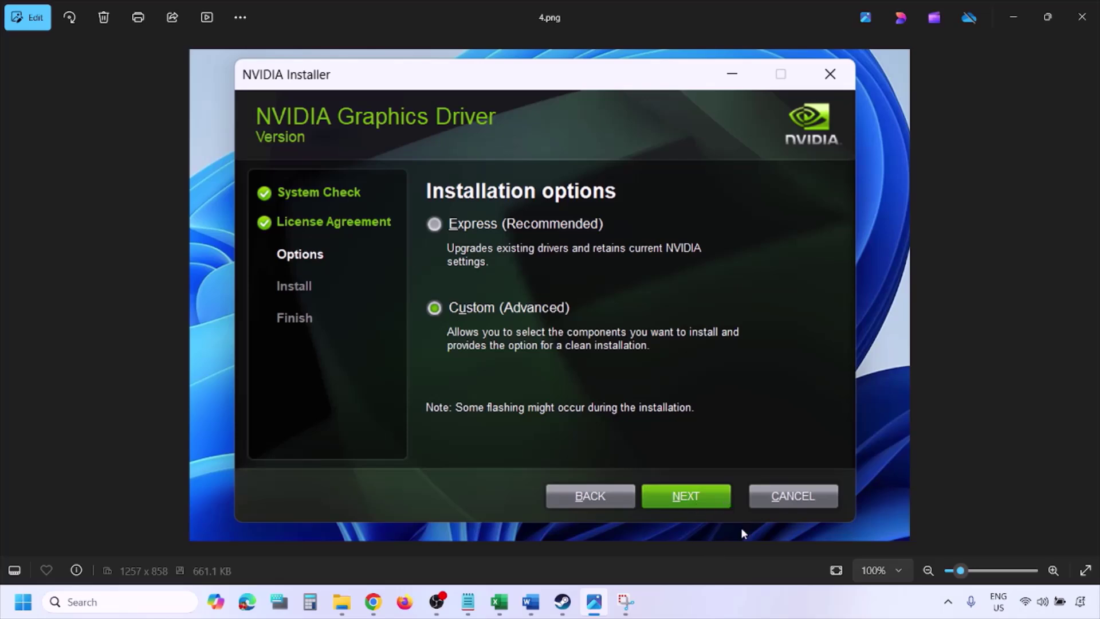
key(Right)
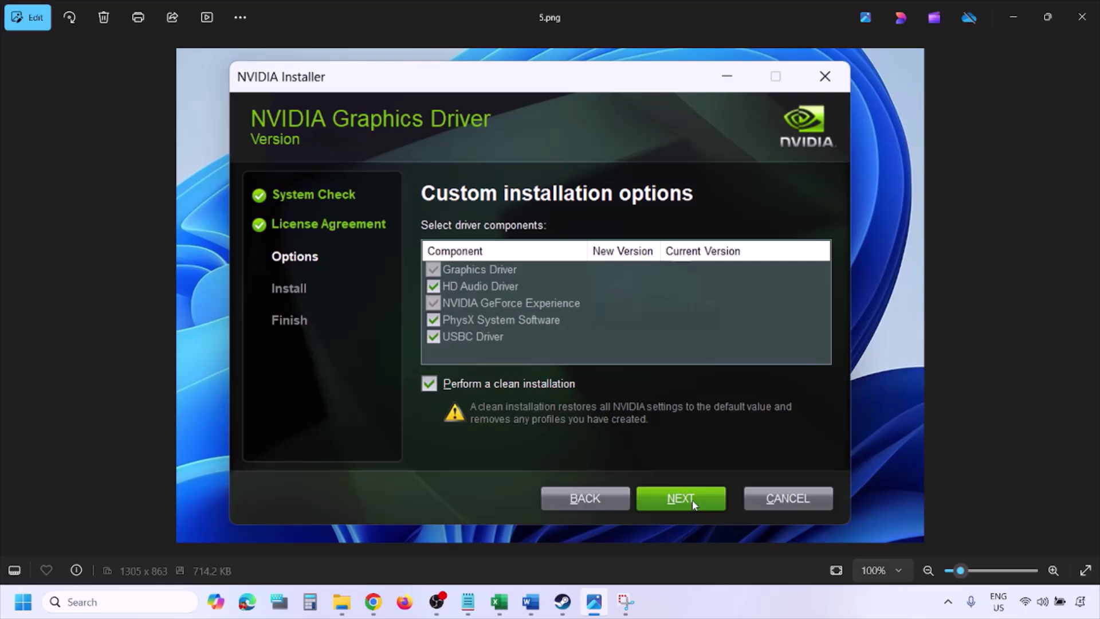
Restart the computer after reviewing the graphics driver installation
click(23, 602)
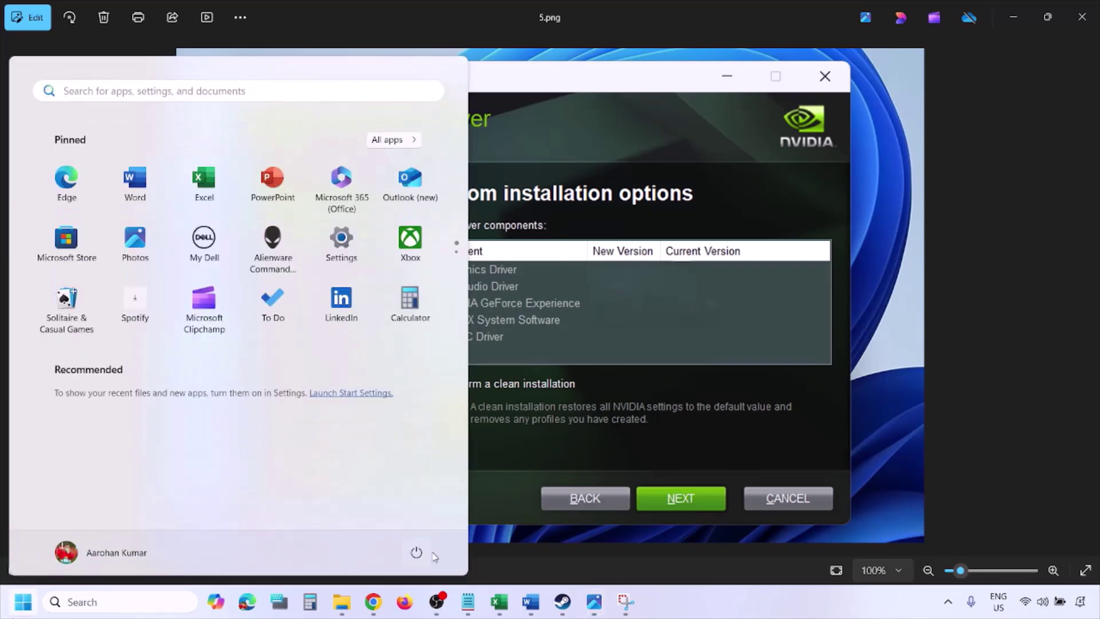
click(417, 554)
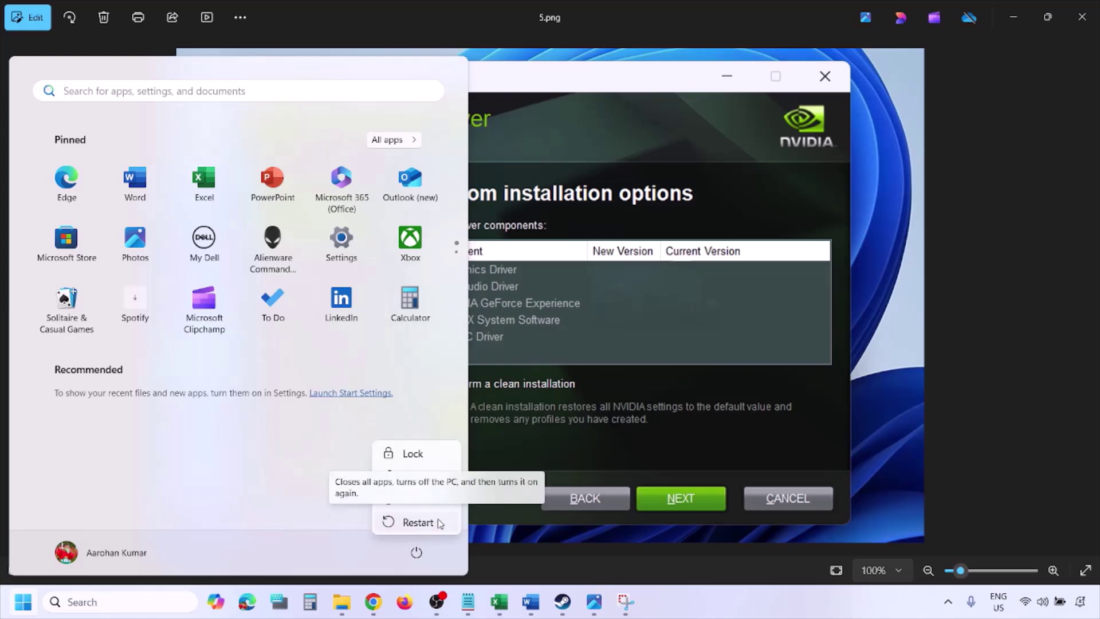
click(417, 522)
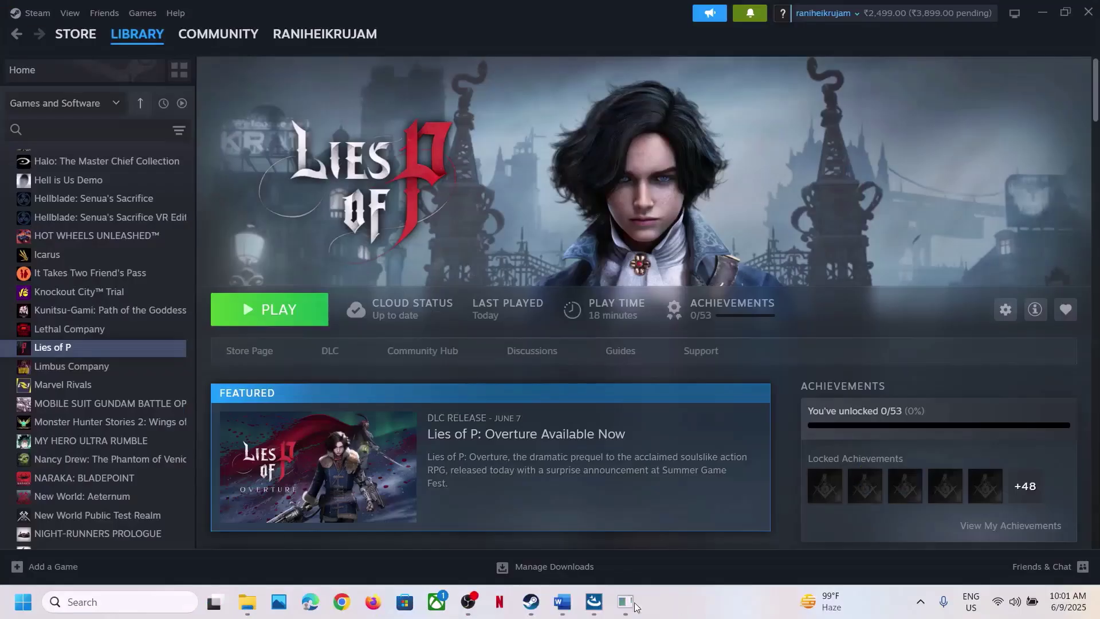
Switch to the Word guide and highlight "latest Nvidia Hotfix driver" in Step 10
click(562, 601)
scroll(451, 408, down, 2)
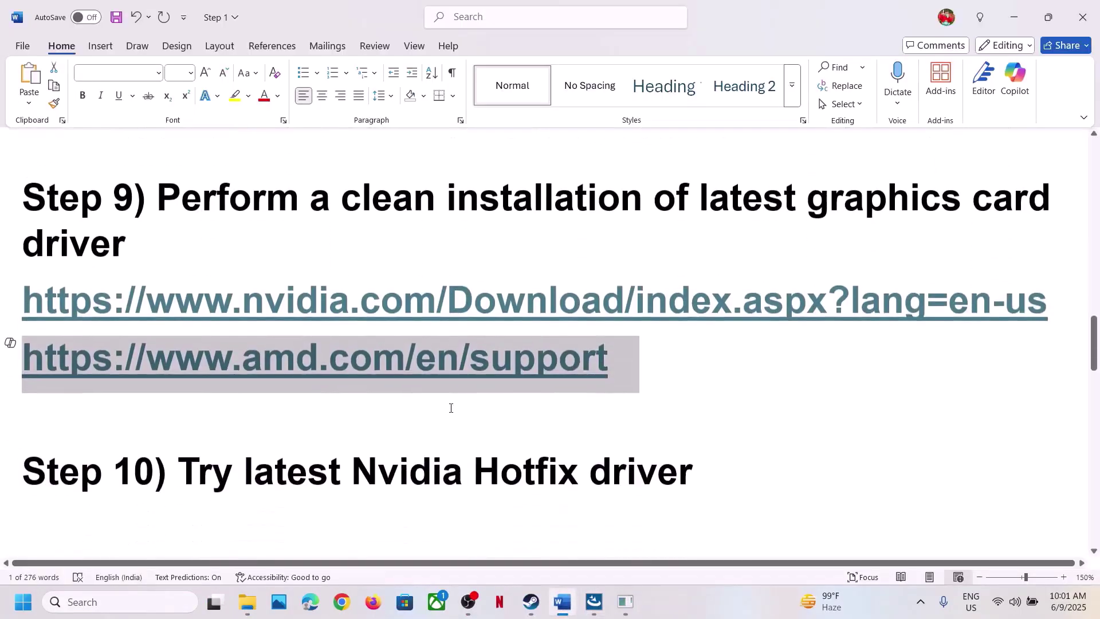
scroll(450, 408, down, 1)
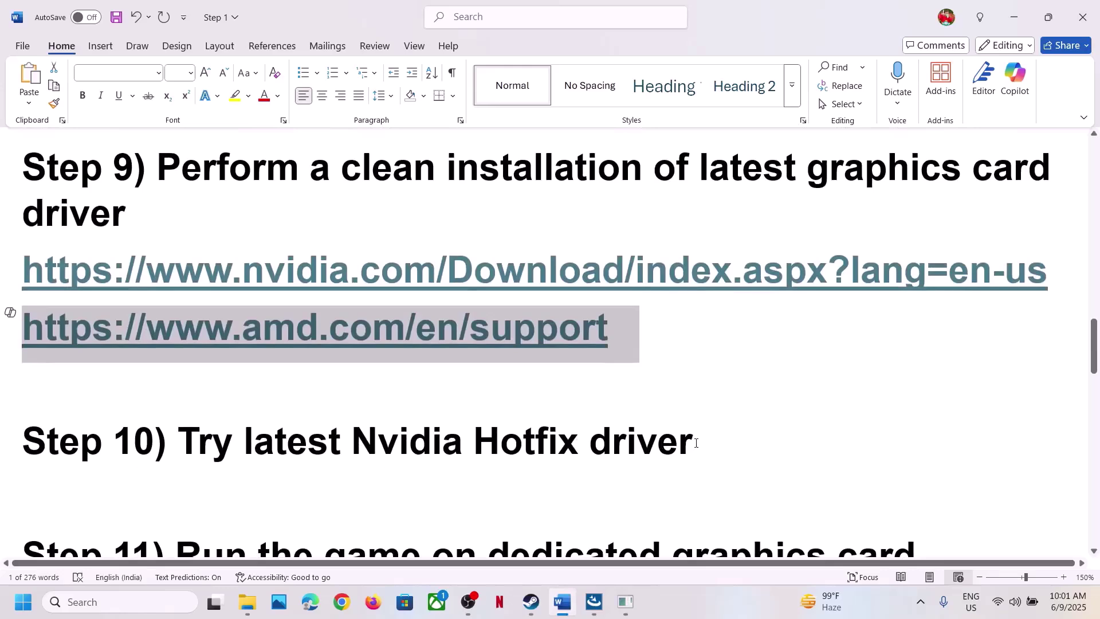
drag(696, 443, 269, 441)
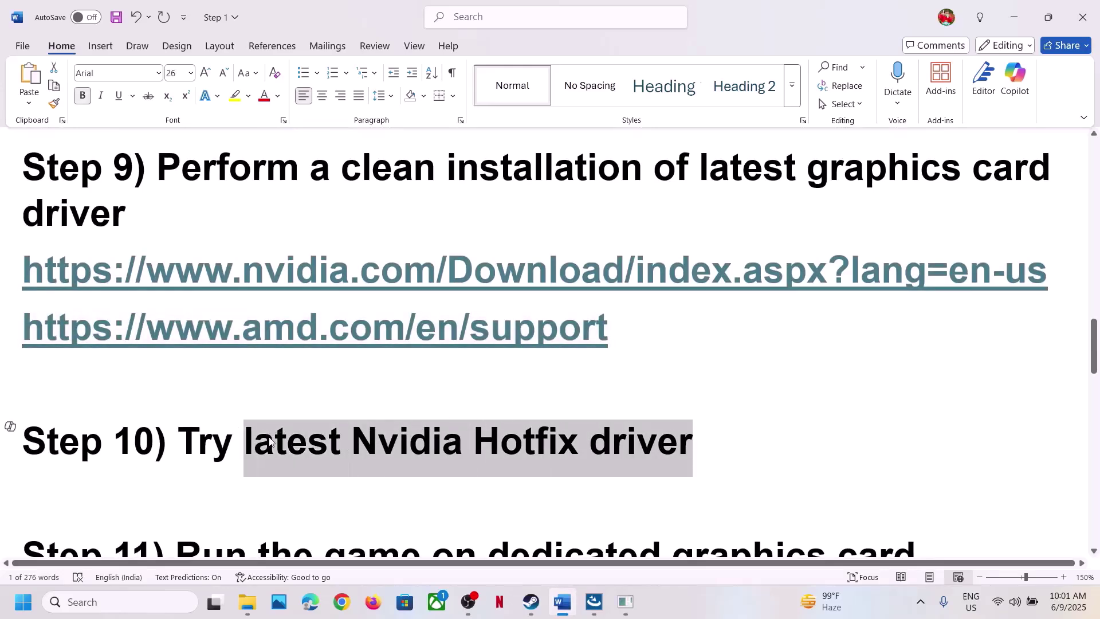
Copy "latest Nvidia Hotfix driver" from the Word guide and search Google for it in Chrome
click(340, 608)
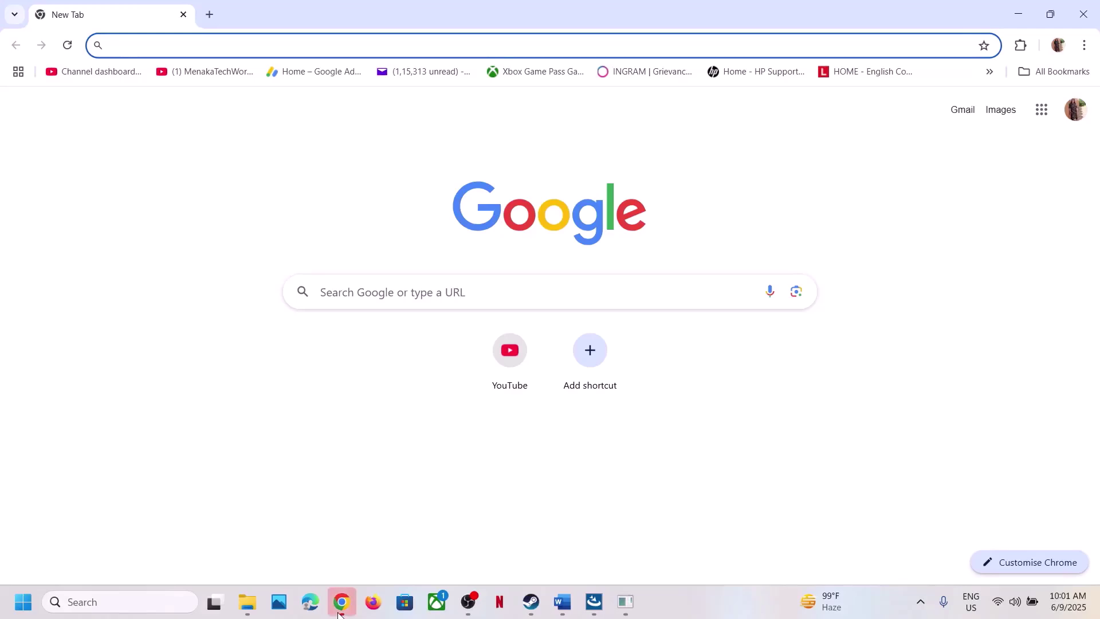
click(340, 604)
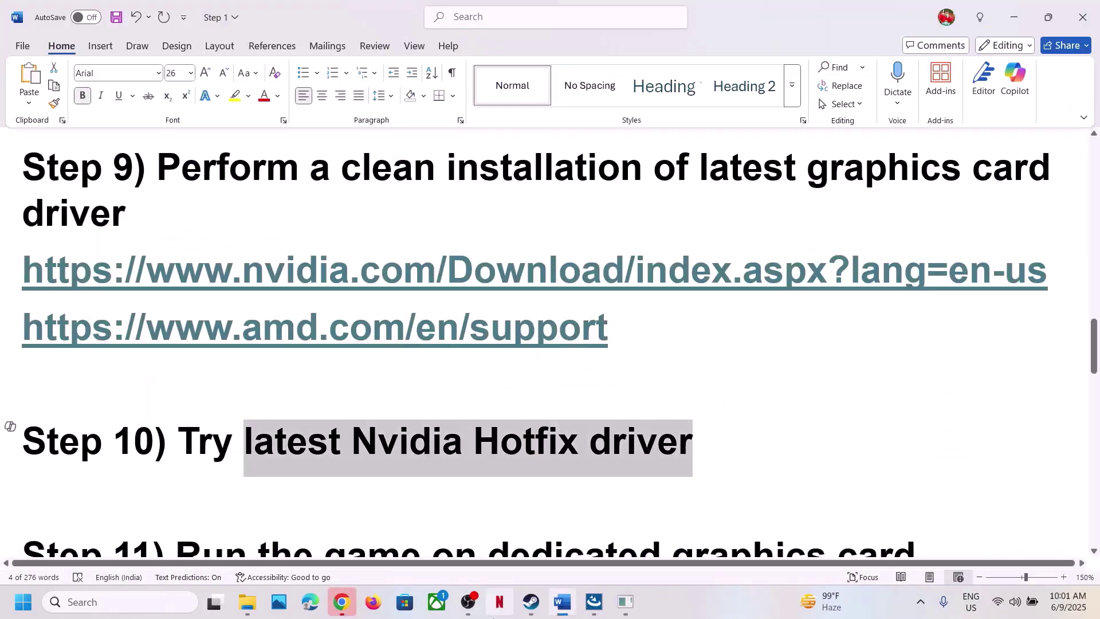
right_click(433, 449)
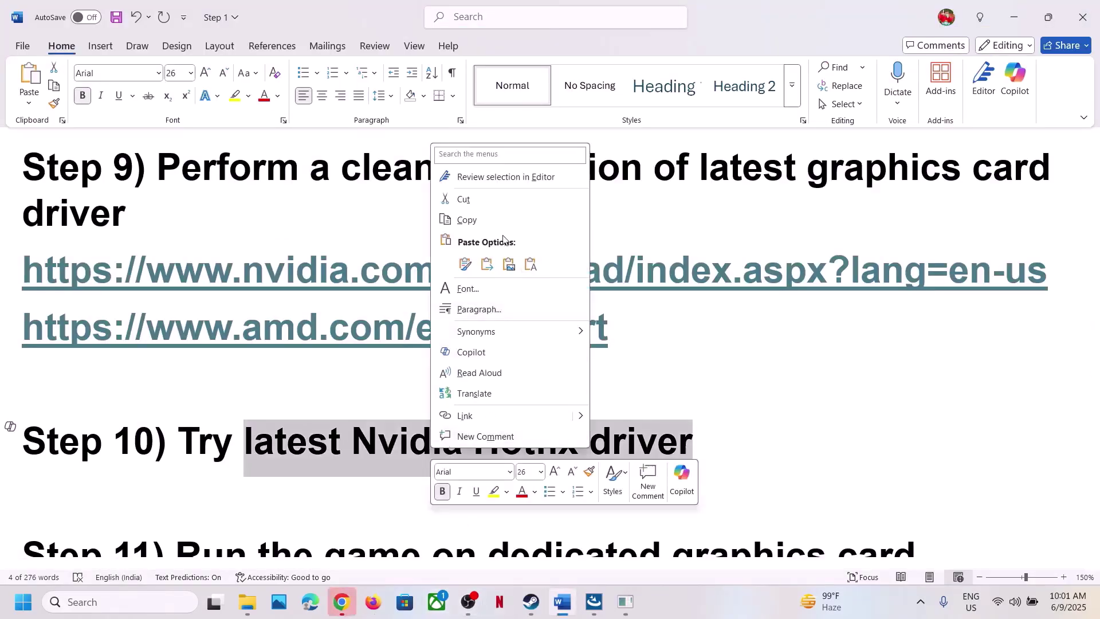
click(487, 223)
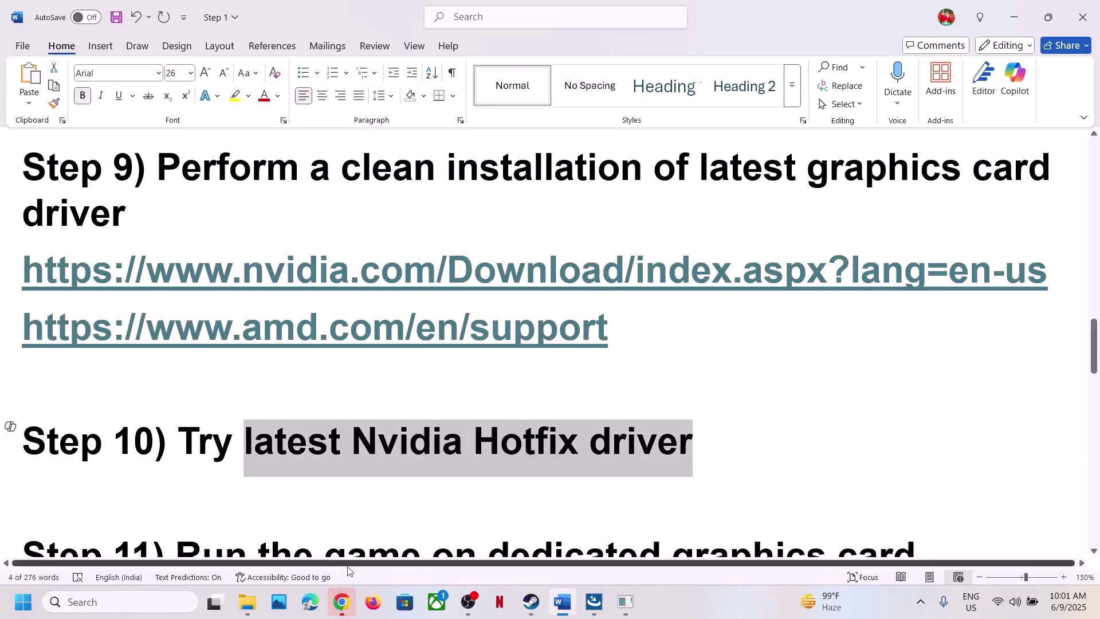
click(342, 602)
key(ctrl+v)
key(Return)
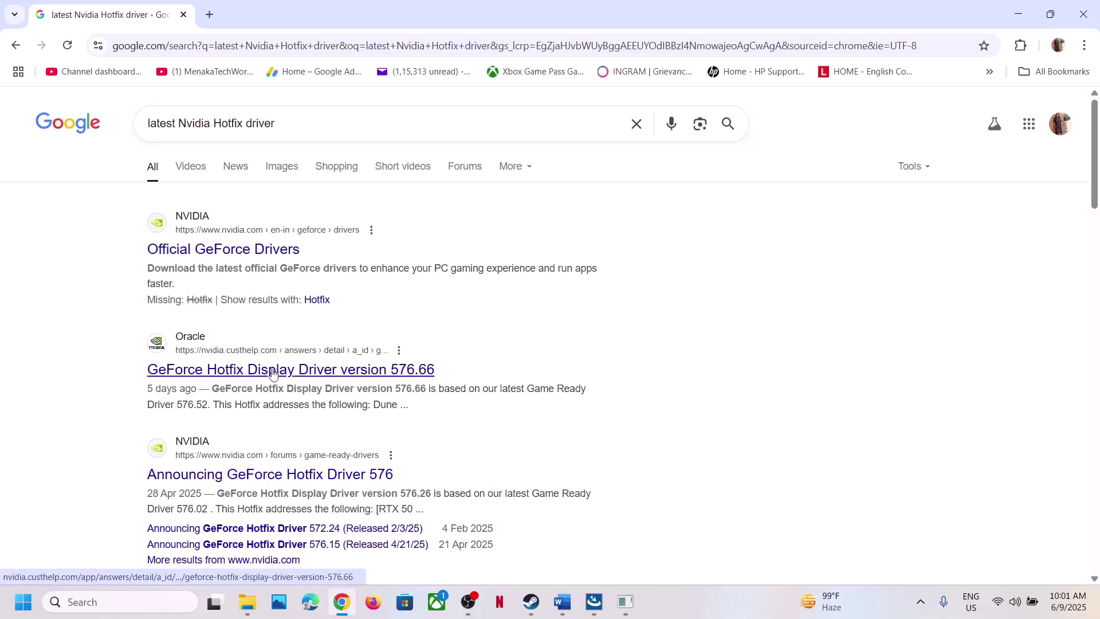
Copy the result title "GeForce Hotfix Display Driver version 576.66" and search Google for it
drag(439, 370, 158, 371)
click(143, 373)
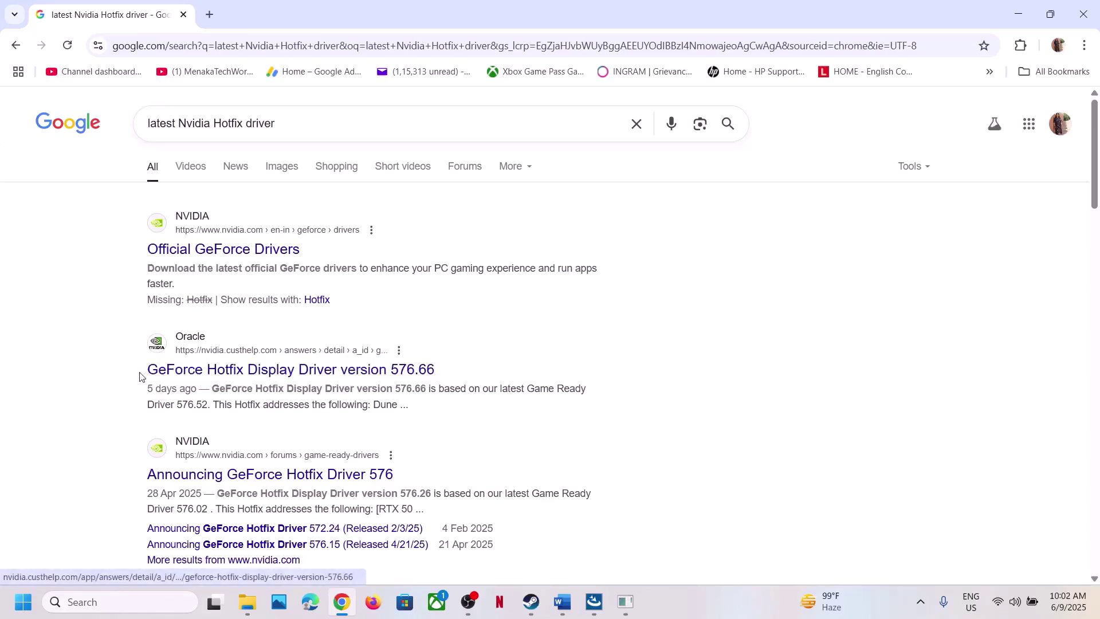
triple_click(148, 370)
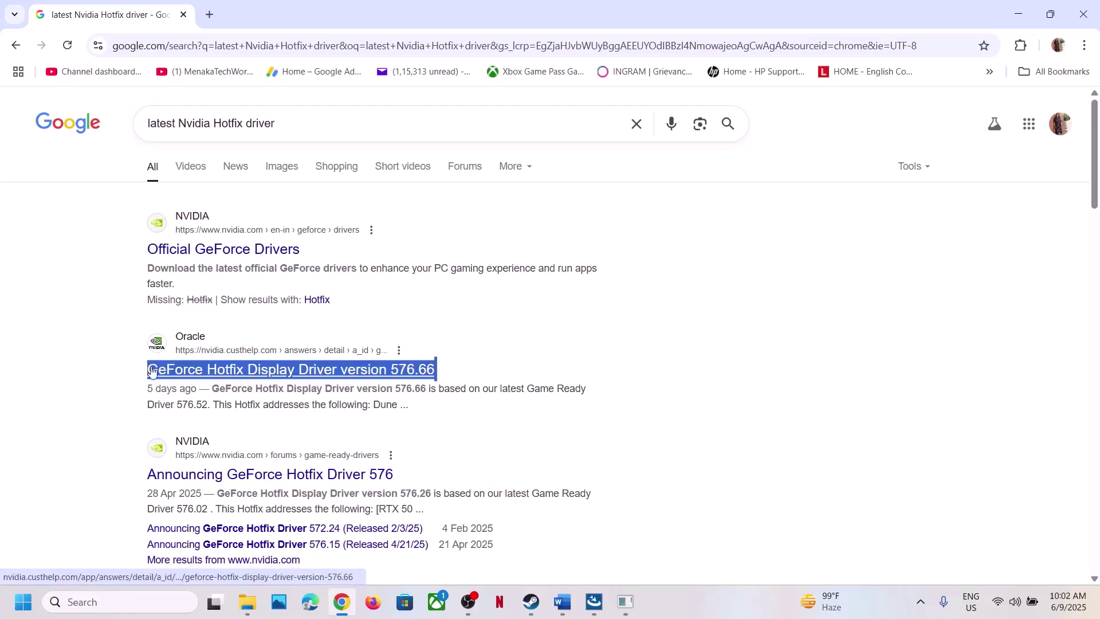
drag(304, 122, 146, 125)
key(ctrl+v)
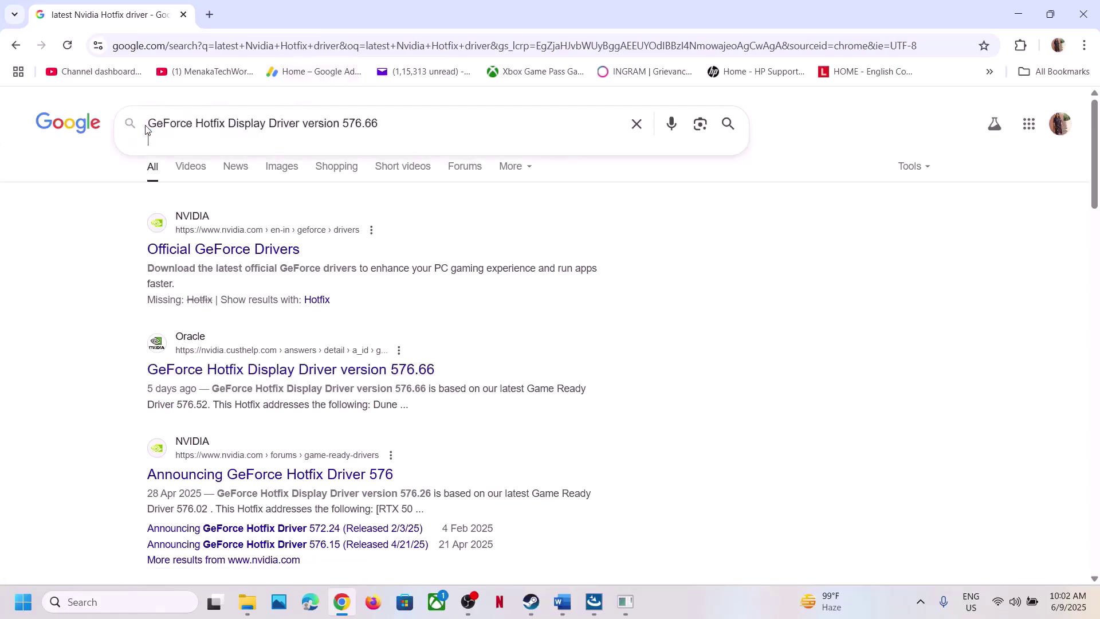
key(Return)
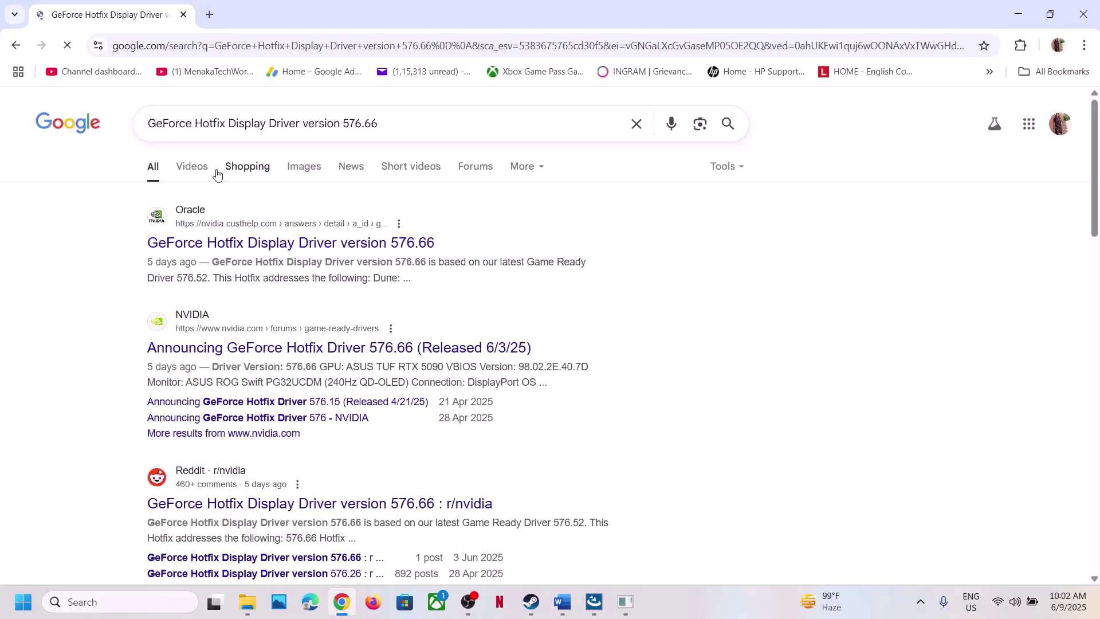
Open NVIDIA's support page for GeForce Hotfix Display Driver 576.66, download the Windows 10 x64 / Windows 11 x64 driver, and check its download progress
click(257, 241)
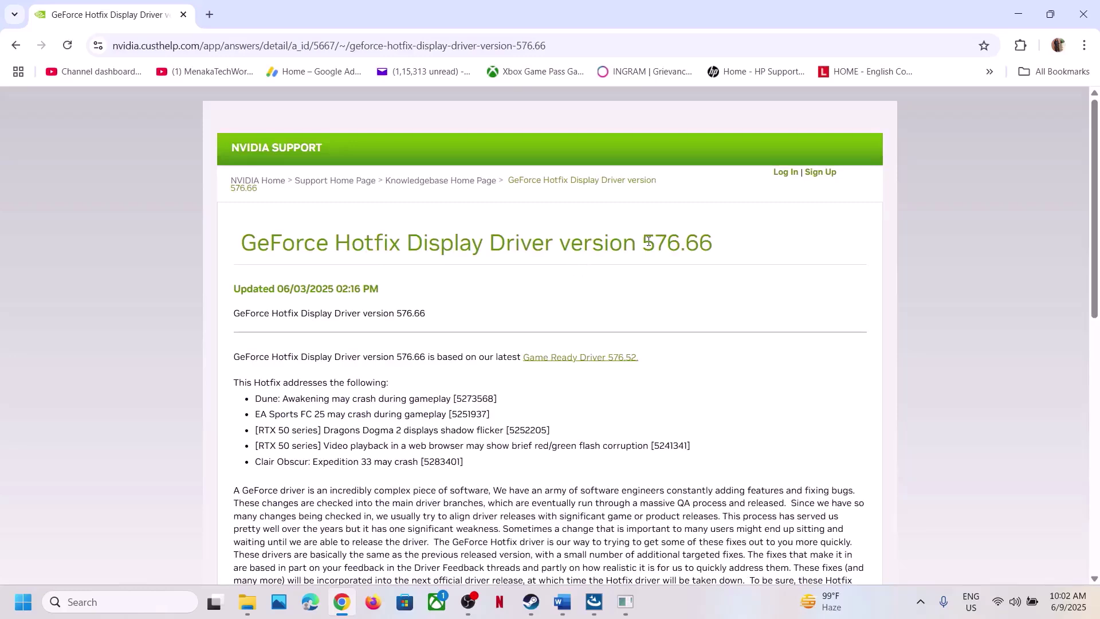
double_click(678, 248)
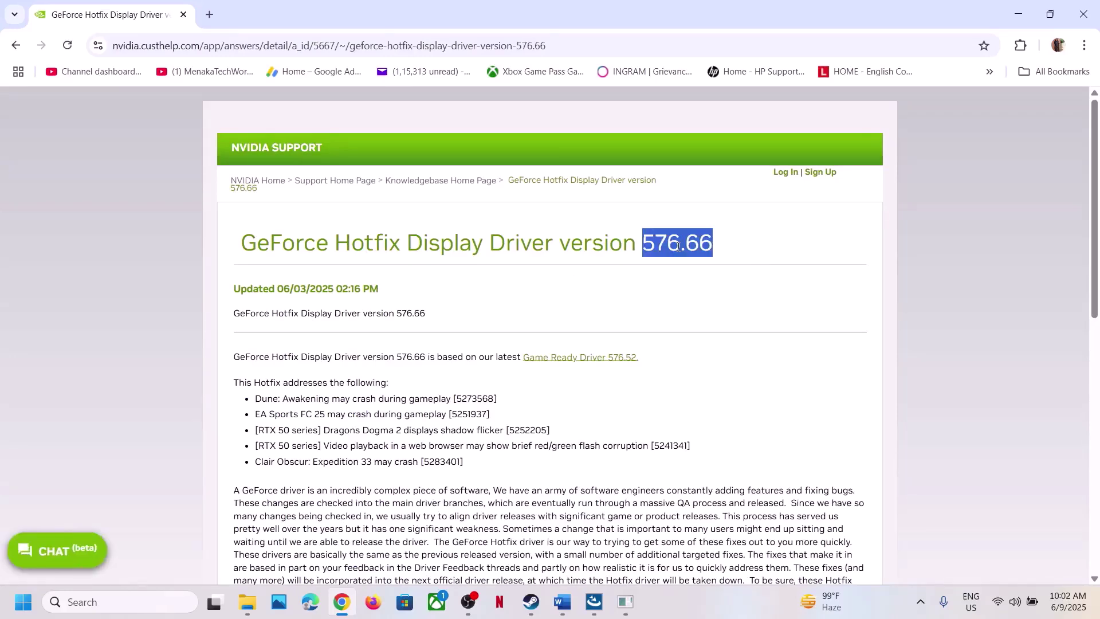
scroll(464, 318, down, 6)
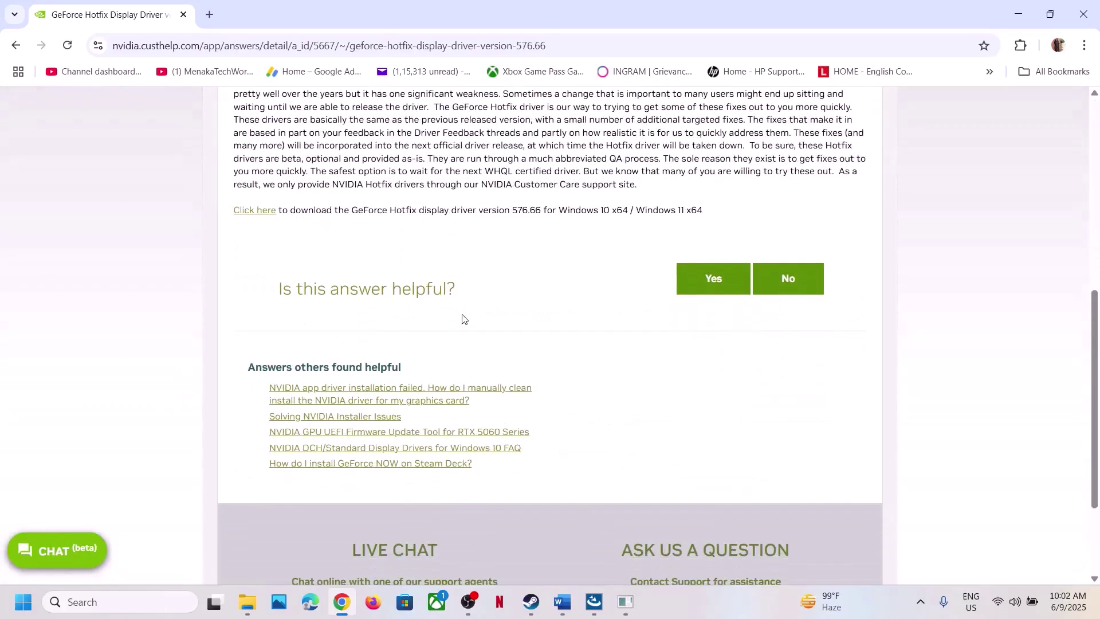
click(252, 214)
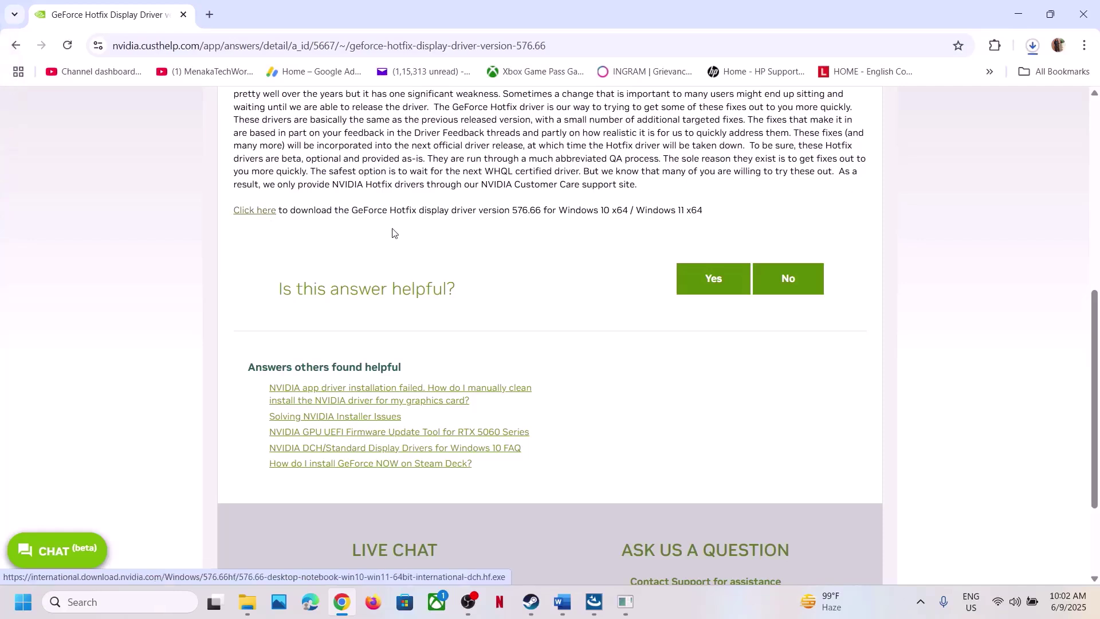
click(1033, 46)
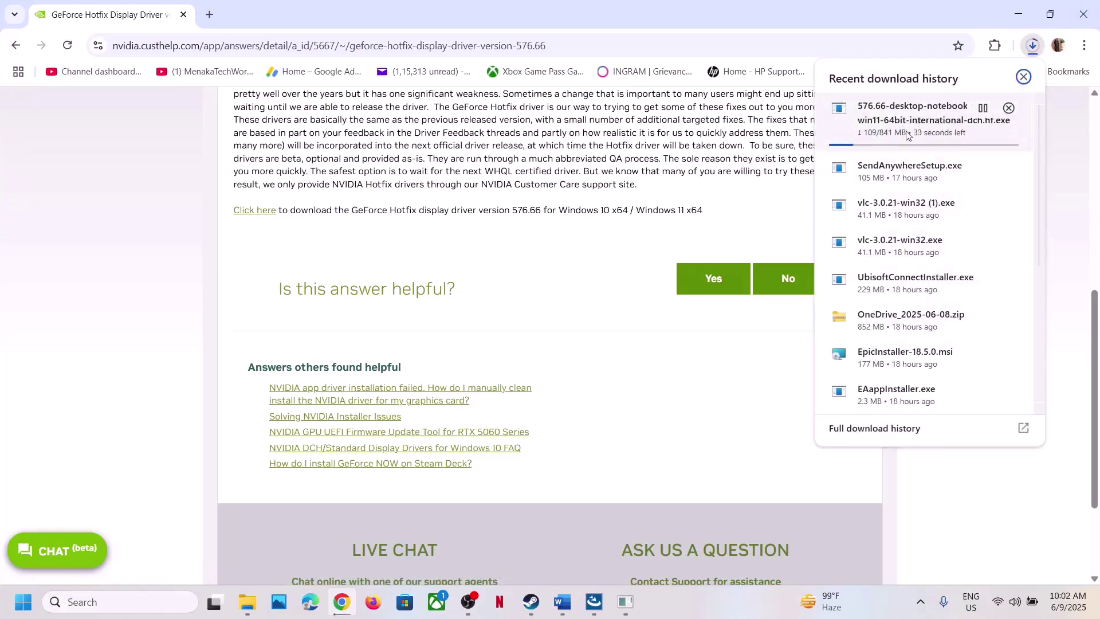
click(573, 214)
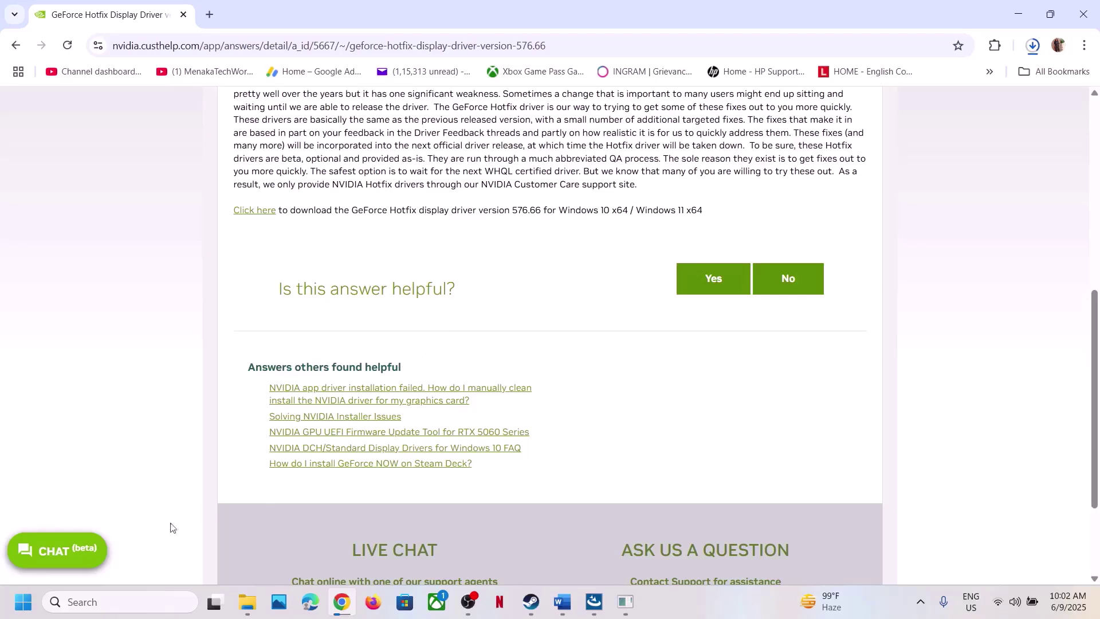
click(34, 598)
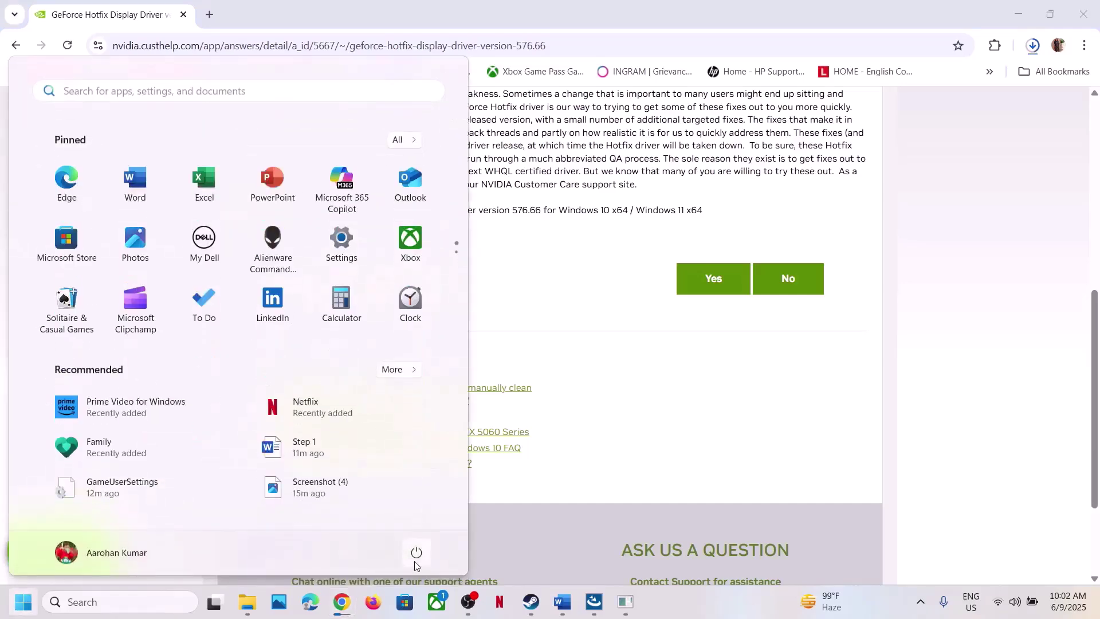
click(414, 563)
key(Escape)
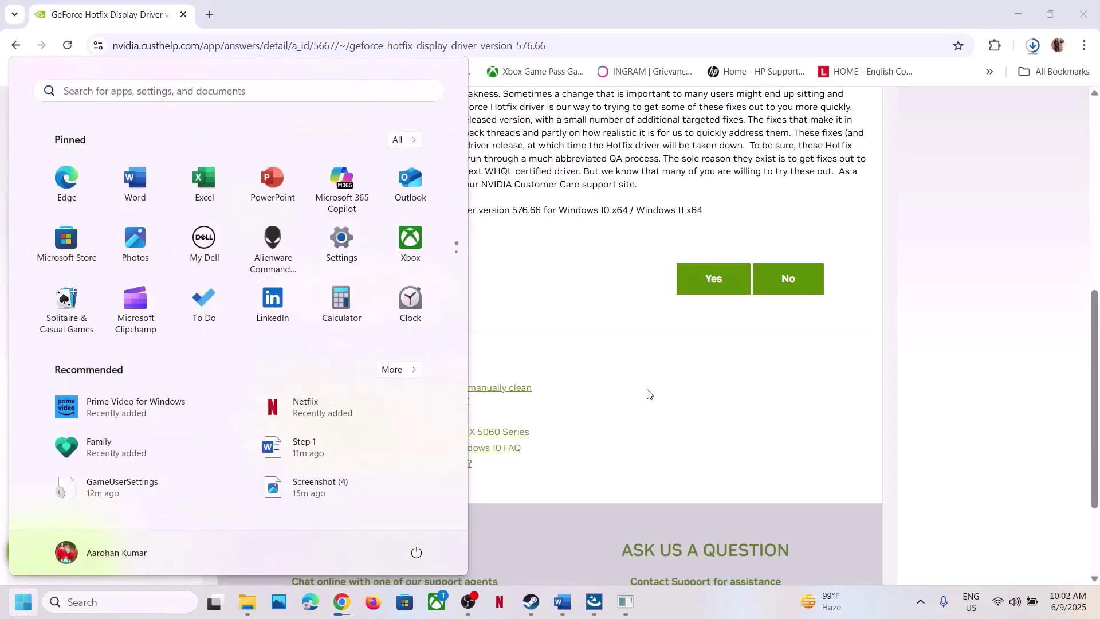
click(648, 394)
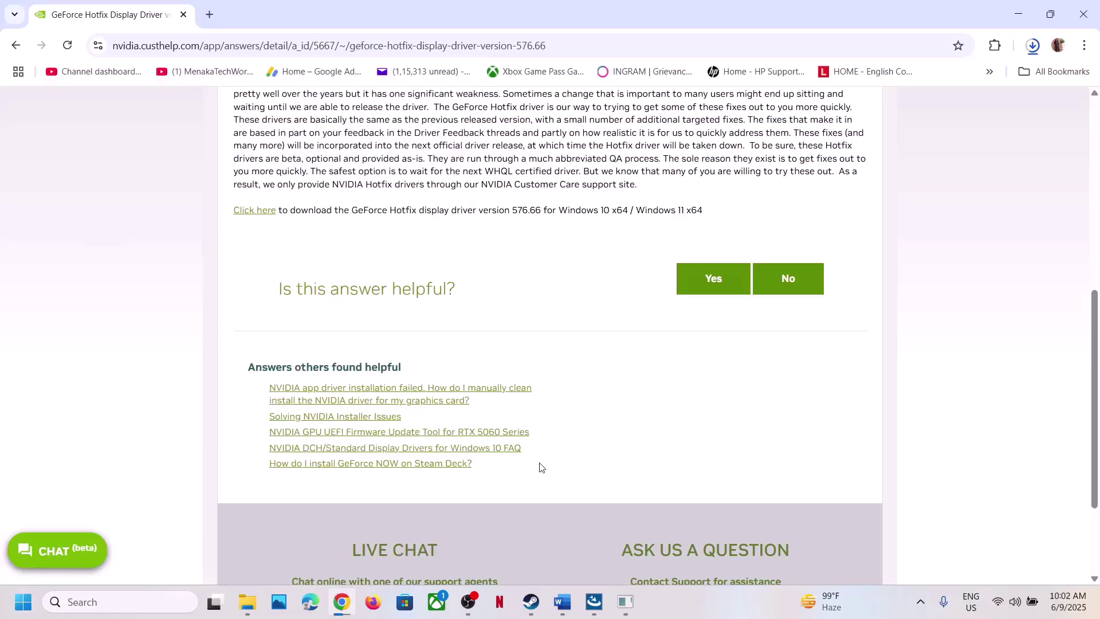
Switch to the Word guide and highlight the word "graphics" in Step 11 about running the game on the dedicated card
click(530, 602)
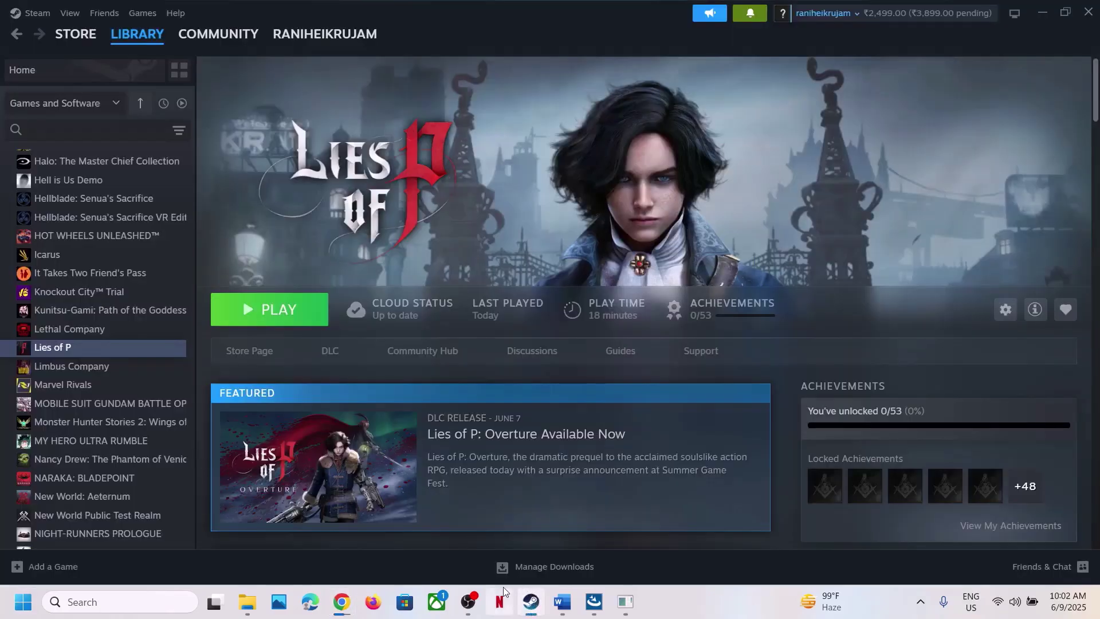
click(561, 602)
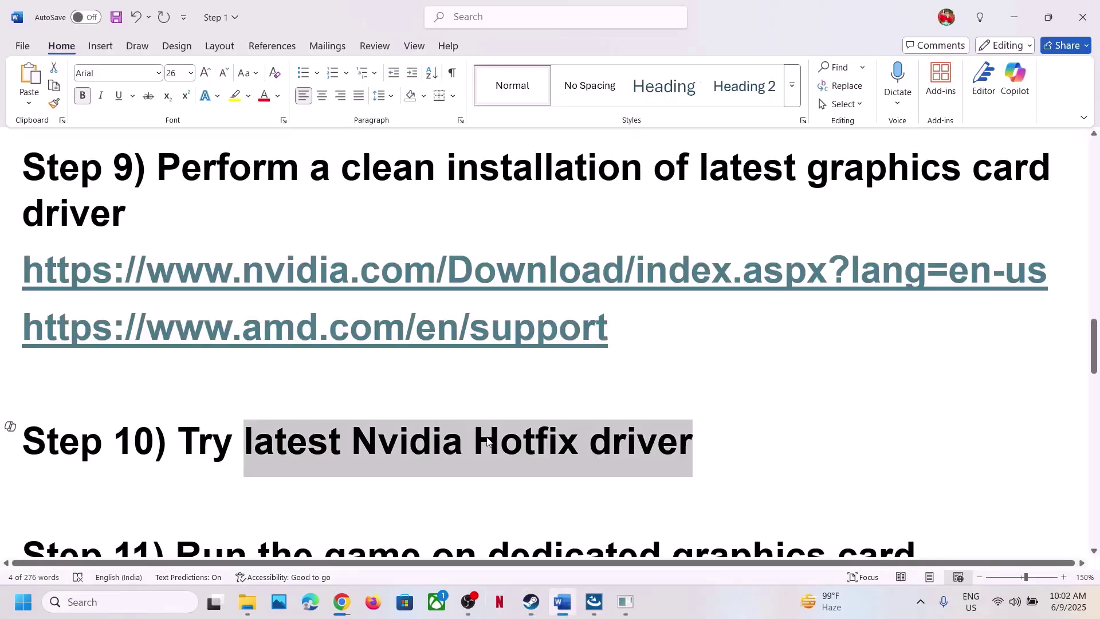
scroll(487, 437, down, 2)
scroll(489, 438, up, 1)
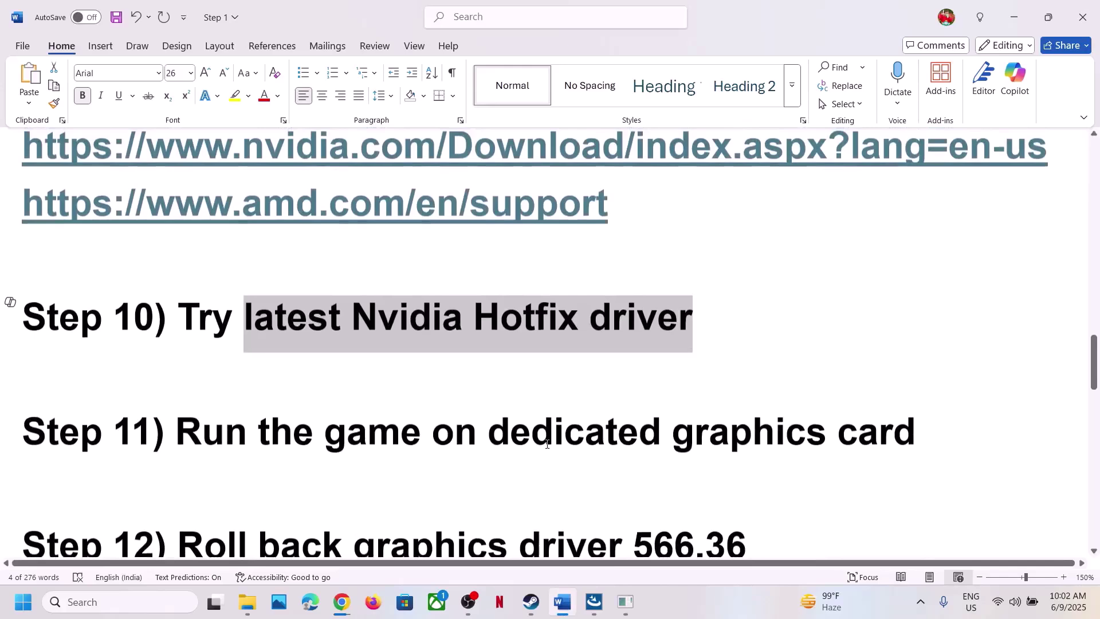
ctrl+double_click(693, 445)
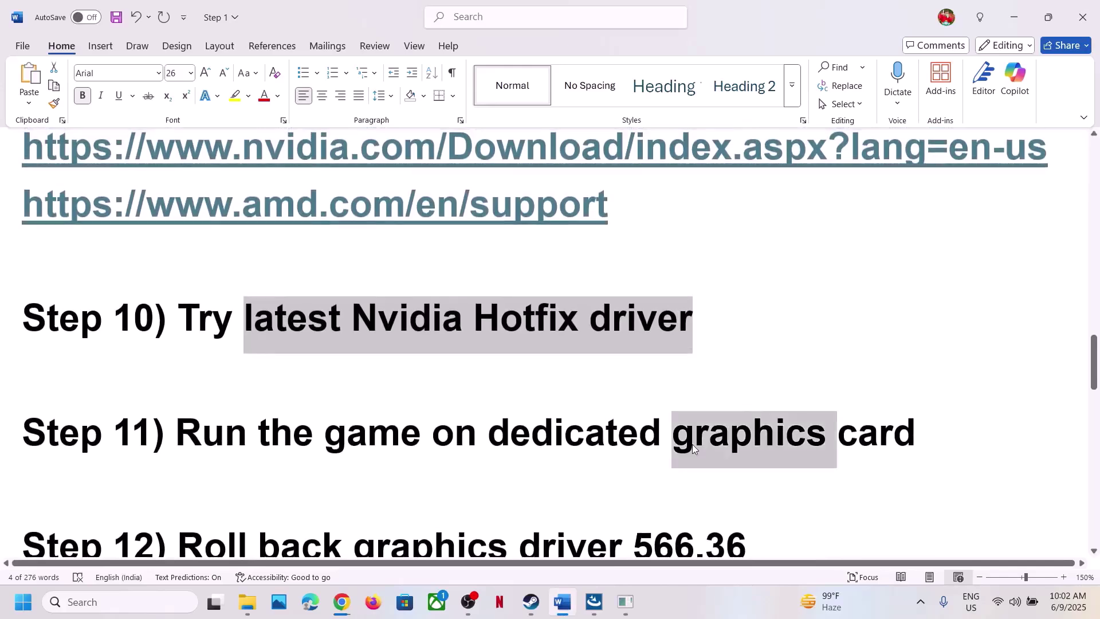
Search Windows for "graphics" and open the Graphics settings page
click(102, 605)
text(latest Nvidia Hotfix driver)
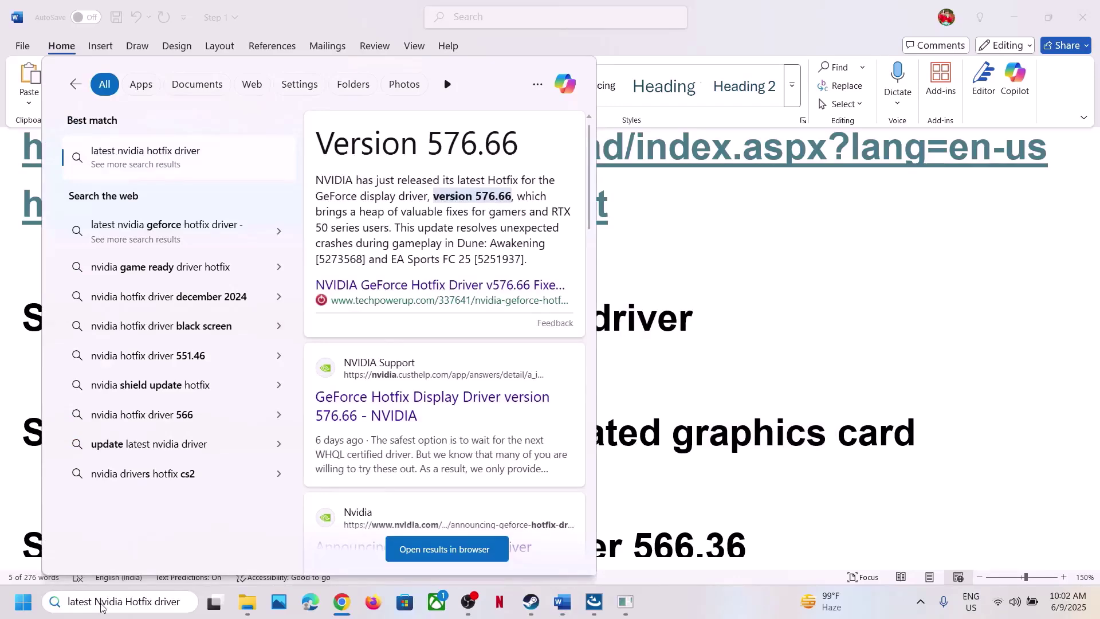
key(ctrl+a)
text(grap)
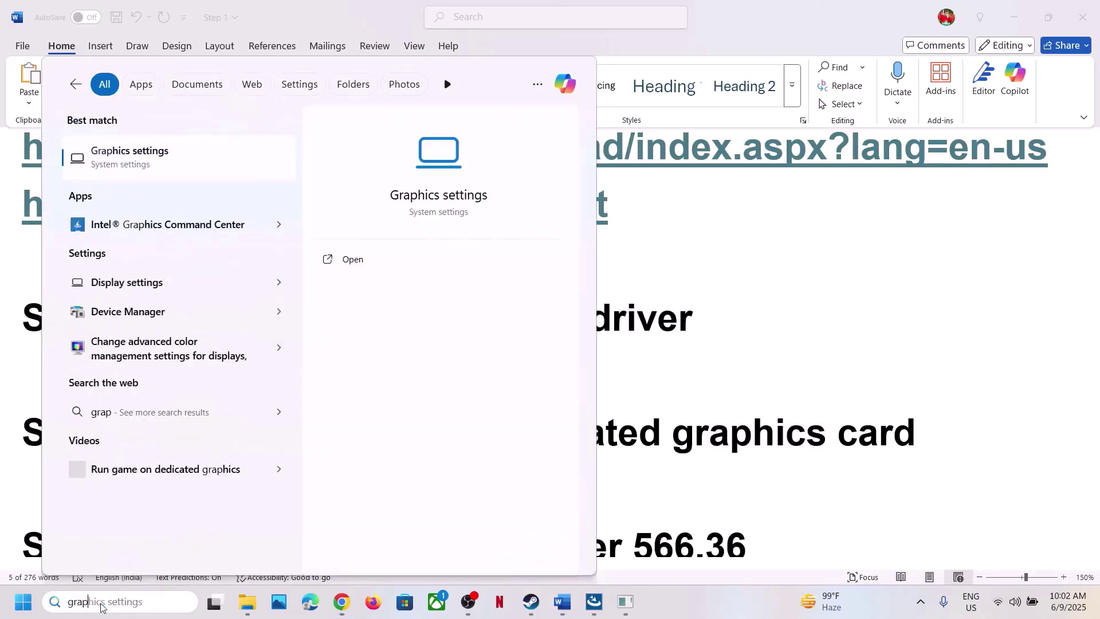
text(hics)
key(Return)
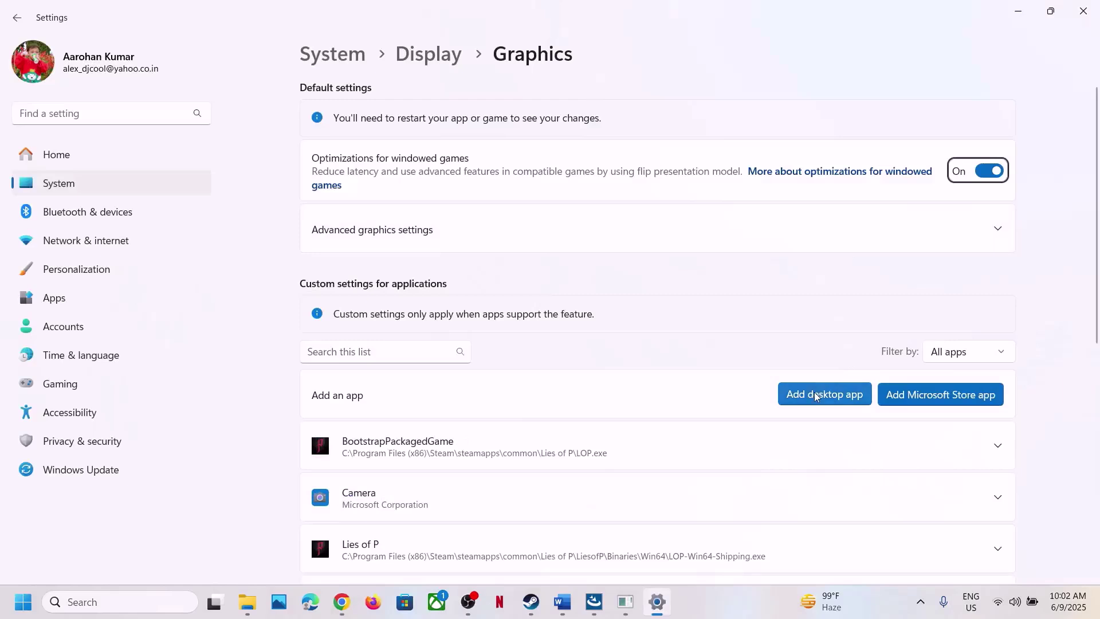
Start adding a desktop app to the custom graphics settings and browse to C:\Program Files (x86)\Steam
click(817, 397)
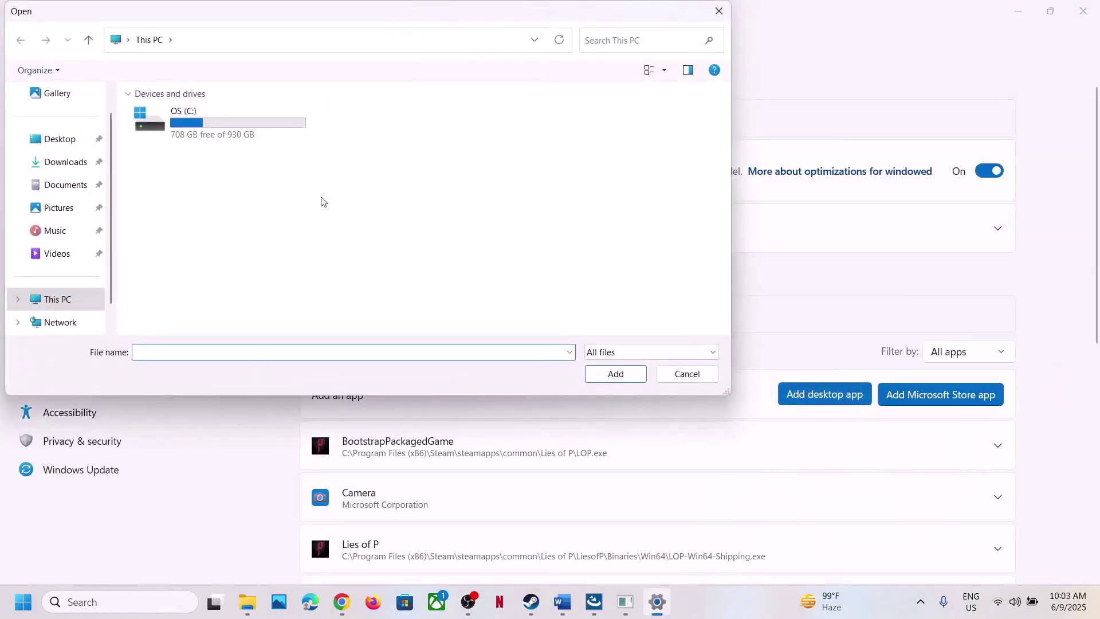
double_click(226, 141)
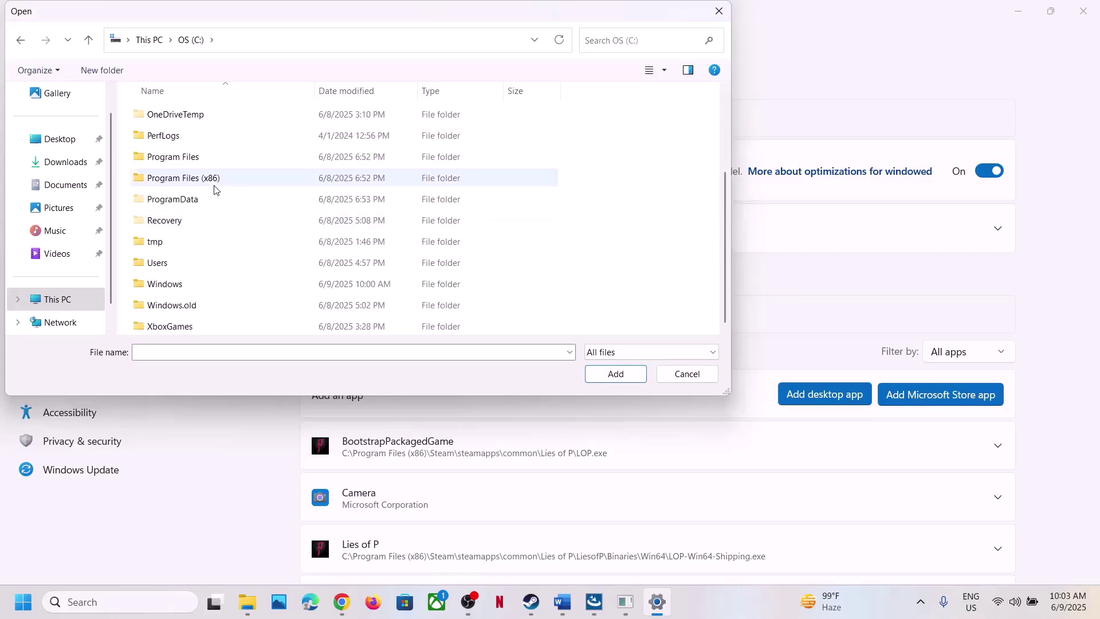
click(199, 178)
double_click(200, 178)
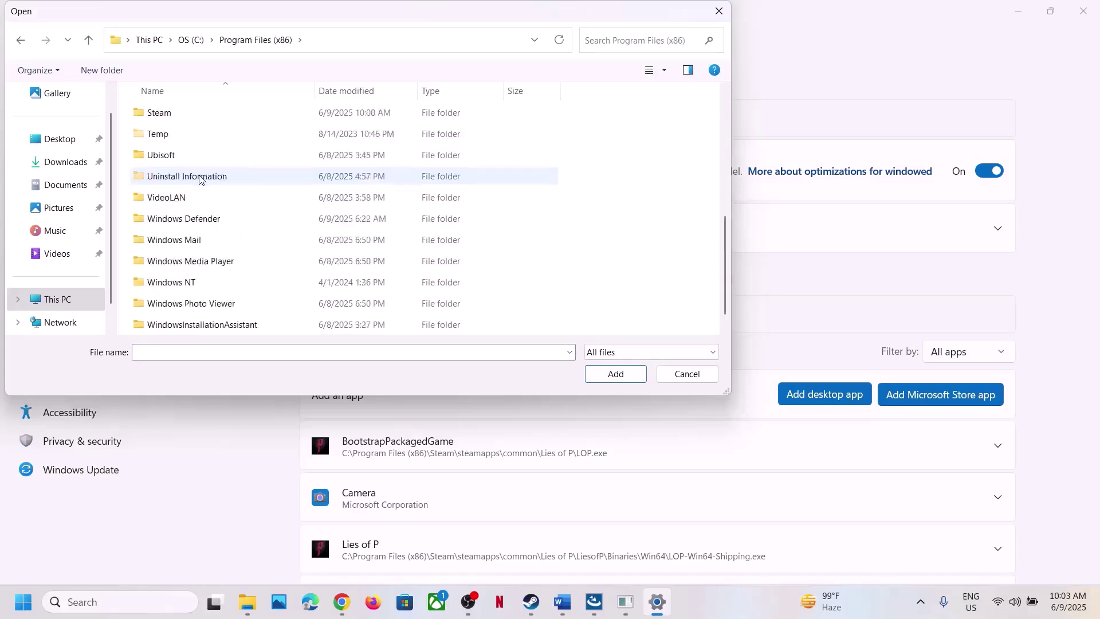
scroll(200, 178, down, 1)
scroll(200, 178, up, 5)
scroll(160, 212, down, 4)
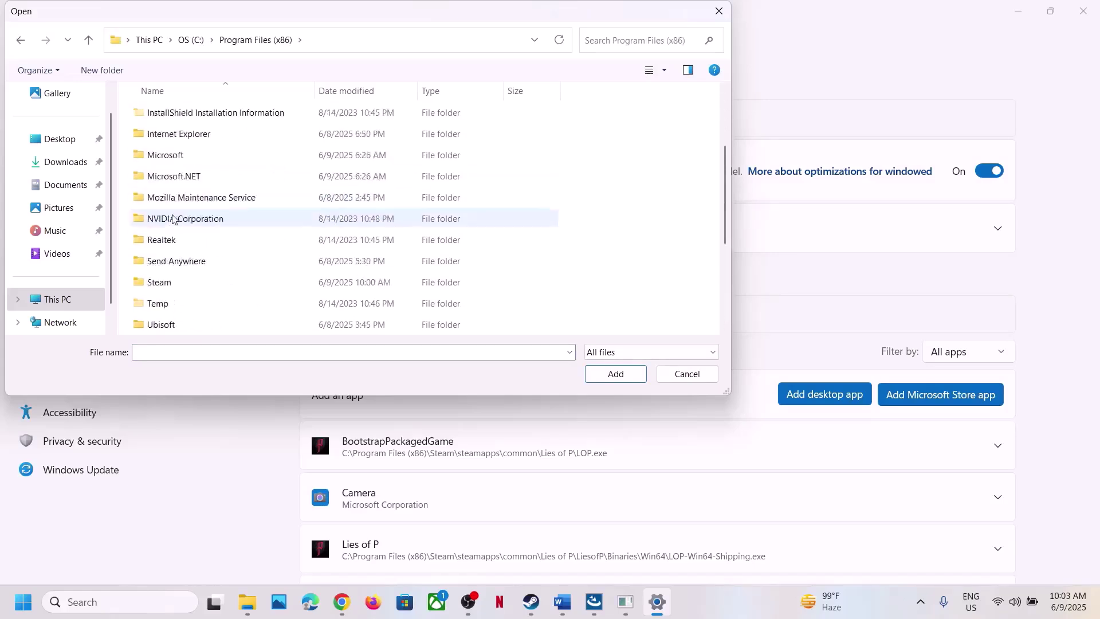
scroll(172, 218, up, 2)
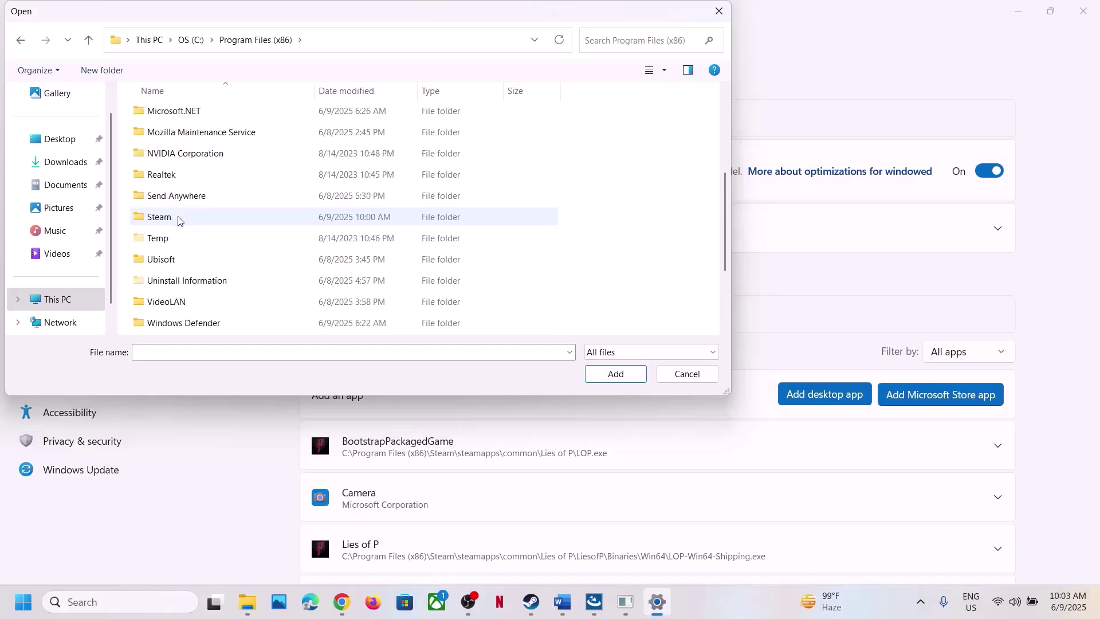
double_click(178, 221)
Browse to steamapps\common\Lies of P\LiesofP\Binaries\Win64 and add LOP-Win64-Shipping as the desktop app
scroll(191, 206, down, 1)
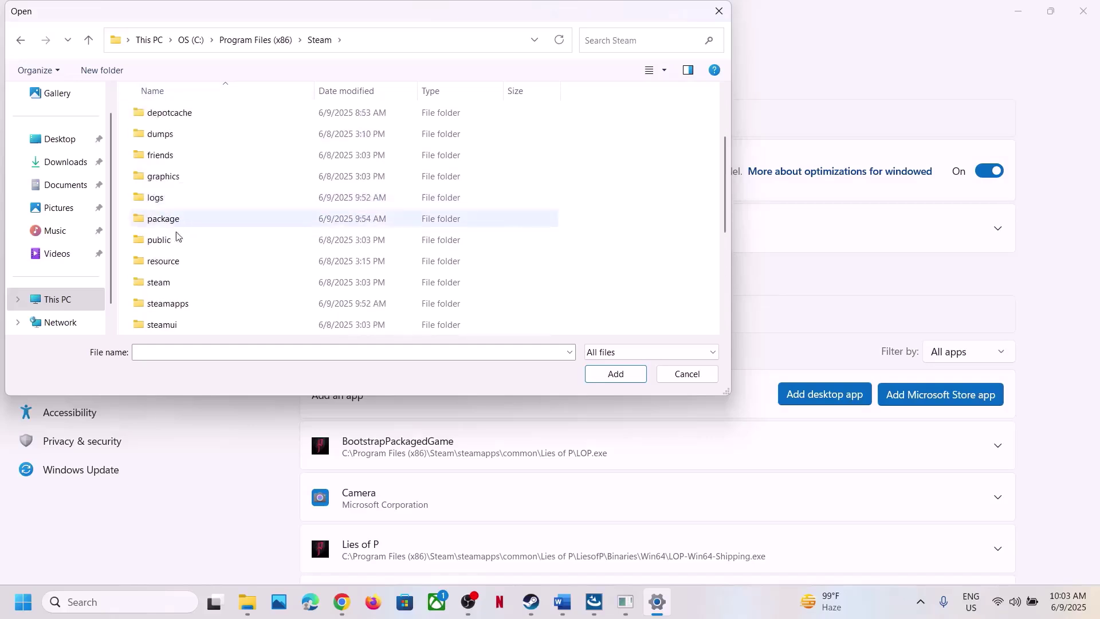
scroll(176, 236, down, 1)
double_click(177, 248)
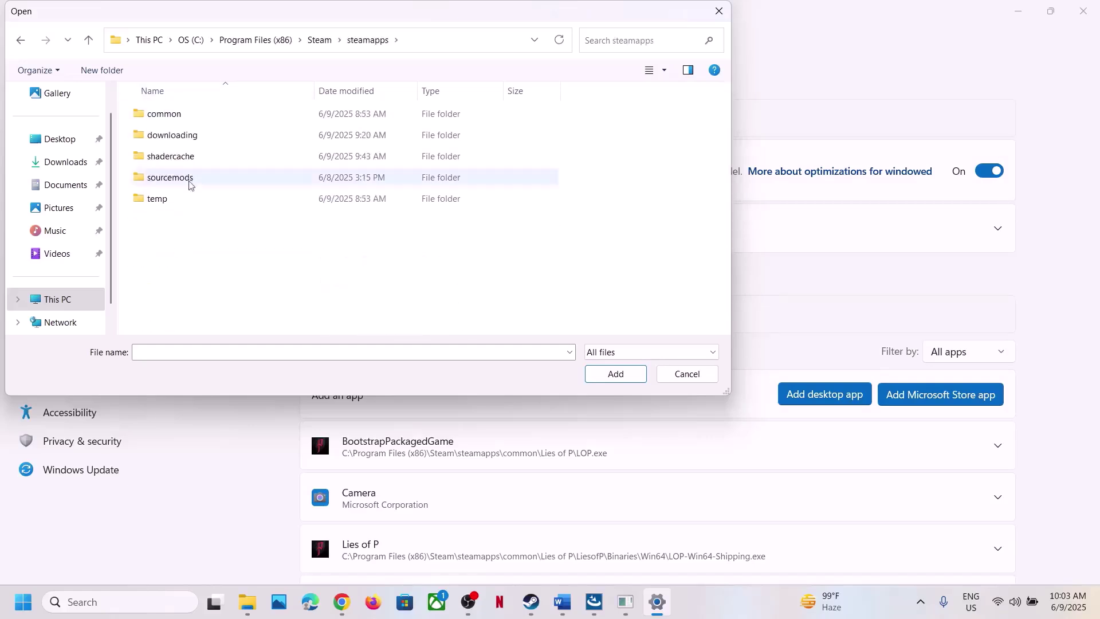
double_click(165, 114)
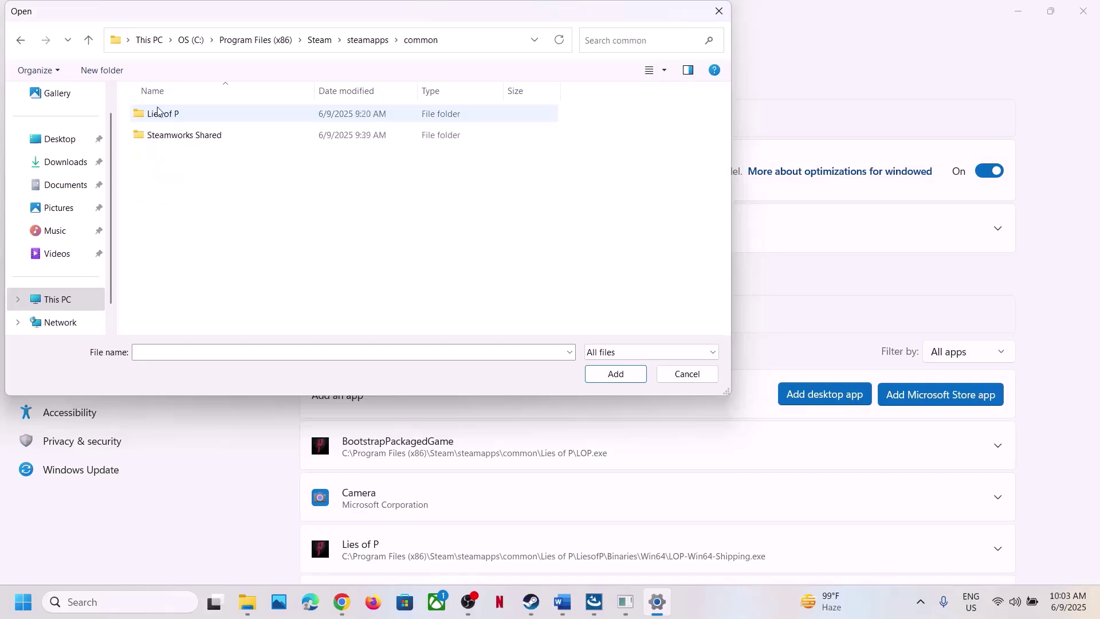
double_click(188, 118)
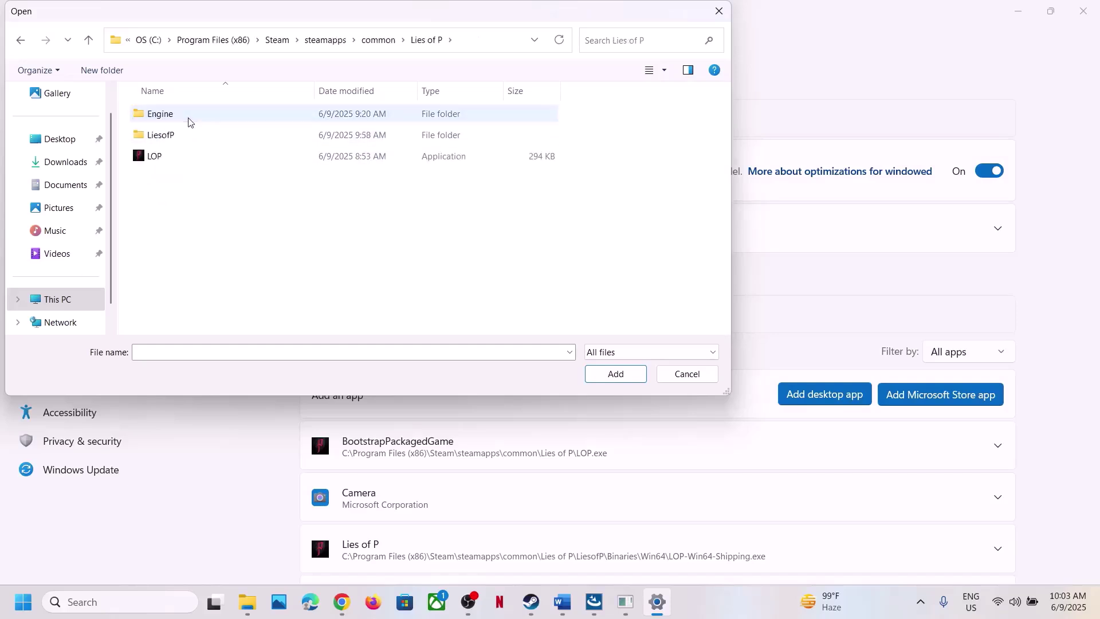
click(175, 136)
double_click(175, 136)
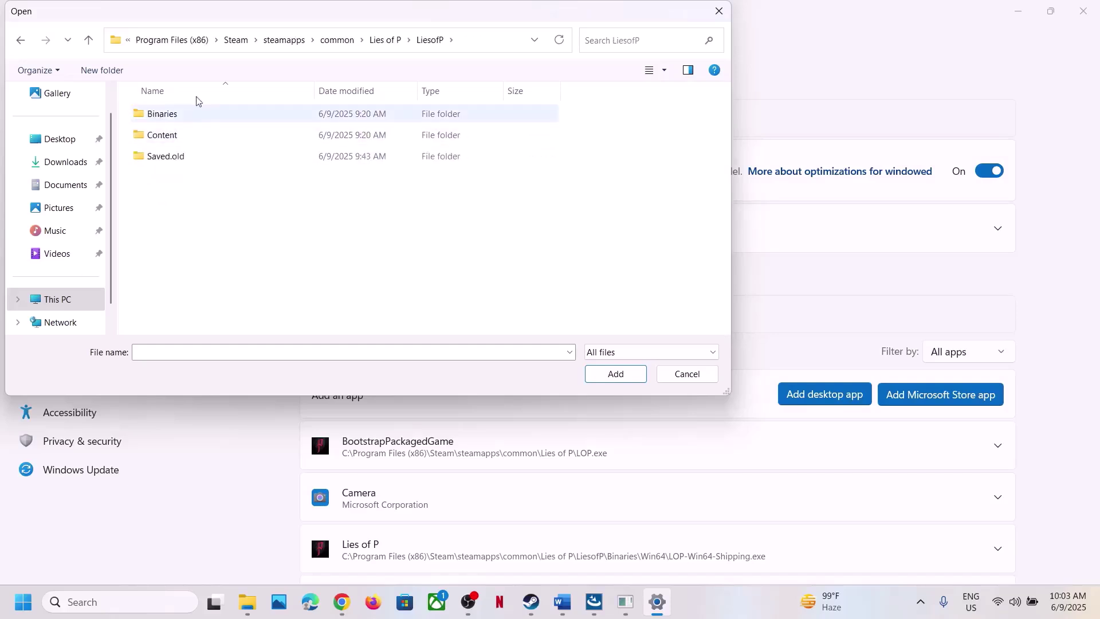
double_click(173, 117)
double_click(189, 114)
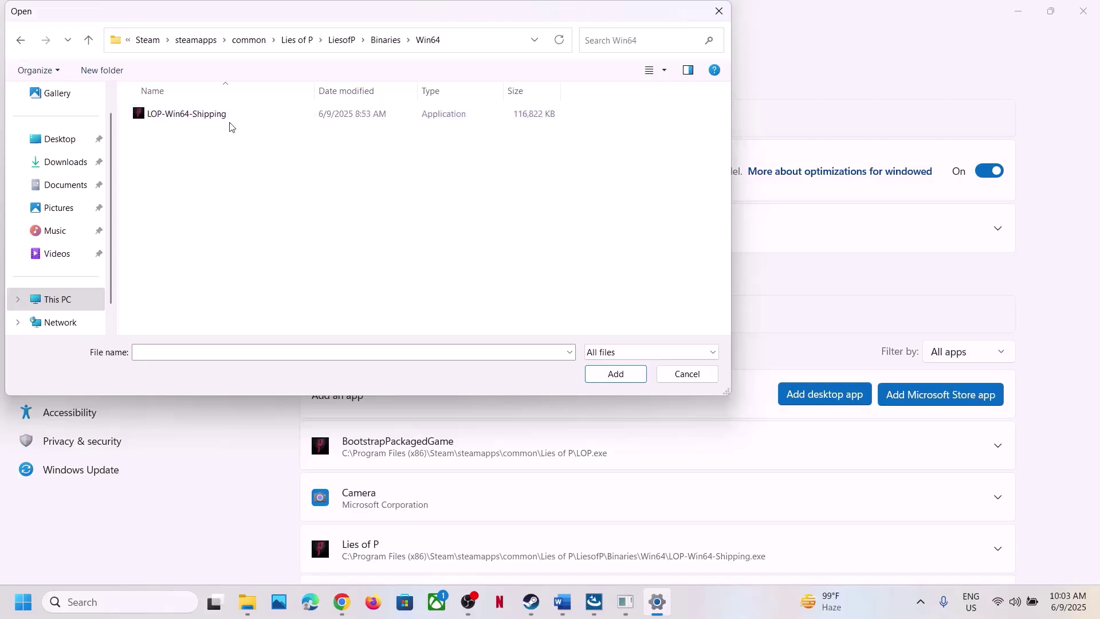
click(230, 123)
click(611, 374)
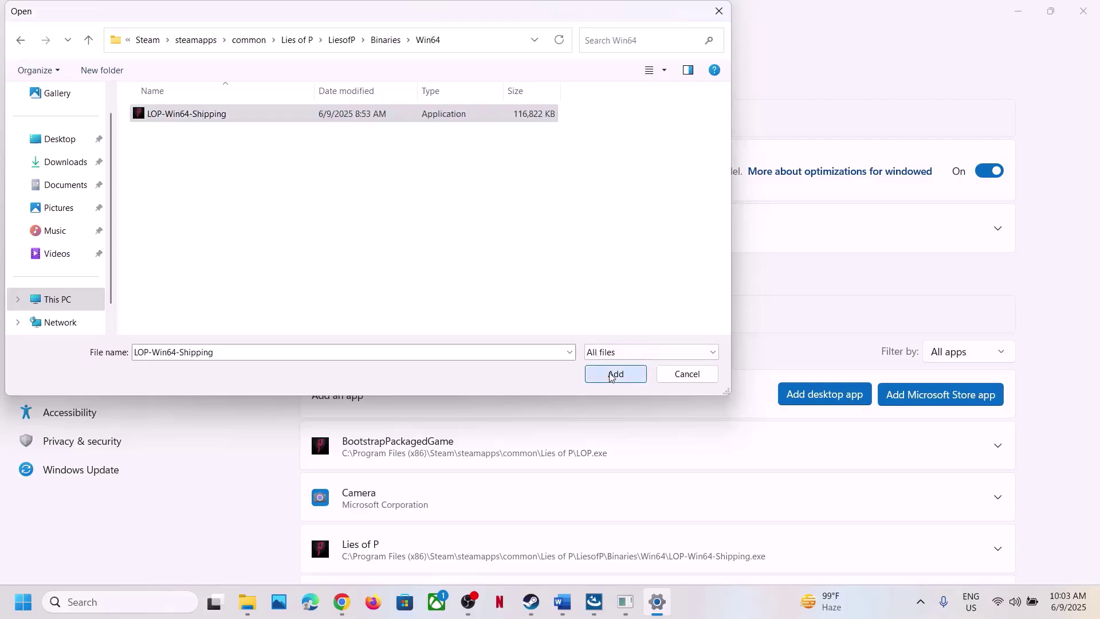
Set the GPU preference for Lies of P to High Performance (NVIDIA GeForce RTX 3050 Laptop GPU) and close Settings
scroll(520, 429, down, 5)
scroll(519, 430, down, 1)
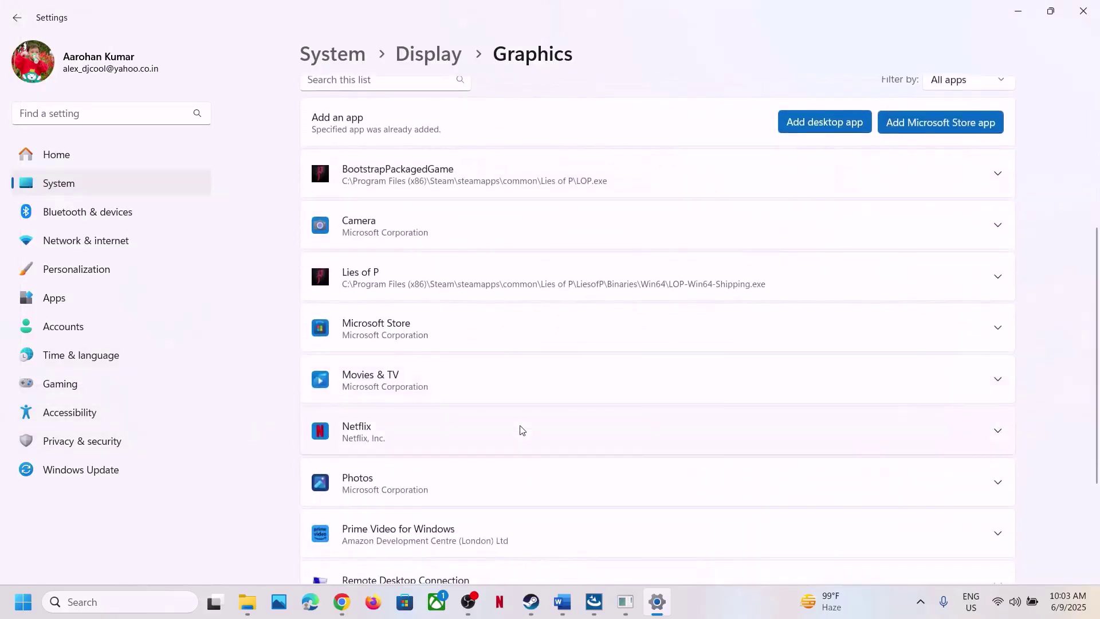
click(419, 277)
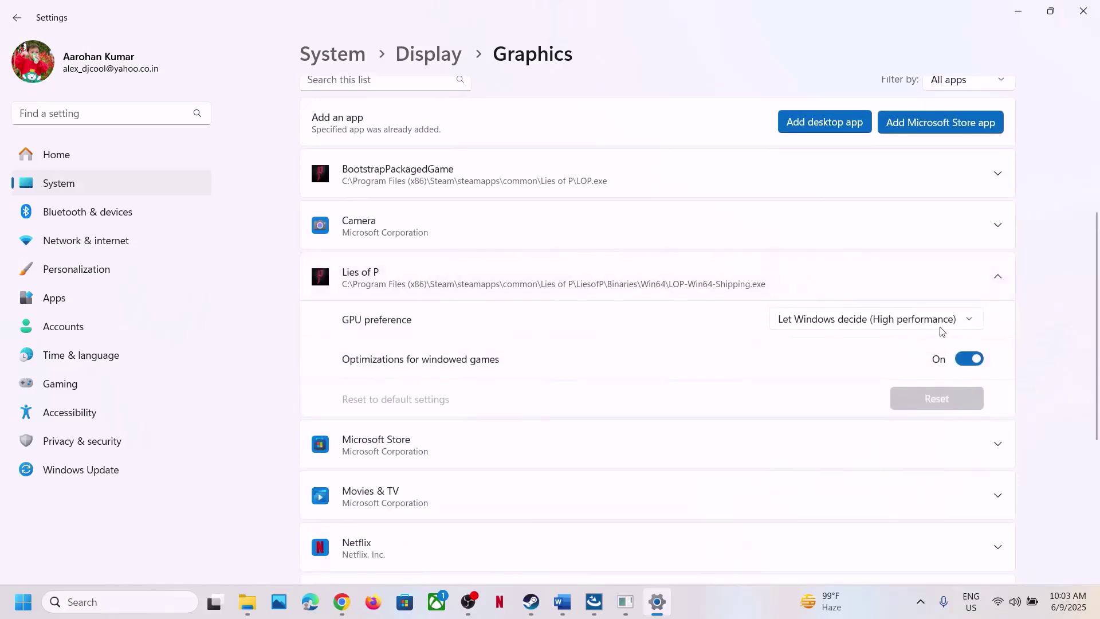
click(914, 324)
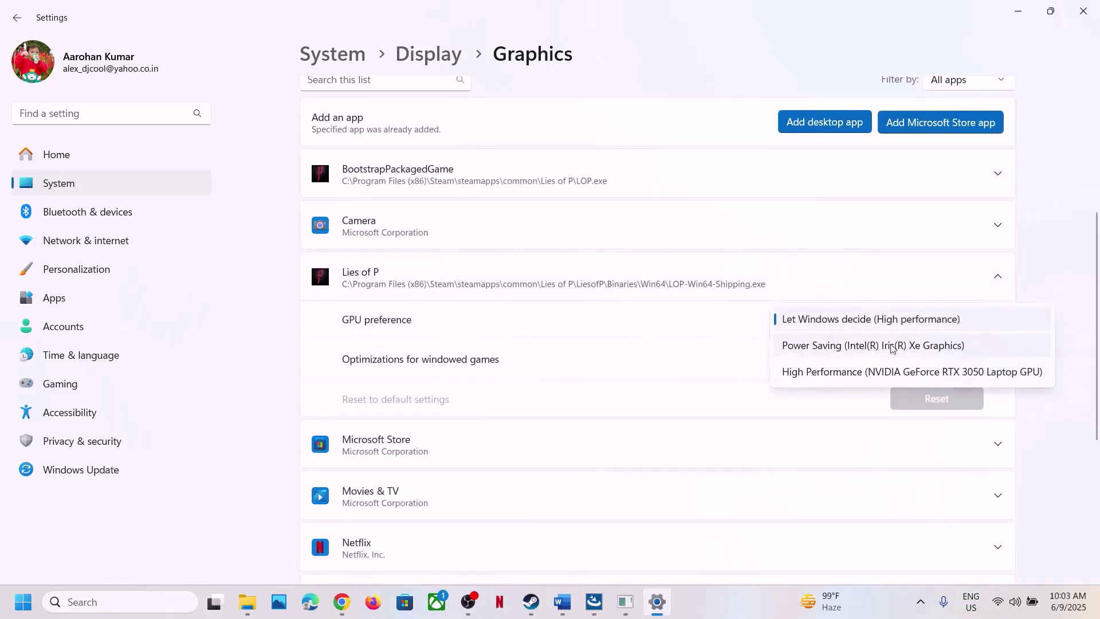
click(897, 377)
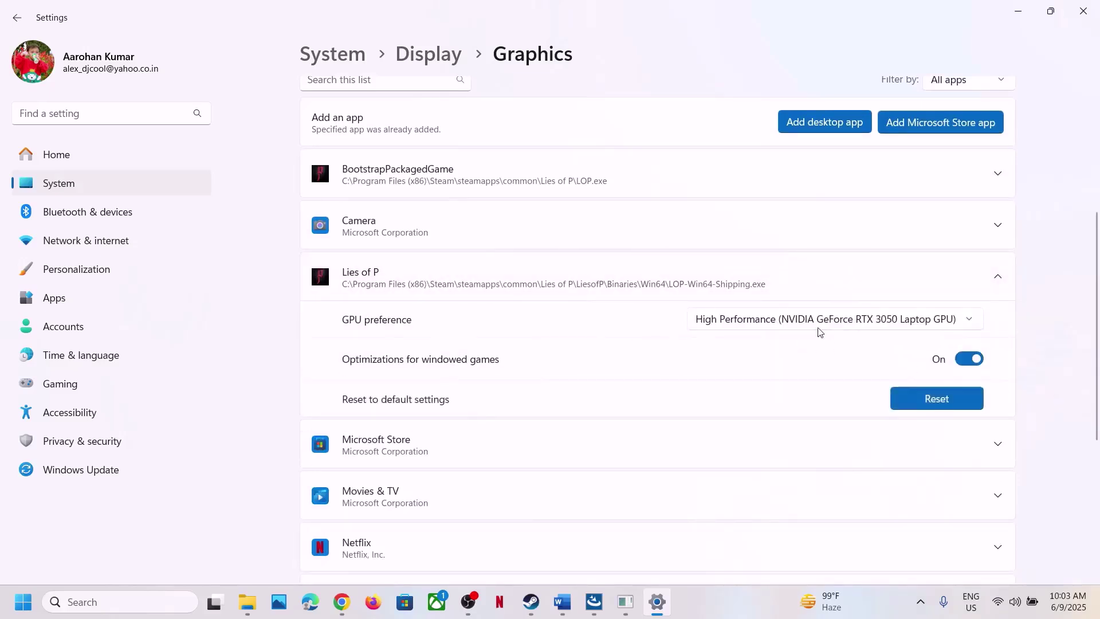
click(1082, 10)
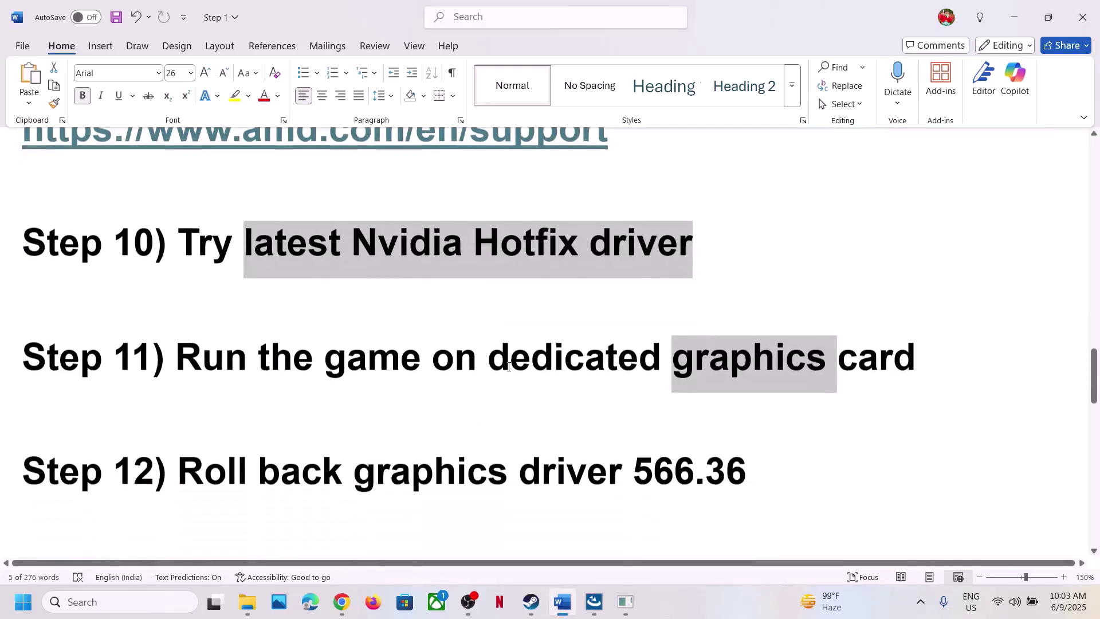
Highlight the driver version 566.36 in Step 12 of the Word guide
scroll(508, 367, down, 1)
scroll(508, 367, up, 1)
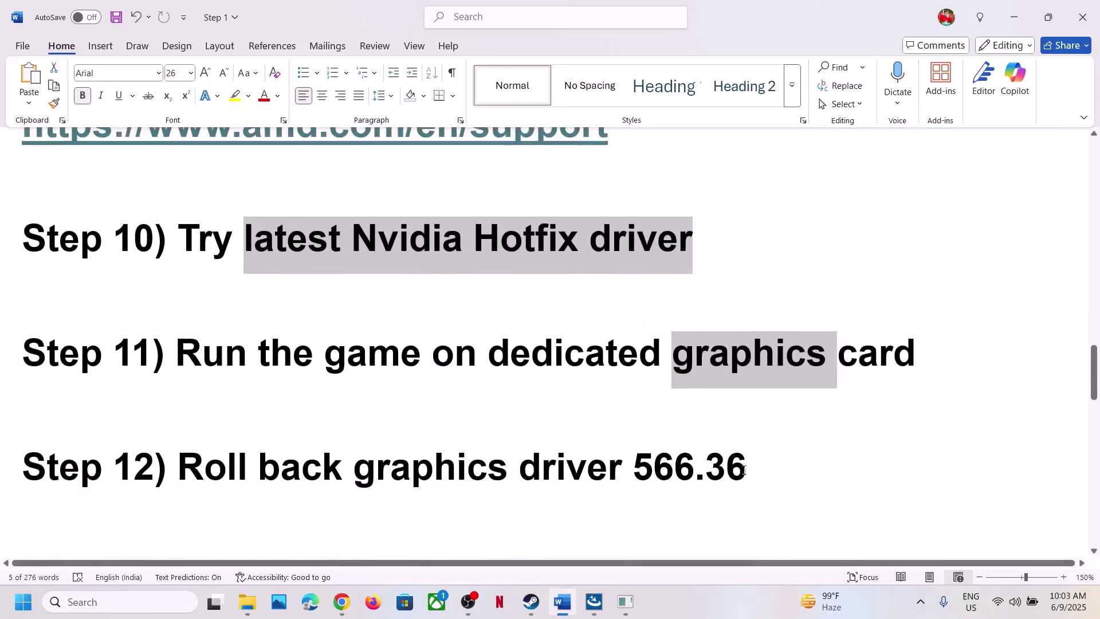
drag(744, 473, 633, 473)
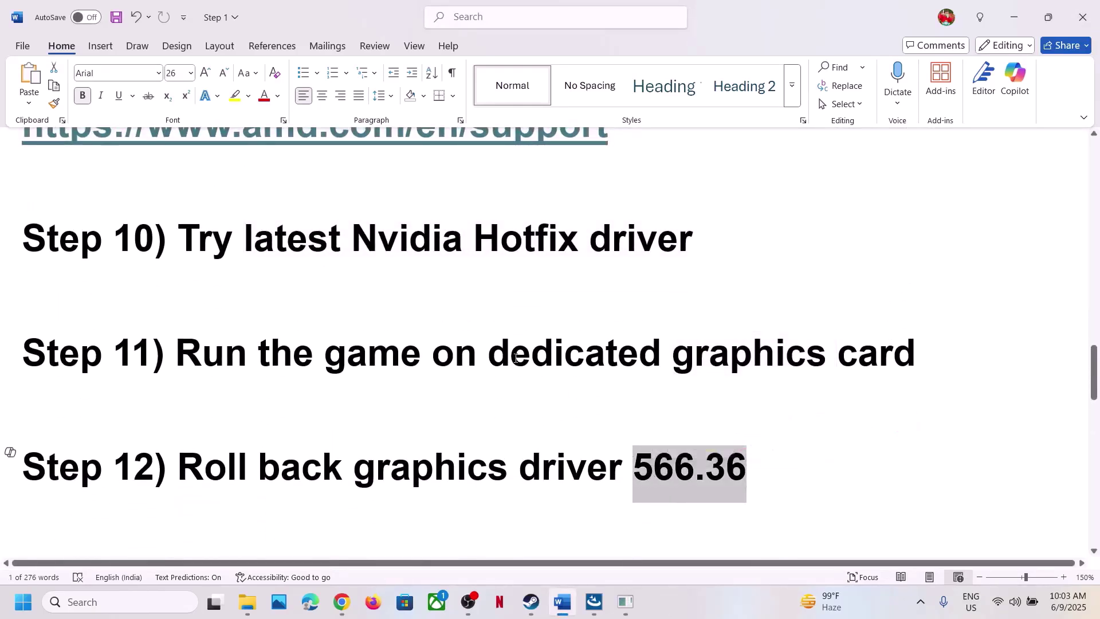
Copy the NVIDIA driver download link from Step 9 and open it in a new Chrome tab
scroll(515, 358, up, 3)
triple_click(672, 221)
key(ctrl+c)
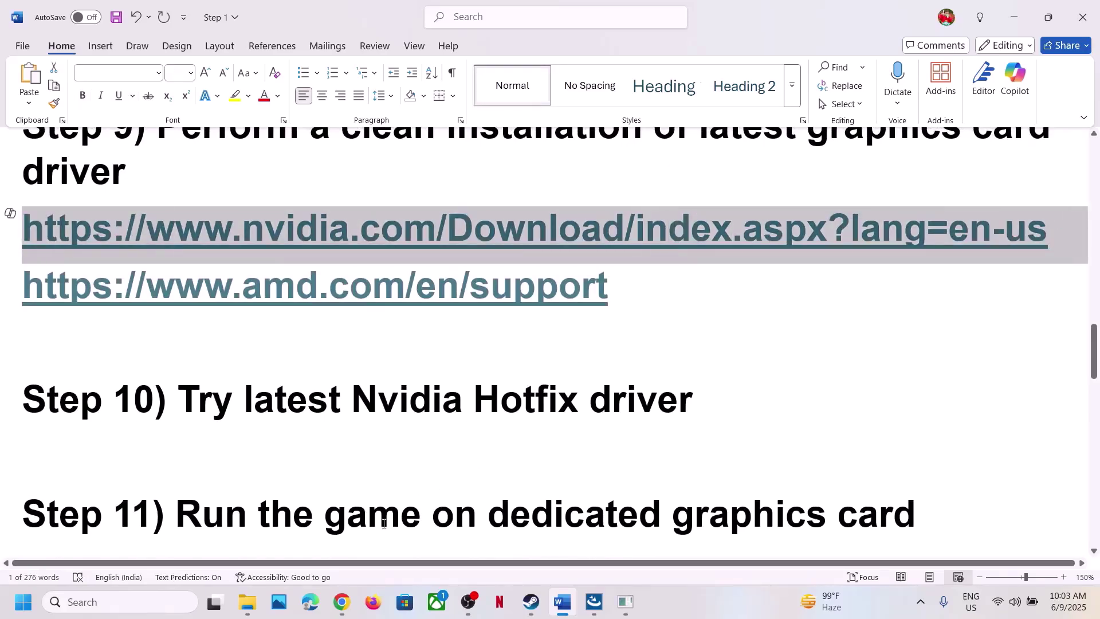
click(349, 594)
click(209, 15)
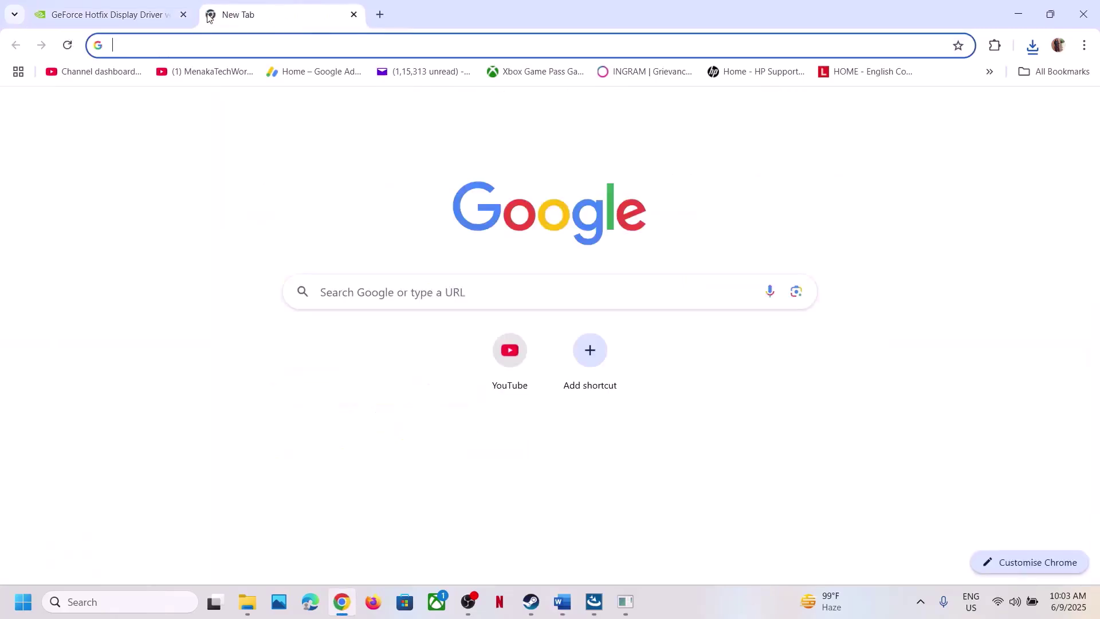
key(ctrl+v)
key(Return)
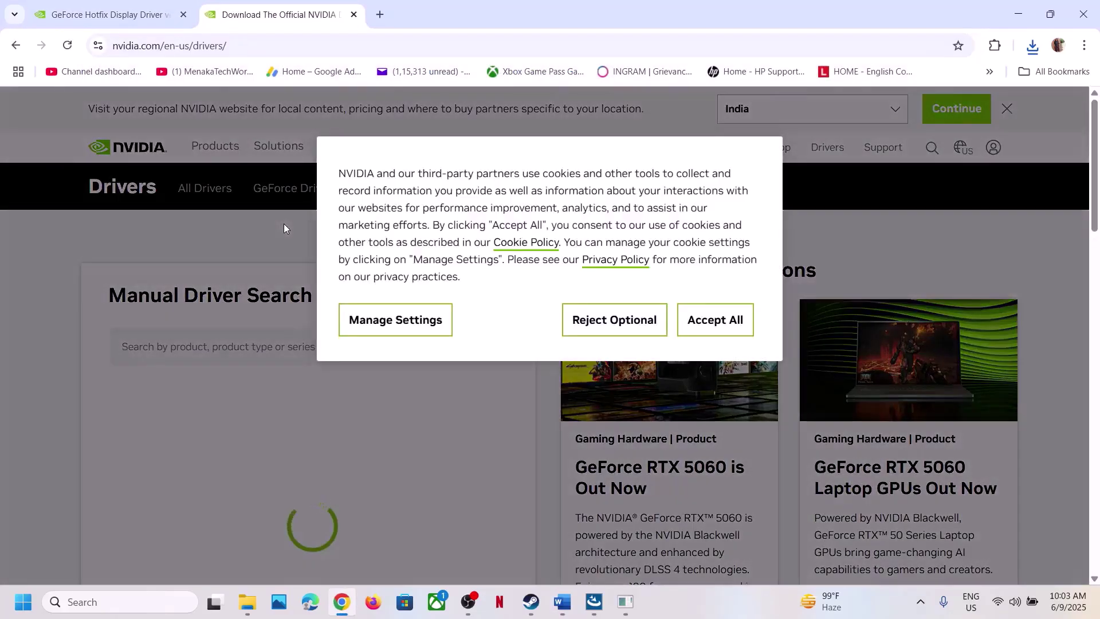
Reject optional cookies on NVIDIA's driver page and go to the Manual Driver Search section
scroll(687, 286, down, 4)
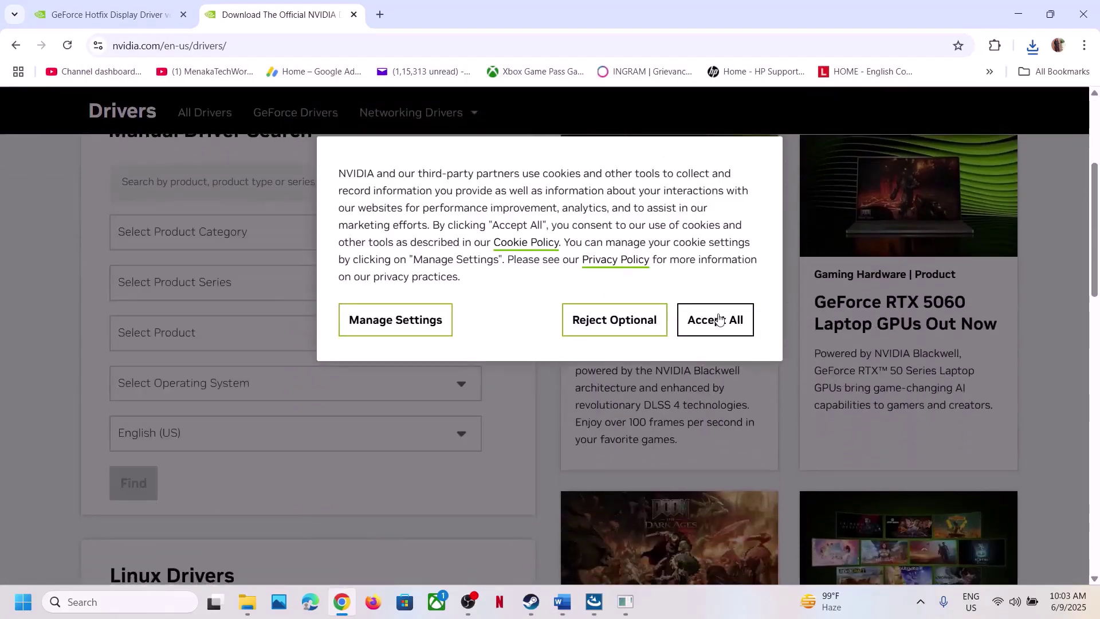
click(632, 333)
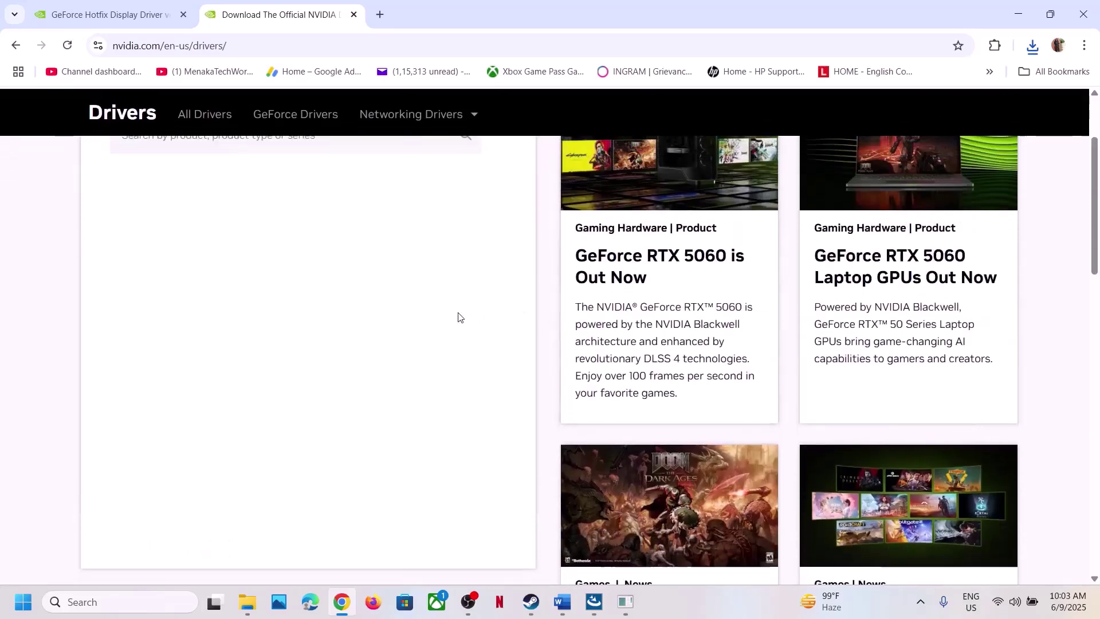
scroll(260, 336, down, 3)
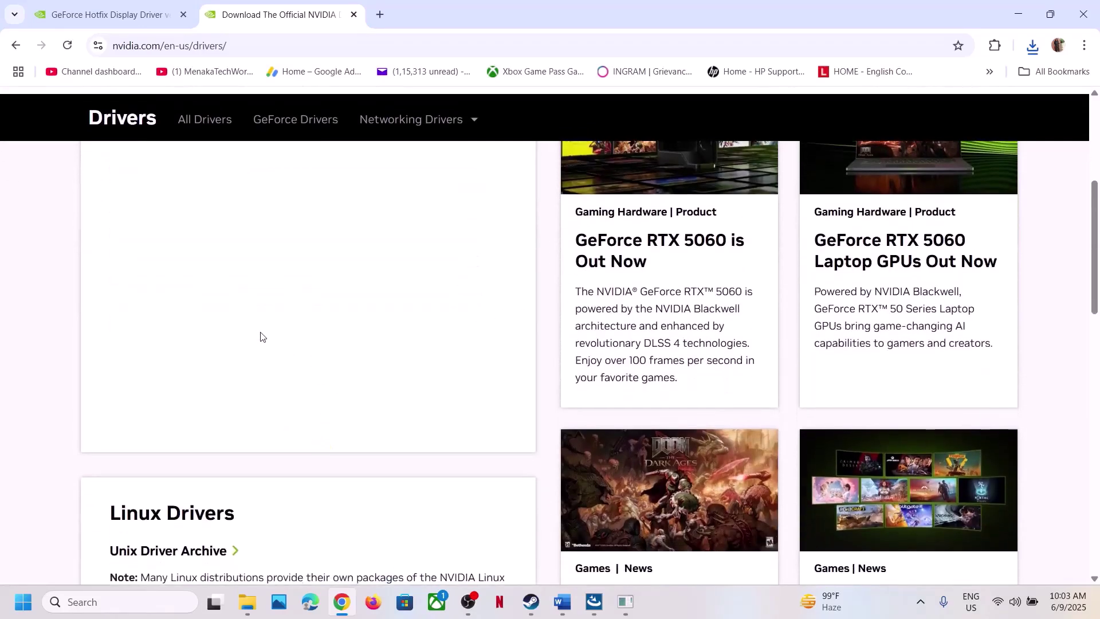
Set the manual driver search to GeForce, GeForce RTX 30 Series (Notebooks) and GeForce RTX 3050 Laptop GPU
click(219, 178)
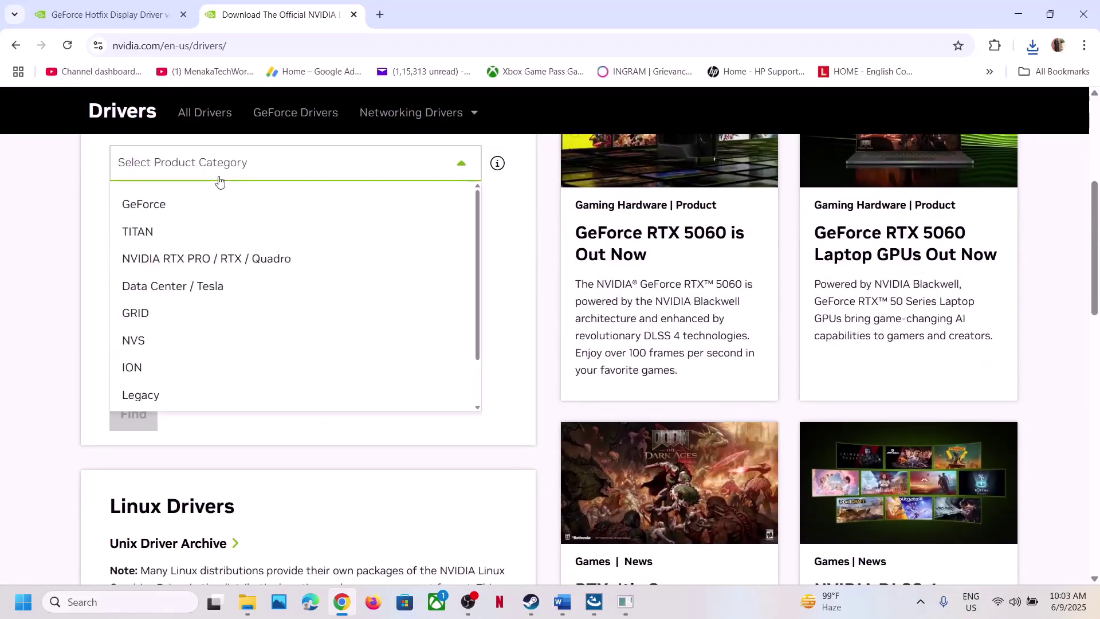
click(168, 201)
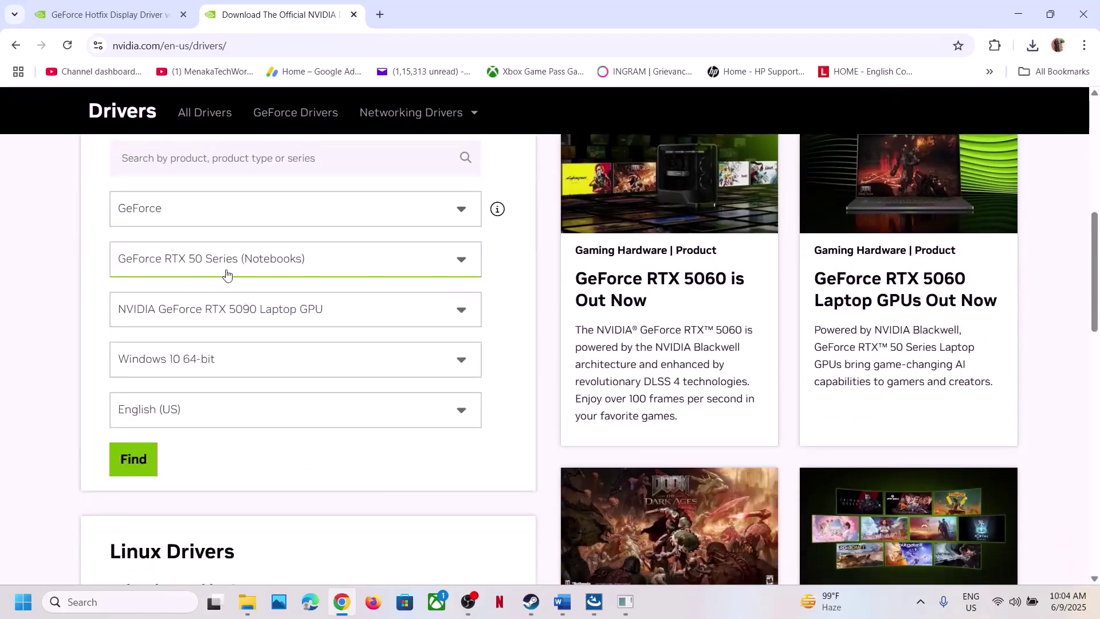
click(225, 273)
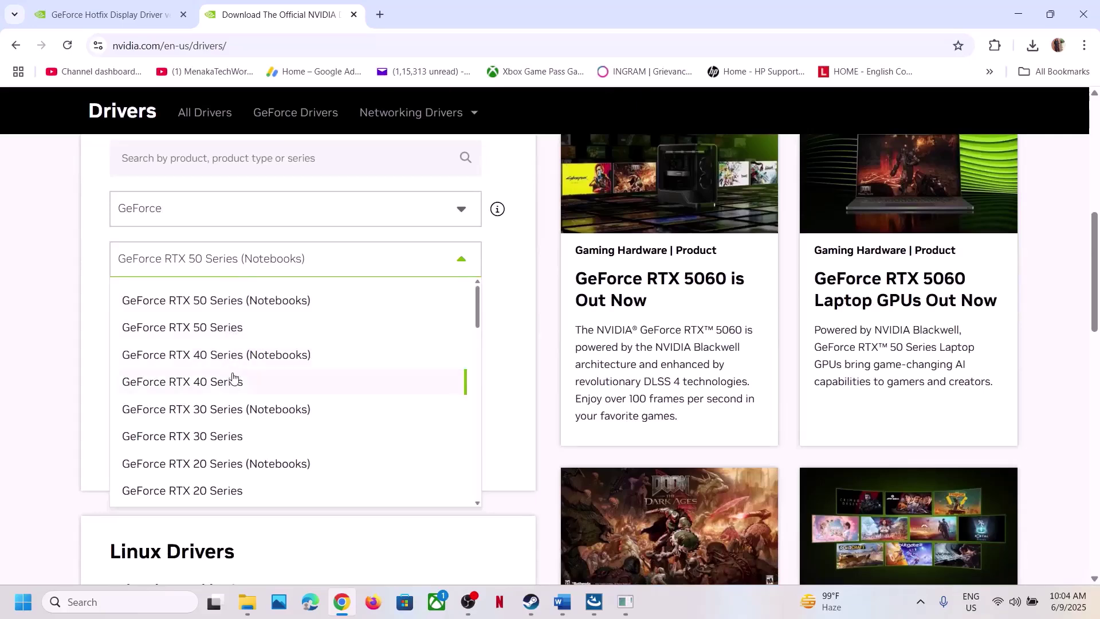
click(229, 422)
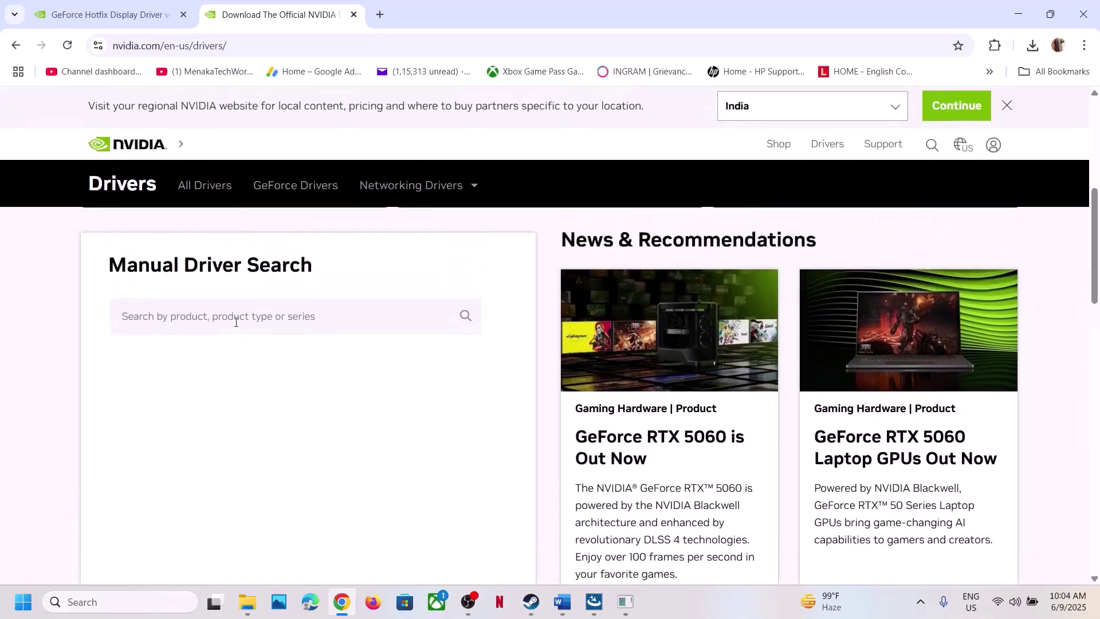
scroll(233, 373, down, 3)
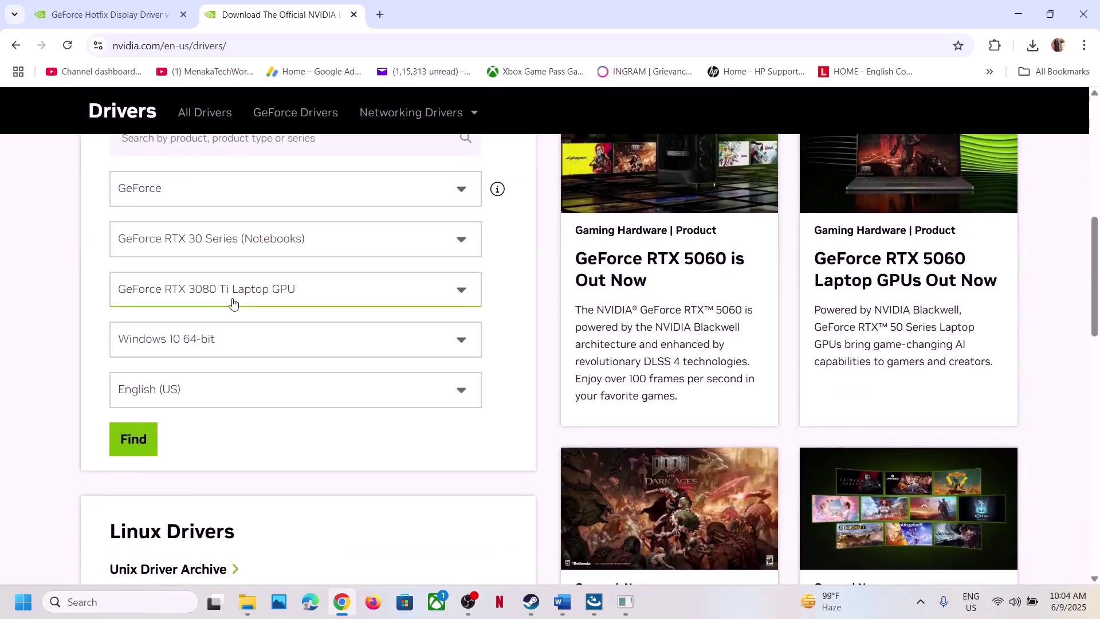
click(233, 304)
click(242, 506)
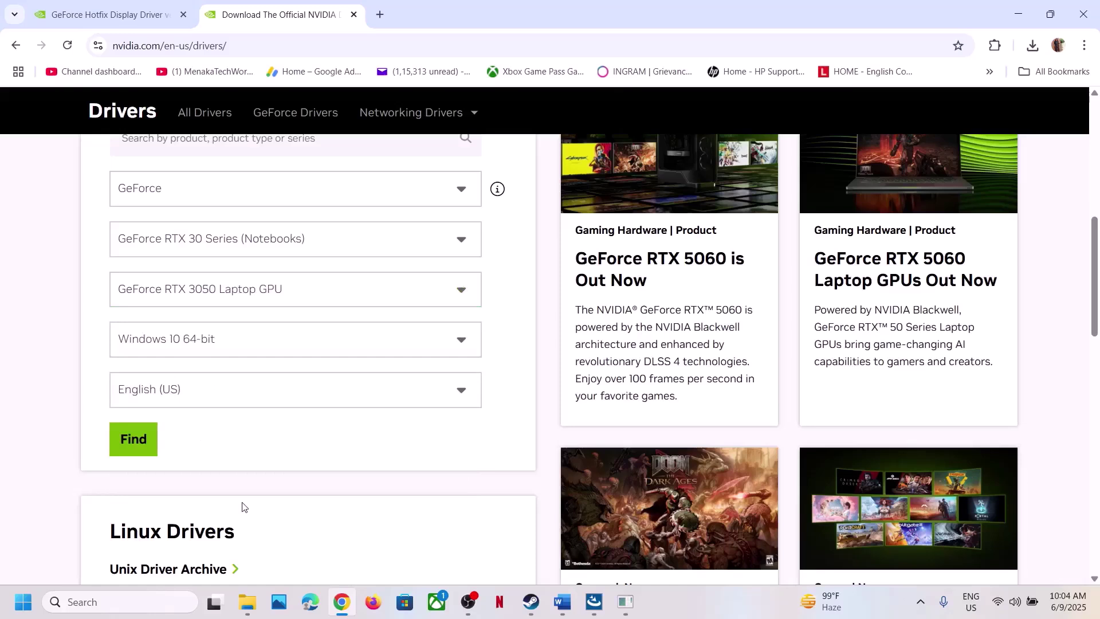
Choose Windows 11 as the operating system and run the driver search
click(240, 343)
click(199, 408)
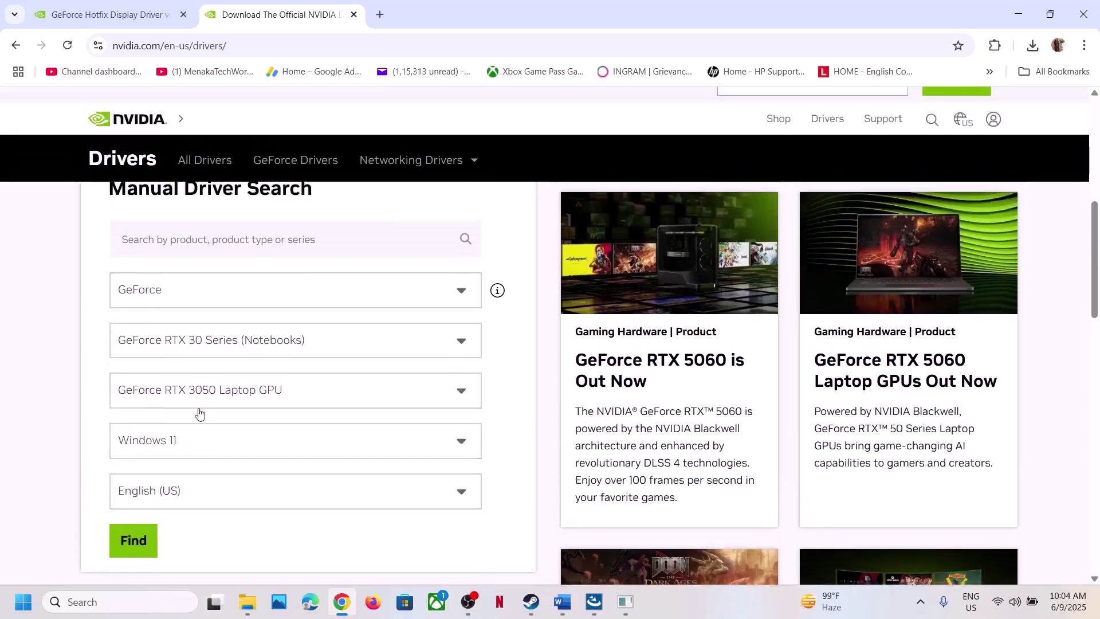
scroll(162, 521, down, 3)
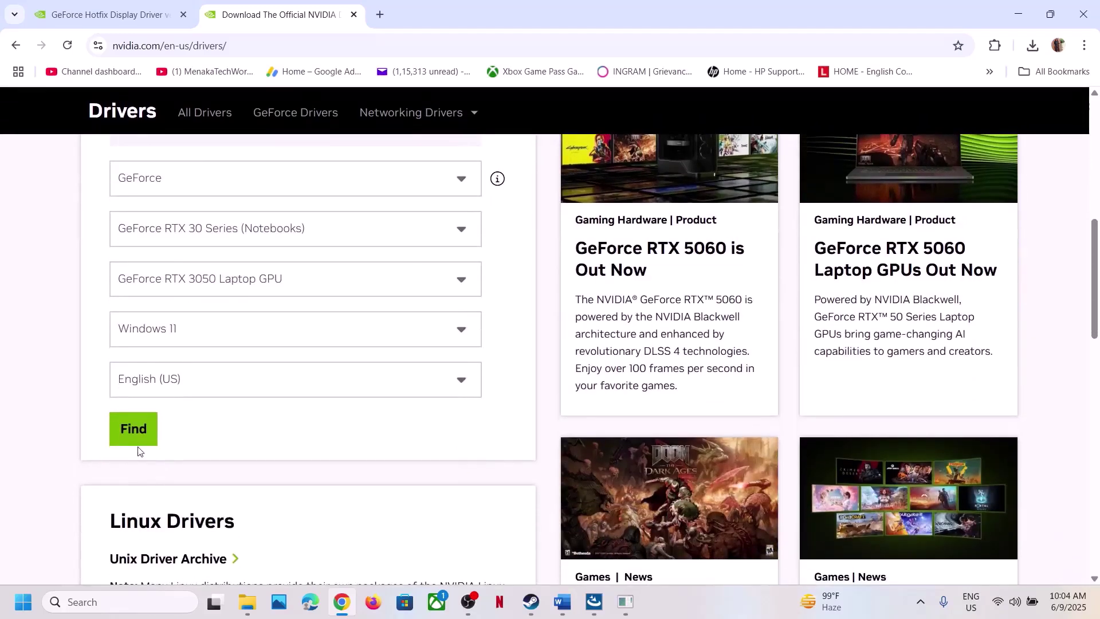
click(137, 443)
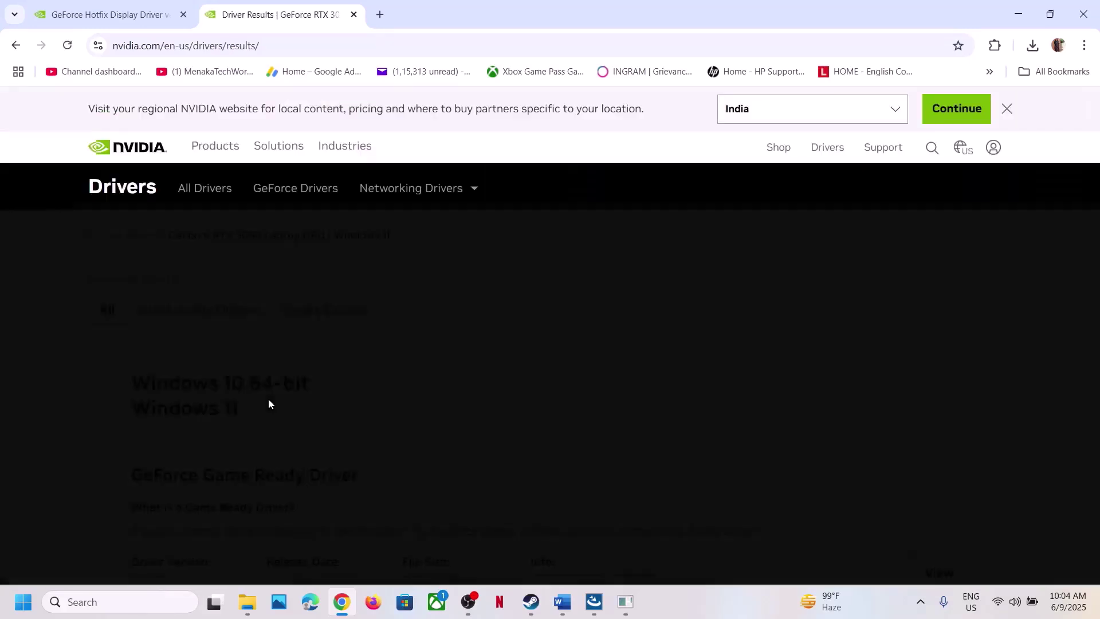
Expand the list of more driver versions and open the GeForce Game Ready Driver 566.36 released Dec 05, 2024
scroll(268, 403, down, 3)
scroll(268, 403, down, 4)
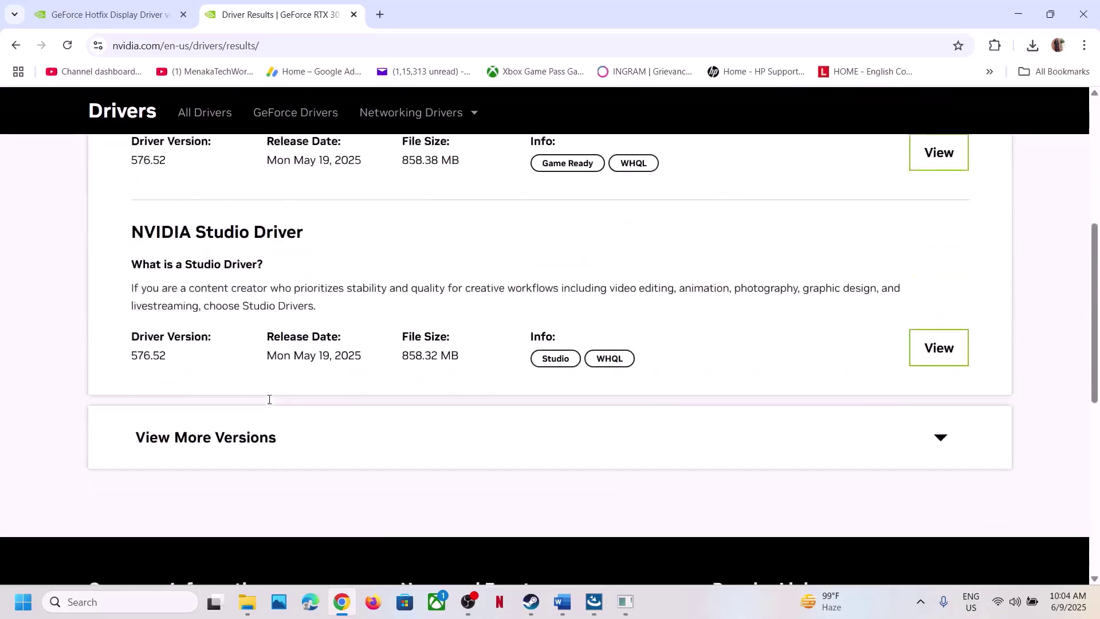
click(226, 407)
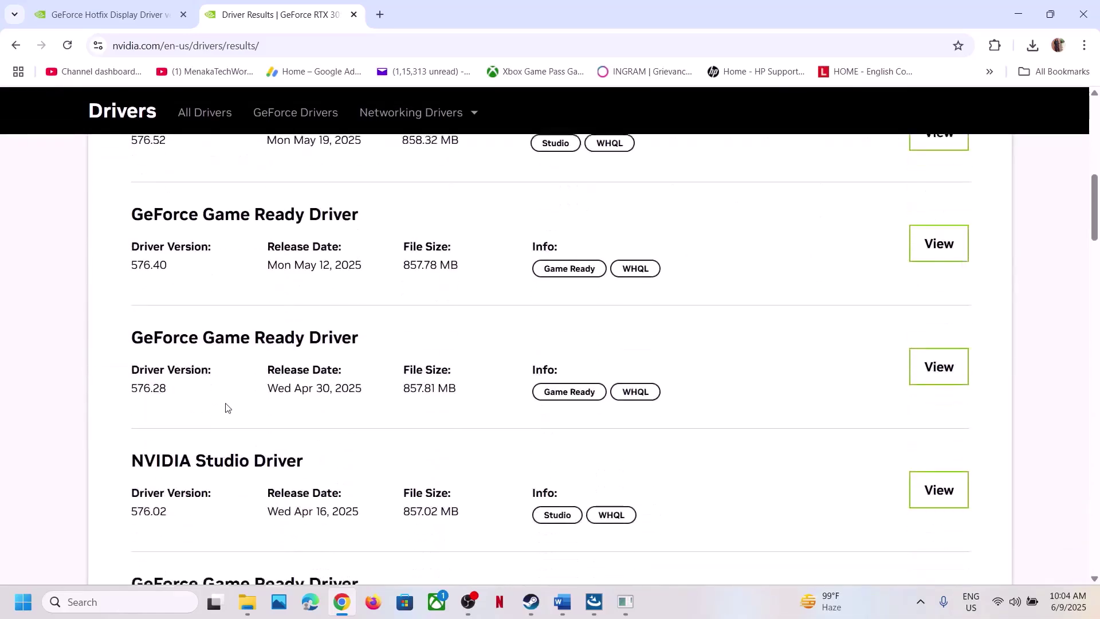
scroll(312, 361, up, 5)
scroll(212, 395, up, 2)
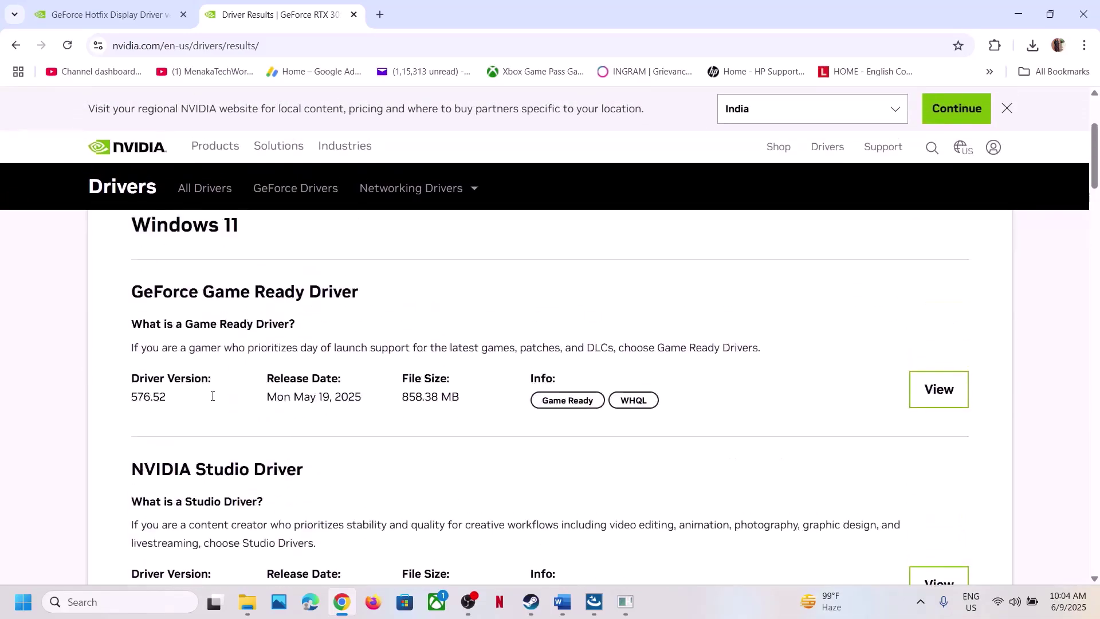
scroll(194, 399, up, 1)
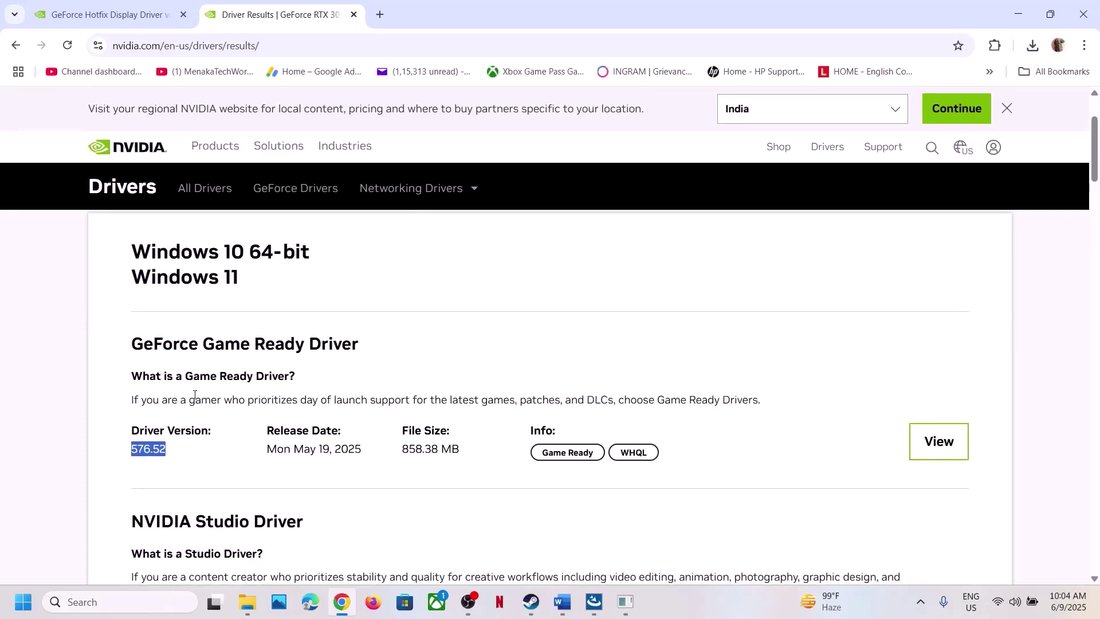
scroll(196, 398, down, 6)
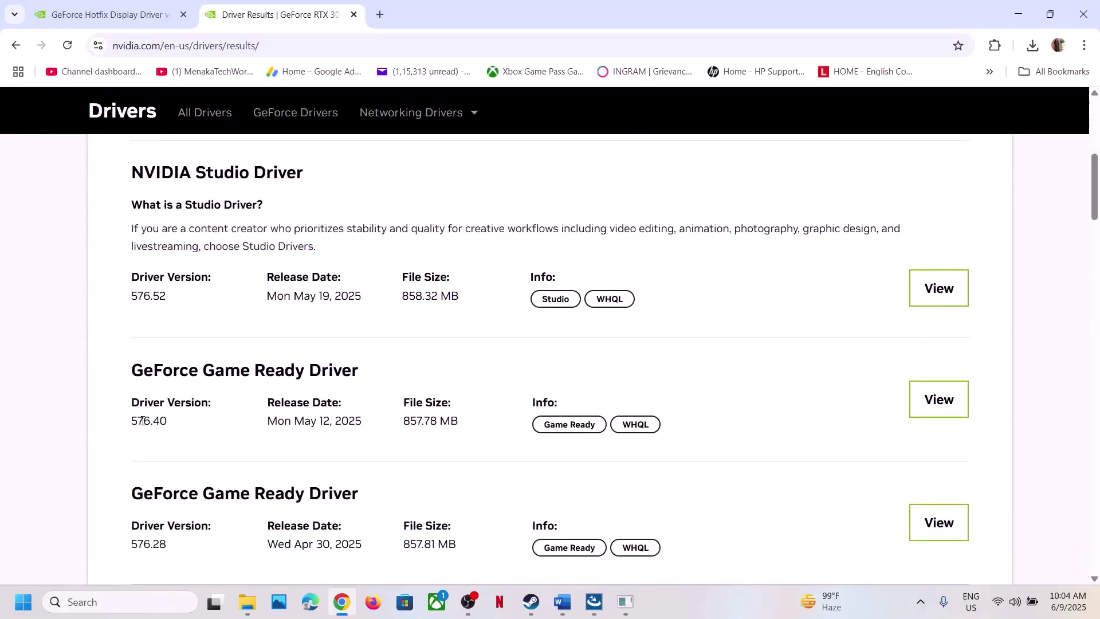
scroll(204, 426, down, 3)
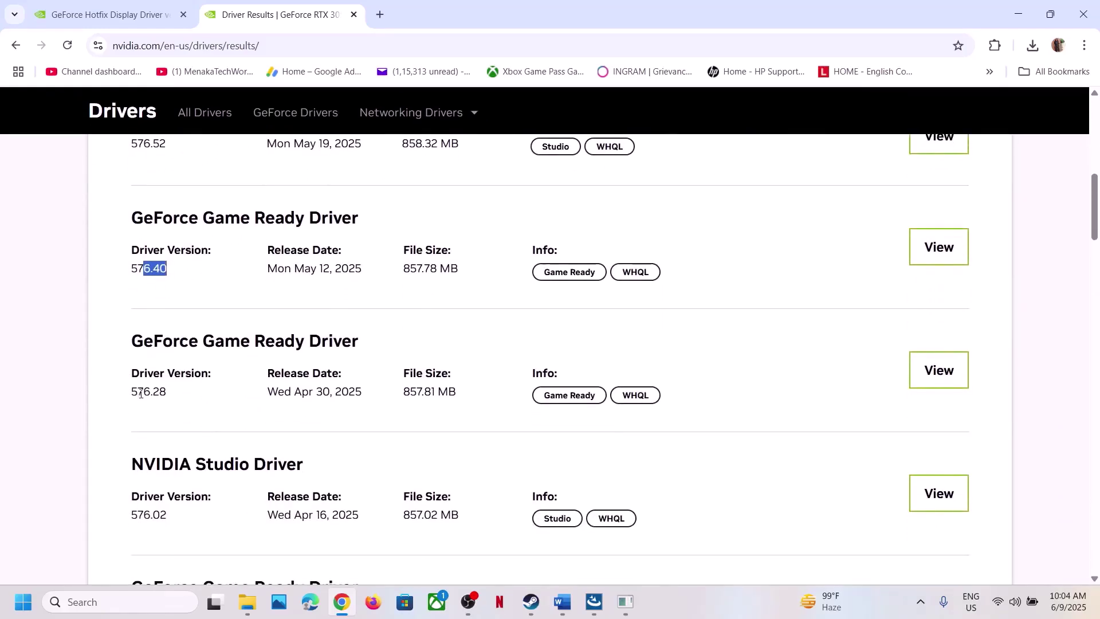
scroll(194, 394, down, 12)
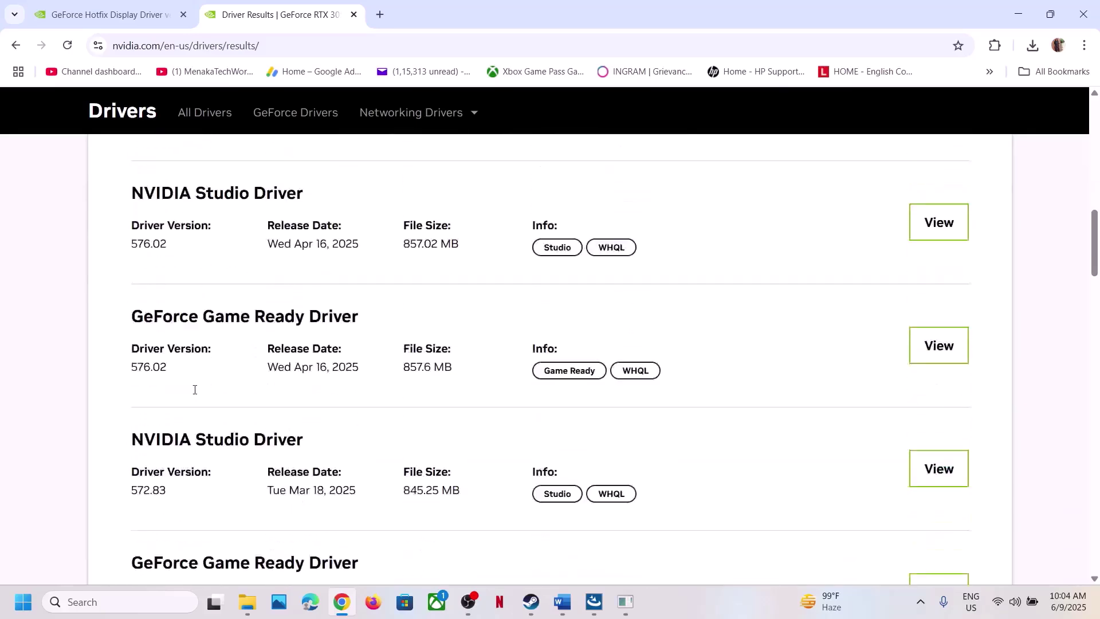
scroll(195, 392, down, 12)
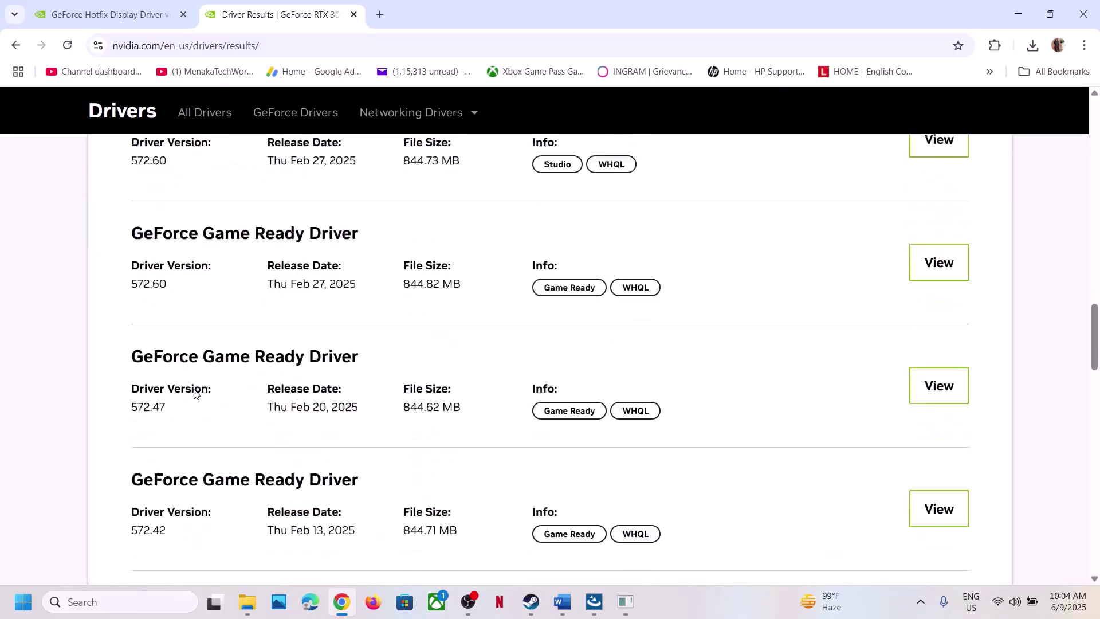
scroll(194, 393, down, 5)
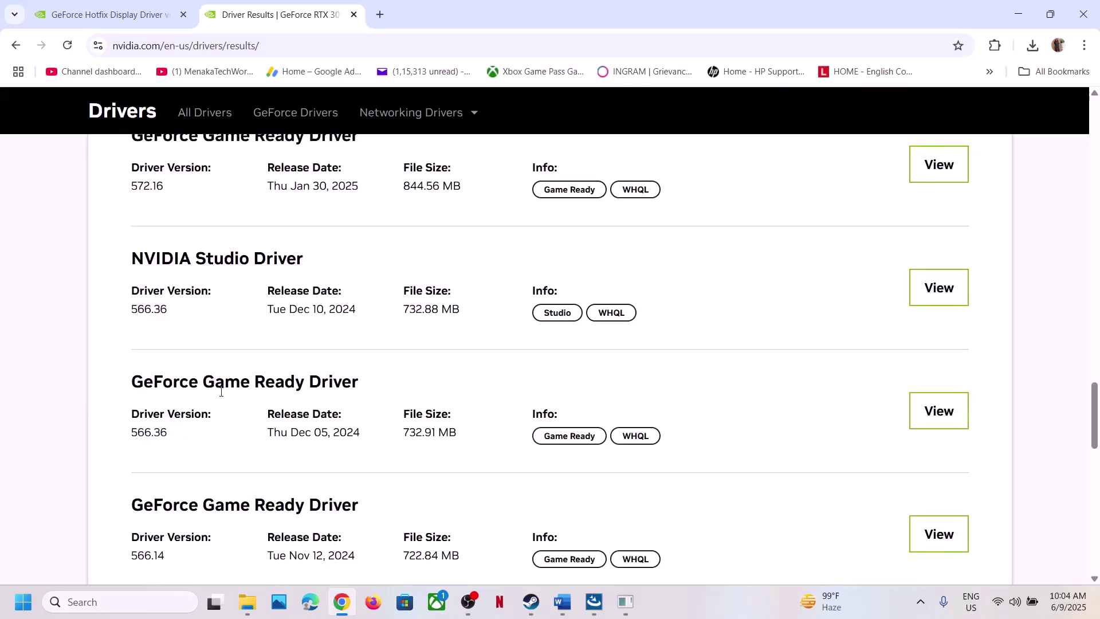
click(935, 410)
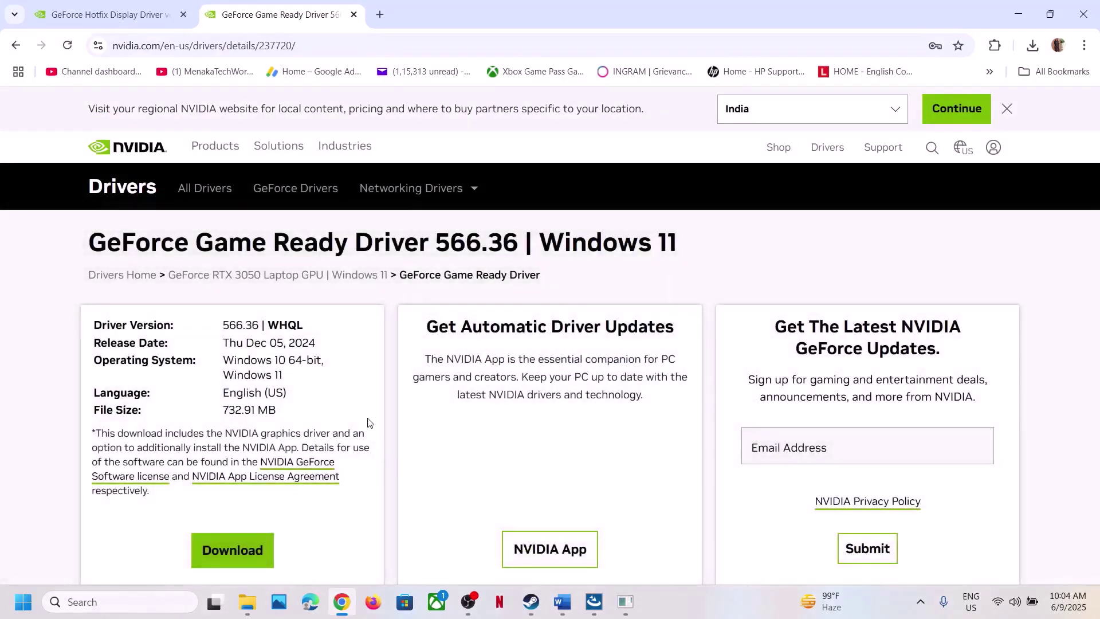
Switch to the Word guide and highlight "Verify the game files" in Step 13
click(536, 610)
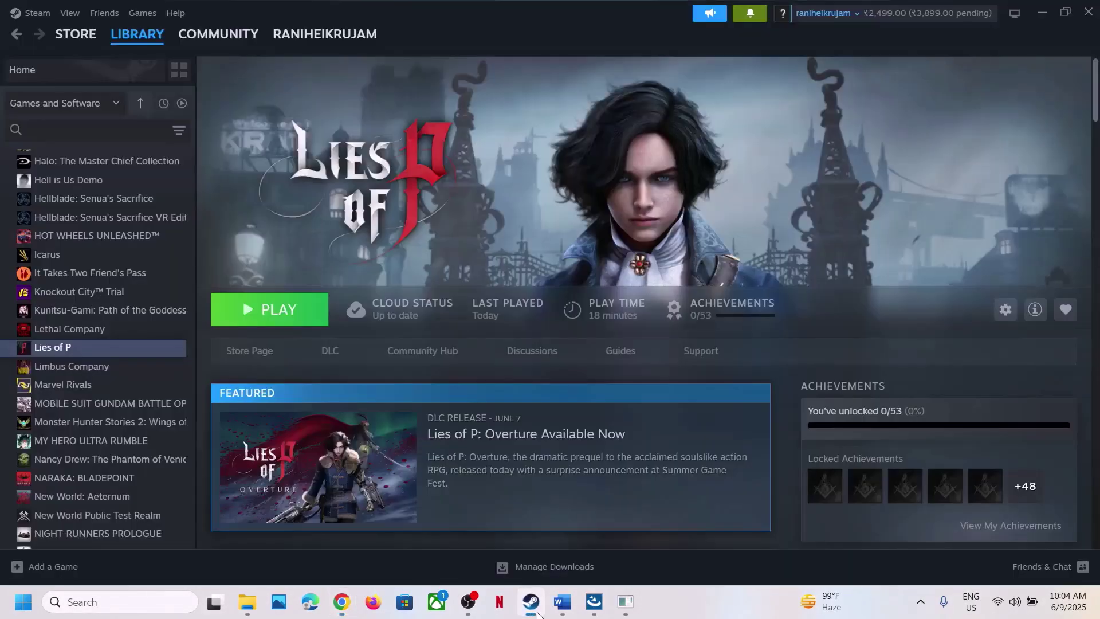
click(566, 599)
scroll(458, 403, down, 1)
scroll(458, 402, up, 1)
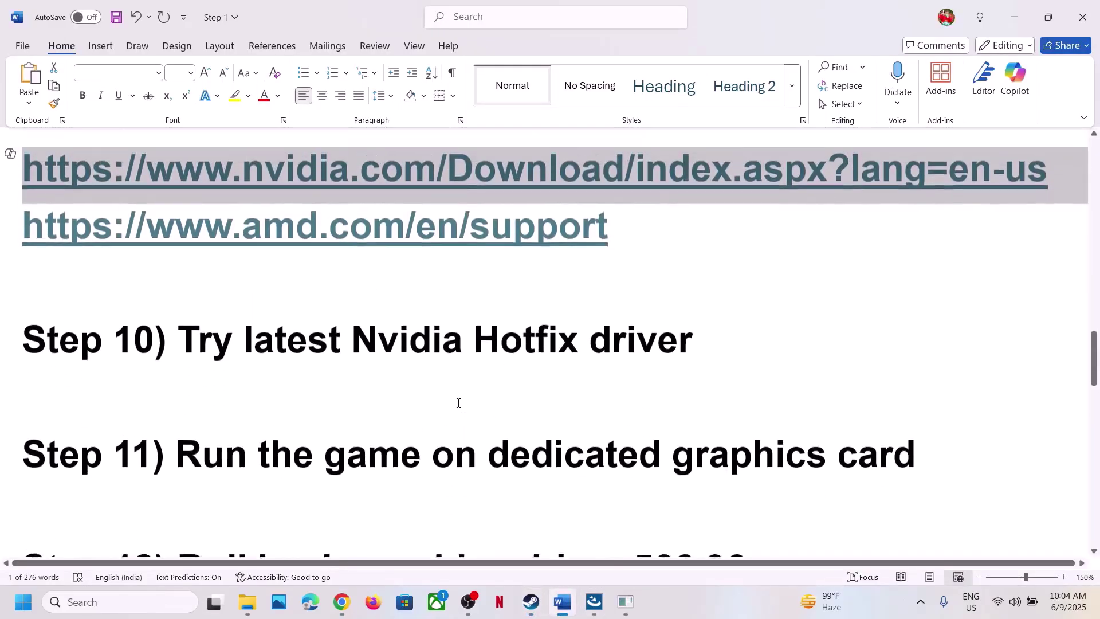
scroll(458, 402, down, 2)
scroll(459, 402, down, 3)
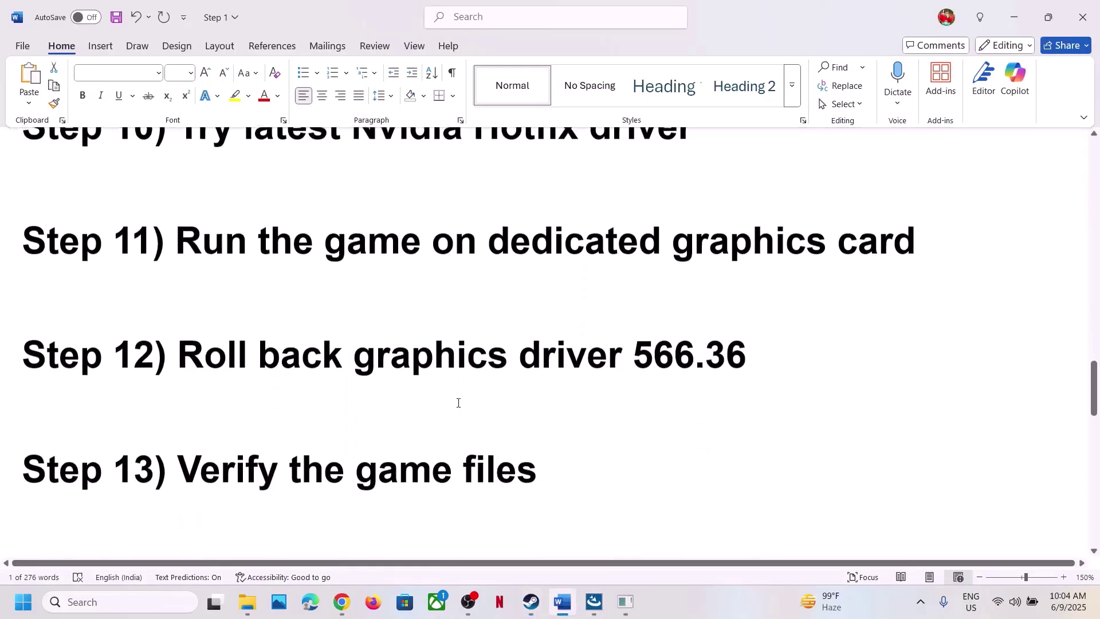
drag(223, 448, 536, 459)
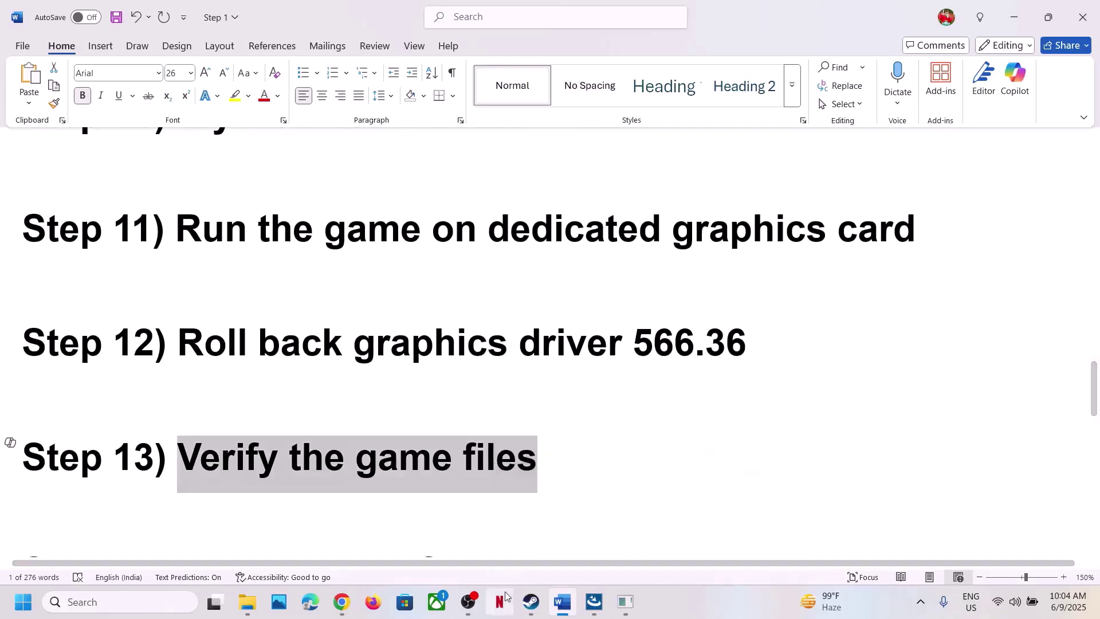
Switch to Steam, view the file verification option in the Installed Files properties of Lies of P, and close the properties
key(alt+Tab)
right_click(117, 347)
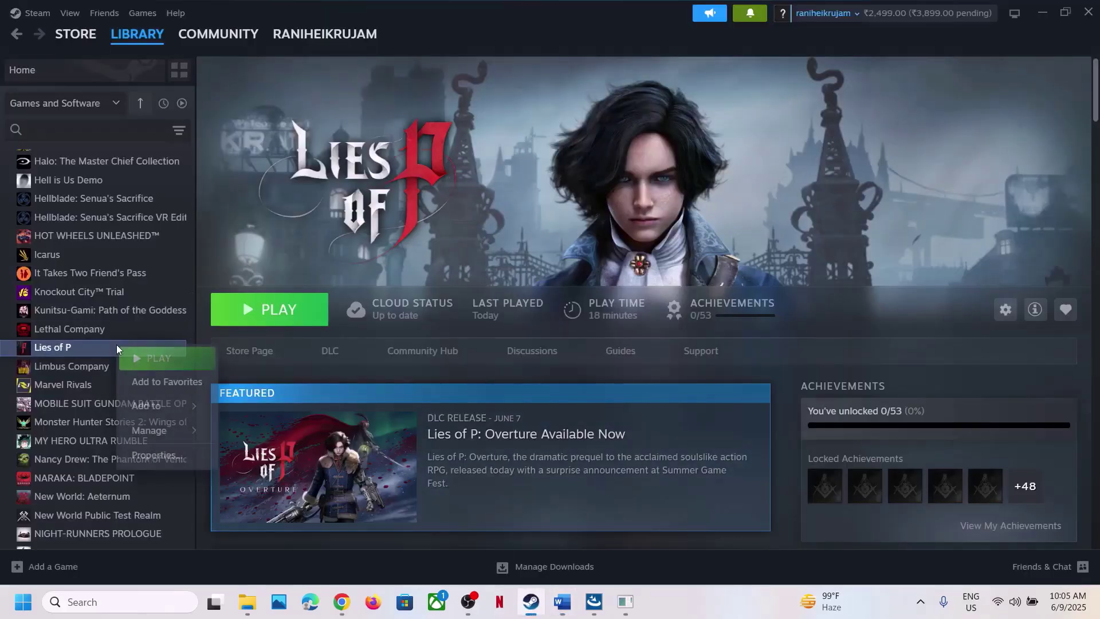
click(156, 454)
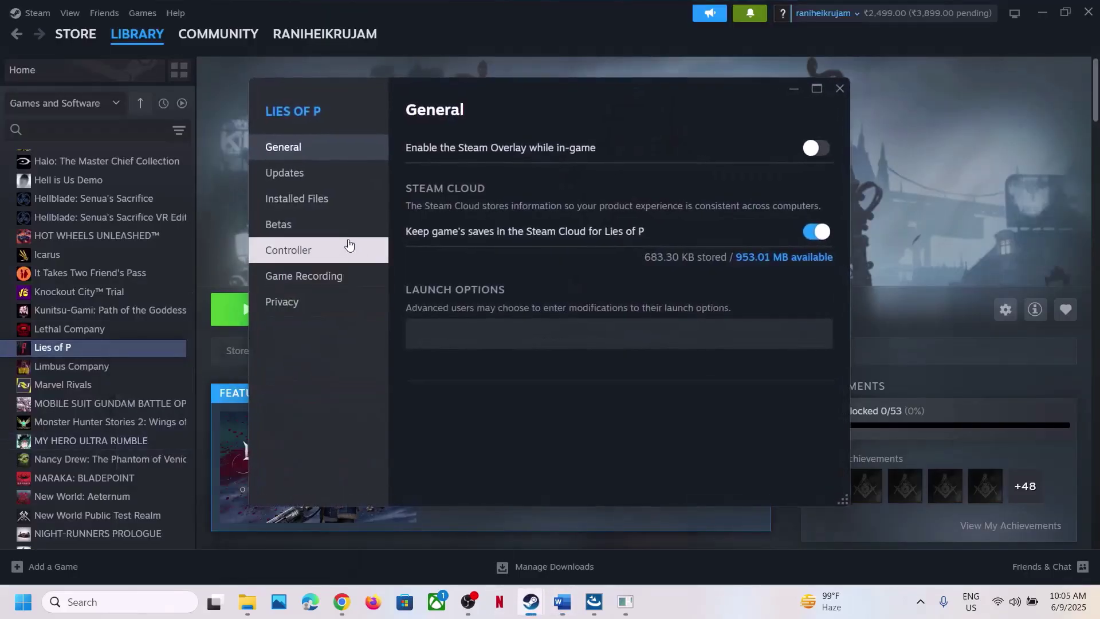
click(343, 212)
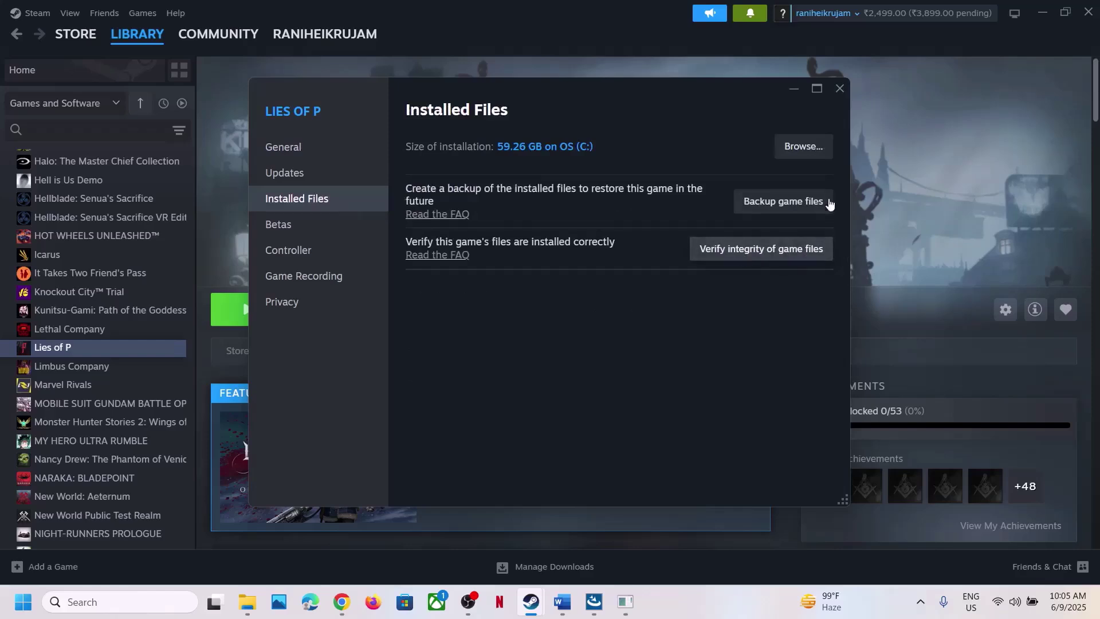
click(841, 92)
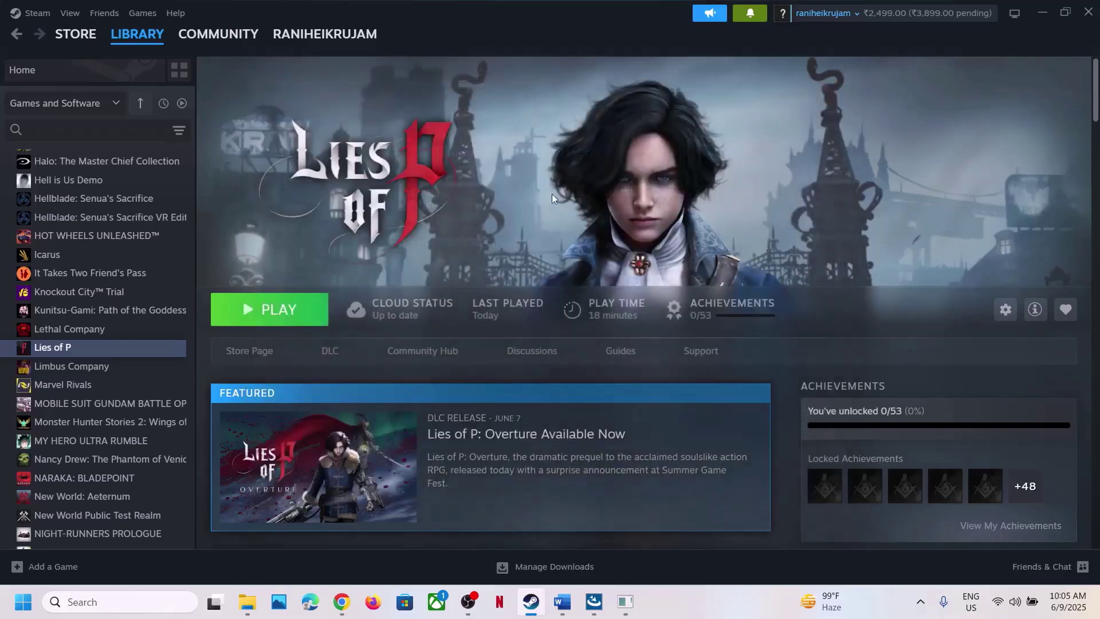
Copy the Visual C++ download link from Step 14 of the Word guide and open it in a new Chrome tab
click(559, 492)
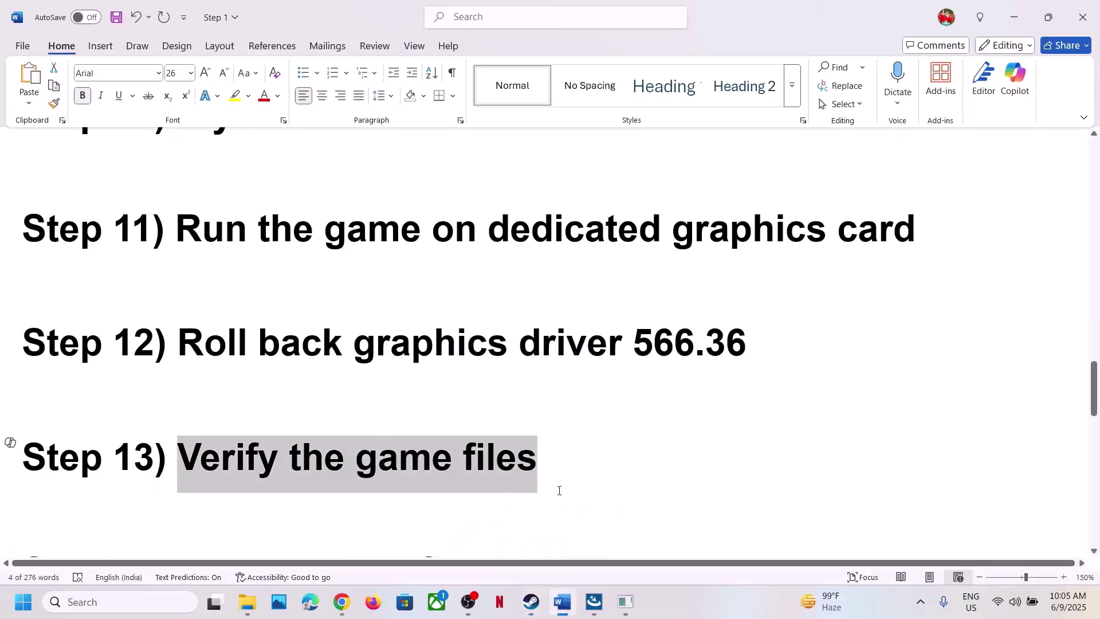
scroll(463, 454, down, 3)
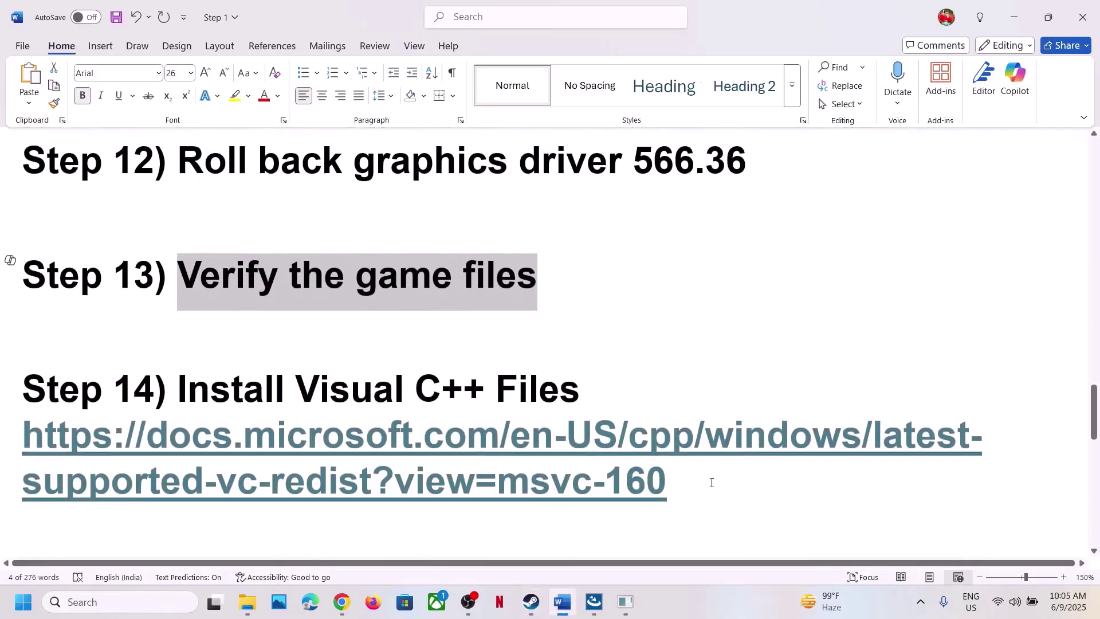
triple_click(709, 484)
key(ctrl+c)
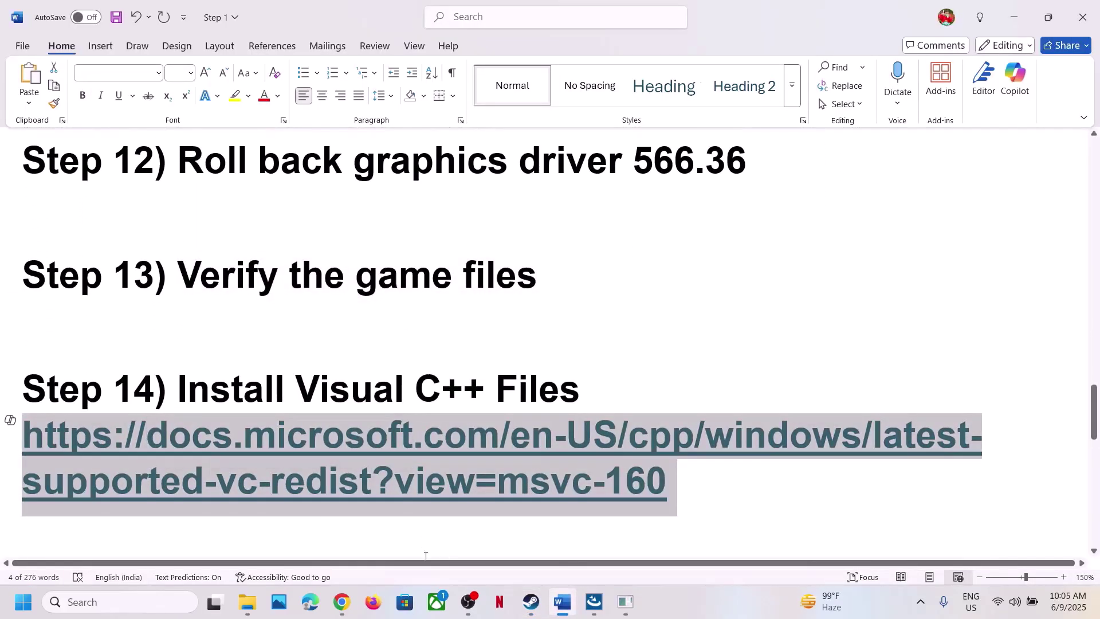
click(342, 601)
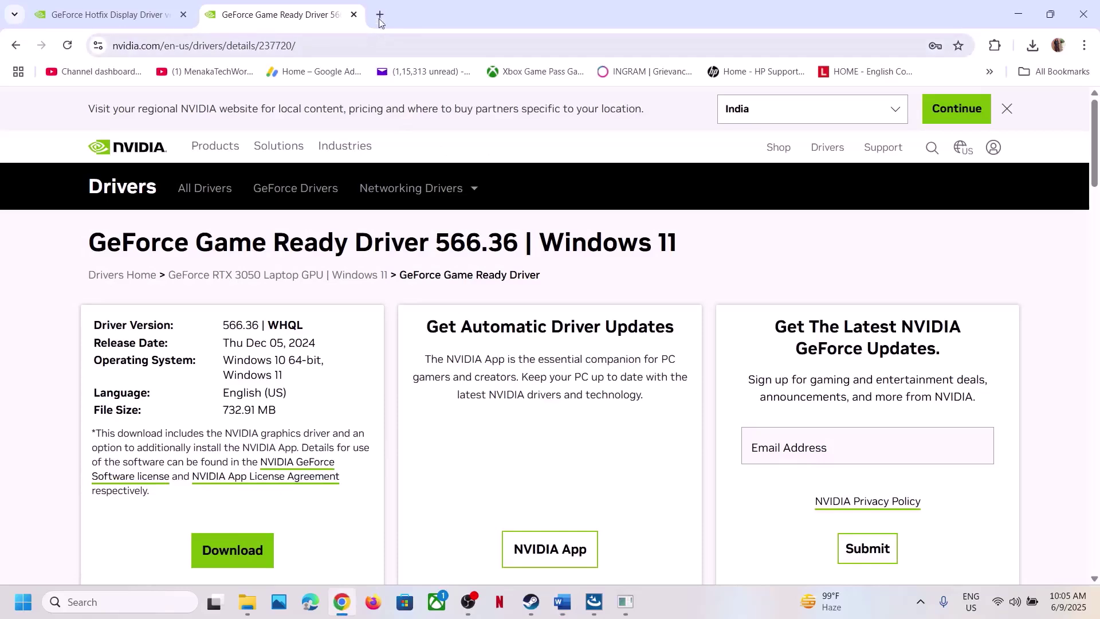
click(380, 17)
key(ctrl+v)
key(Return)
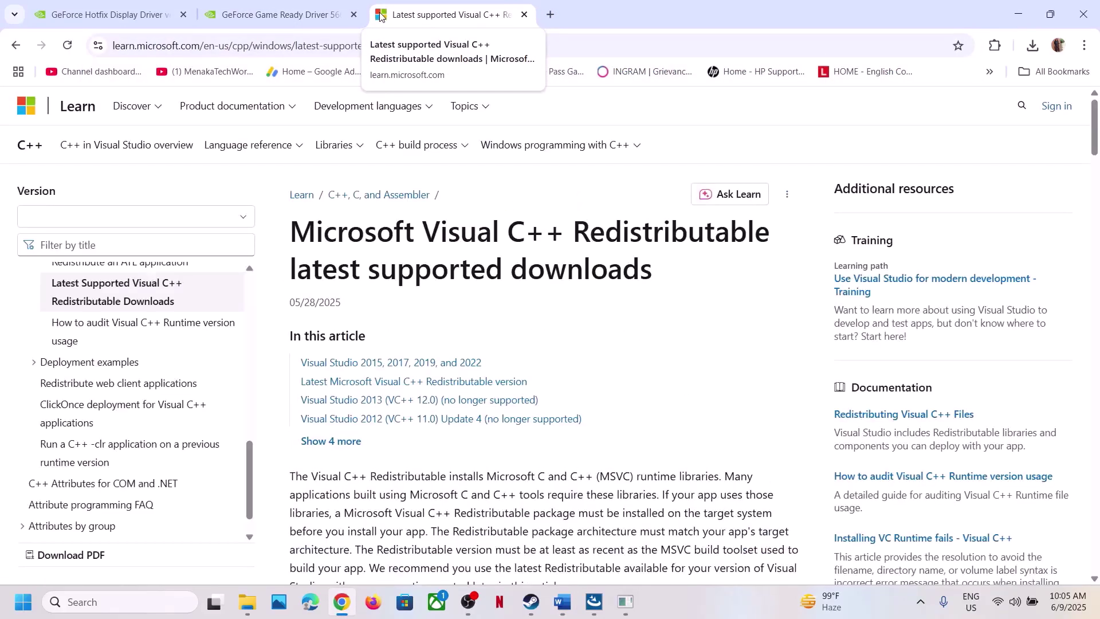
Download the X86 version of the latest Visual C++ Redistributable and launch VC_redist.x86.exe
scroll(442, 236, down, 15)
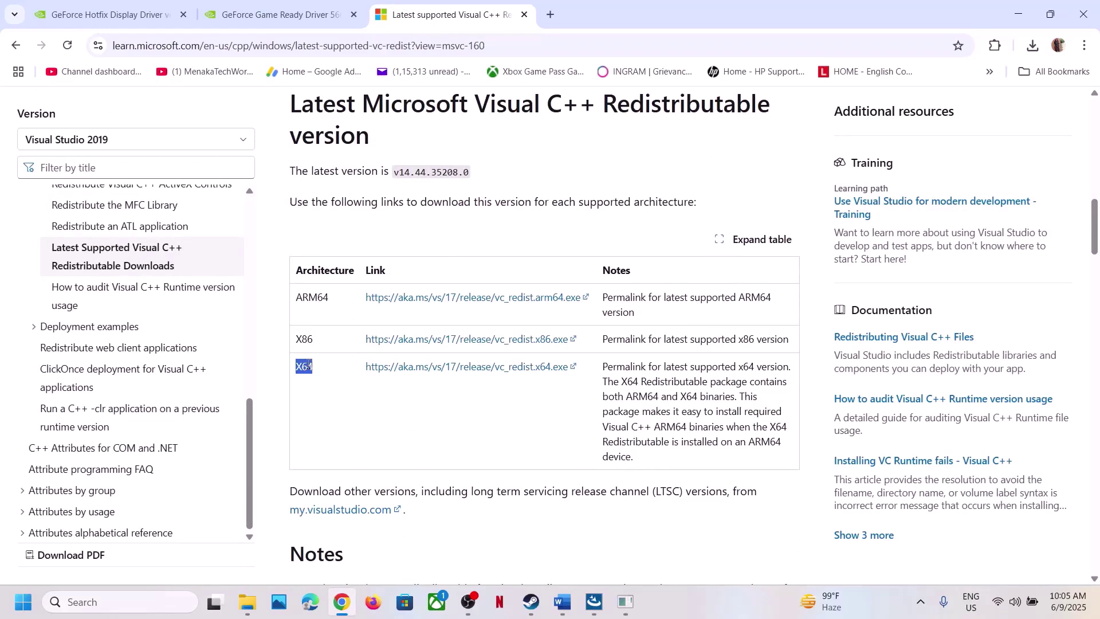
click(424, 340)
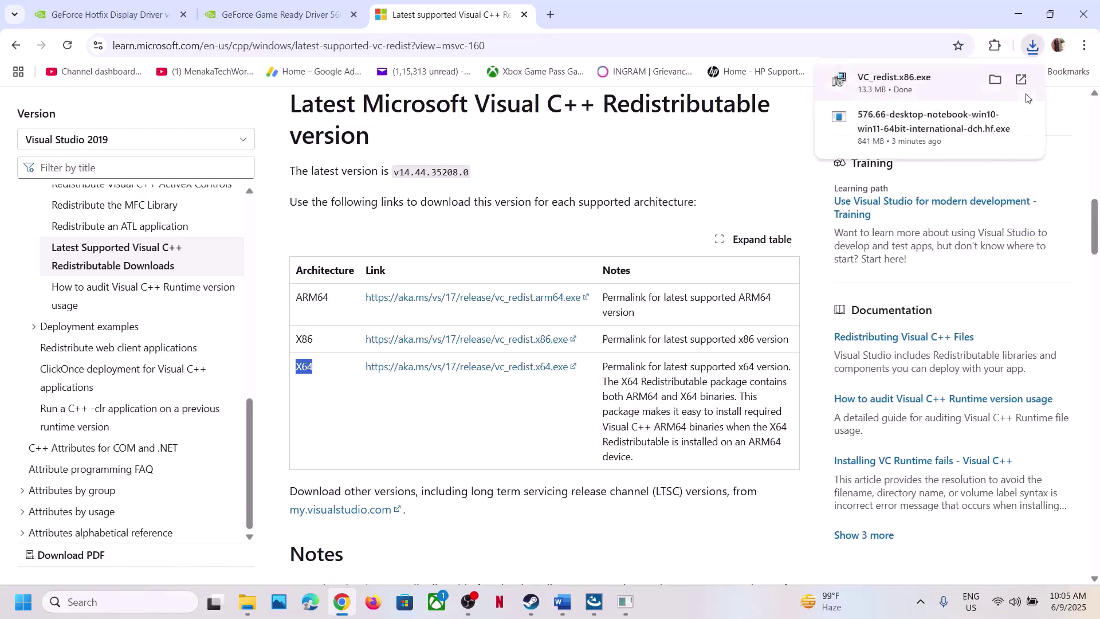
click(887, 95)
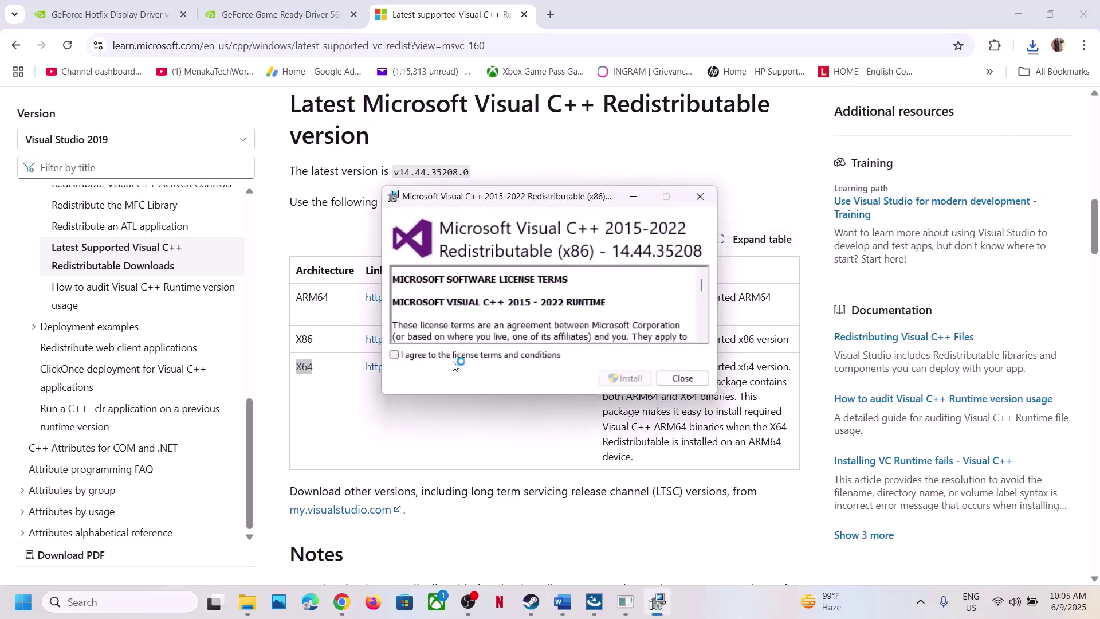
Start installing the x86 Visual C++ 2015-2022 Redistributable and allow it to make changes to the device
click(621, 381)
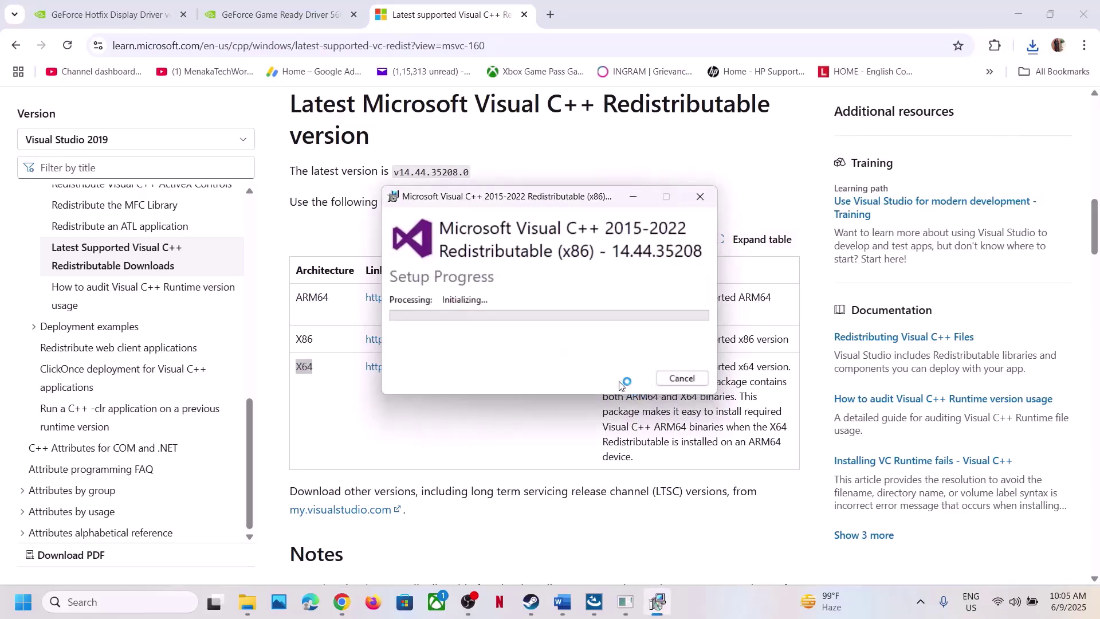
click(504, 404)
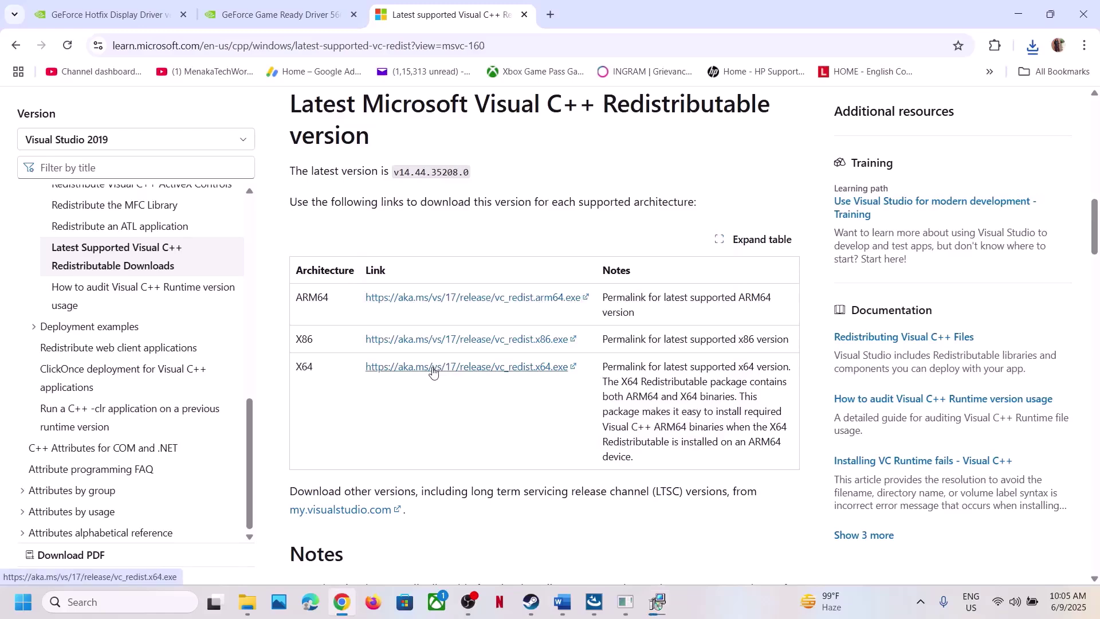
Download the X64 version of the Visual C++ Redistributable, launch it, accept the license terms, and start the installation with permission to make changes
click(436, 368)
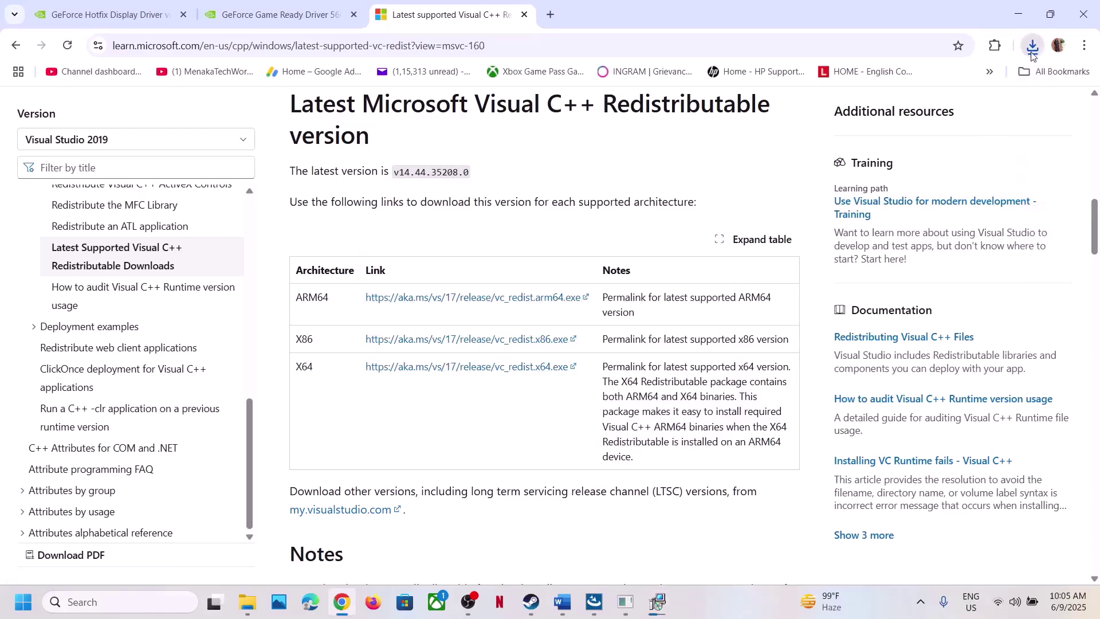
click(1032, 54)
click(893, 106)
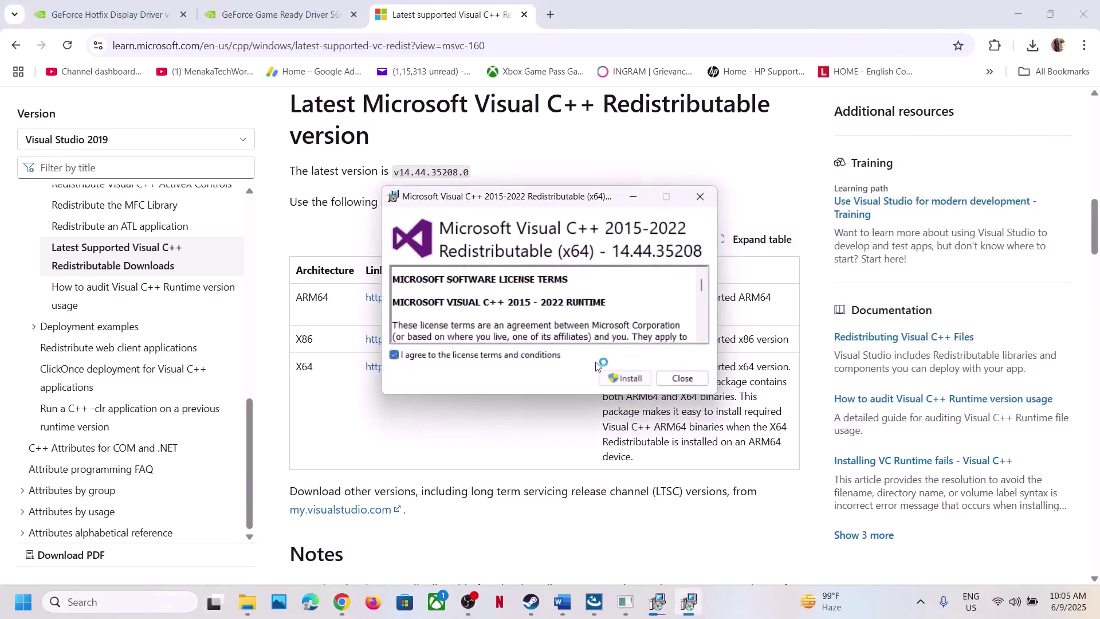
click(624, 377)
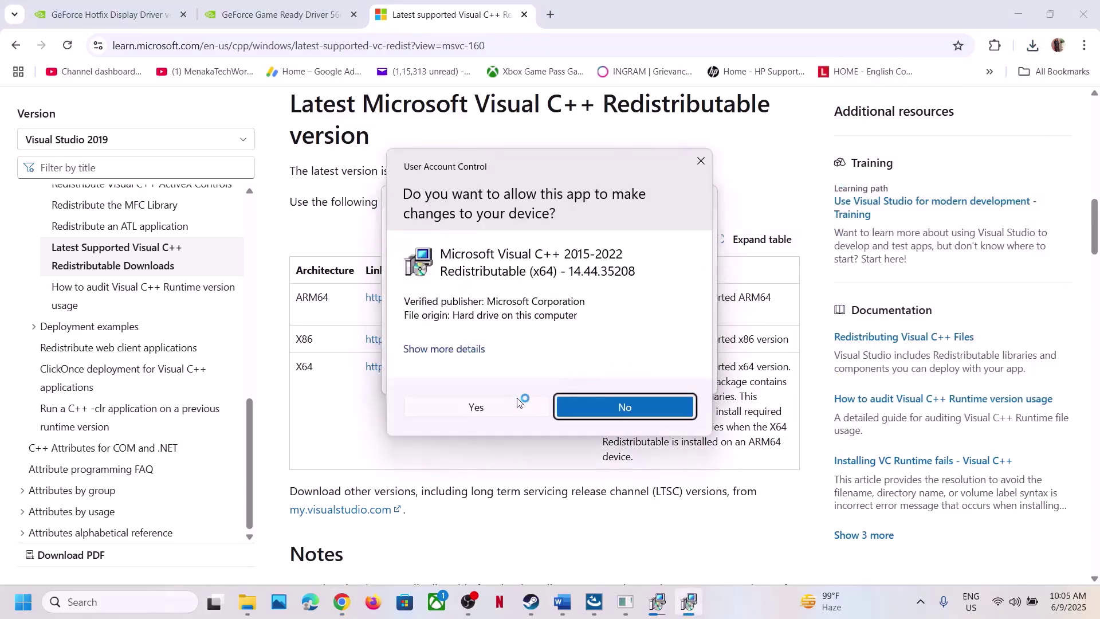
click(519, 404)
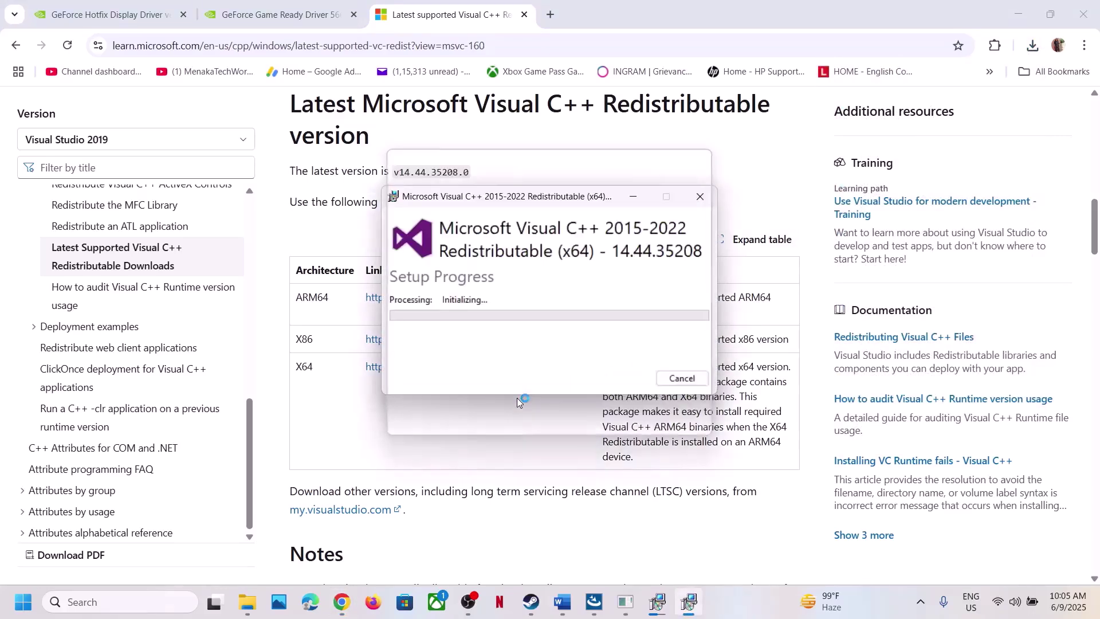
Bring up the x86 setup window and arrange the x86 and x64 setup windows side by side
click(668, 606)
drag(580, 205, 369, 242)
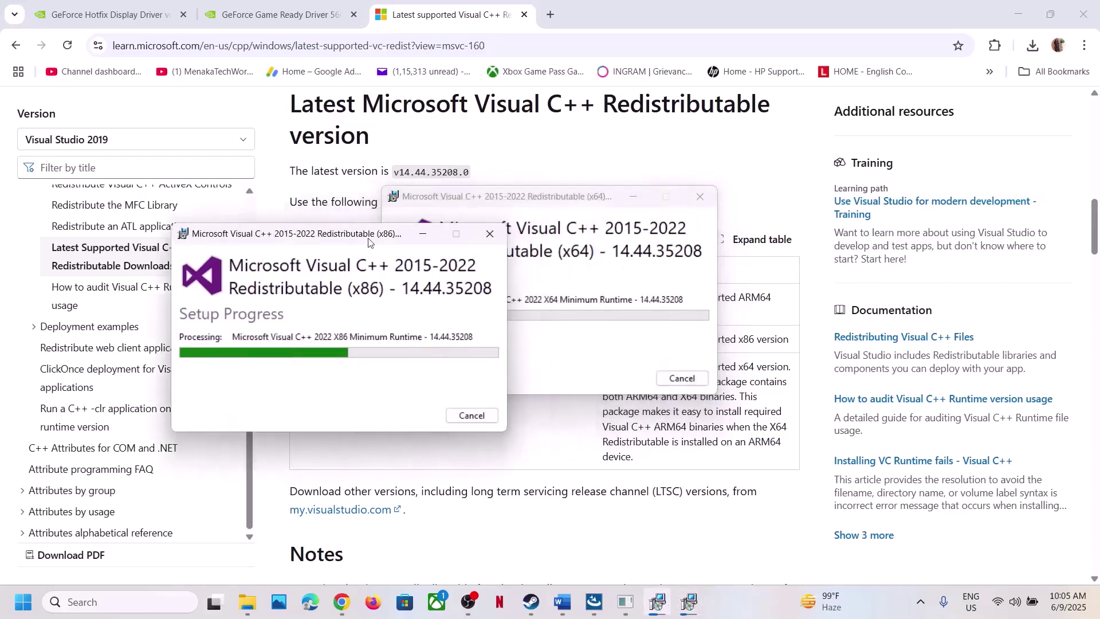
drag(572, 203, 761, 243)
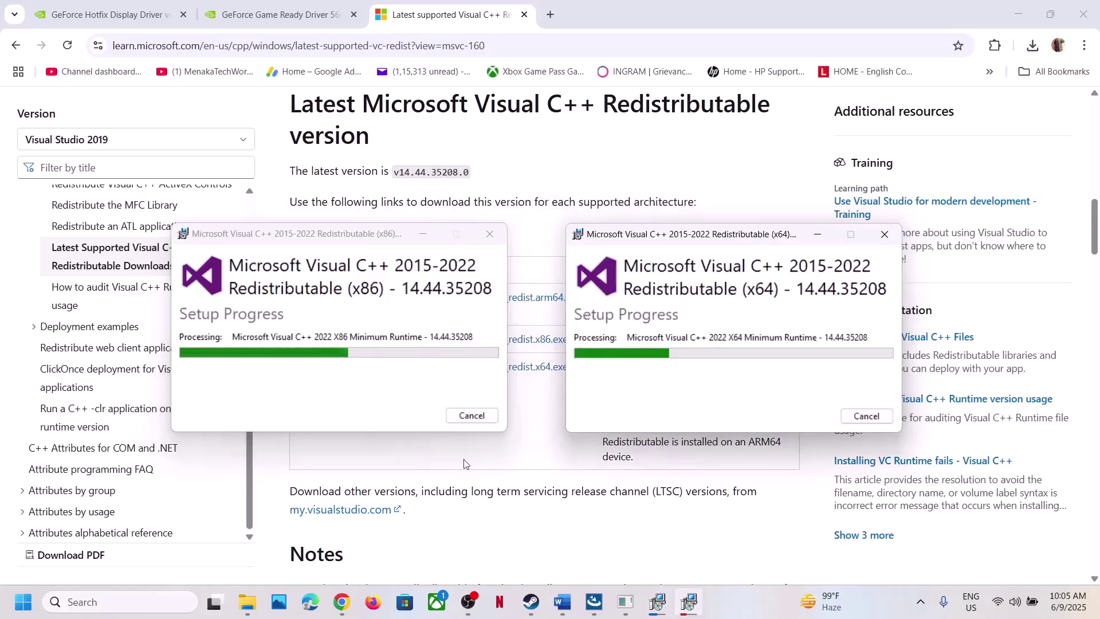
Show the Windows power options containing Restart, and close them without restarting
click(446, 478)
click(30, 611)
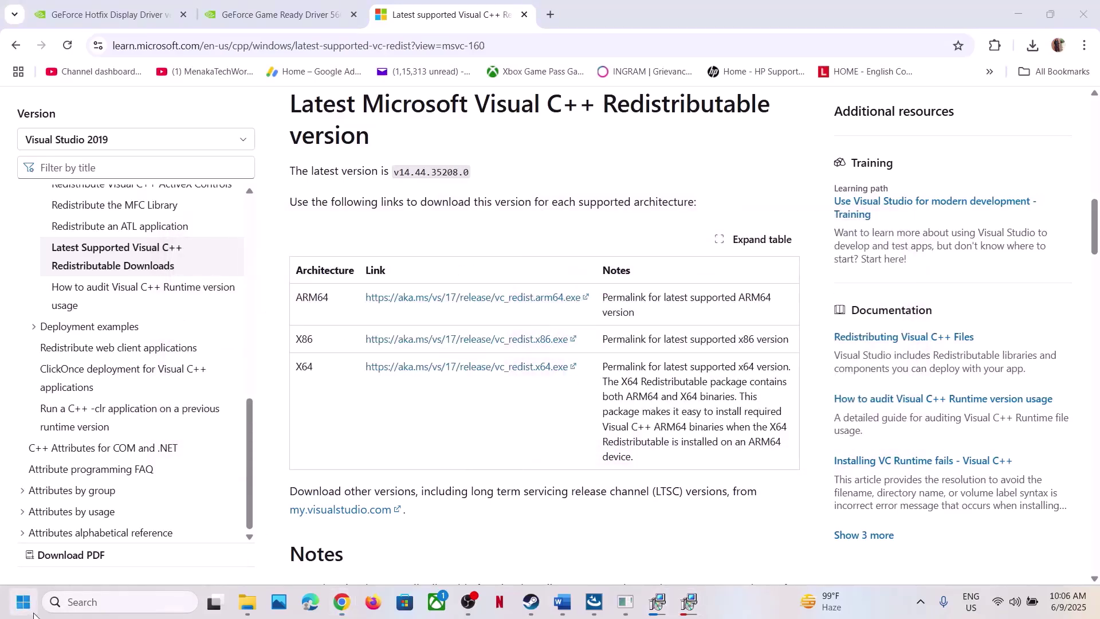
click(417, 551)
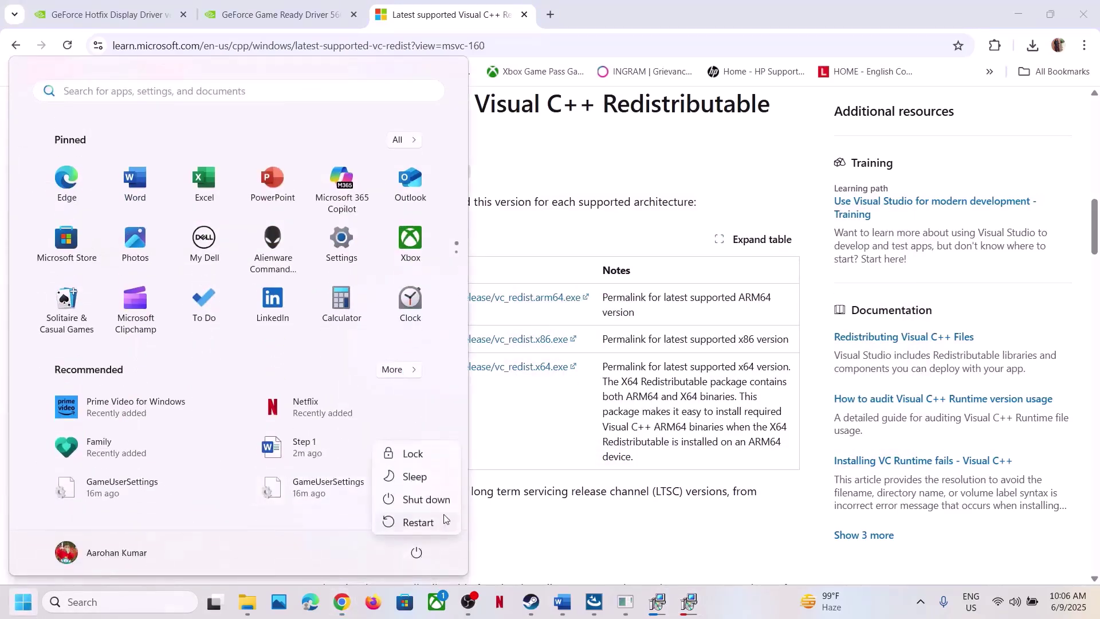
click(560, 441)
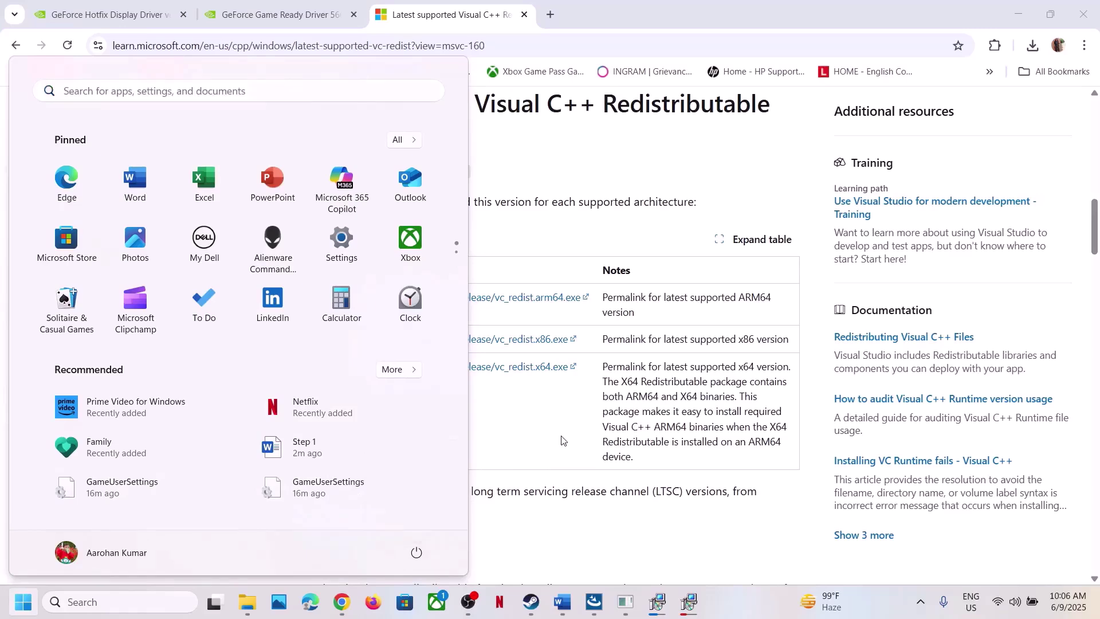
Switch to the Word guide and go to Step 15, "Increase the Virtual memory"
click(561, 602)
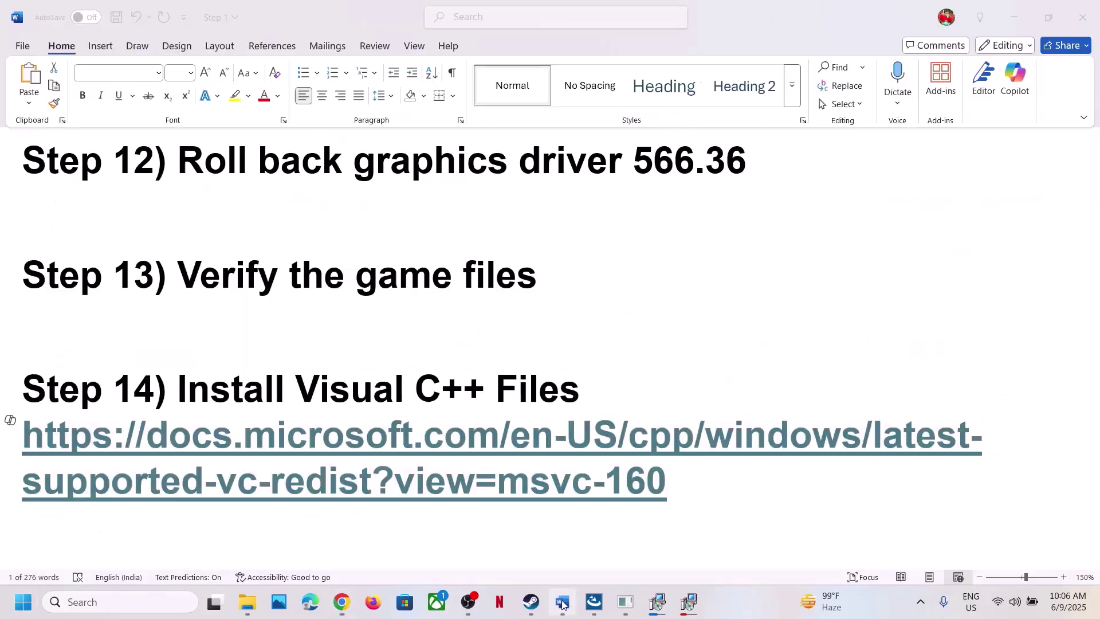
triple_click(507, 448)
scroll(507, 448, down, 3)
scroll(508, 448, up, 1)
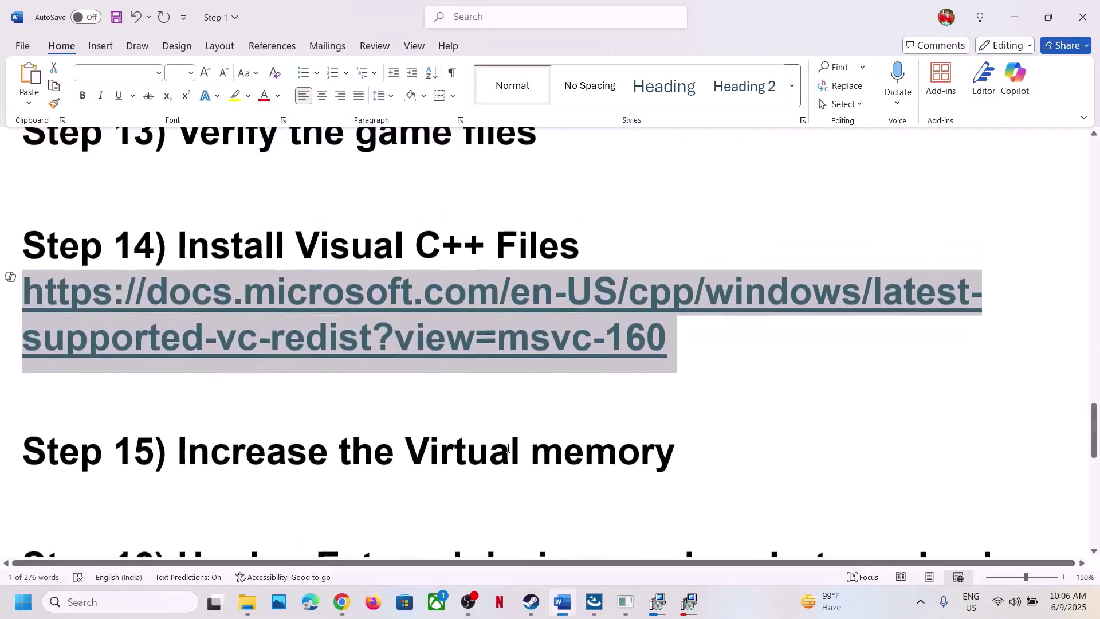
click(742, 615)
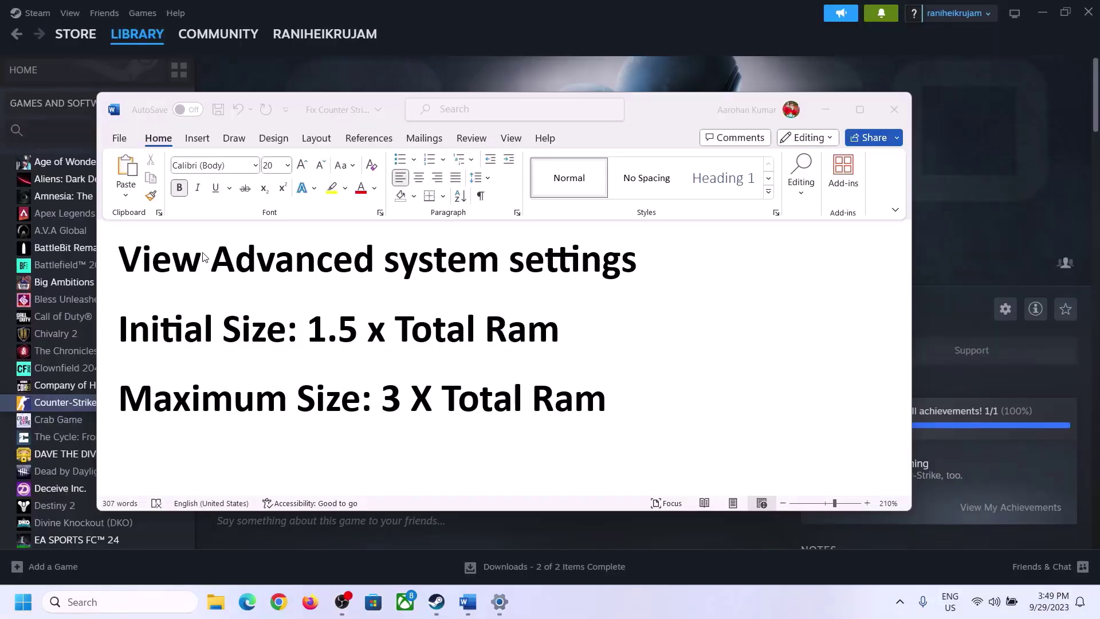
Copy "View Advanced system settings" from the Word document and open that item through Windows search
click(133, 264)
drag(199, 273, 613, 271)
key(ctrl+c)
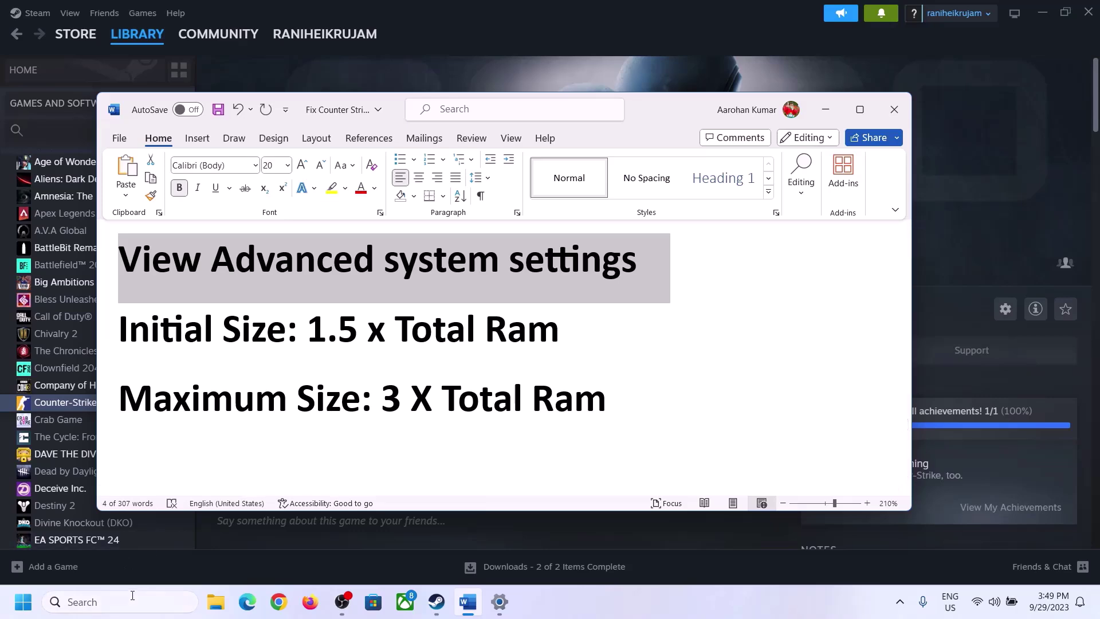
click(129, 602)
key(ctrl+v)
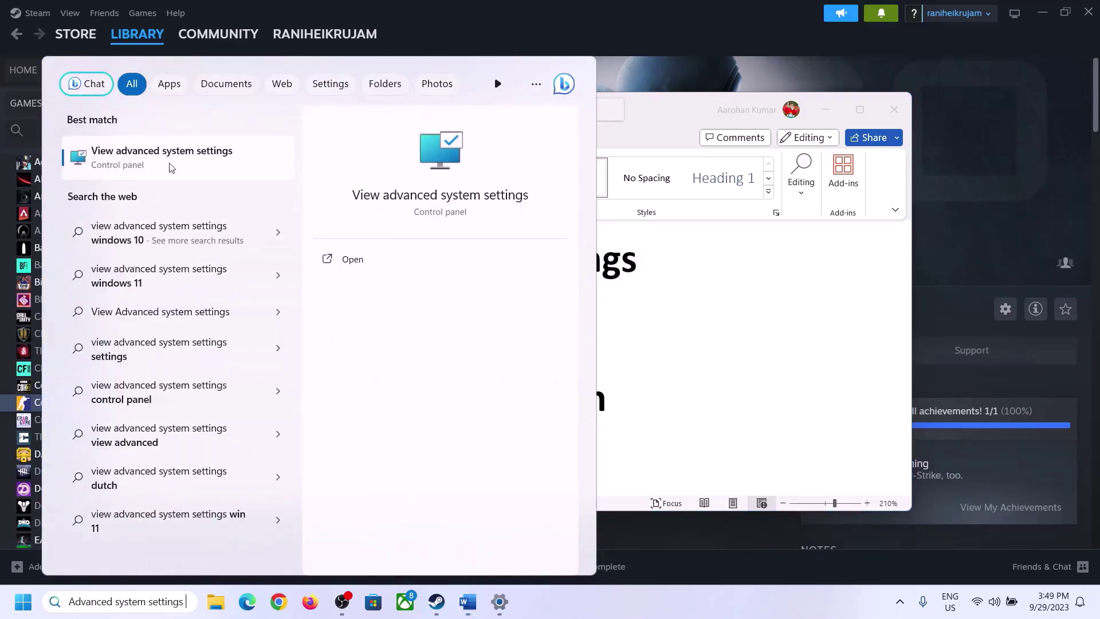
click(153, 167)
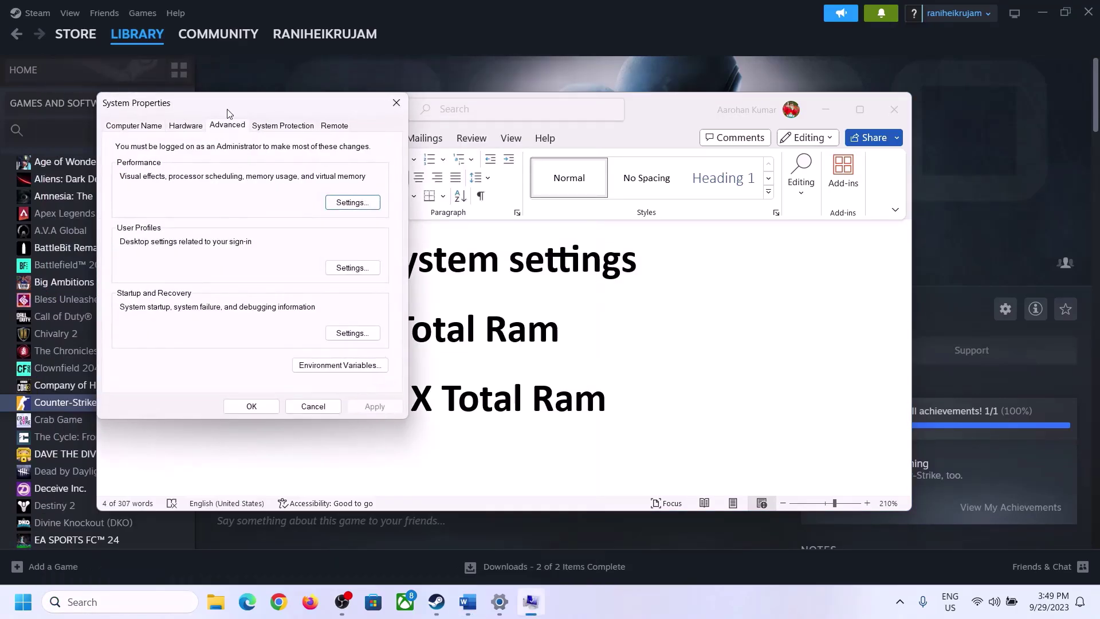
Move the System Properties window toward the screen's center and open the Virtual Memory settings from the advanced performance options
drag(229, 112, 493, 198)
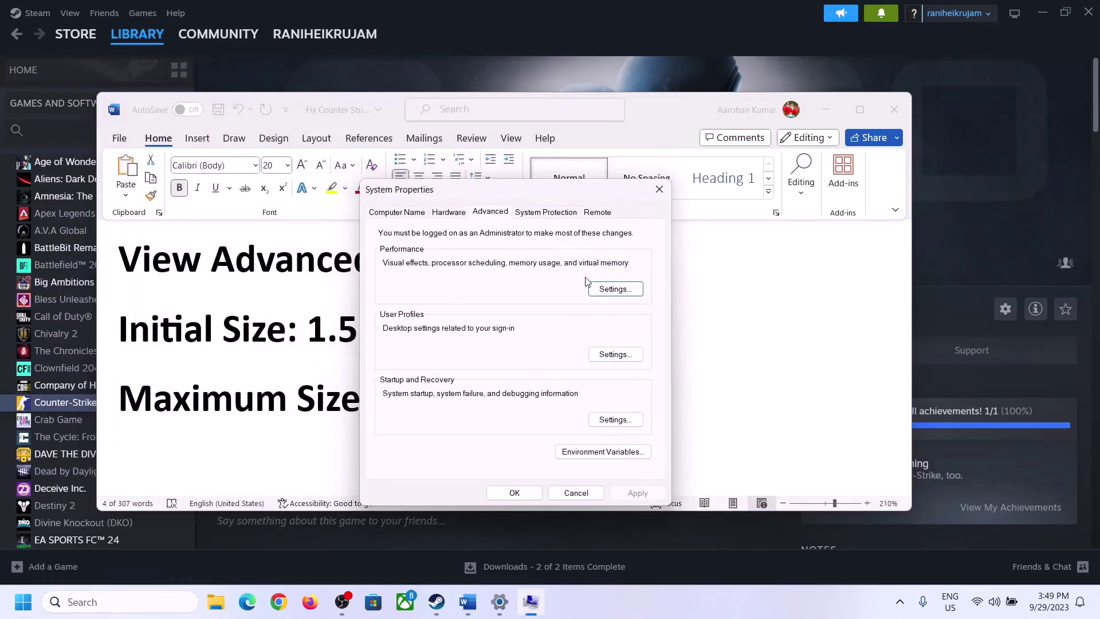
click(616, 289)
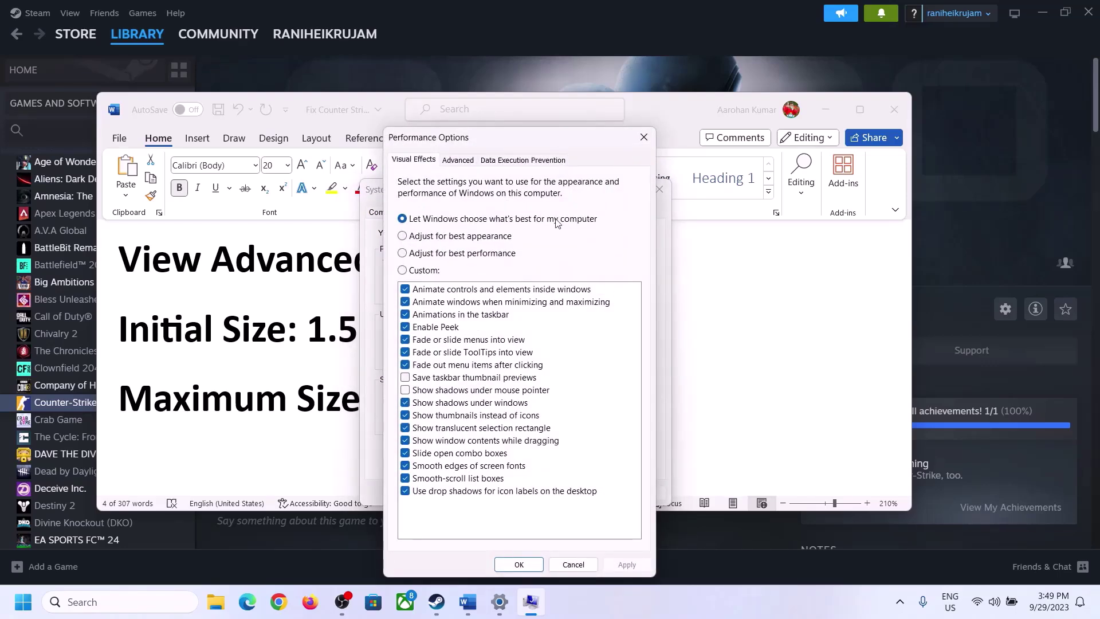
click(463, 162)
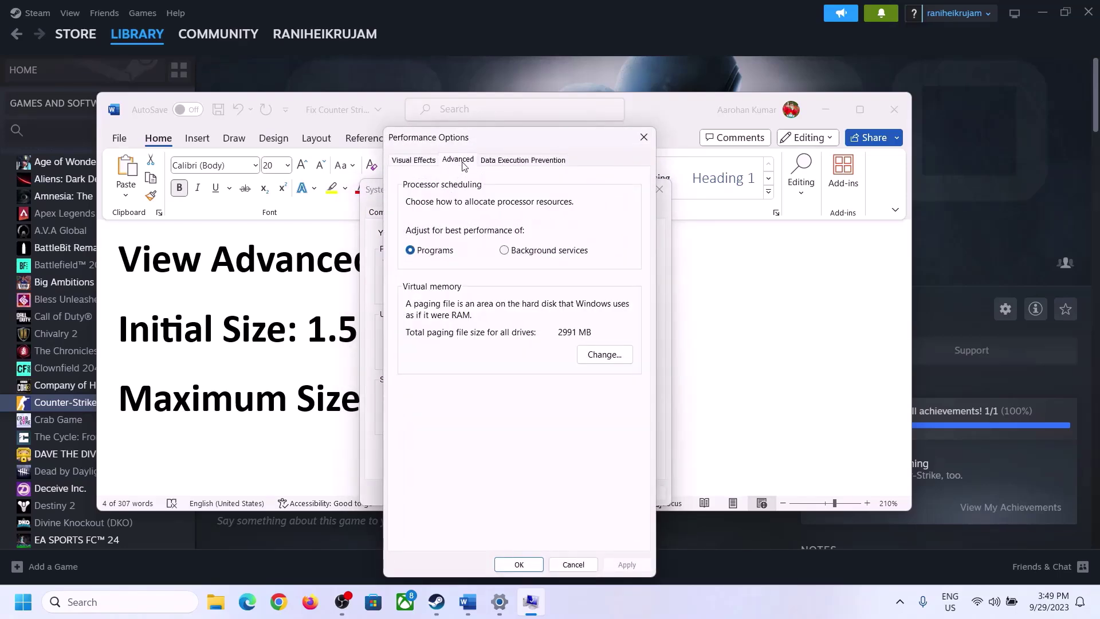
click(605, 355)
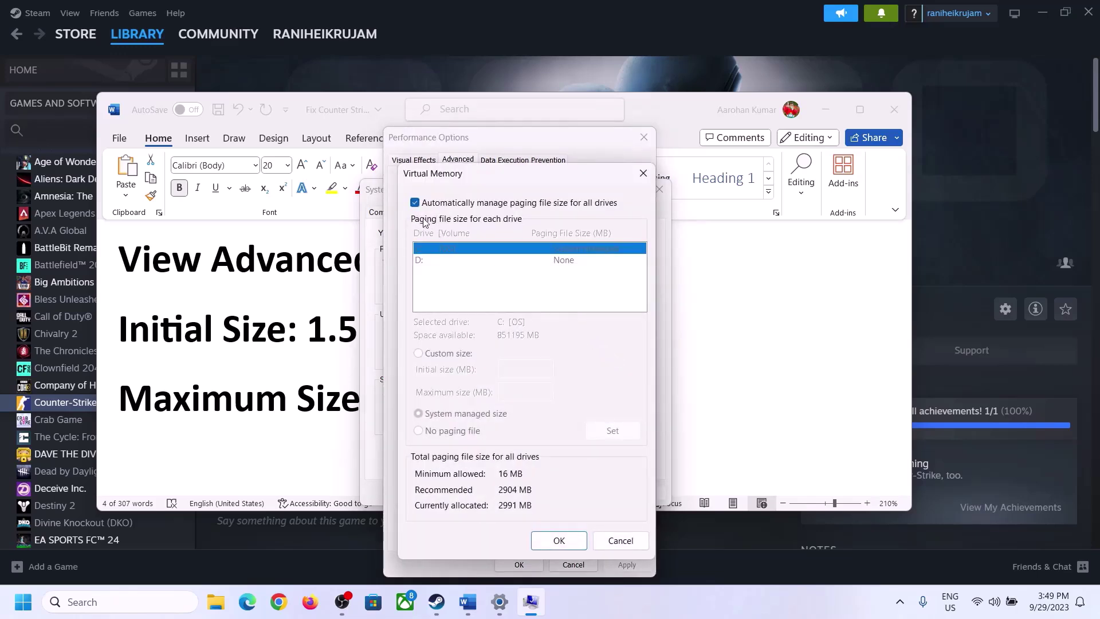